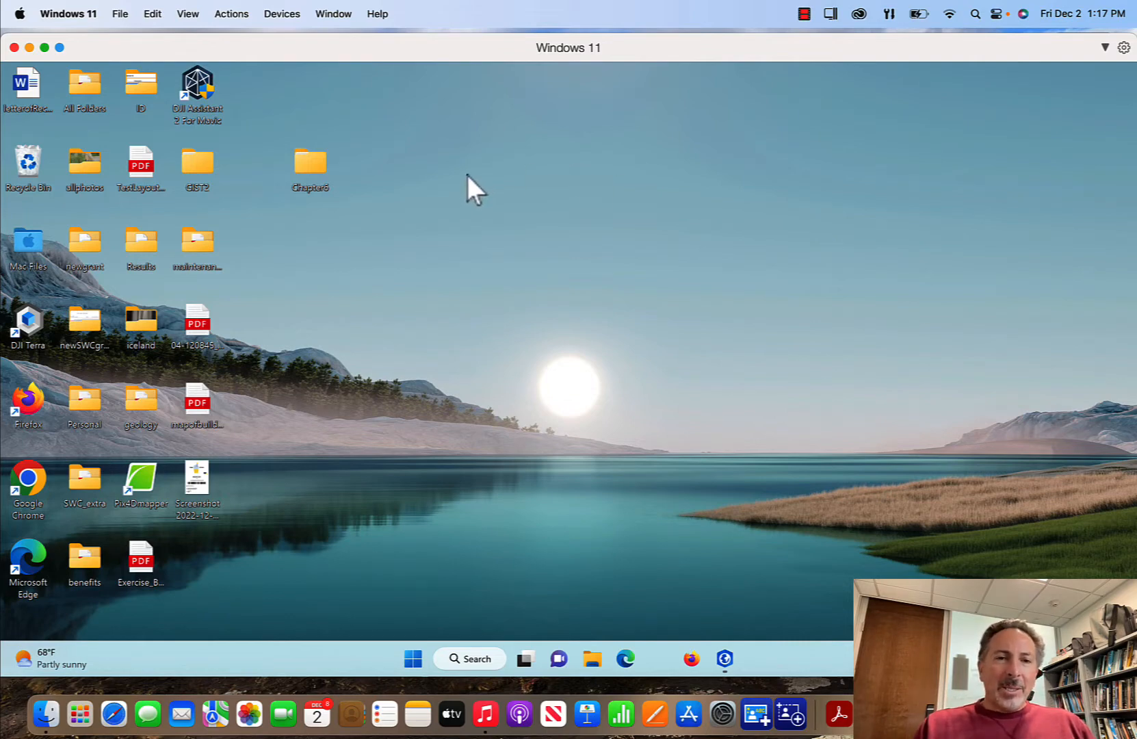
Open the Assignment6-1 ArcGIS project from the Assignment6-1 folder inside the desktop's Chapter6 folder
double_click(322, 168)
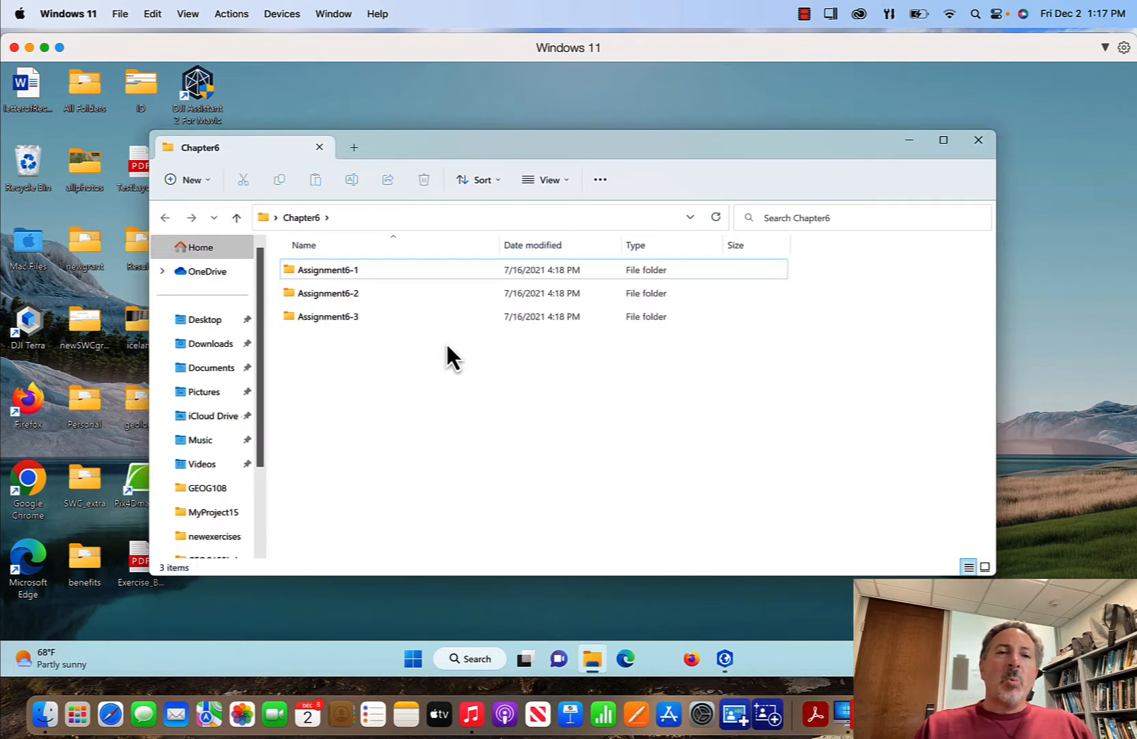
left_click(296, 274)
double_click(293, 274)
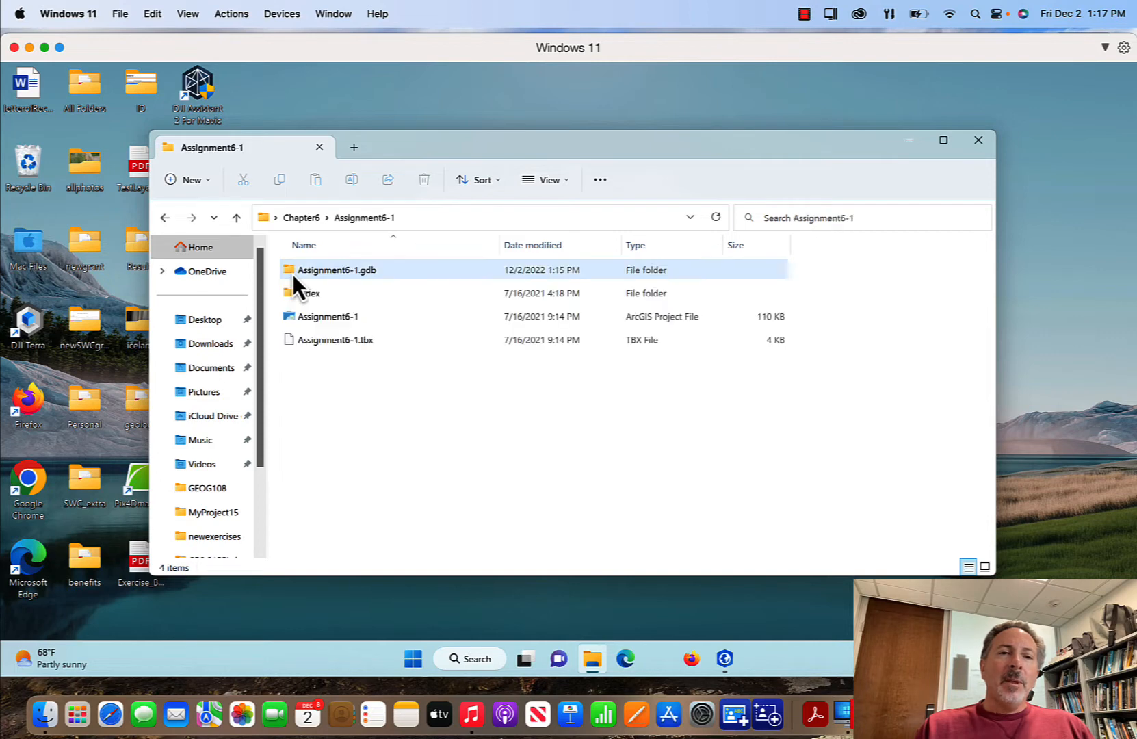
left_click(291, 320)
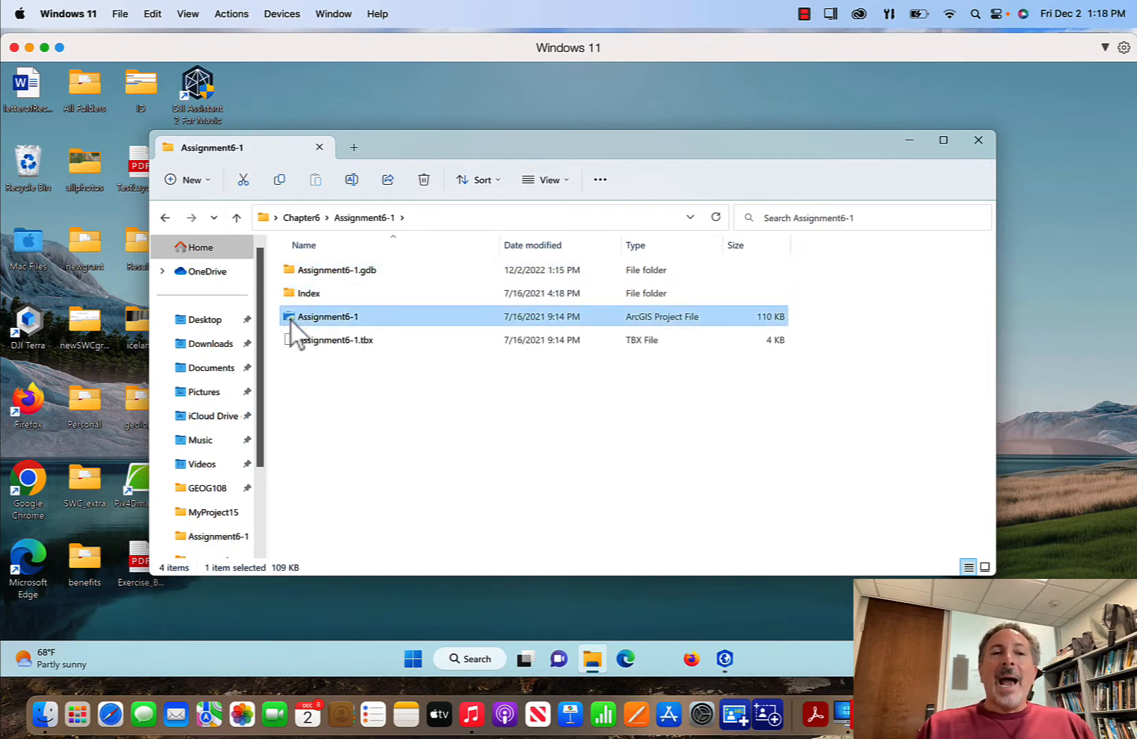
double_click(291, 320)
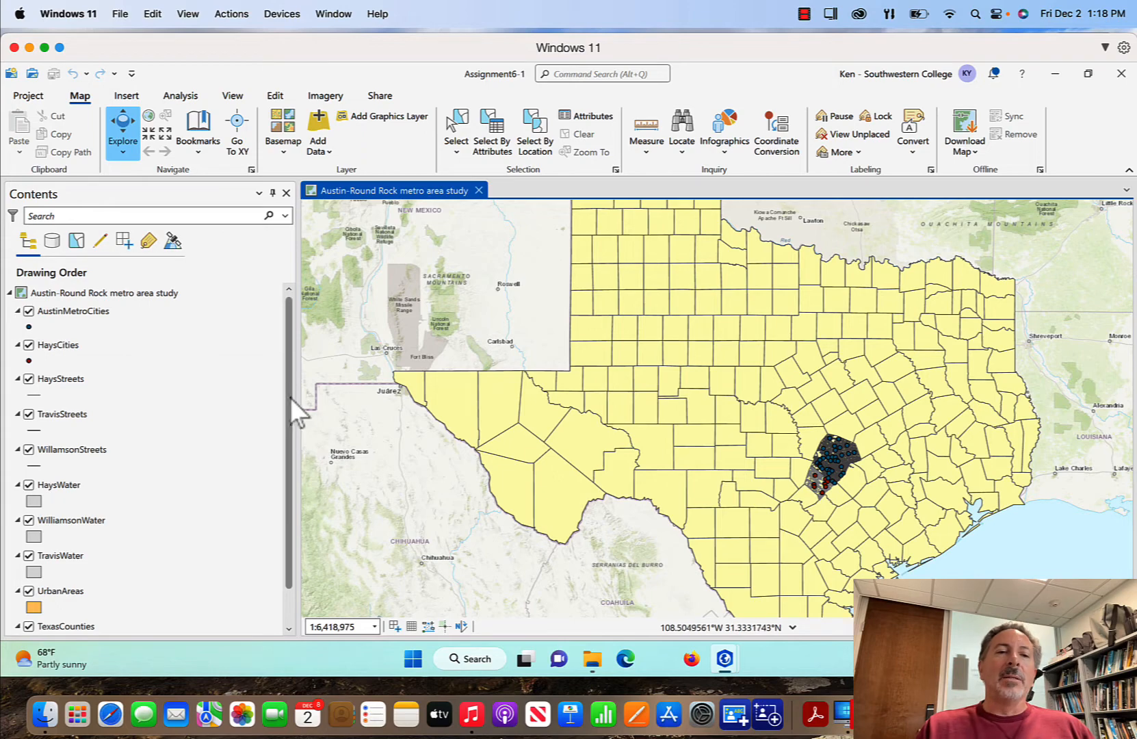
Examine the attribute table of the TexasCounties layer for its available fields and close it
left_click_drag(291, 403, 284, 431)
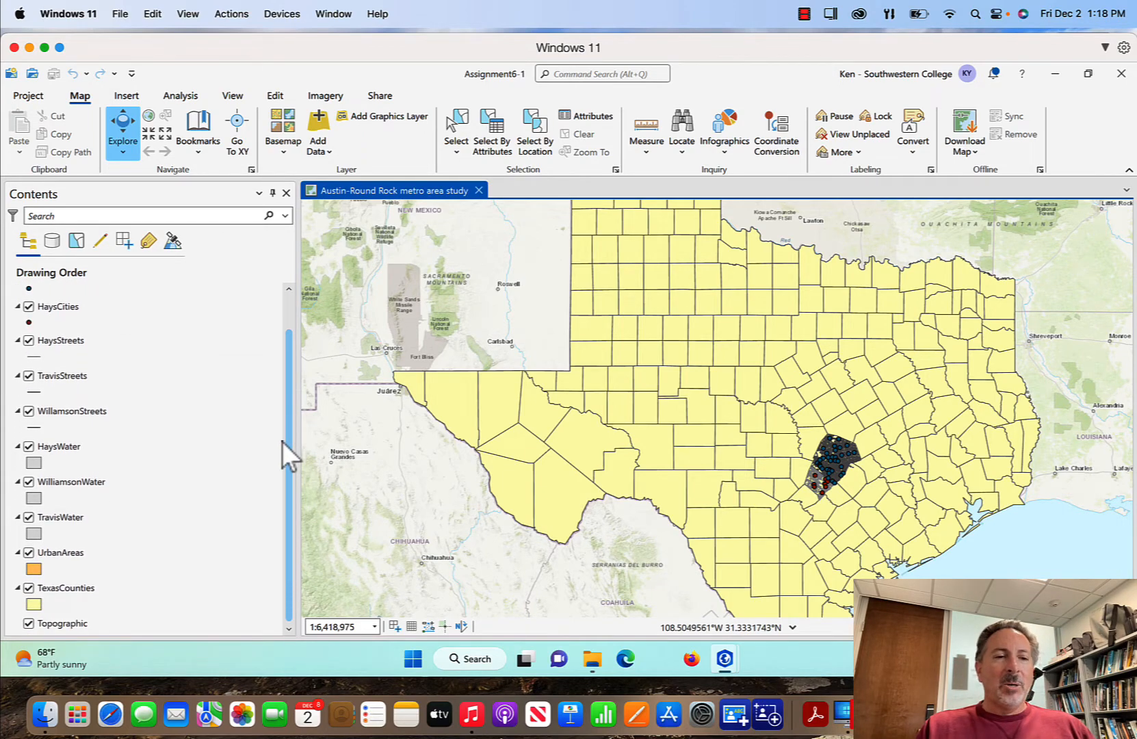
left_click(79, 591)
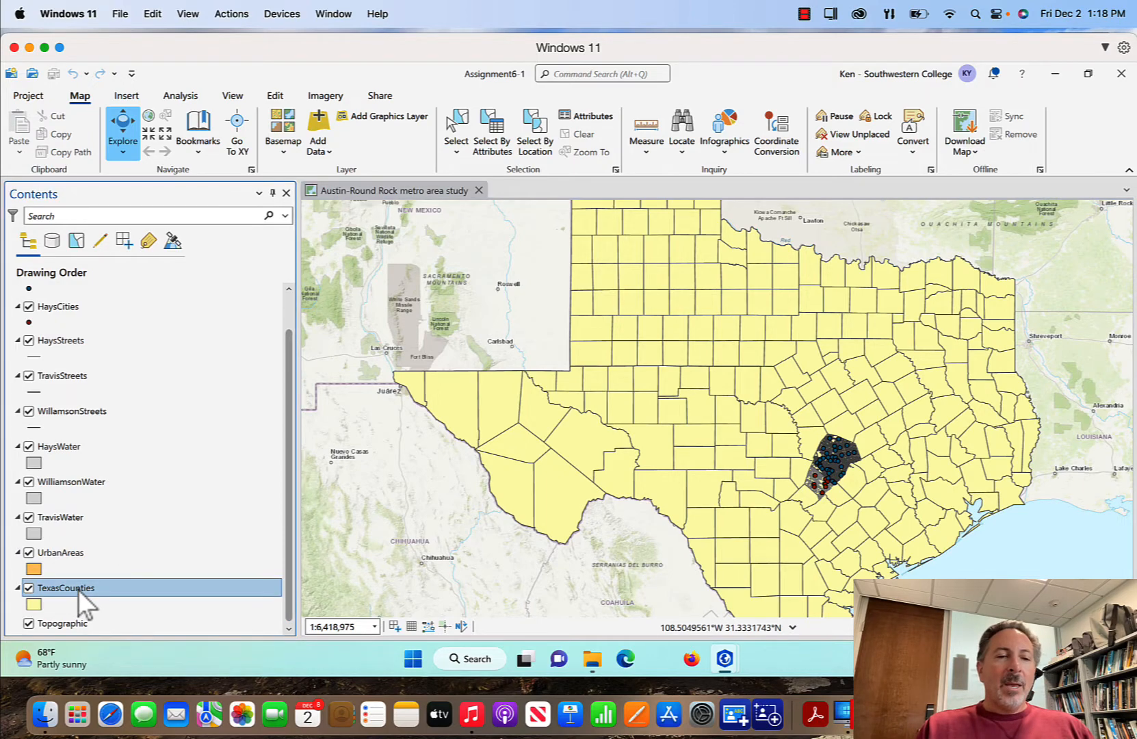
right_click(80, 591)
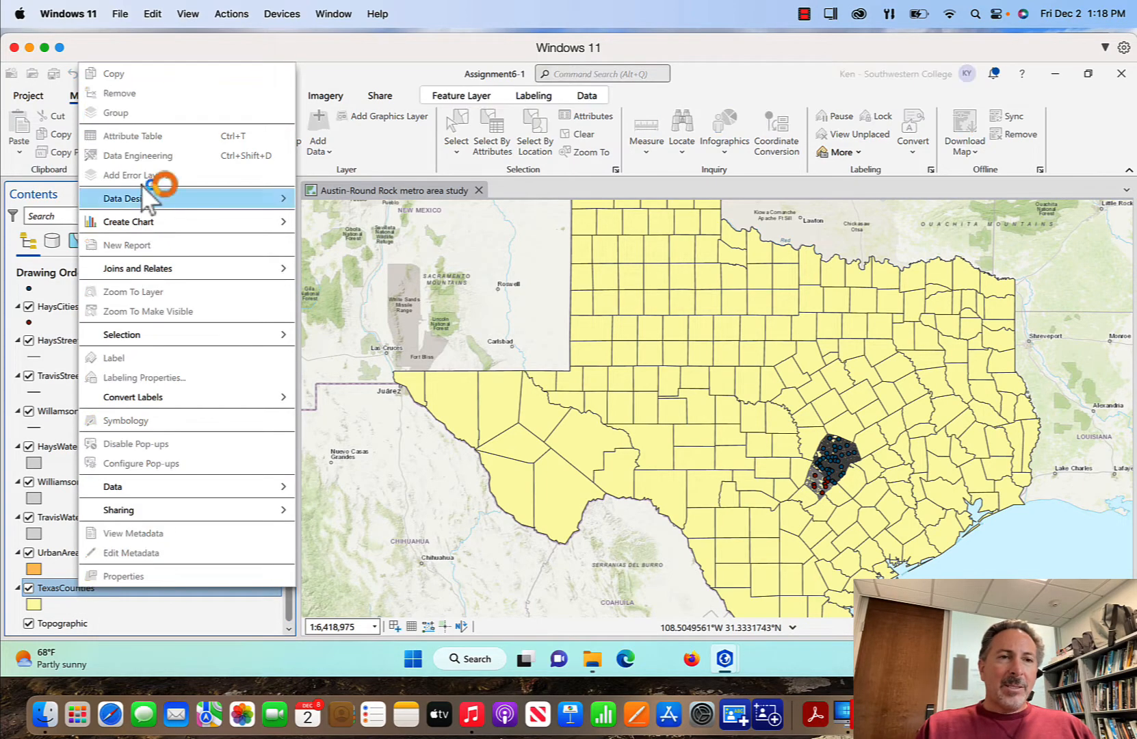
left_click(143, 136)
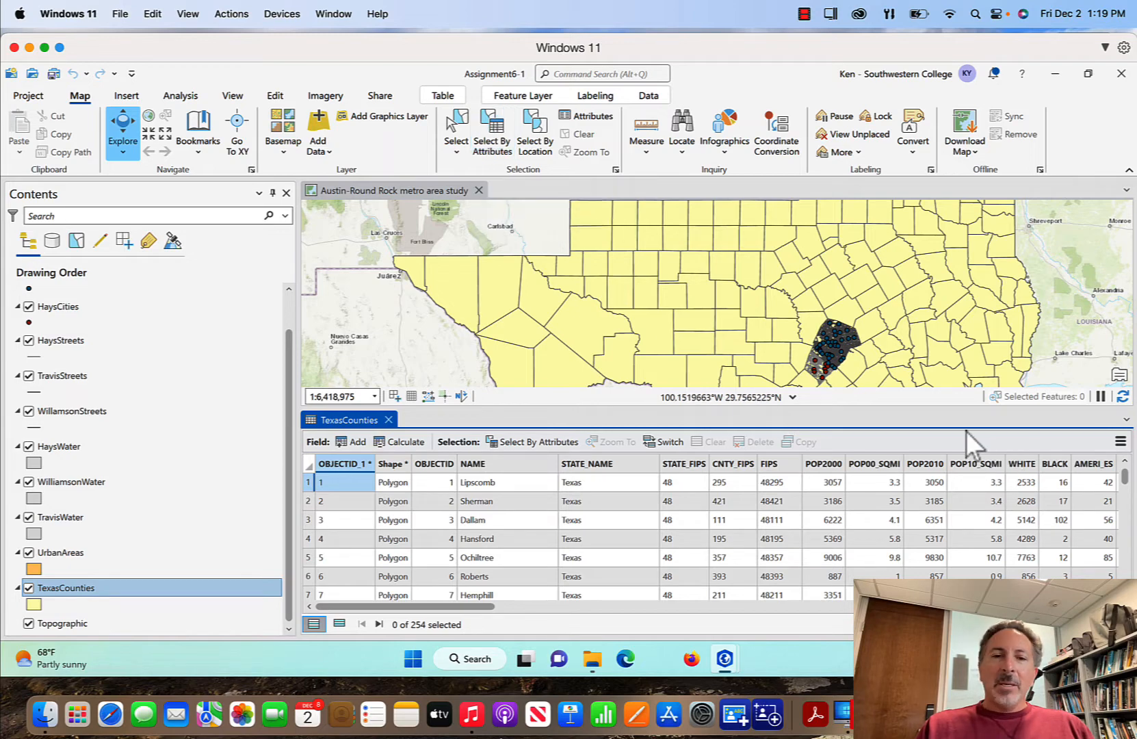
left_click(390, 420)
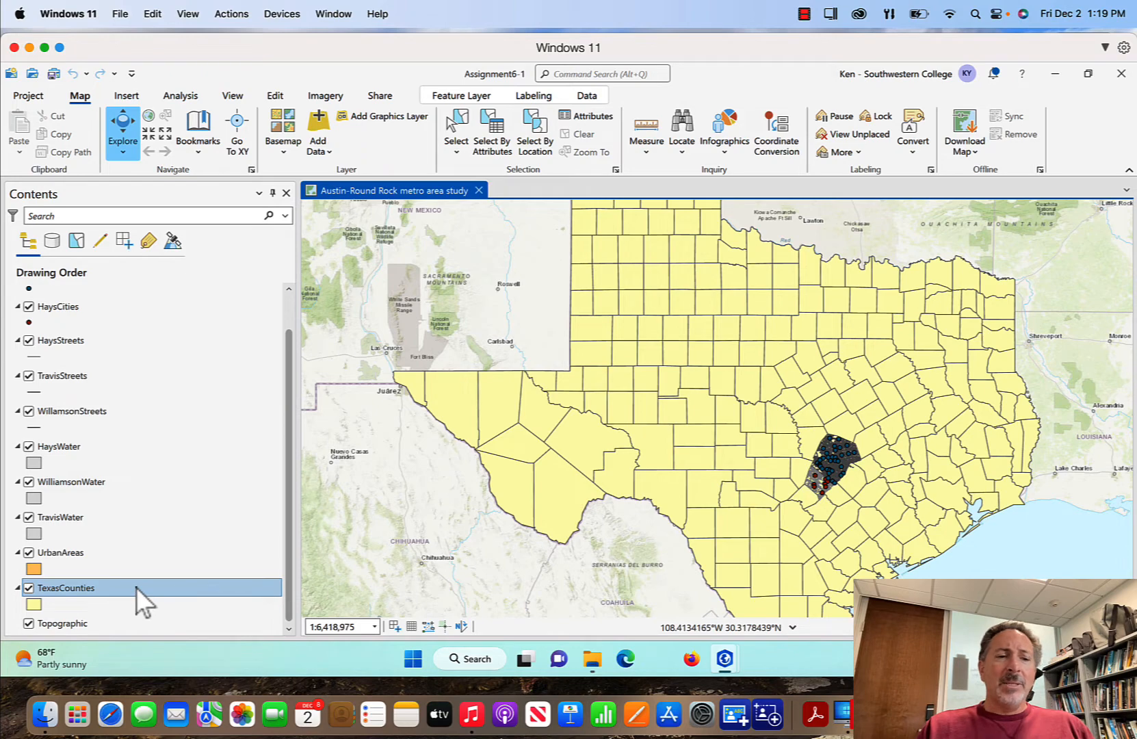
Set up a Select By Attributes query on TexasCounties as a new selection where NAME is equal to Hays
left_click(492, 149)
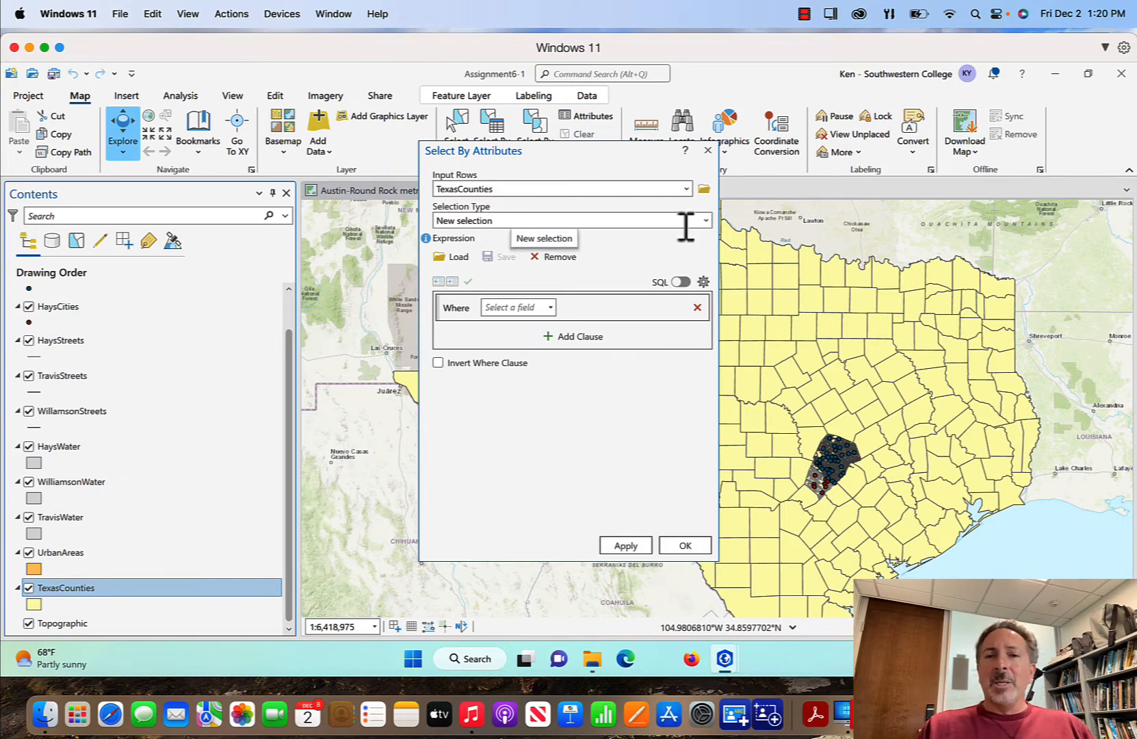
left_click(709, 223)
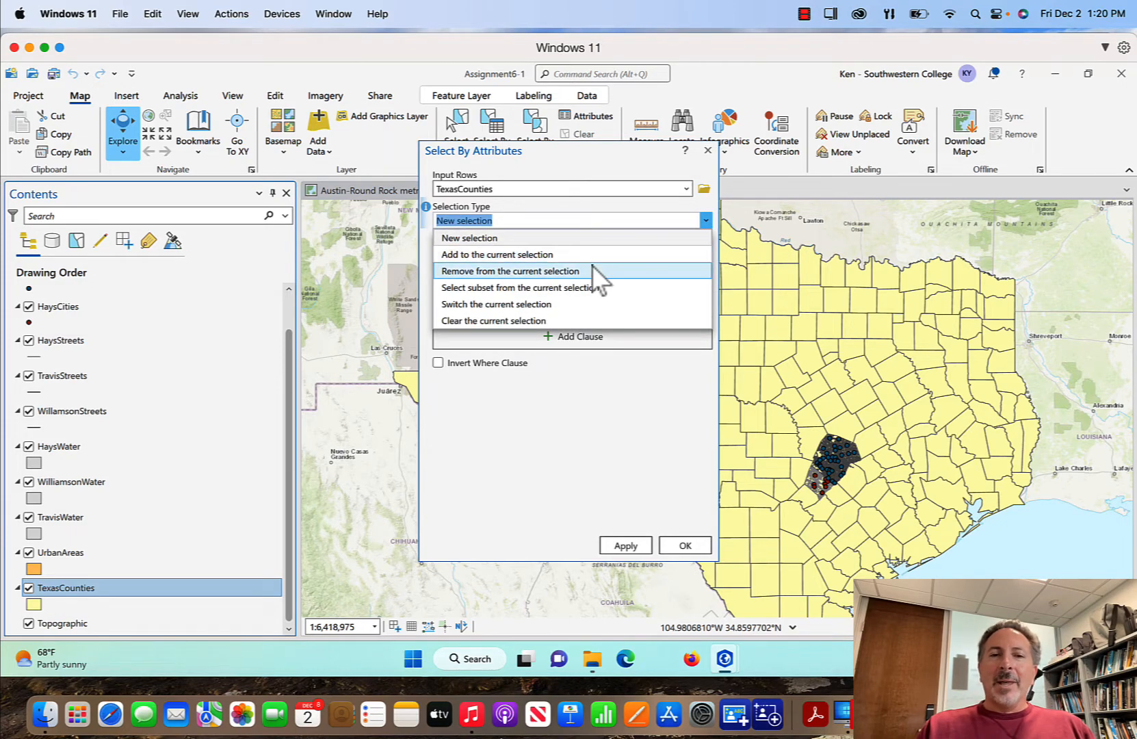
left_click(514, 238)
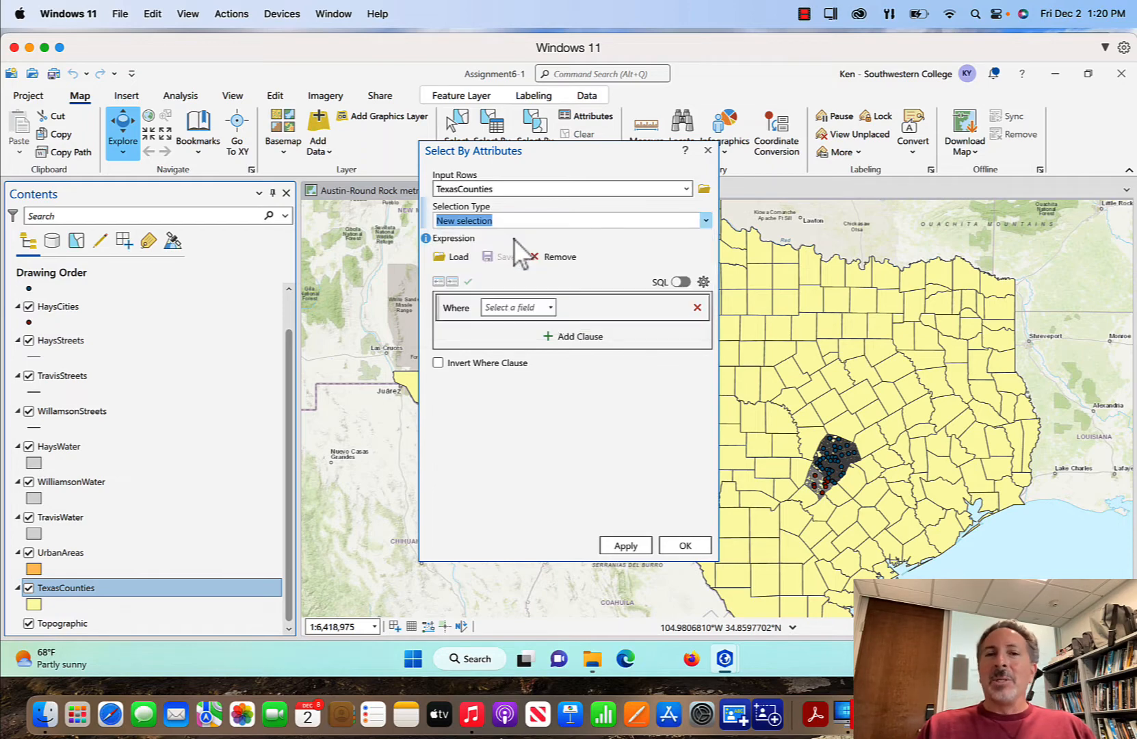
left_click(551, 307)
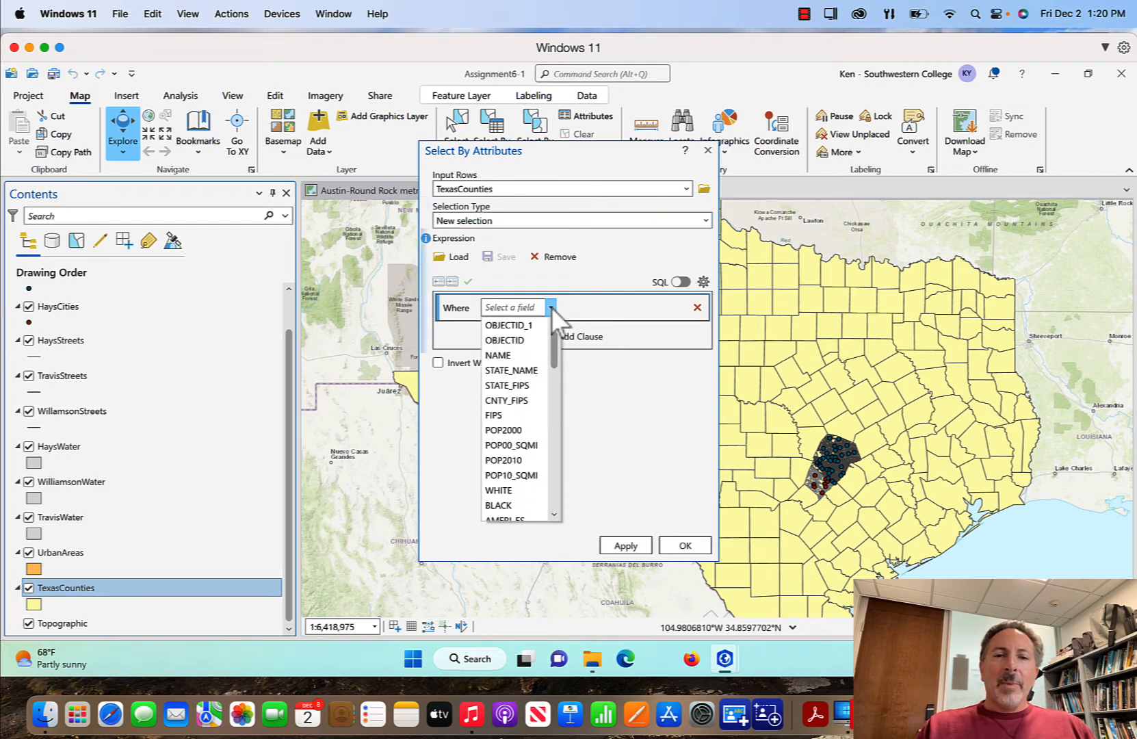
left_click(519, 355)
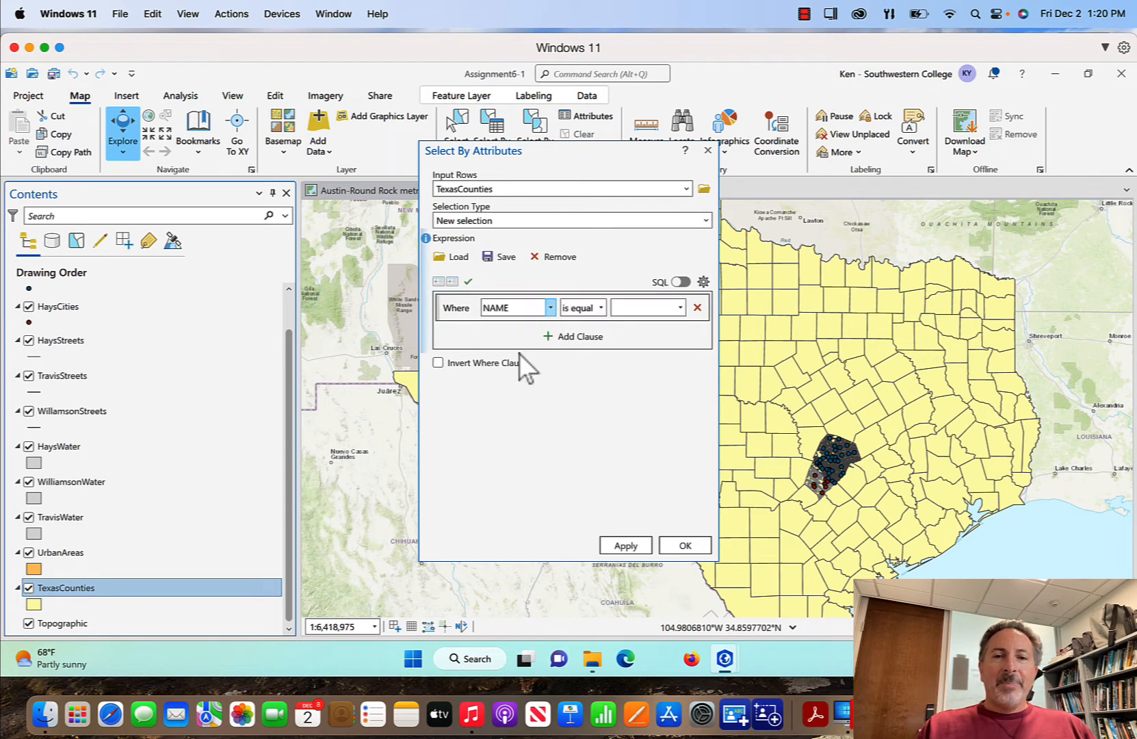
left_click(681, 308)
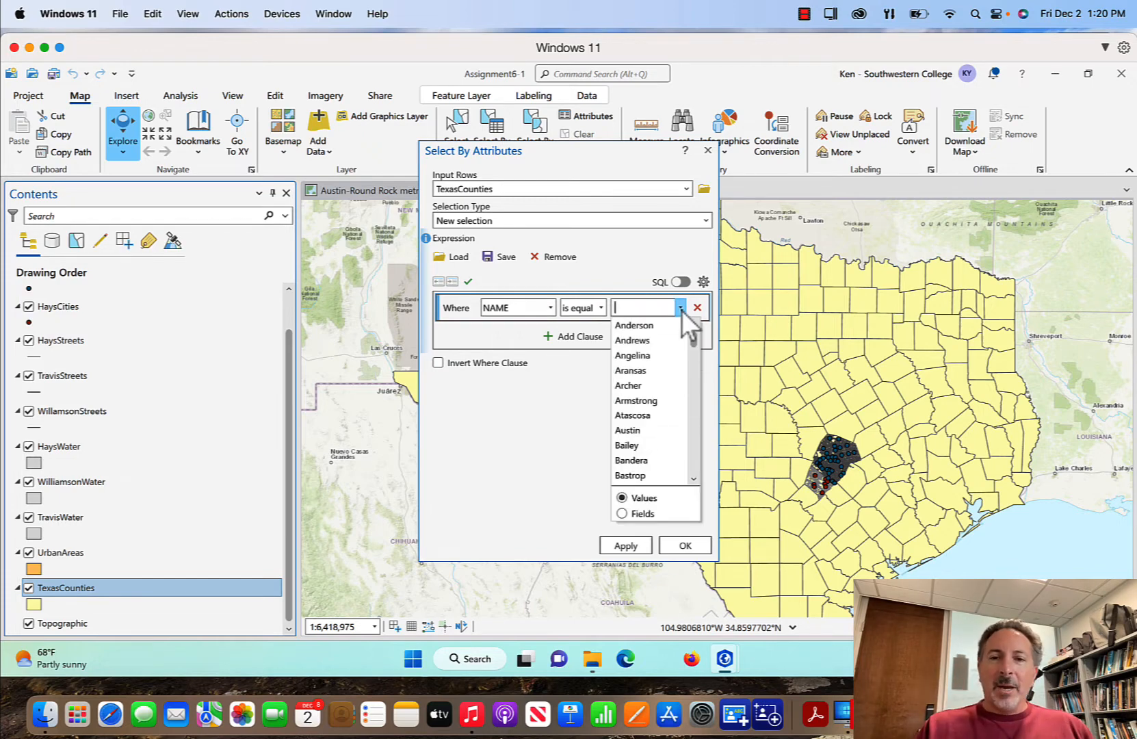
left_click(694, 480)
left_click(695, 479)
left_click(694, 480)
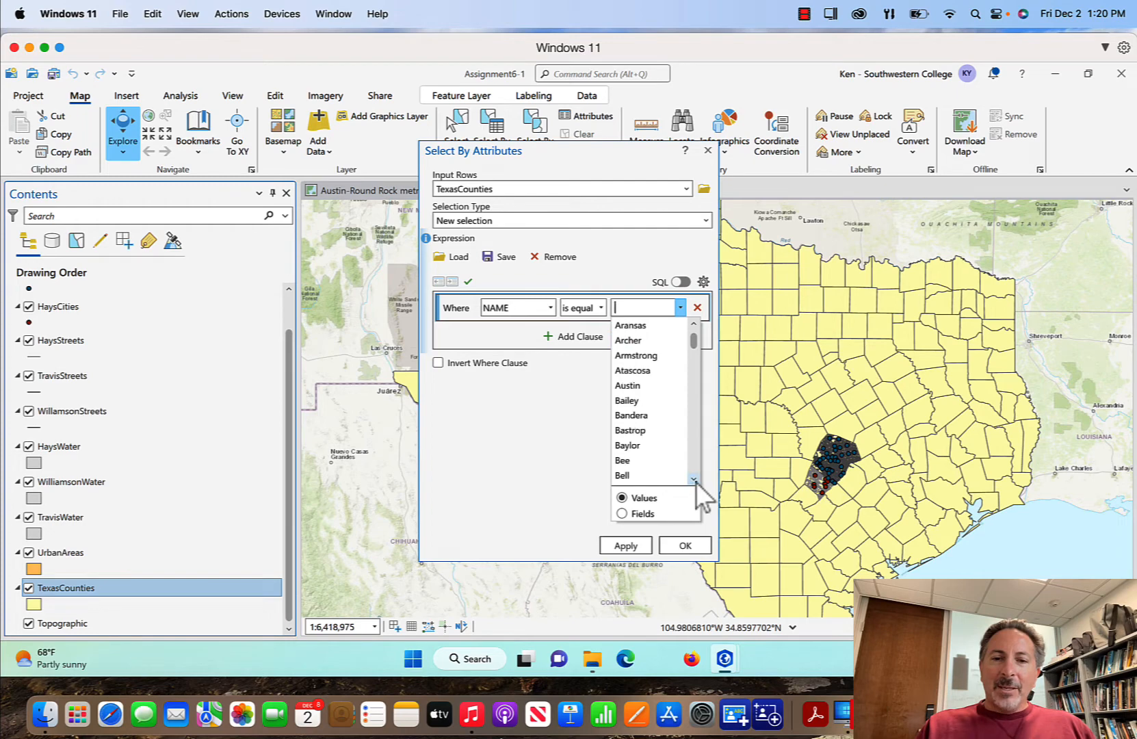
triple_click(694, 479)
triple_click(694, 480)
triple_click(695, 479)
triple_click(695, 480)
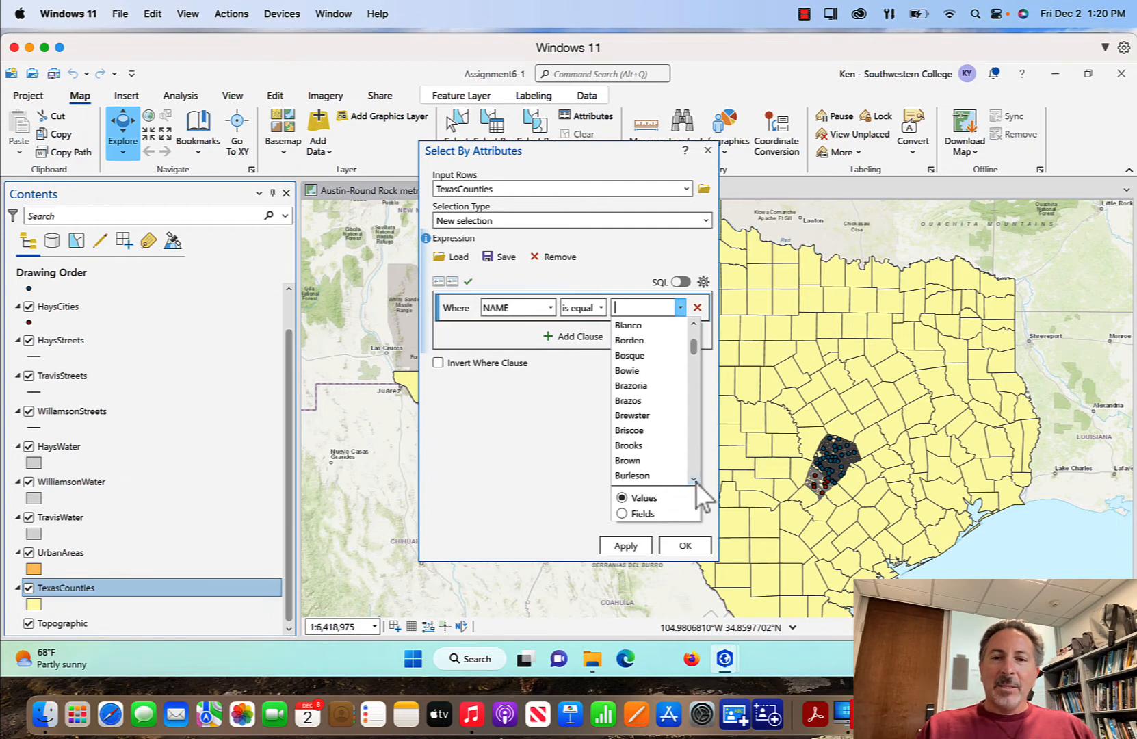
left_click(693, 470)
left_click(693, 470)
left_click(693, 470)
left_click(693, 470)
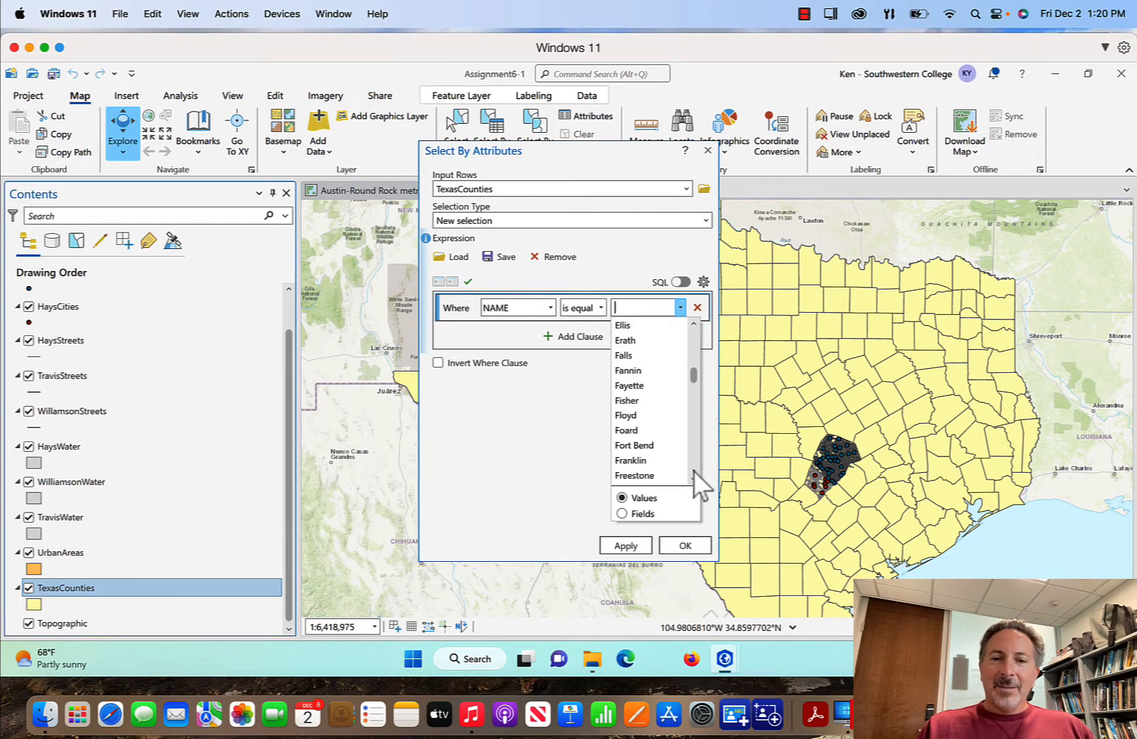
left_click(693, 470)
left_click(694, 470)
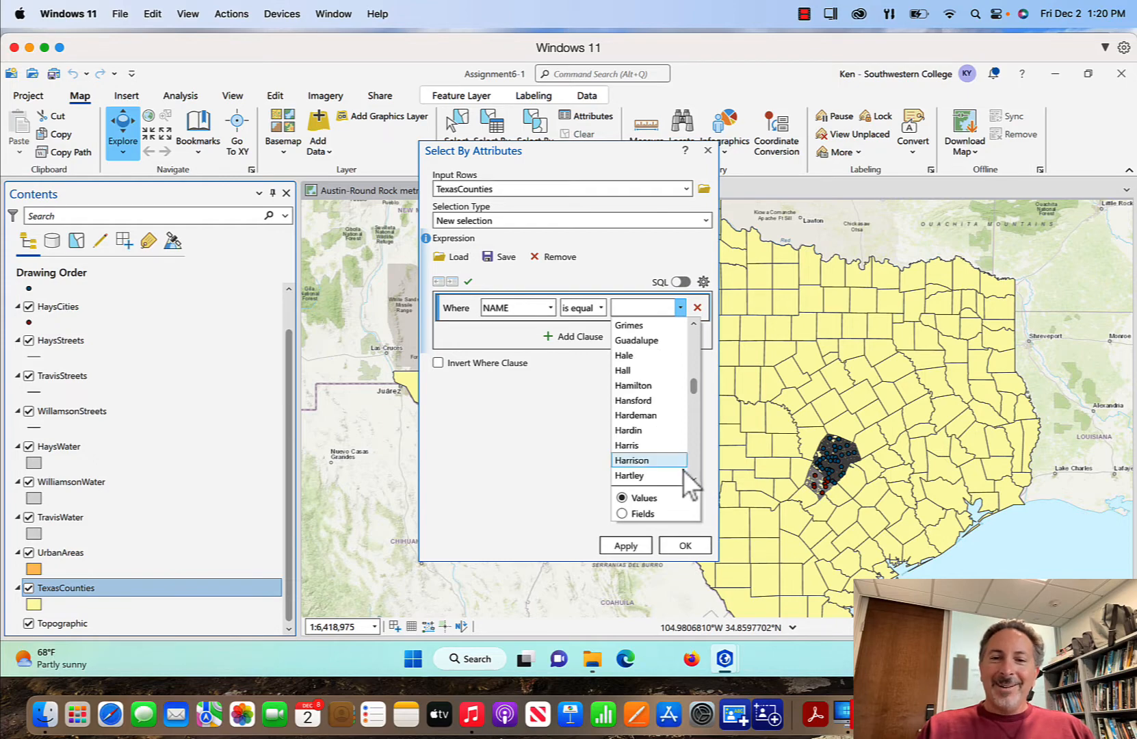
triple_click(692, 480)
left_click(654, 466)
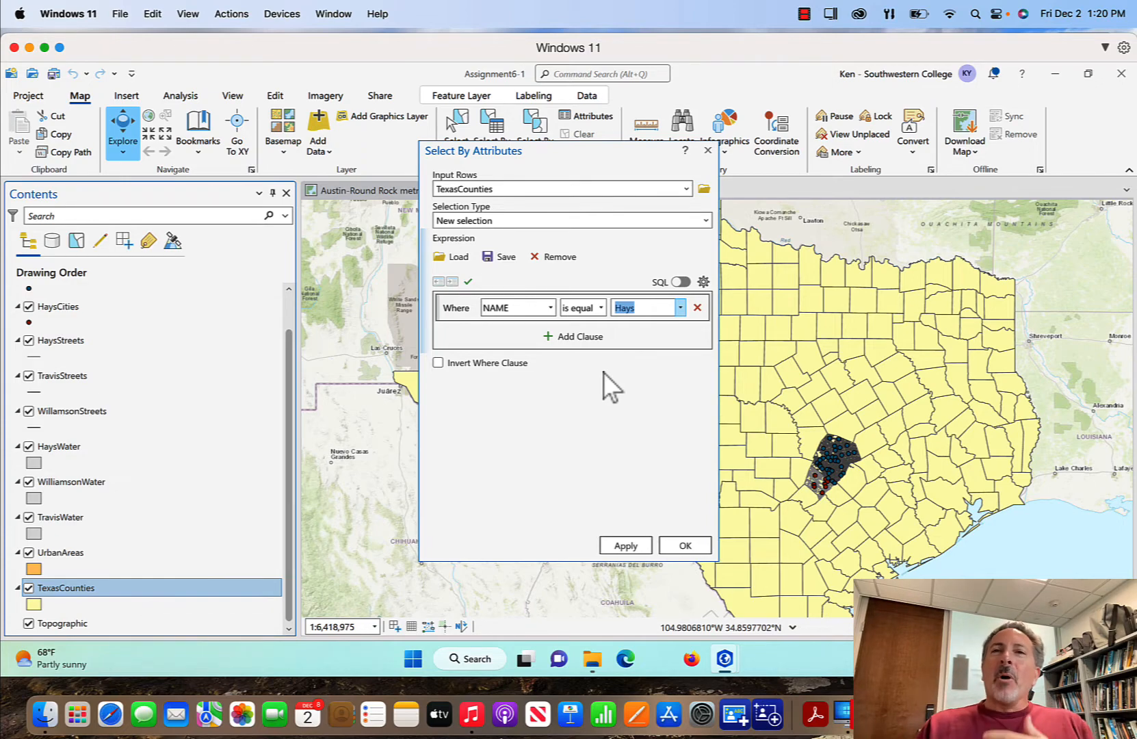
Add a second clause to the query, joined with Or, where NAME is equal to Travis
left_click(548, 336)
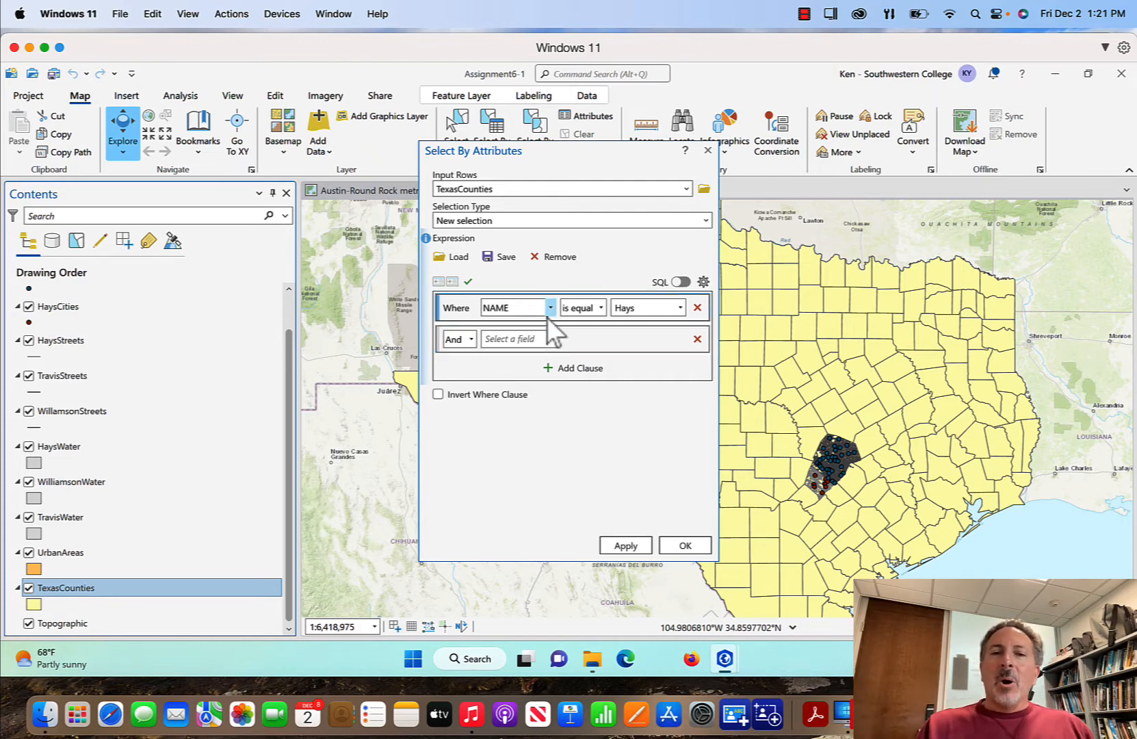
left_click(470, 340)
left_click(465, 370)
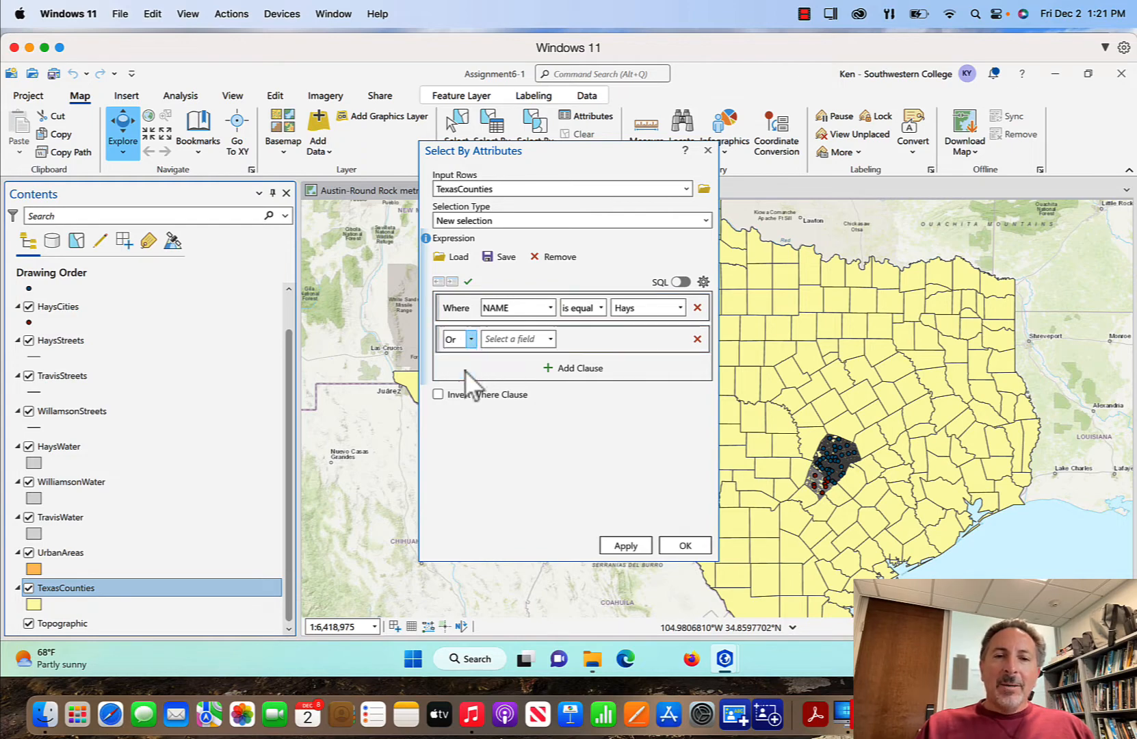
left_click(551, 339)
left_click(507, 387)
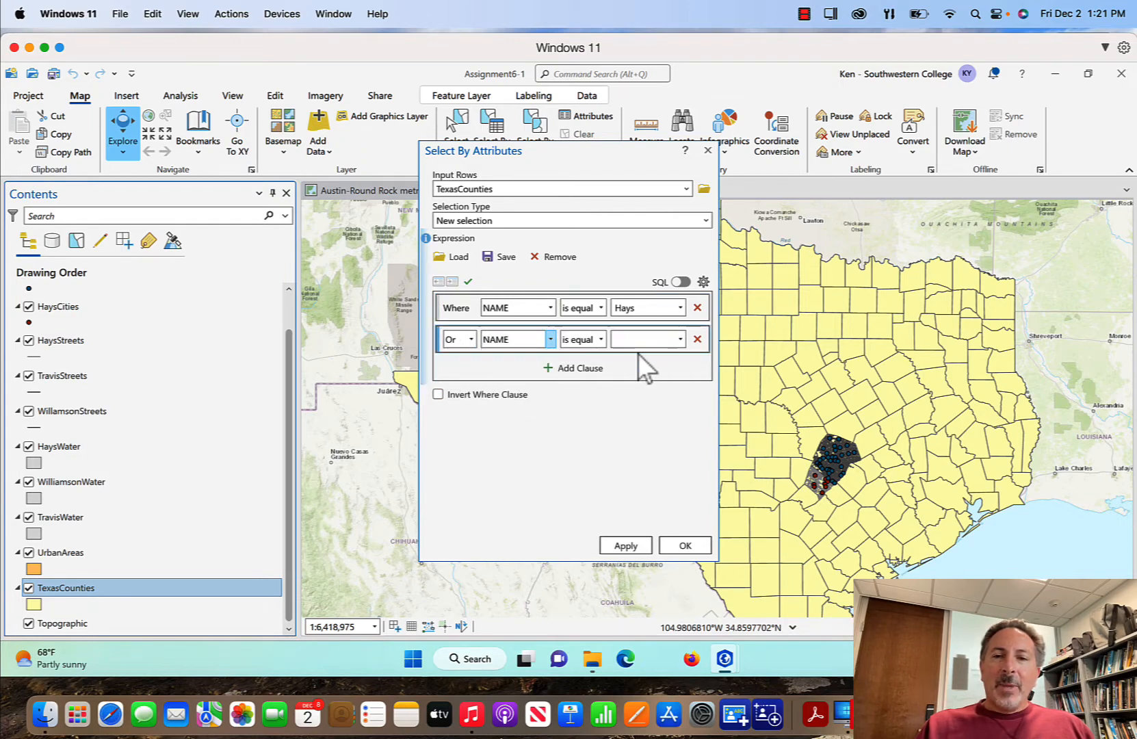
left_click(680, 339)
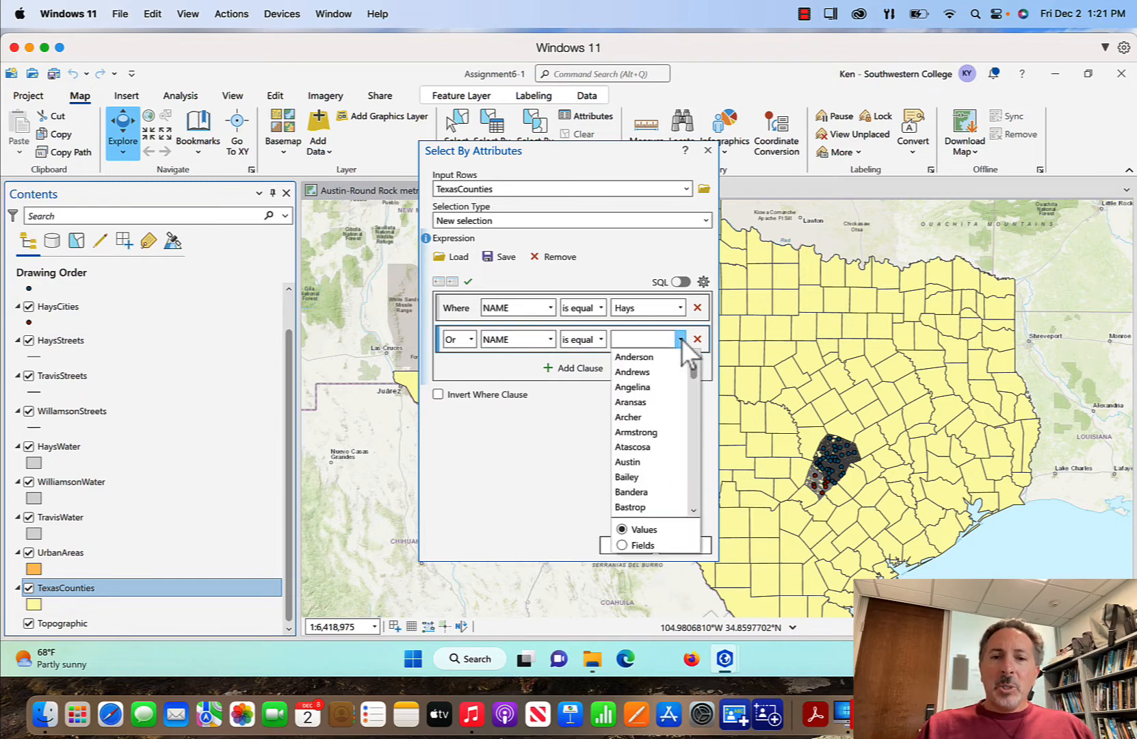
type("t")
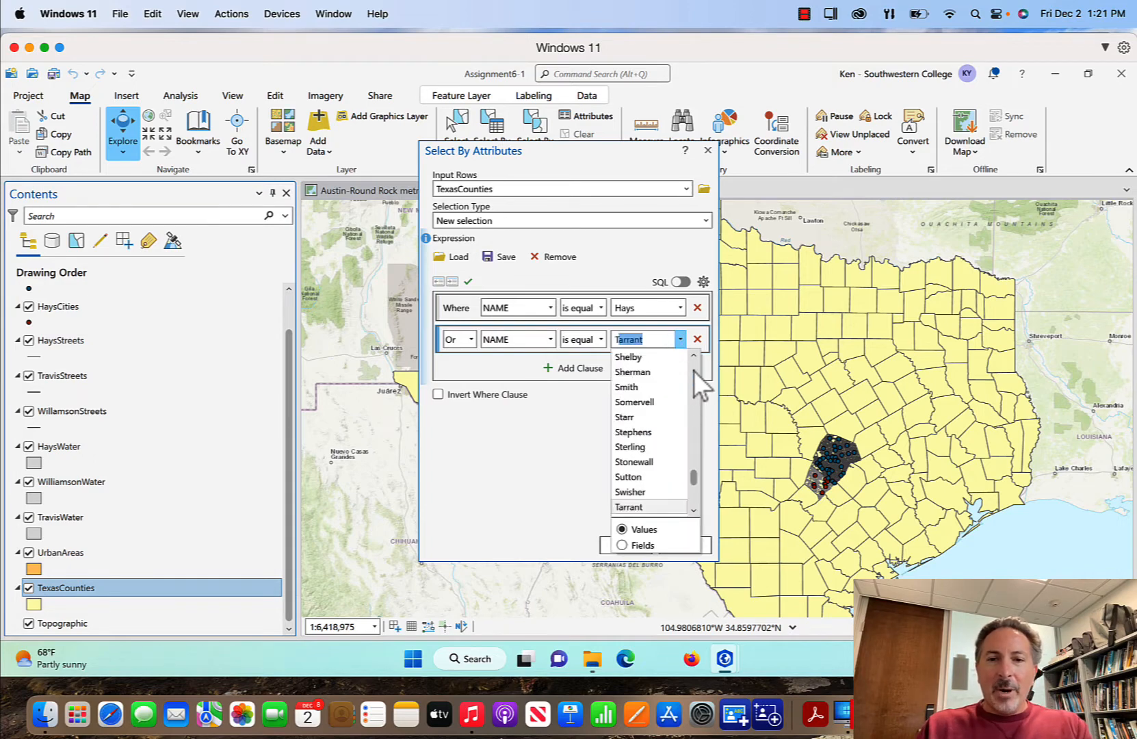
left_click(694, 511)
left_click(694, 511)
left_click(694, 511)
left_click(693, 510)
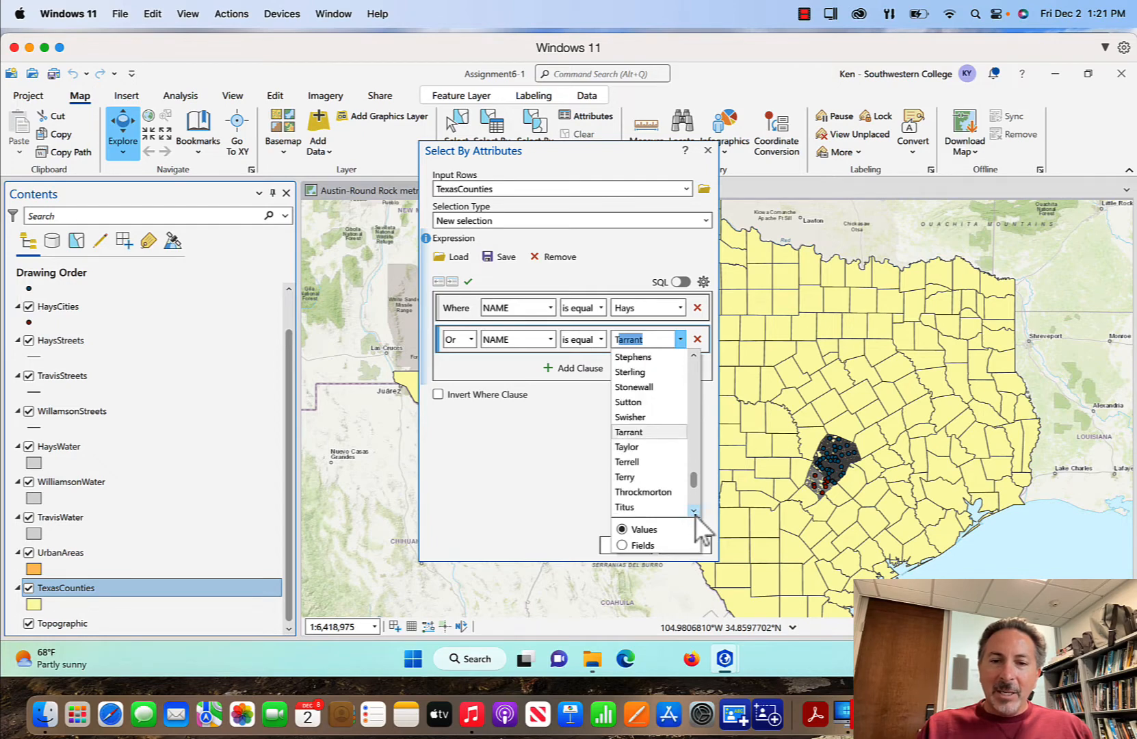
left_click(694, 511)
left_click(694, 511)
left_click(694, 510)
left_click(693, 511)
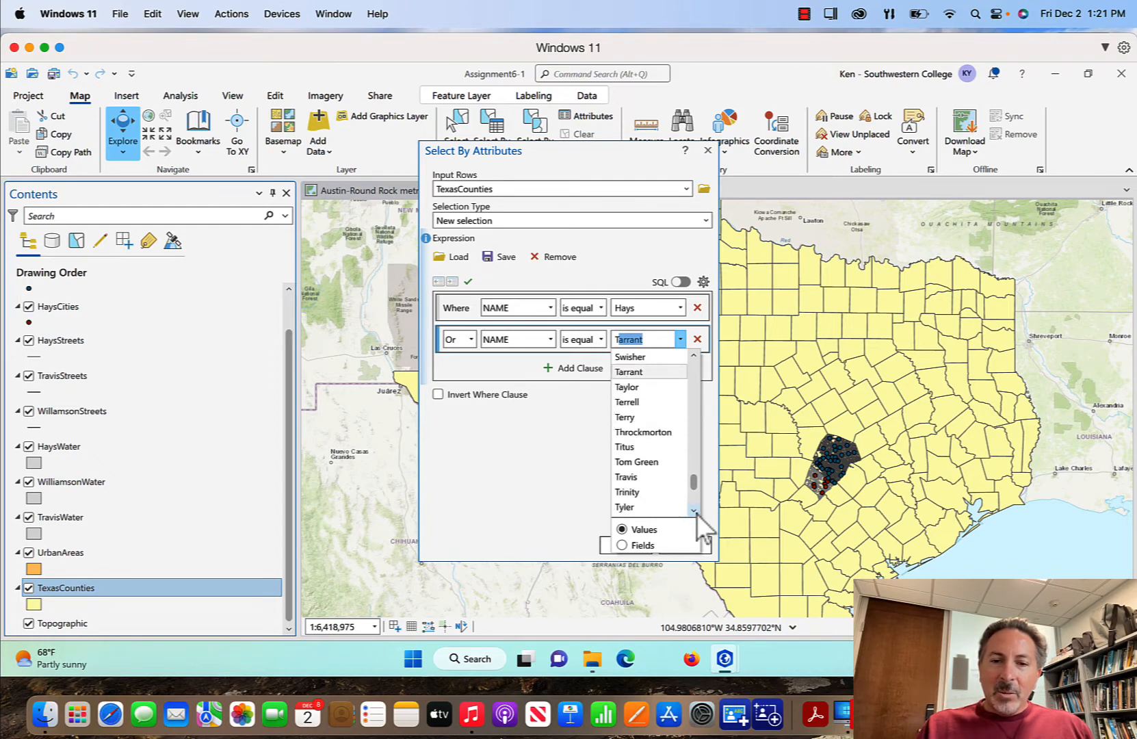
left_click(657, 477)
Add a third clause, joined with Or, where NAME is equal to Williamson, and apply the selection query to TexasCounties
left_click(577, 367)
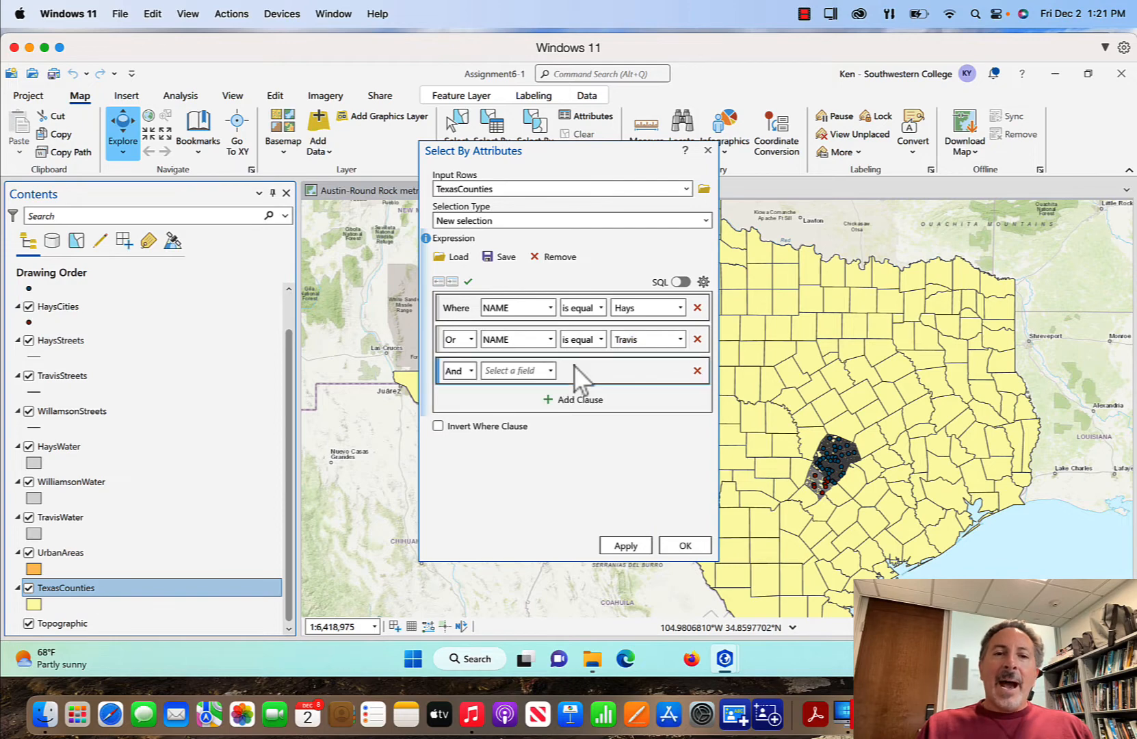
left_click(471, 369)
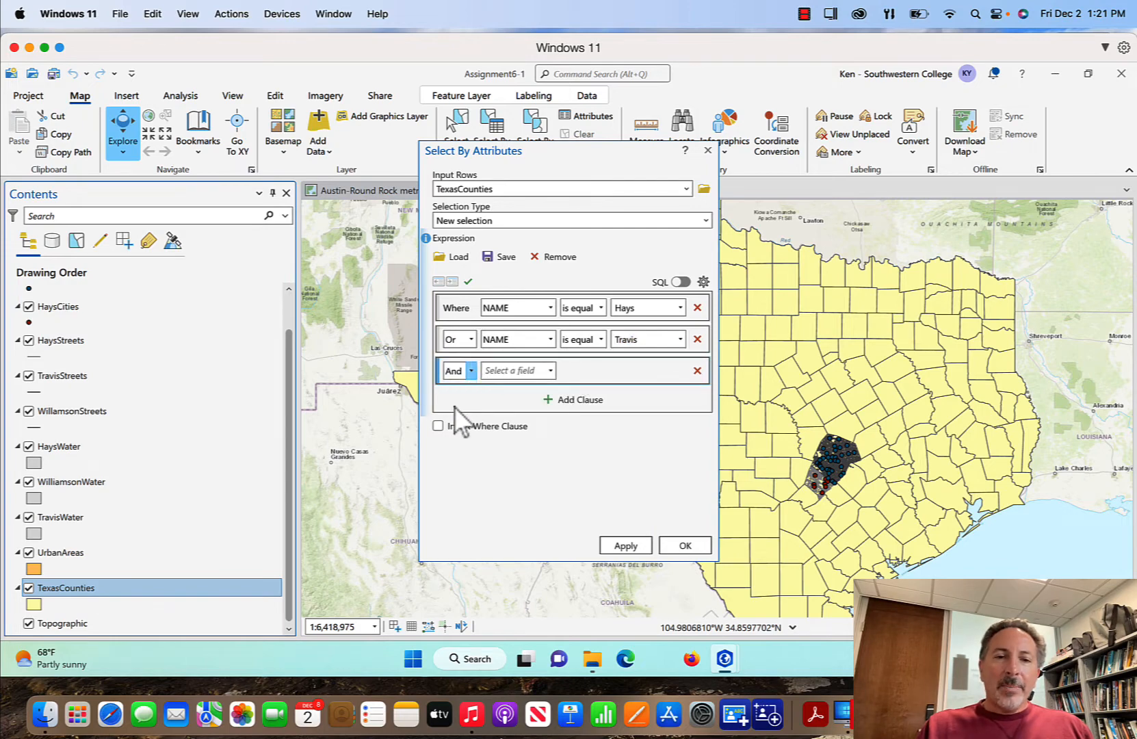
left_click(455, 406)
left_click(550, 371)
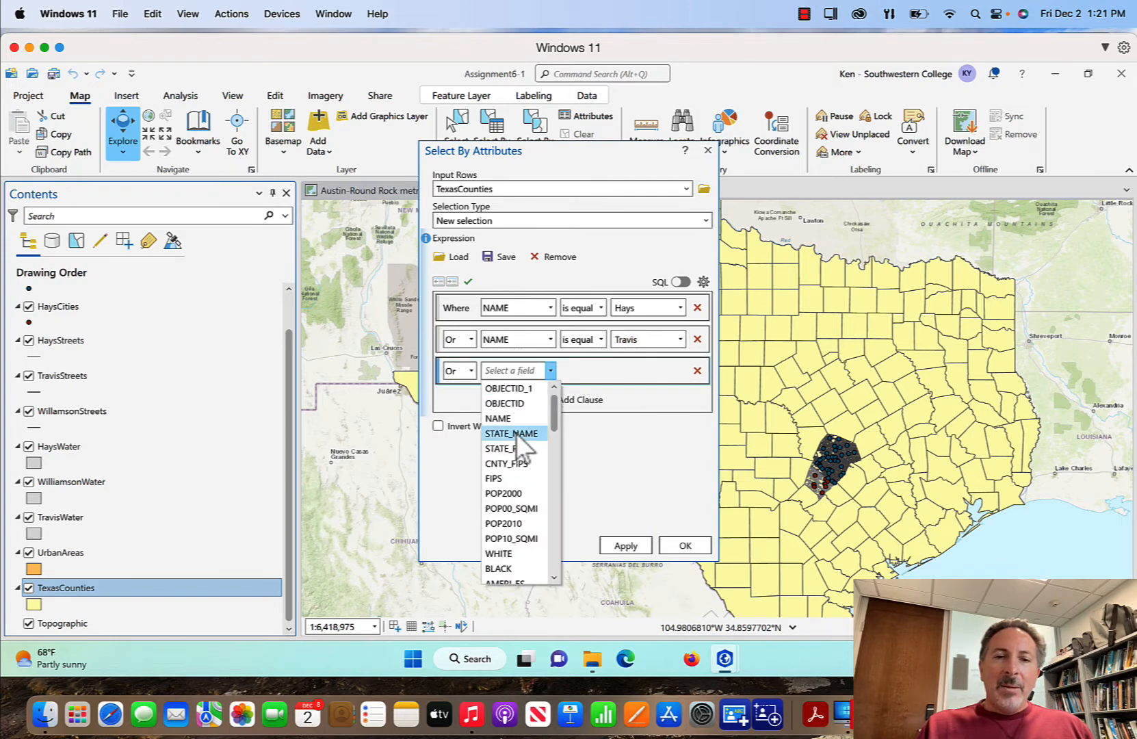
left_click(507, 418)
left_click(680, 370)
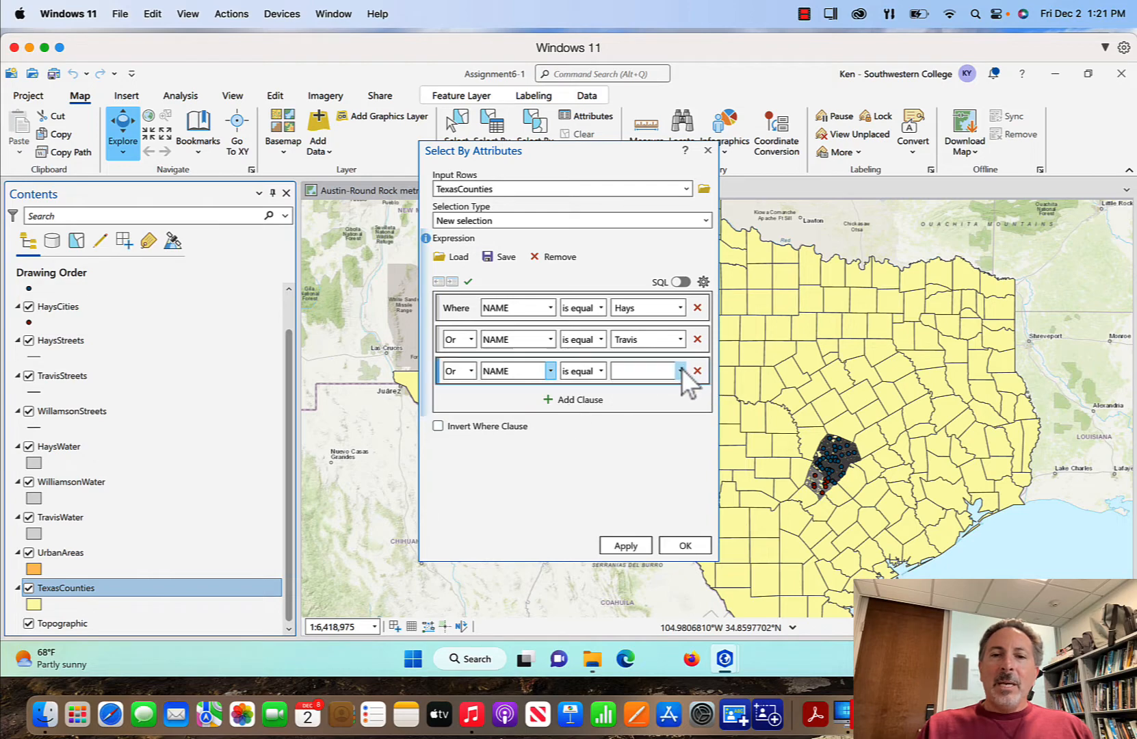
type("Wi")
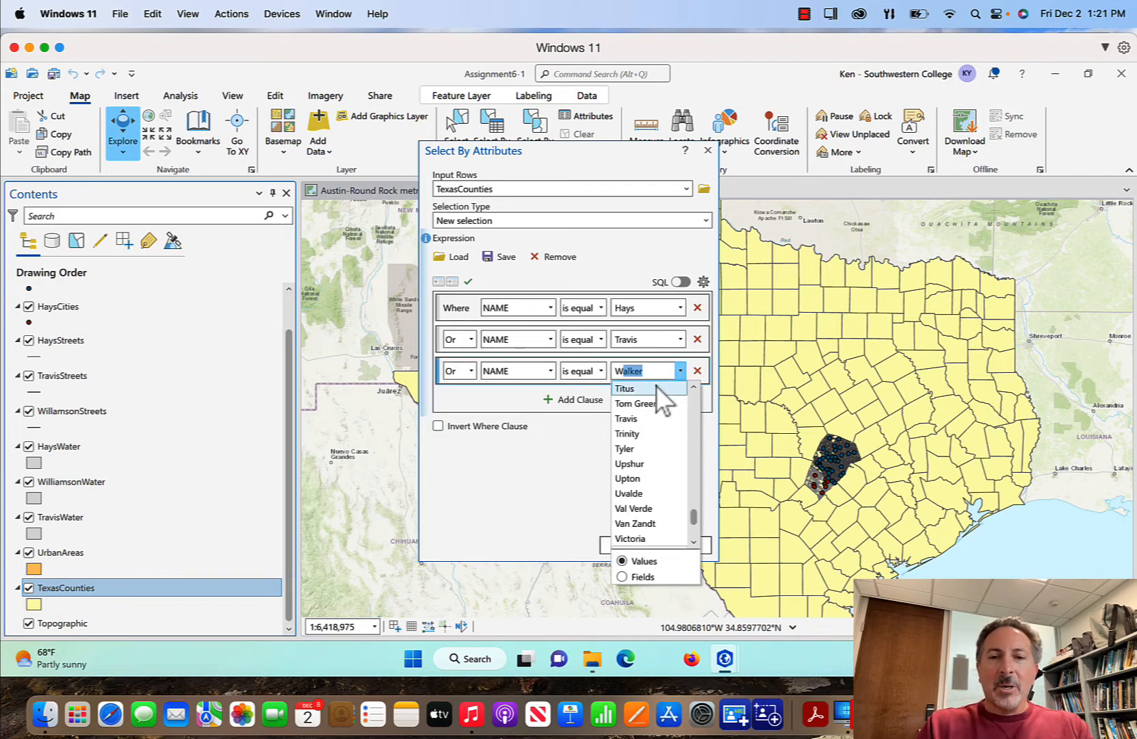
type("l")
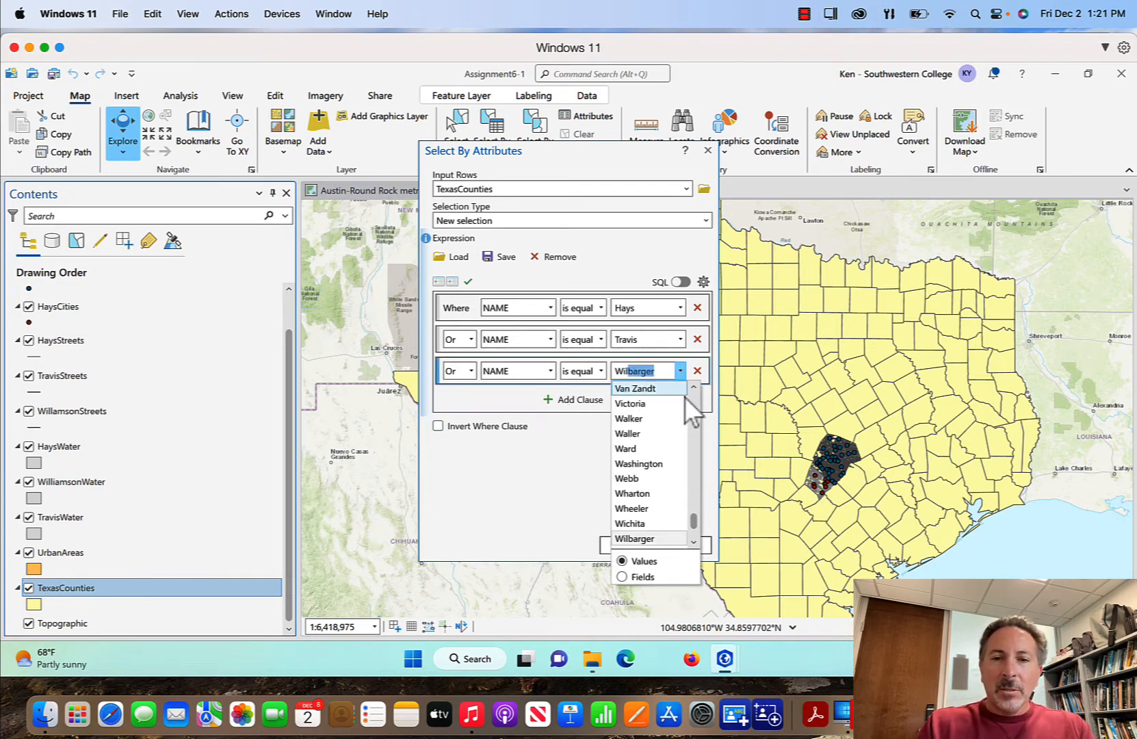
type("la")
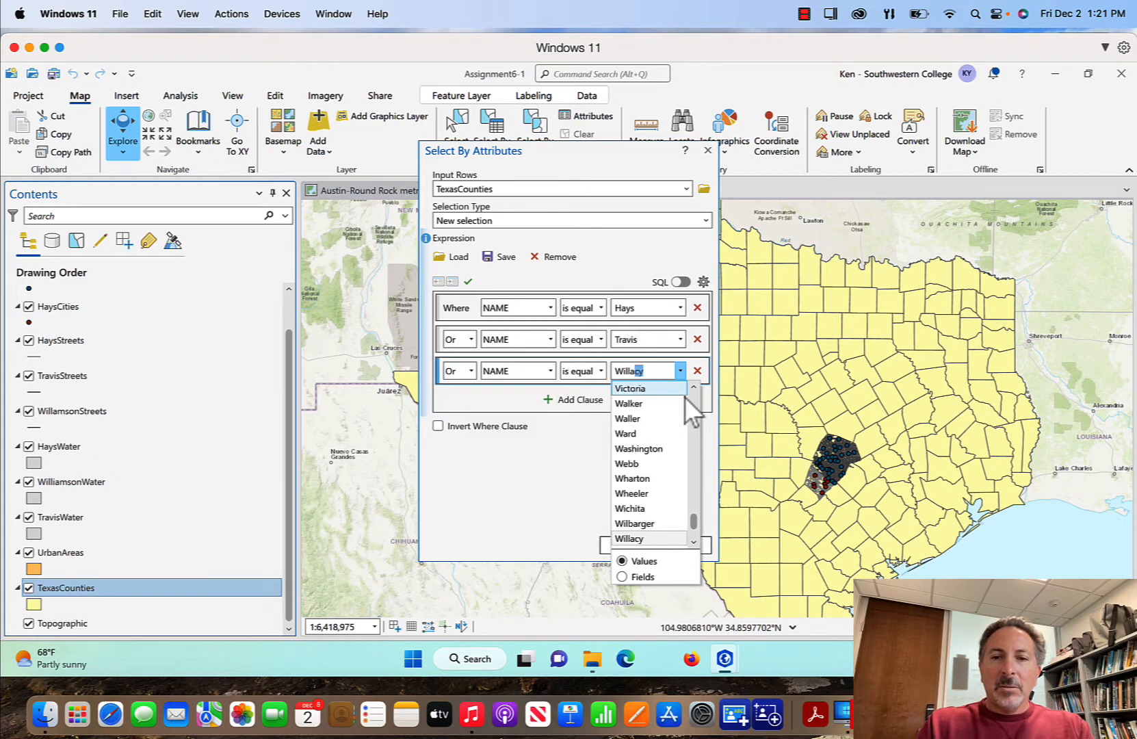
key("BackSpace")
key("BackSpace")
type("iam")
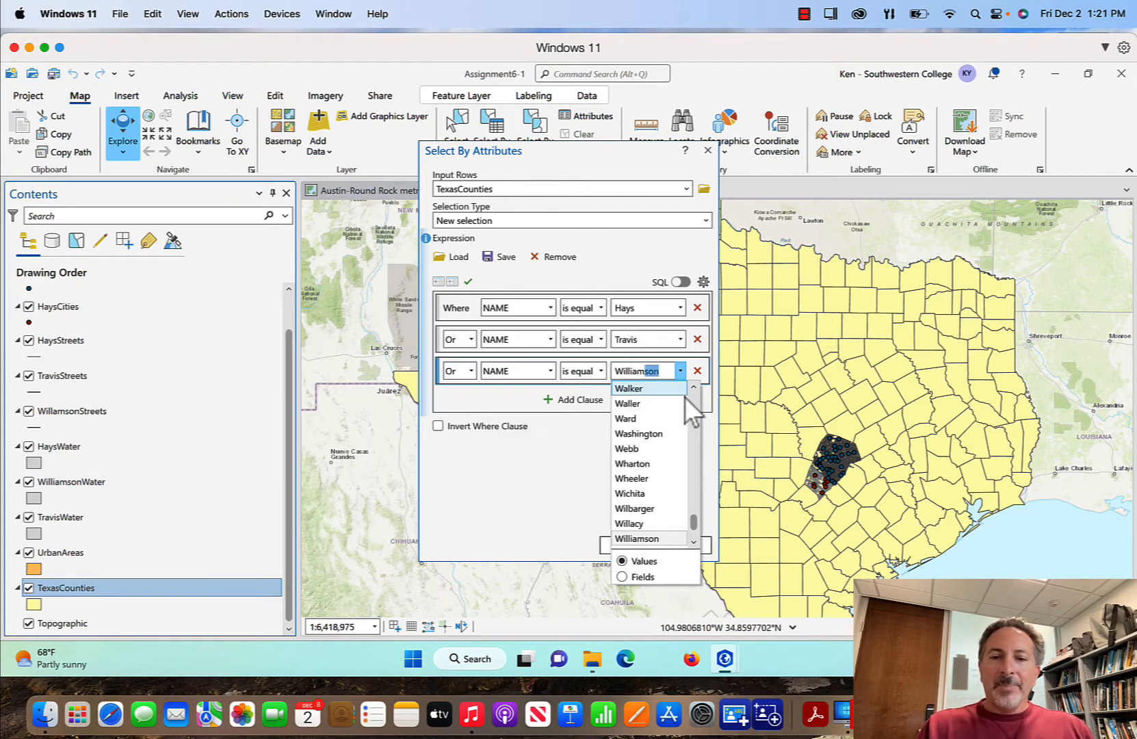
key("Escape")
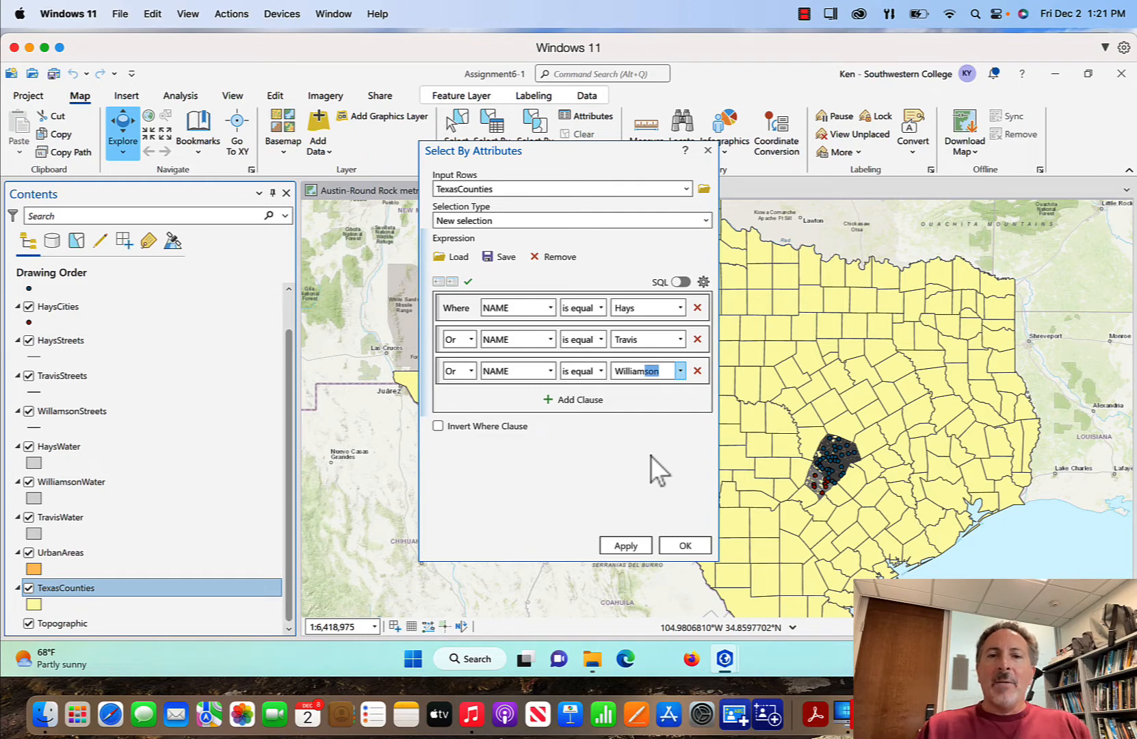
left_click(621, 544)
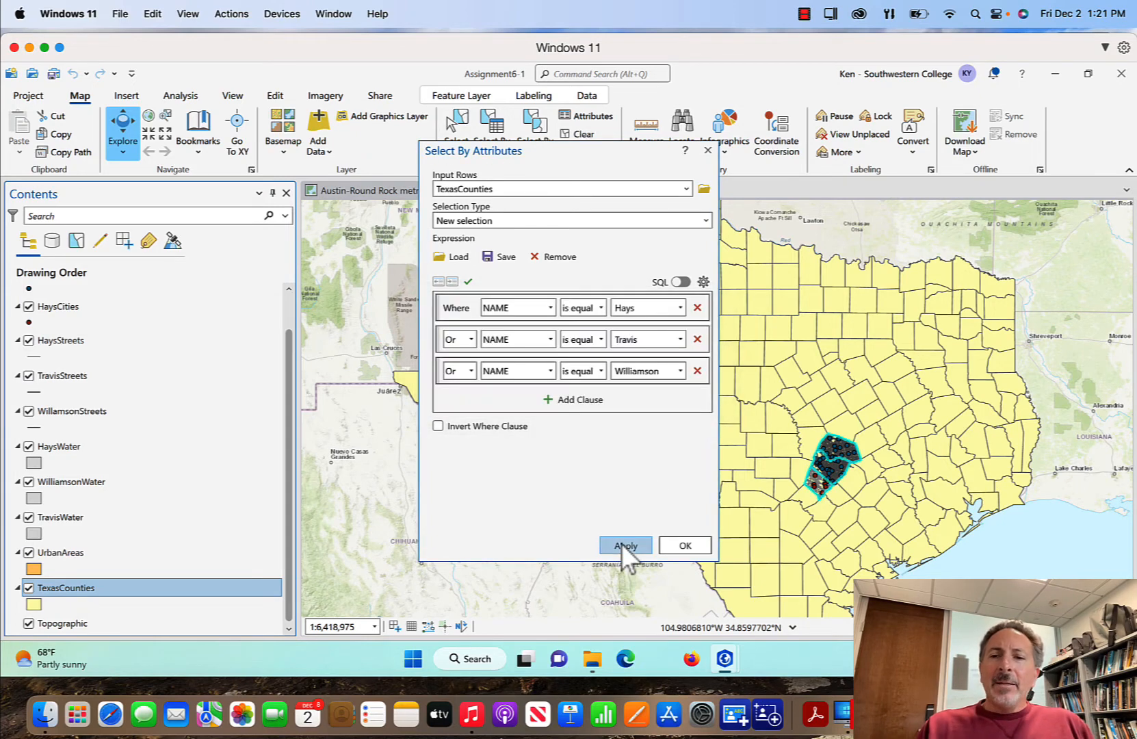
left_click(684, 546)
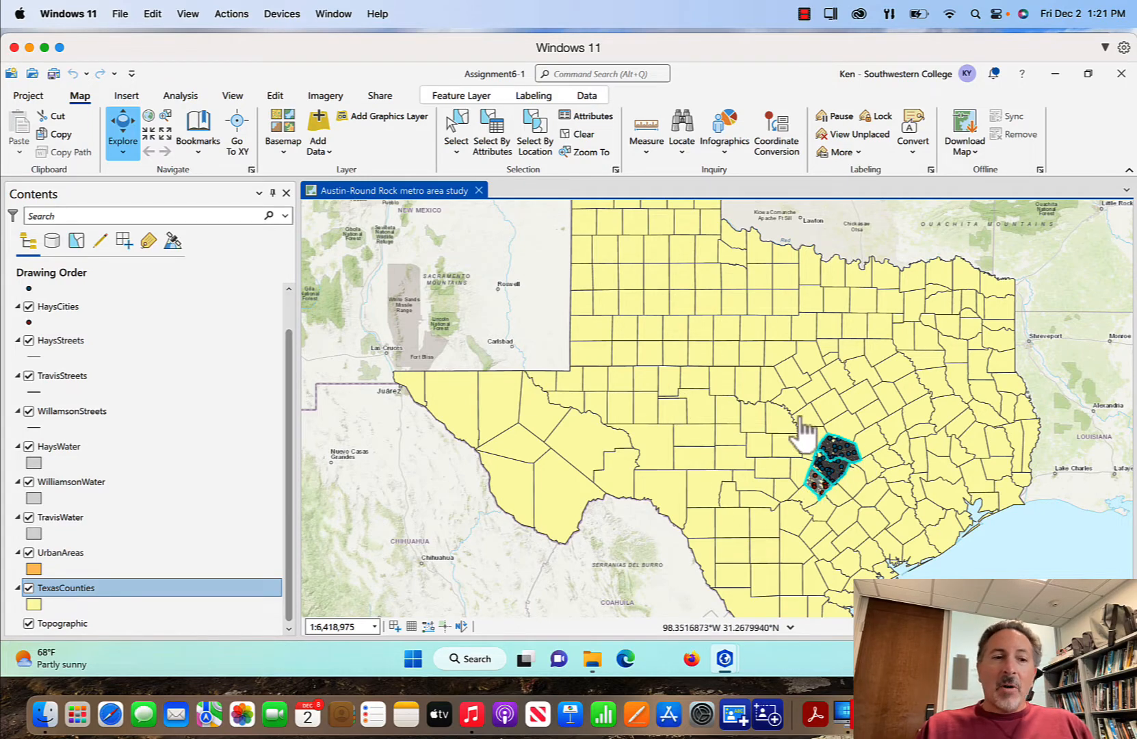
Make a new layer from the selected features of the TexasCounties layer
left_click_drag(290, 428, 283, 467)
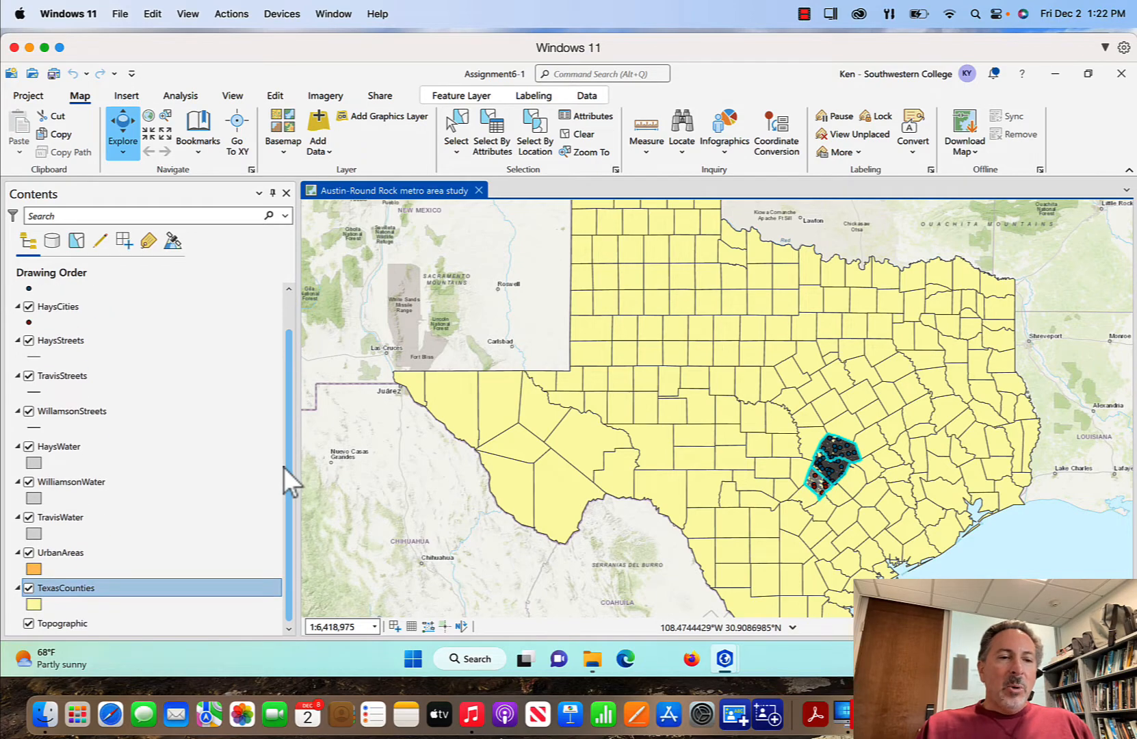
right_click(91, 591)
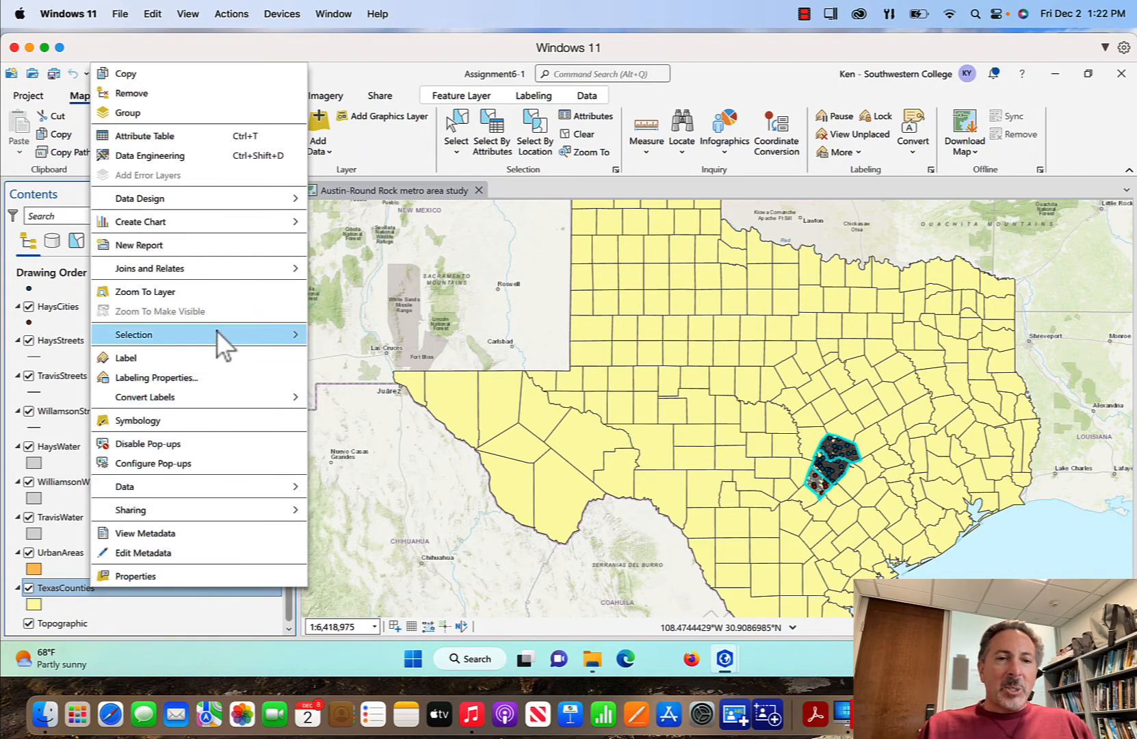
mouse_move(216, 330)
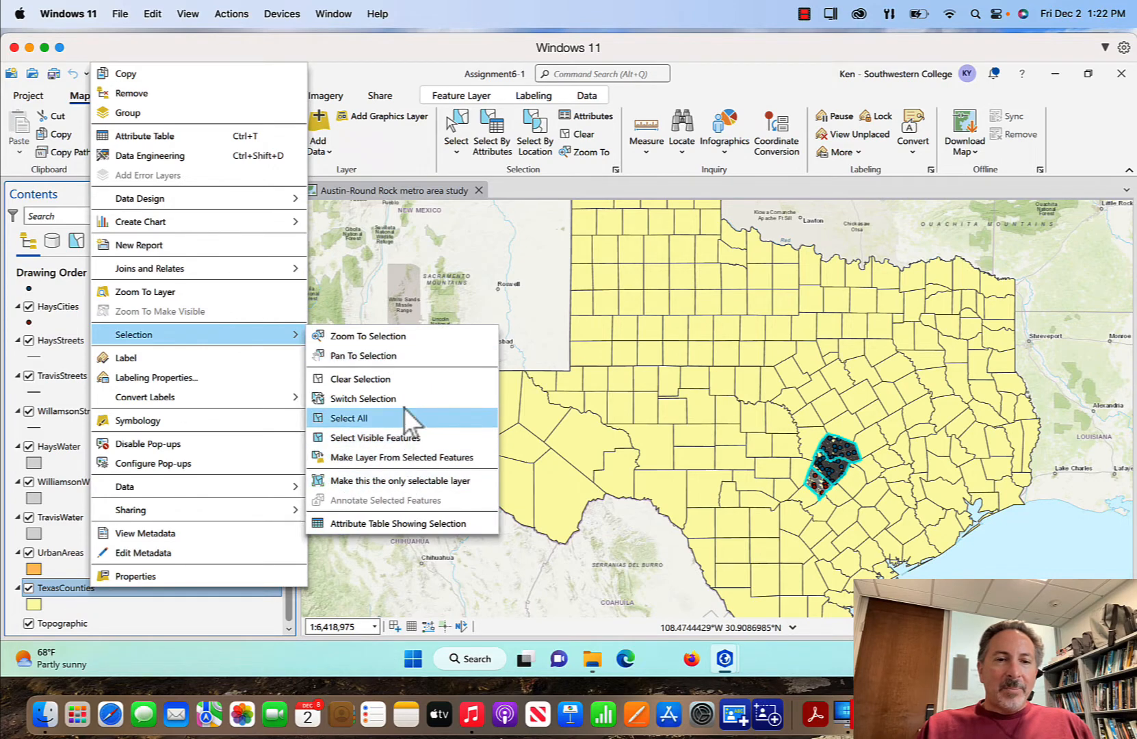
left_click(400, 459)
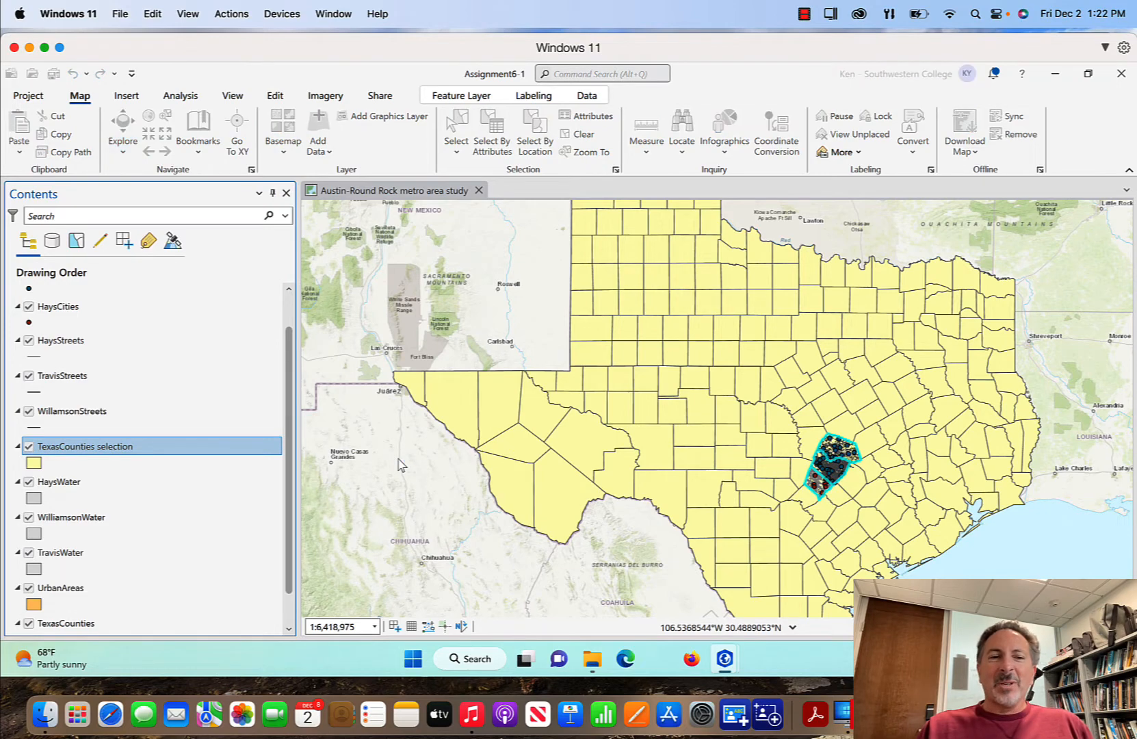
Rename the TexasCounties selection layer as AustinMetroCounties
left_click(130, 446)
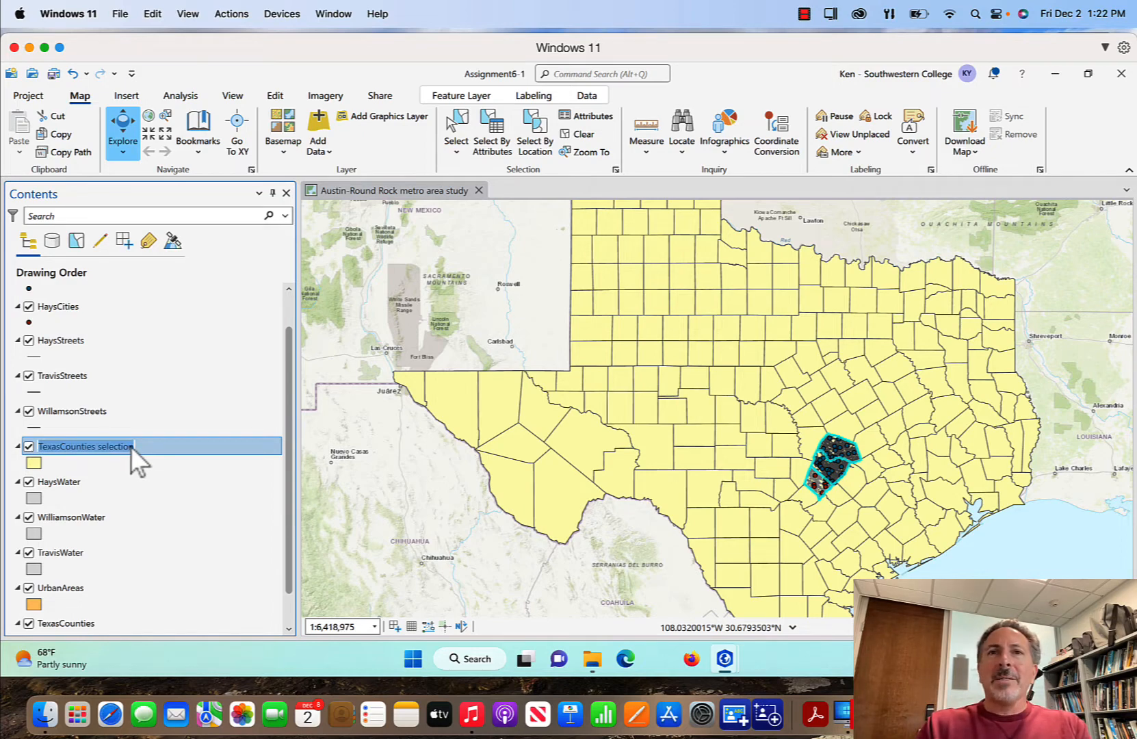
type("Hay")
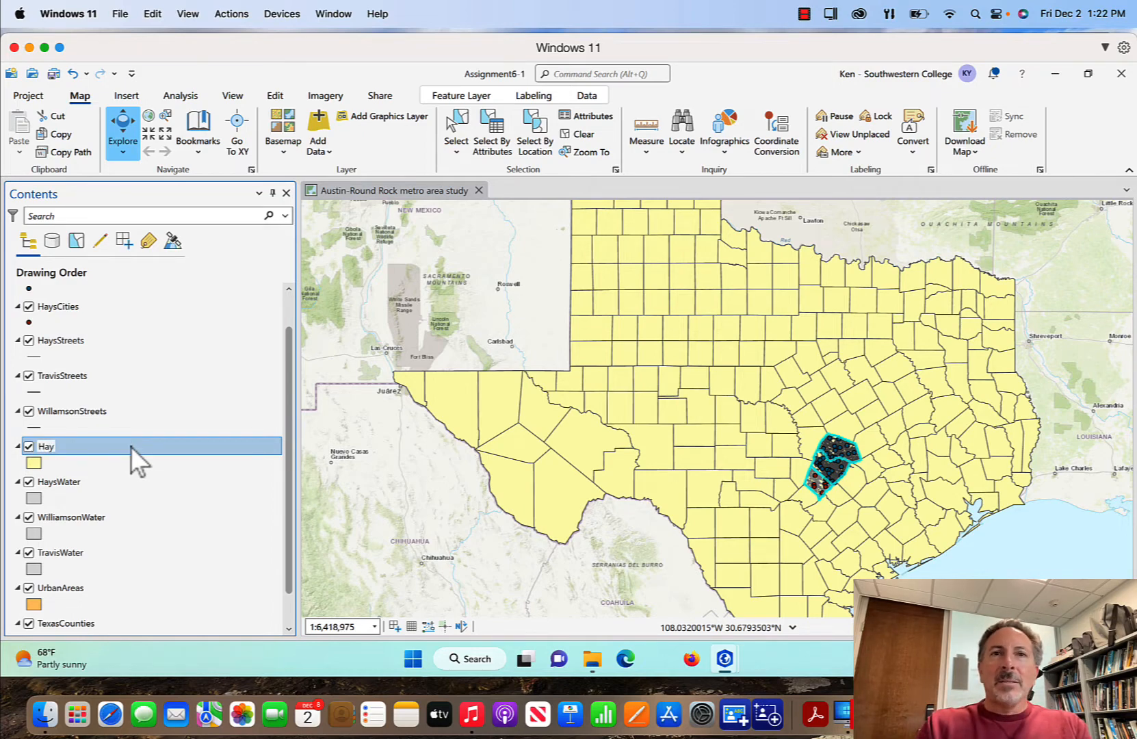
key("BackSpace")
key("BackSpace")
key("BackSpace")
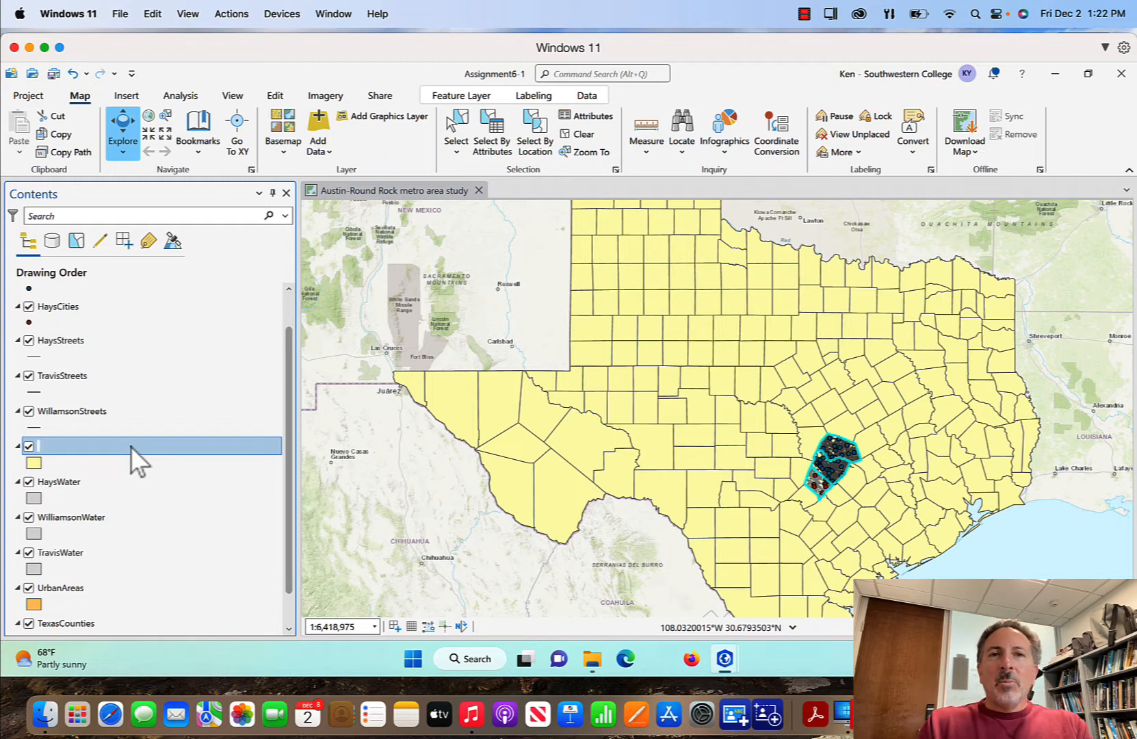
type("Austin")
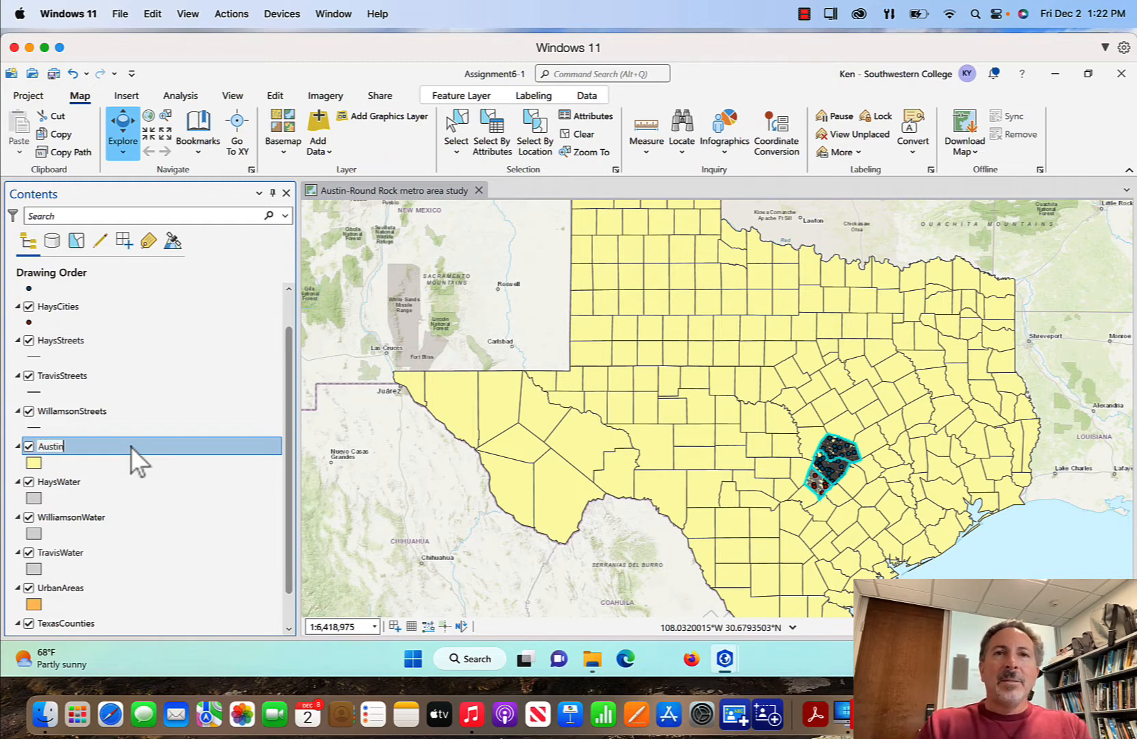
type("MetroCounties")
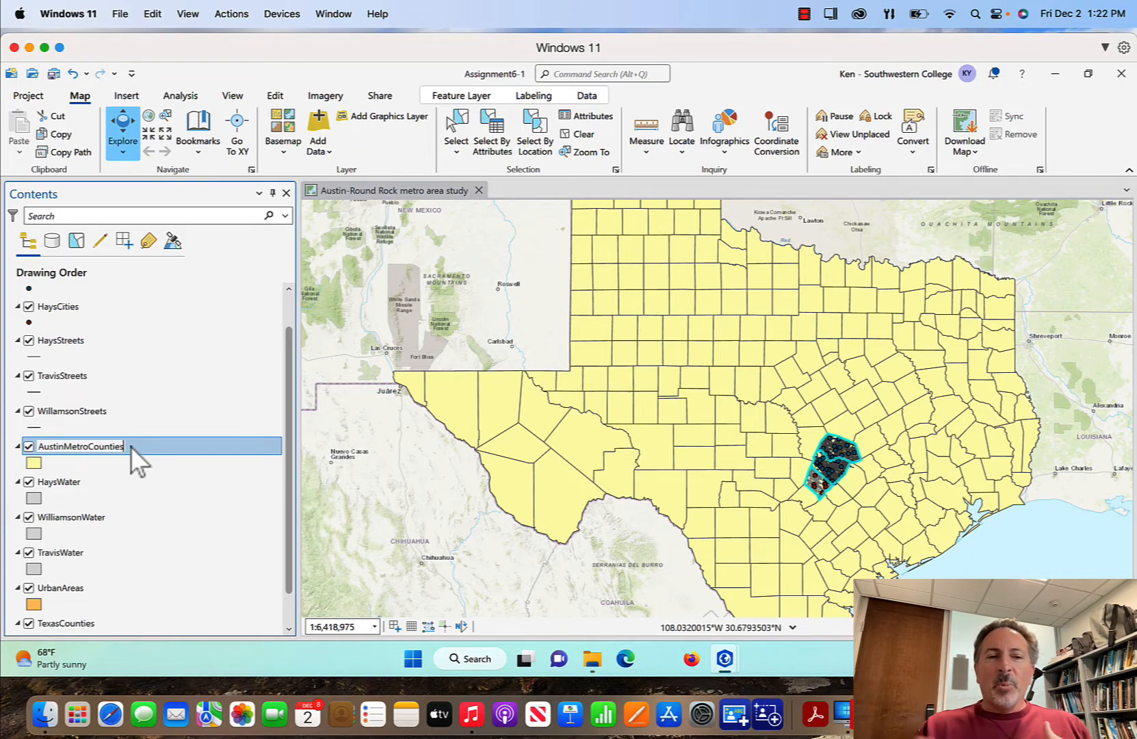
left_click(137, 476)
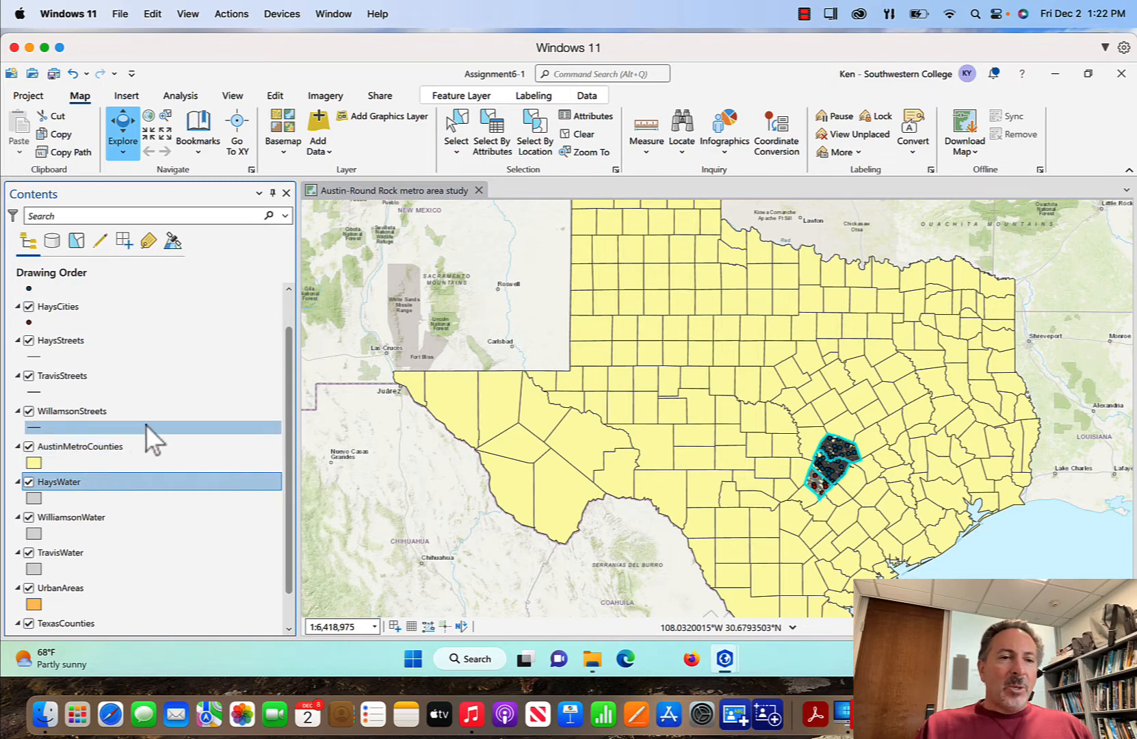
Hide the TexasCounties layer and zoom the map to the AustinMetroCounties layer
left_click(28, 623)
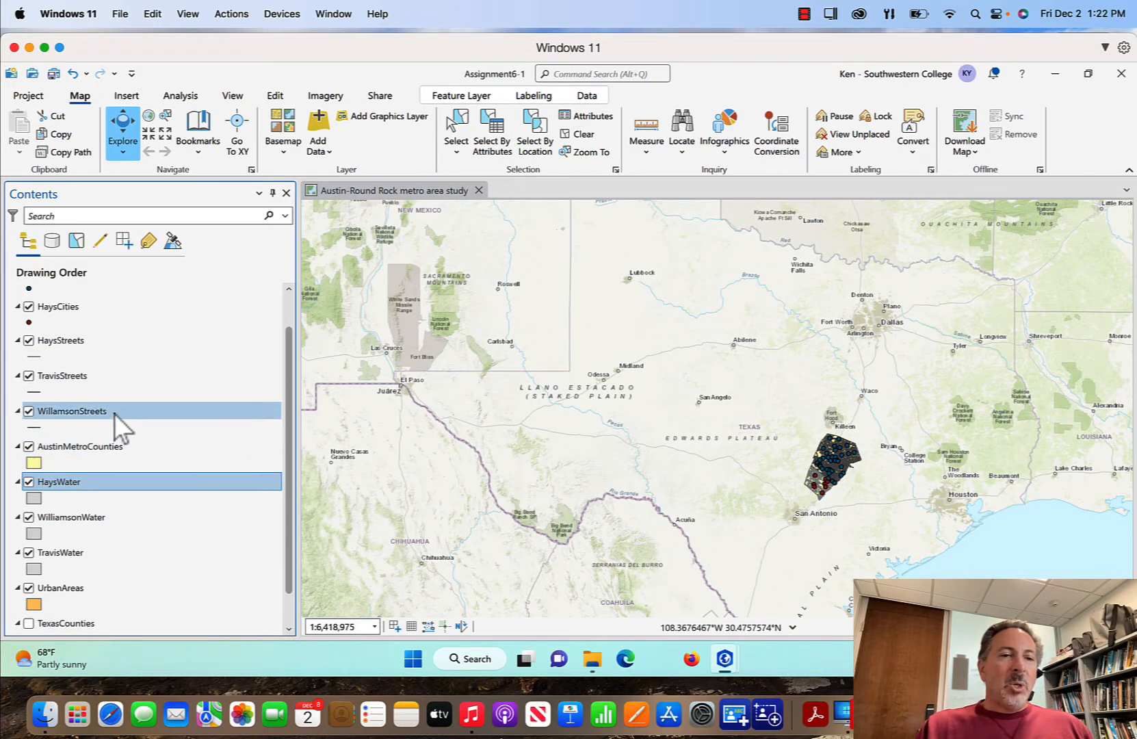
left_click(102, 446)
right_click(102, 446)
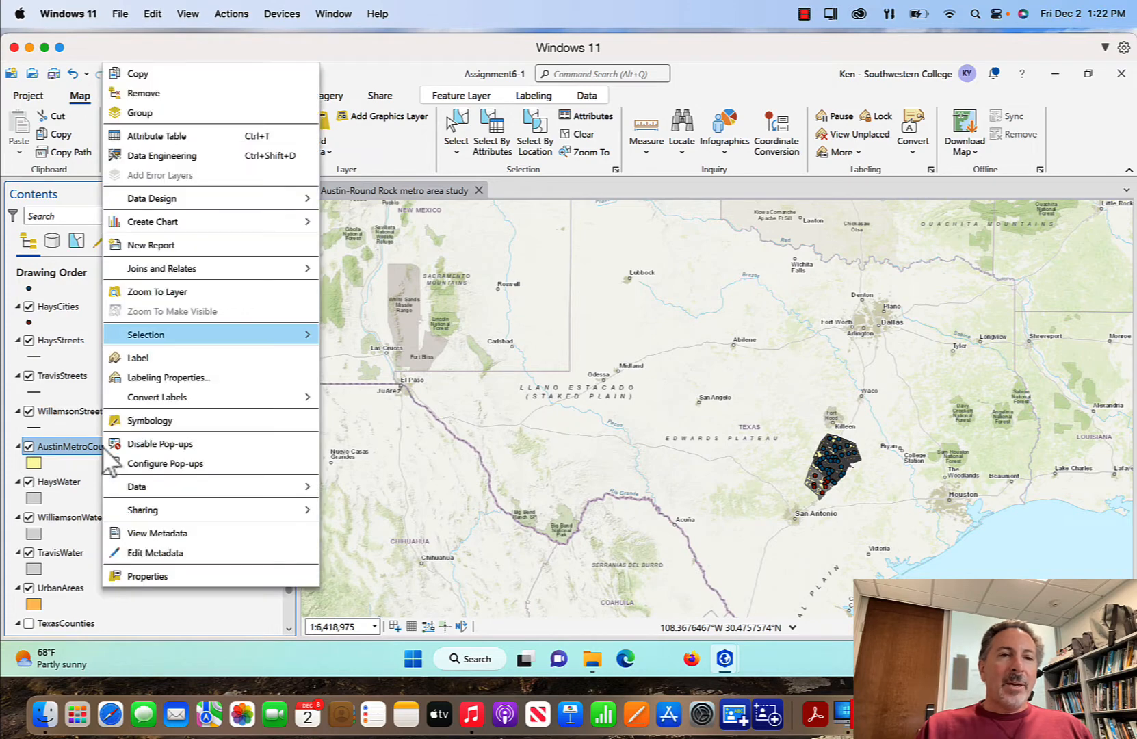
left_click(175, 294)
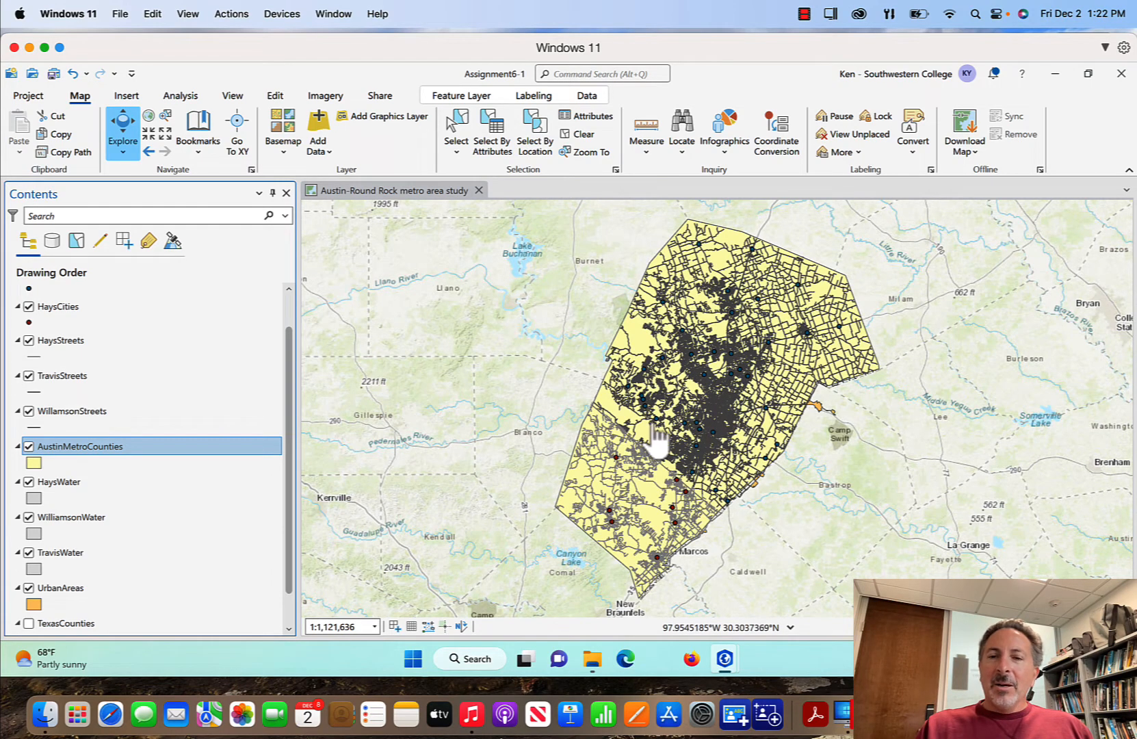
Change the AustinMetroCounties polygon symbol to the thicker unfilled Black Outline preset from ArcGIS 2D and close the symbology settings
left_click(36, 466)
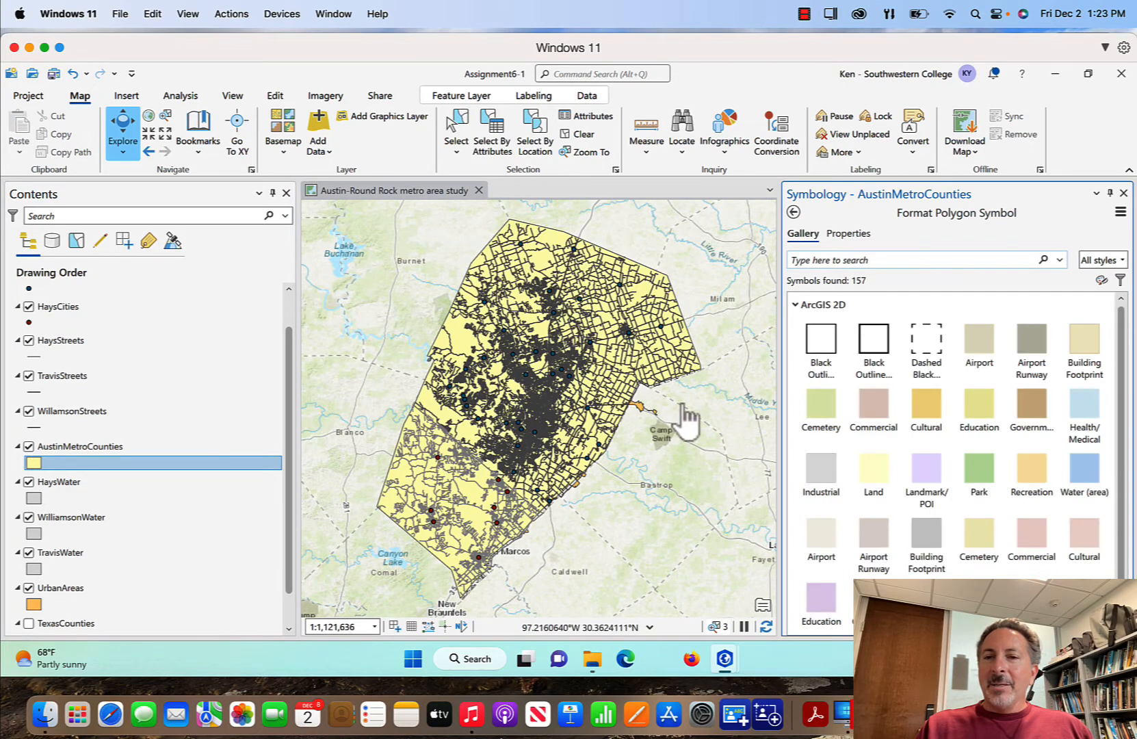
left_click(820, 379)
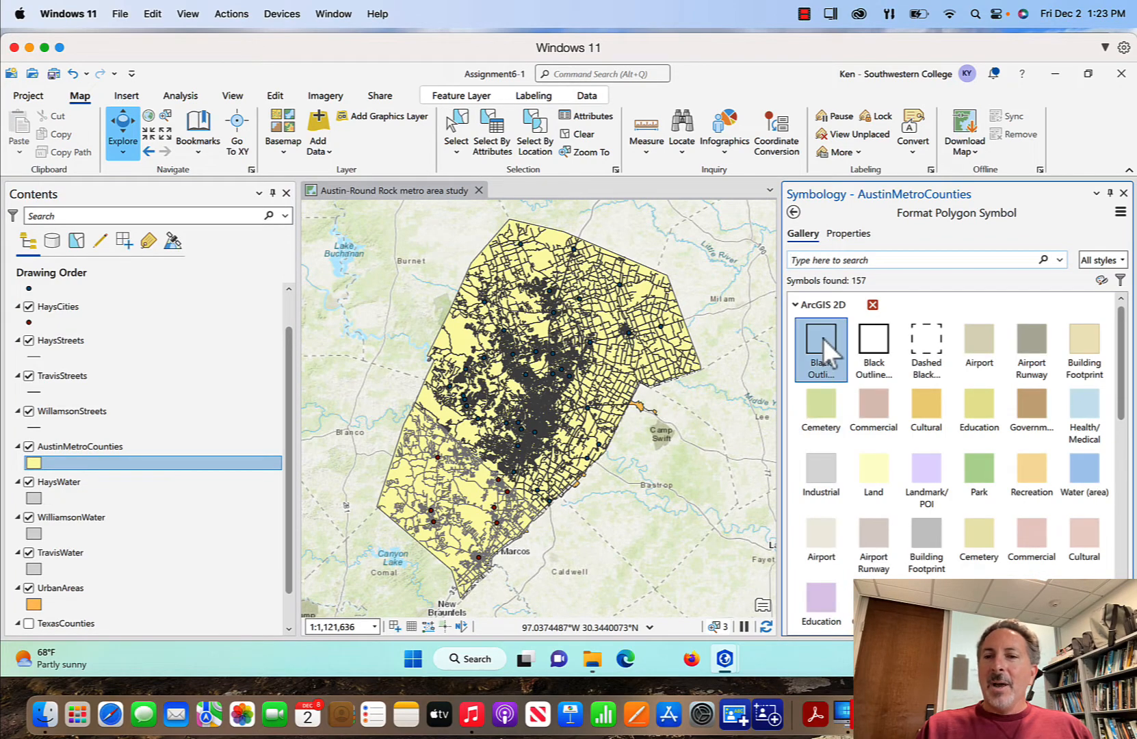
left_click(864, 337)
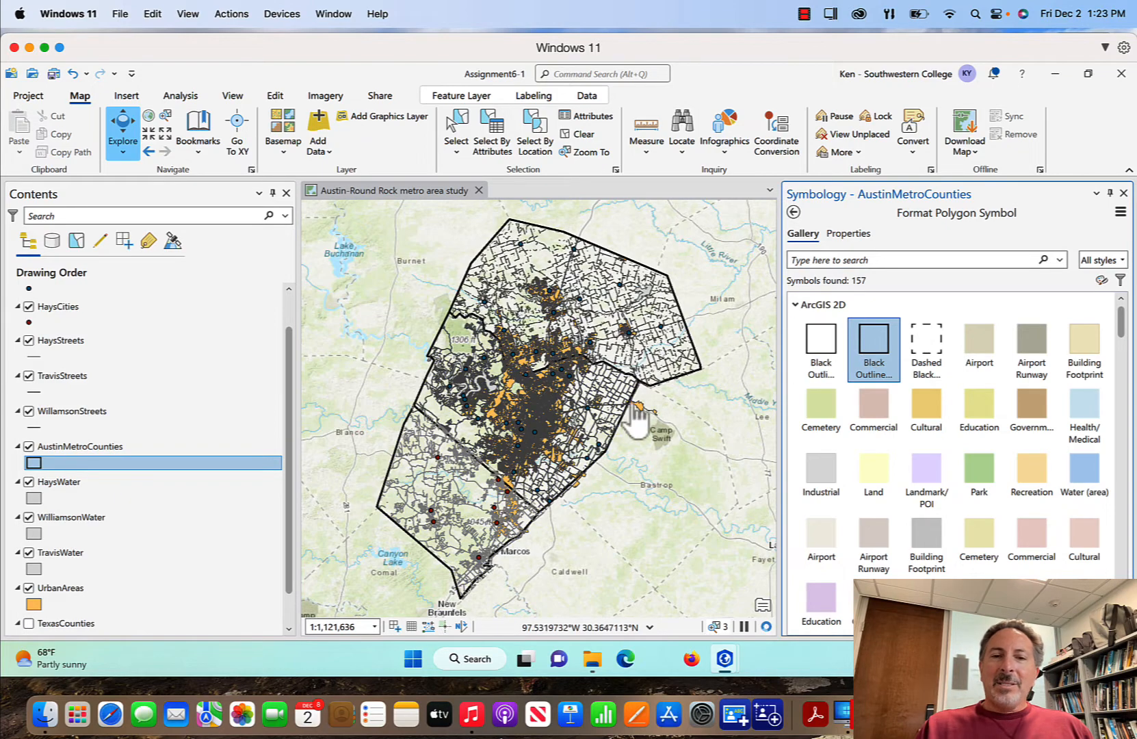
left_click(1123, 193)
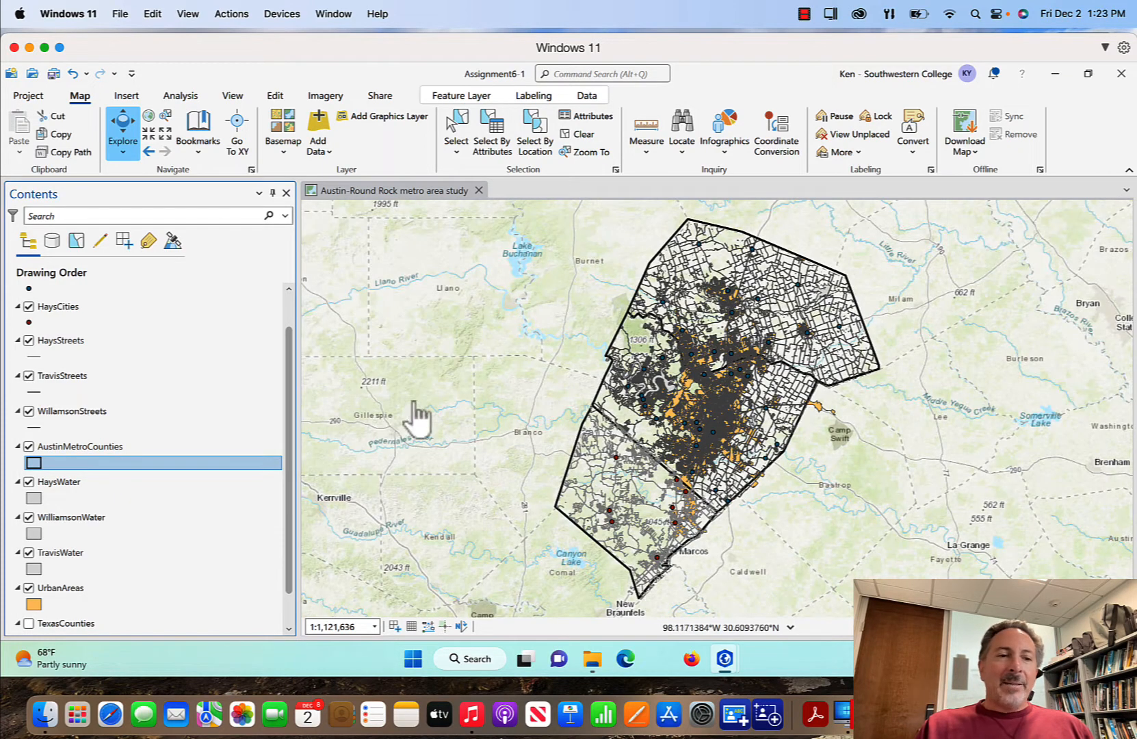
Turn on labels for the AustinMetroCounties layer and set the label text size to 14 pt
right_click(111, 446)
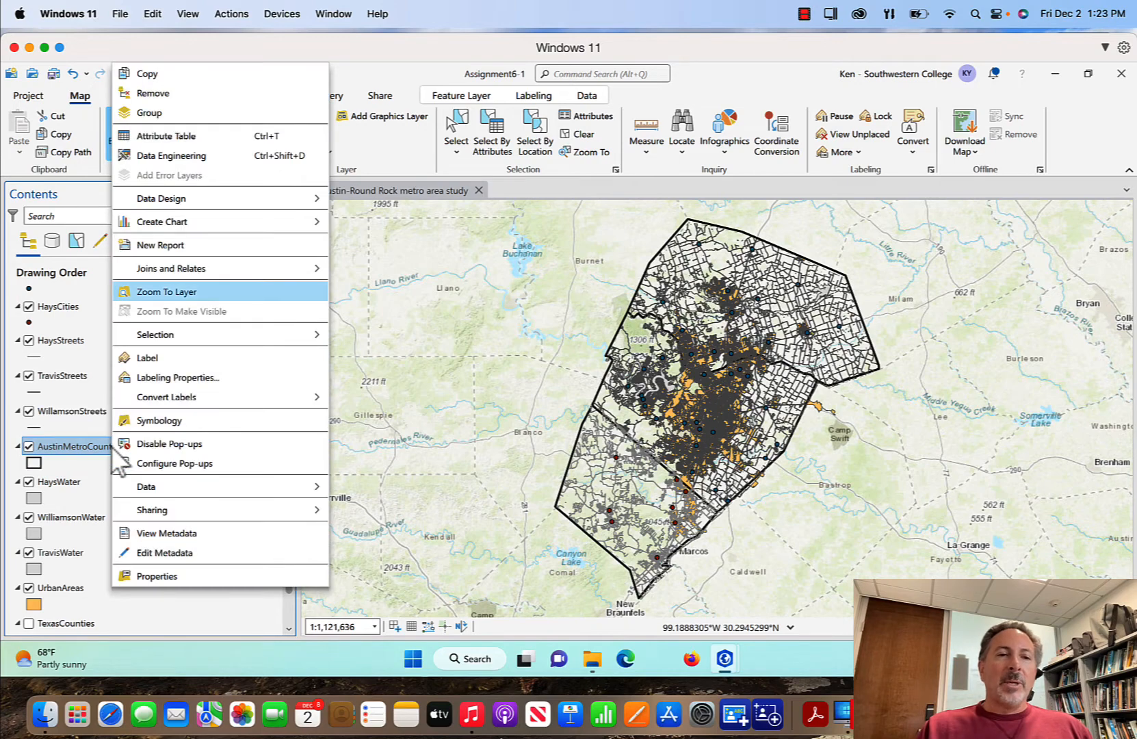
left_click(147, 365)
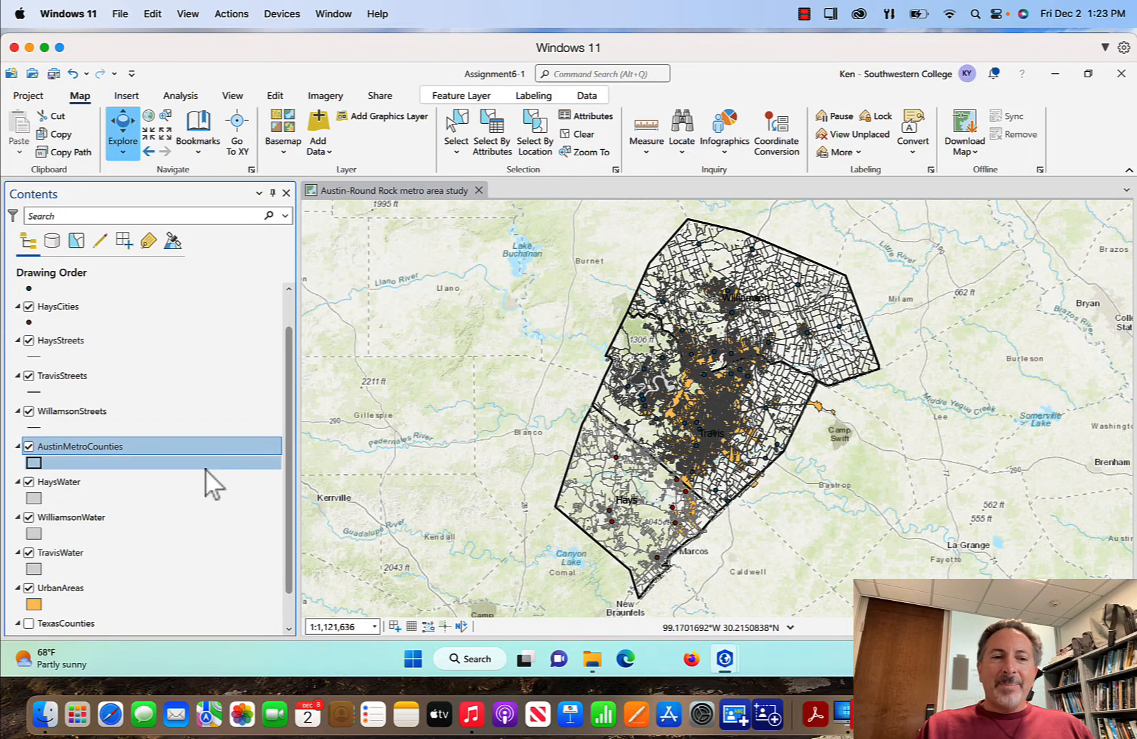
right_click(107, 447)
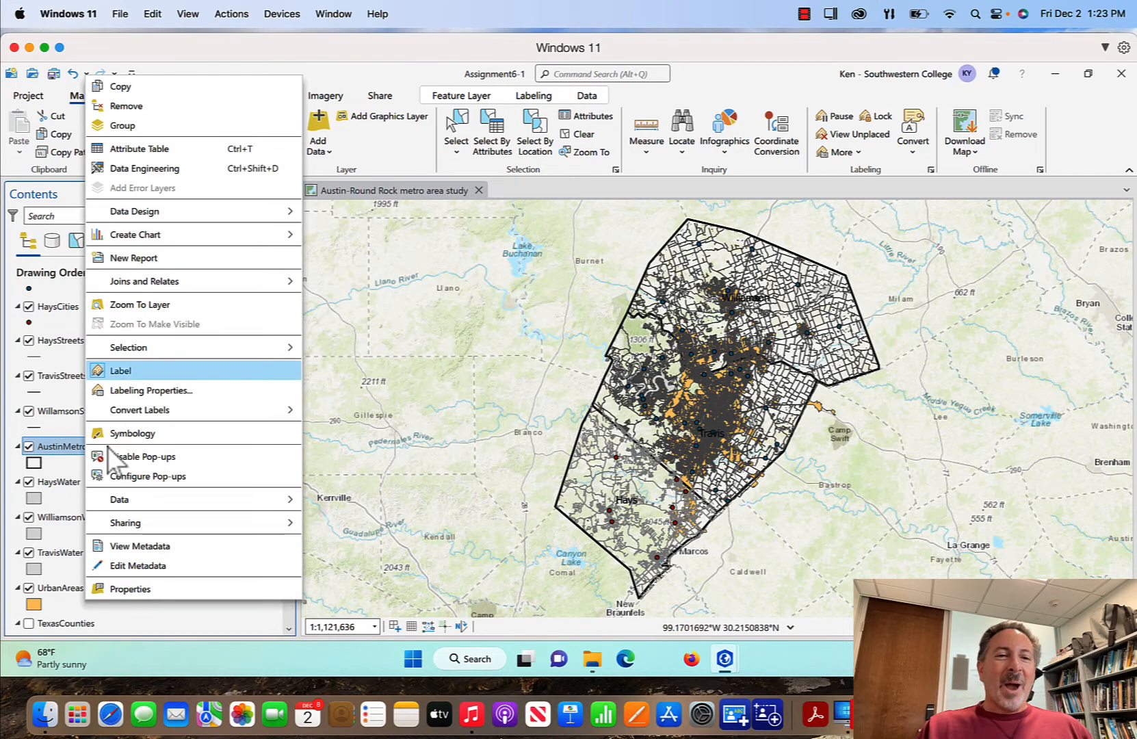
left_click(152, 391)
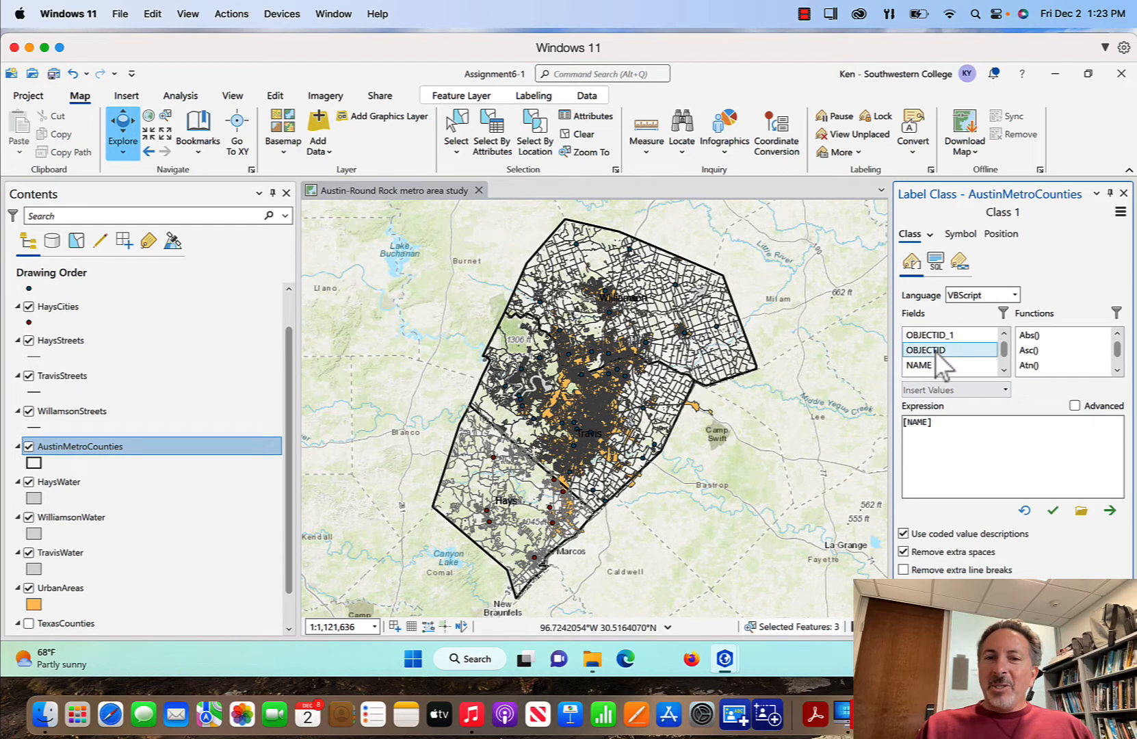
left_click(962, 234)
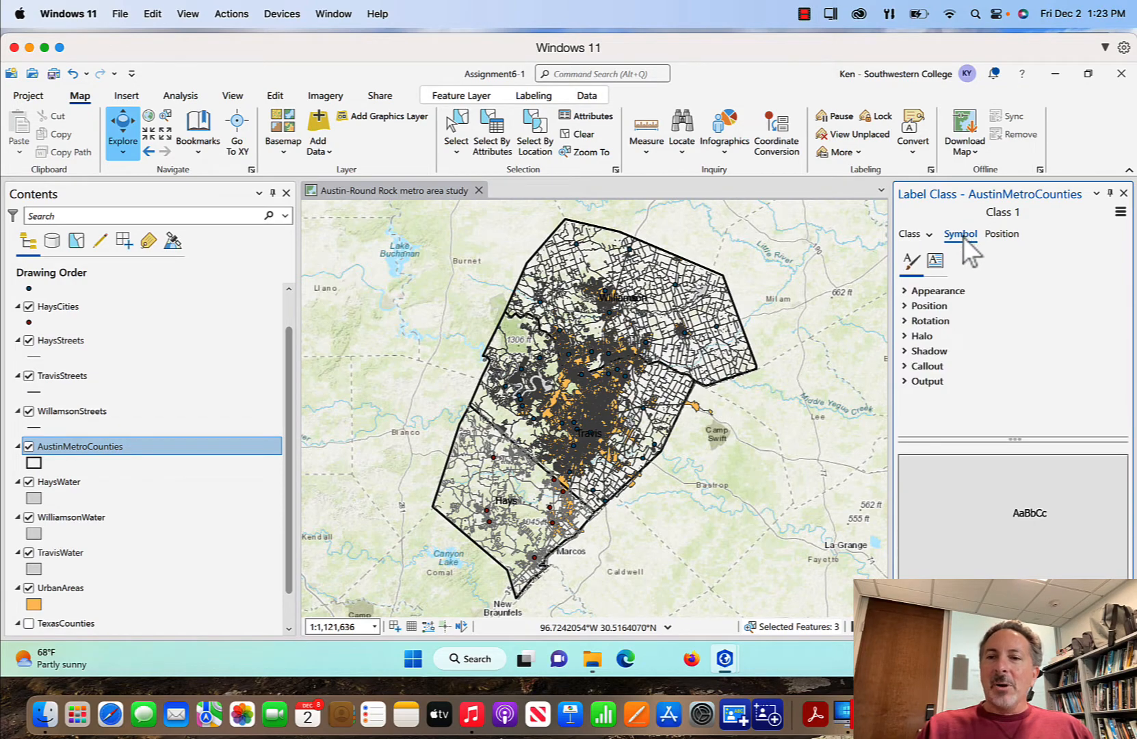
left_click(903, 292)
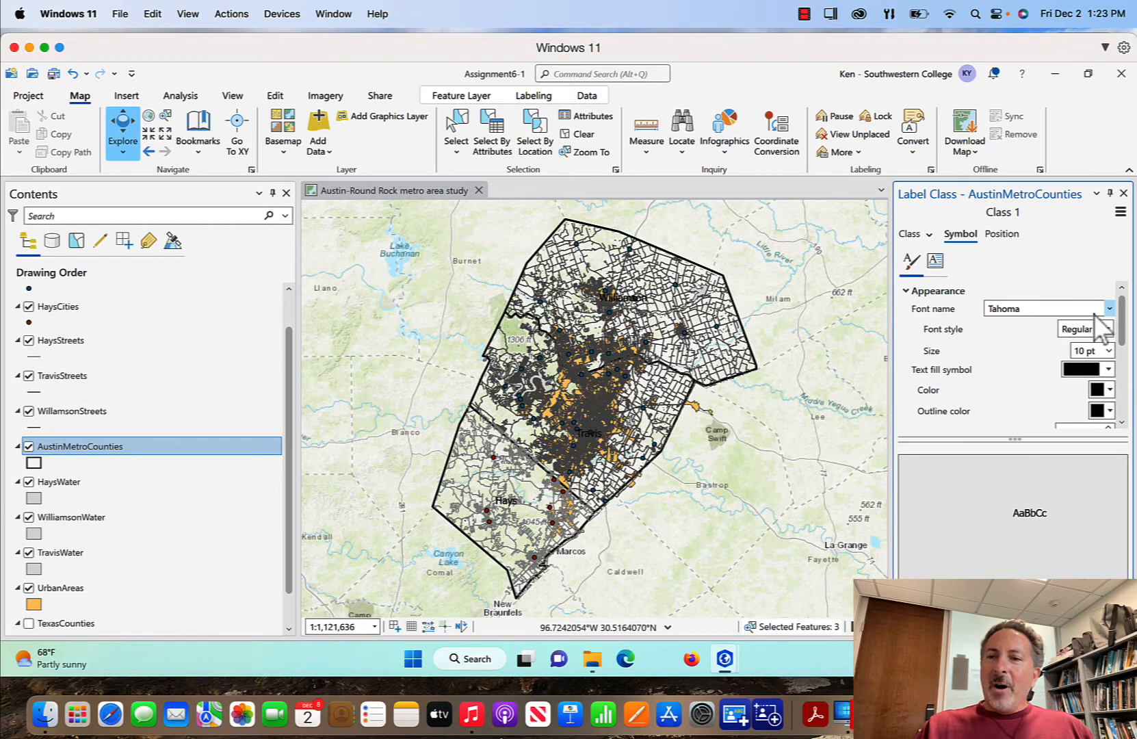
left_click(1109, 351)
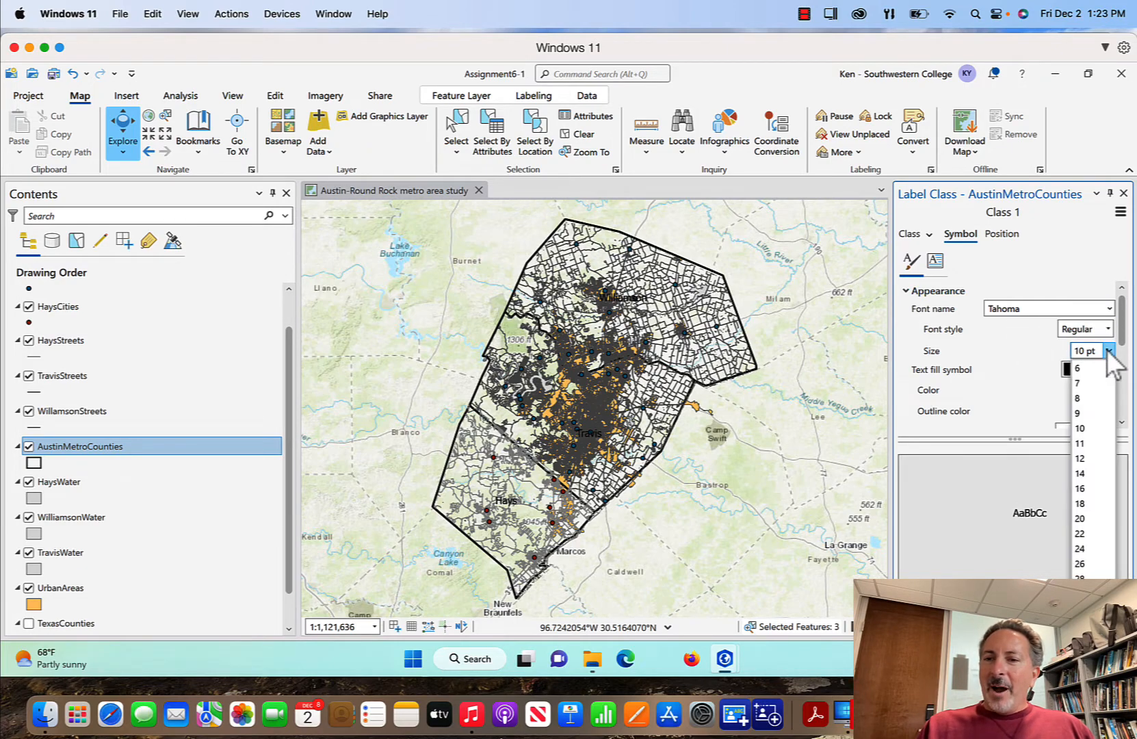
left_click(1081, 473)
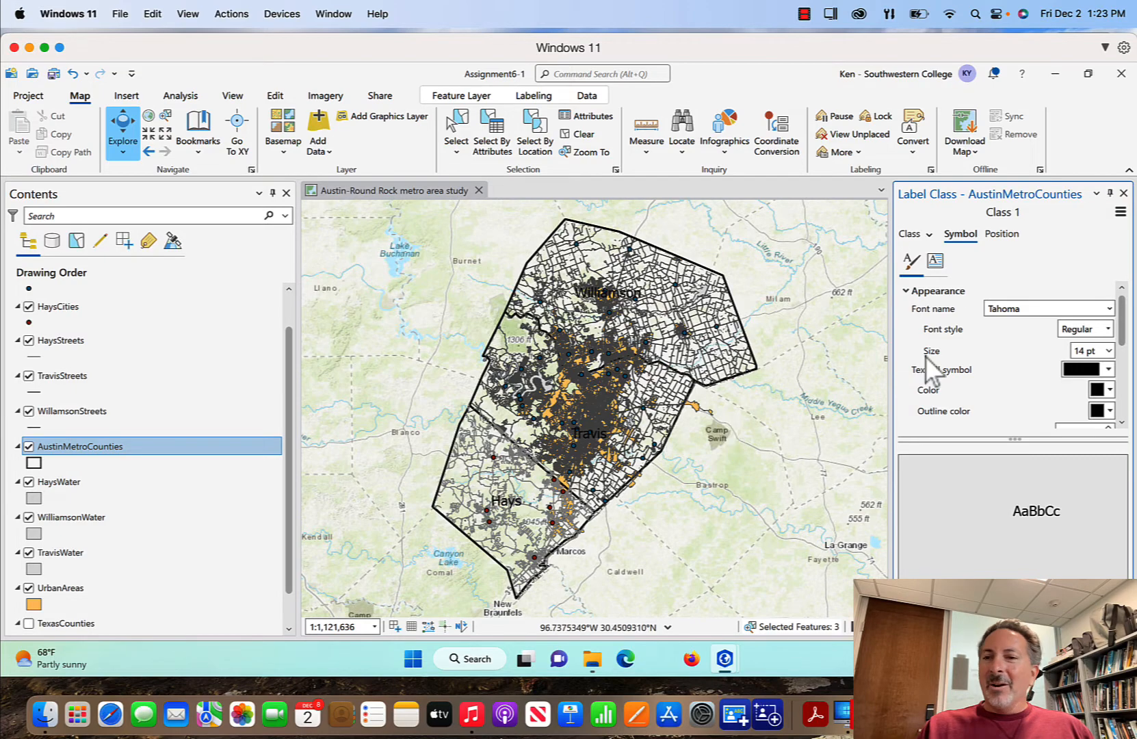
Try red as the text color for the AustinMetroCounties labels
left_click(1110, 390)
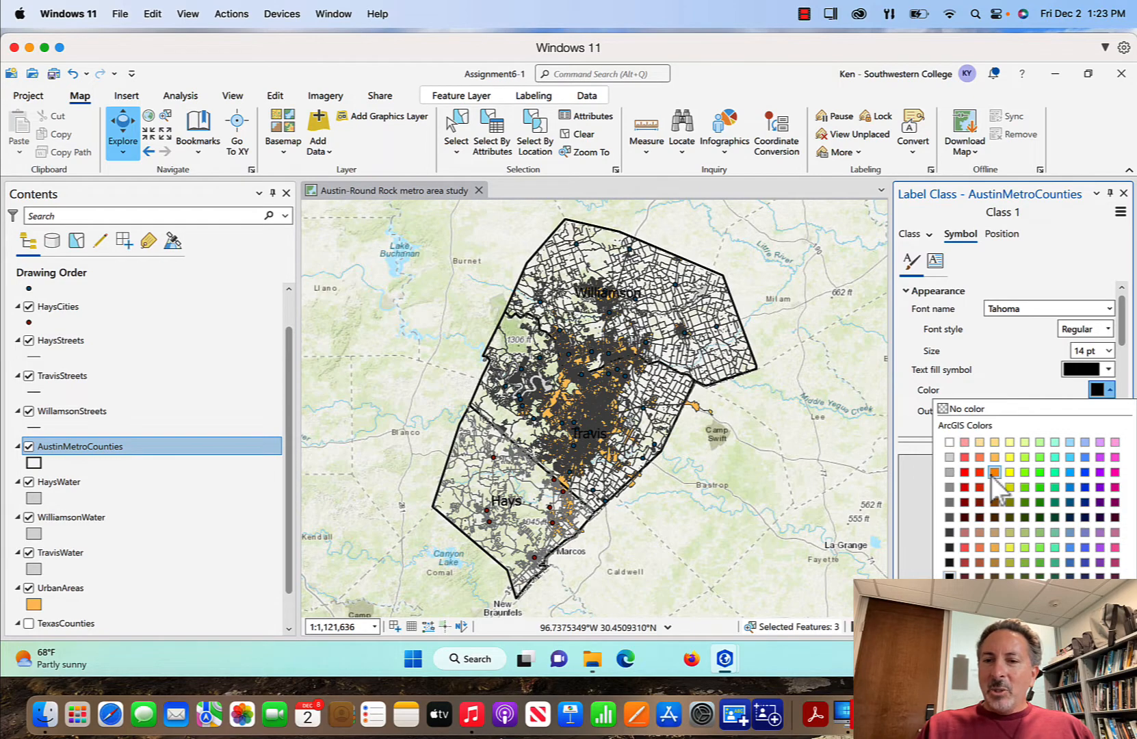
left_click(964, 472)
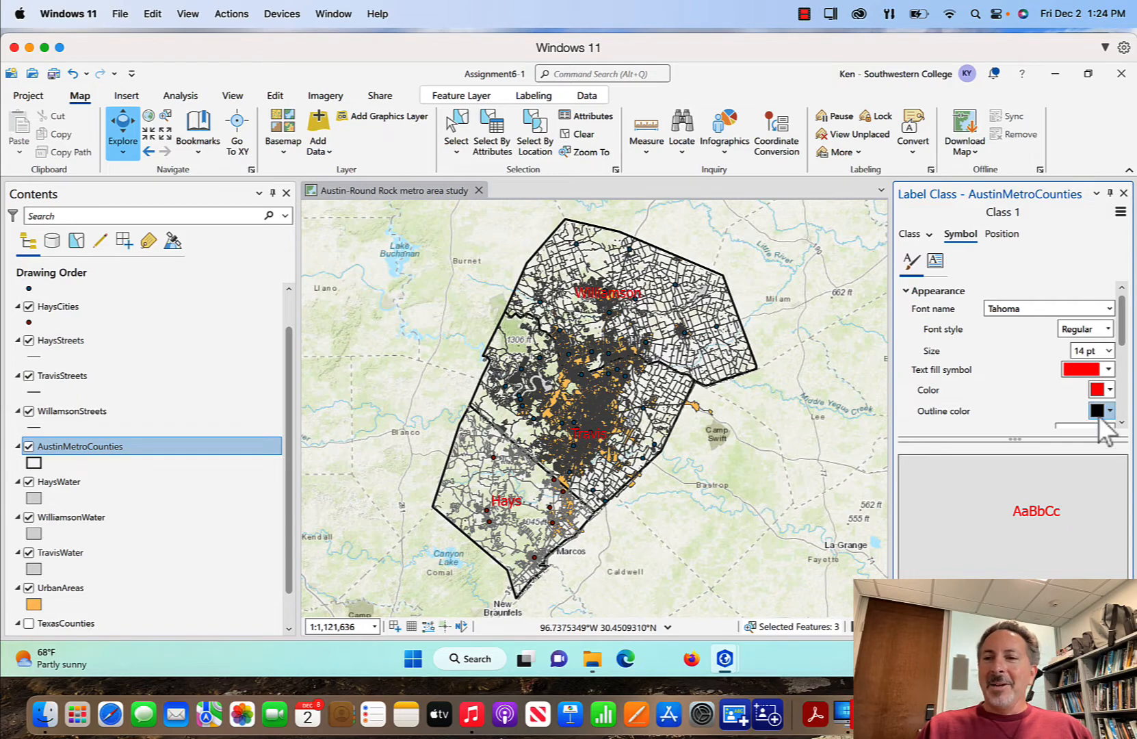
left_click(1108, 369)
left_click(1107, 370)
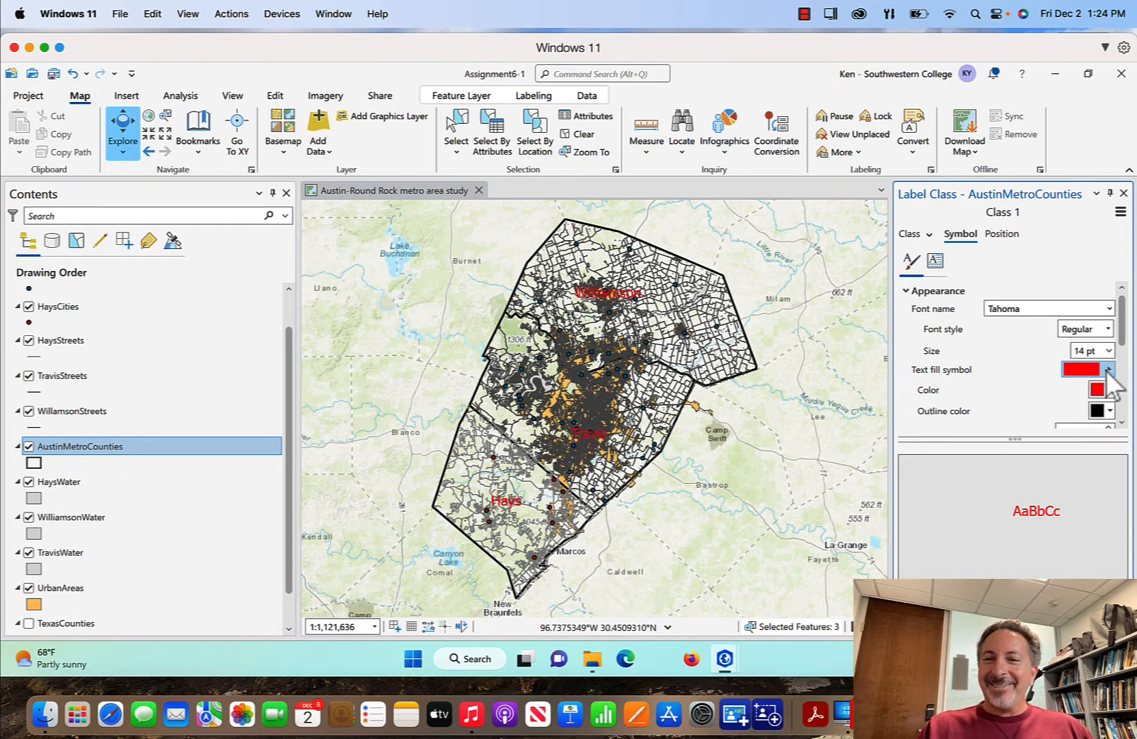
Set the AustinMetroCounties label color to dark blue, add a white halo, and close the label settings
left_click(1109, 389)
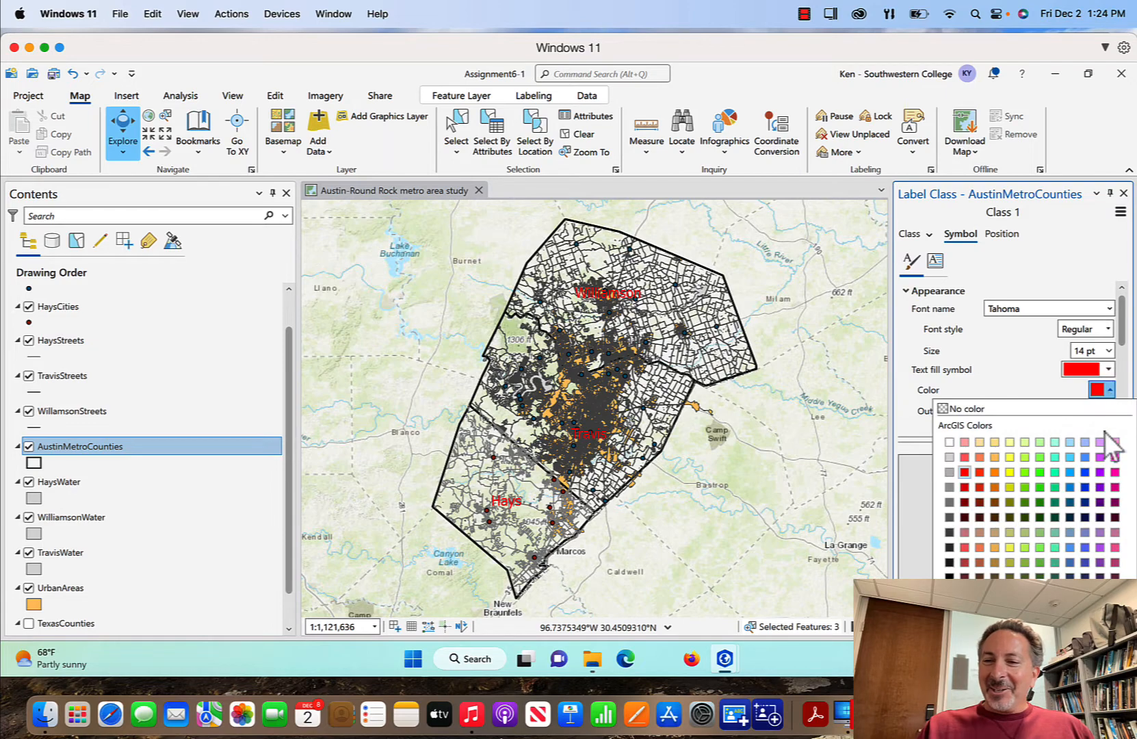
left_click(1085, 502)
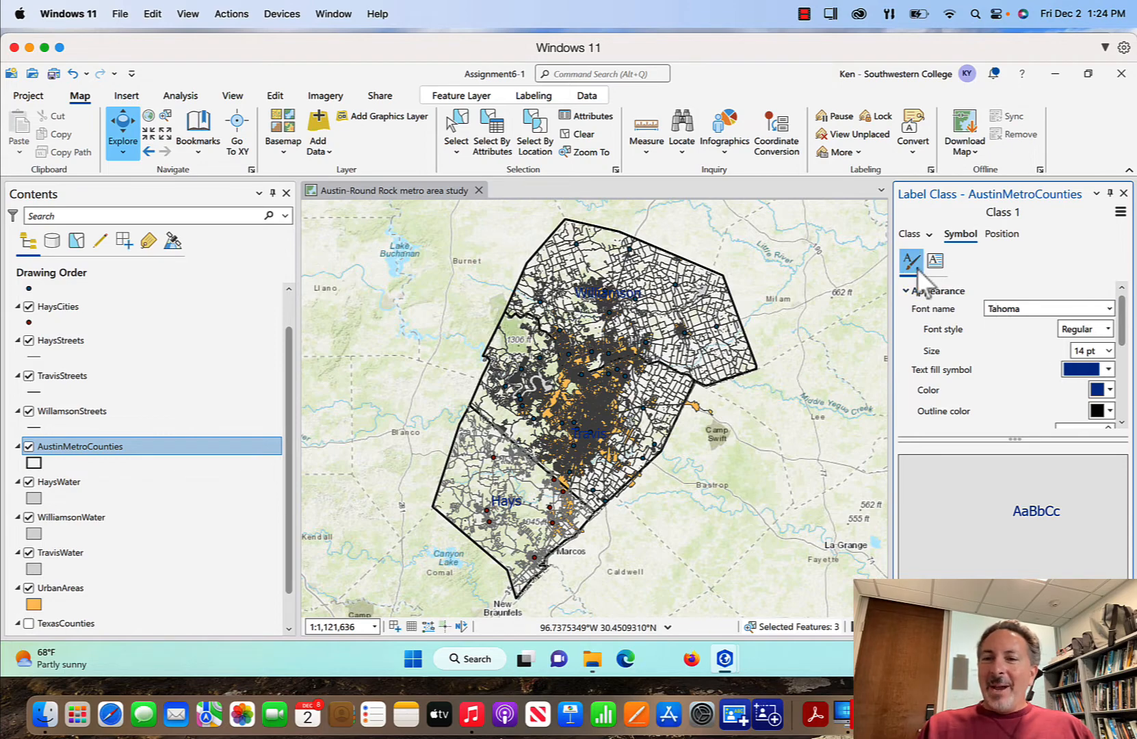
left_click(905, 290)
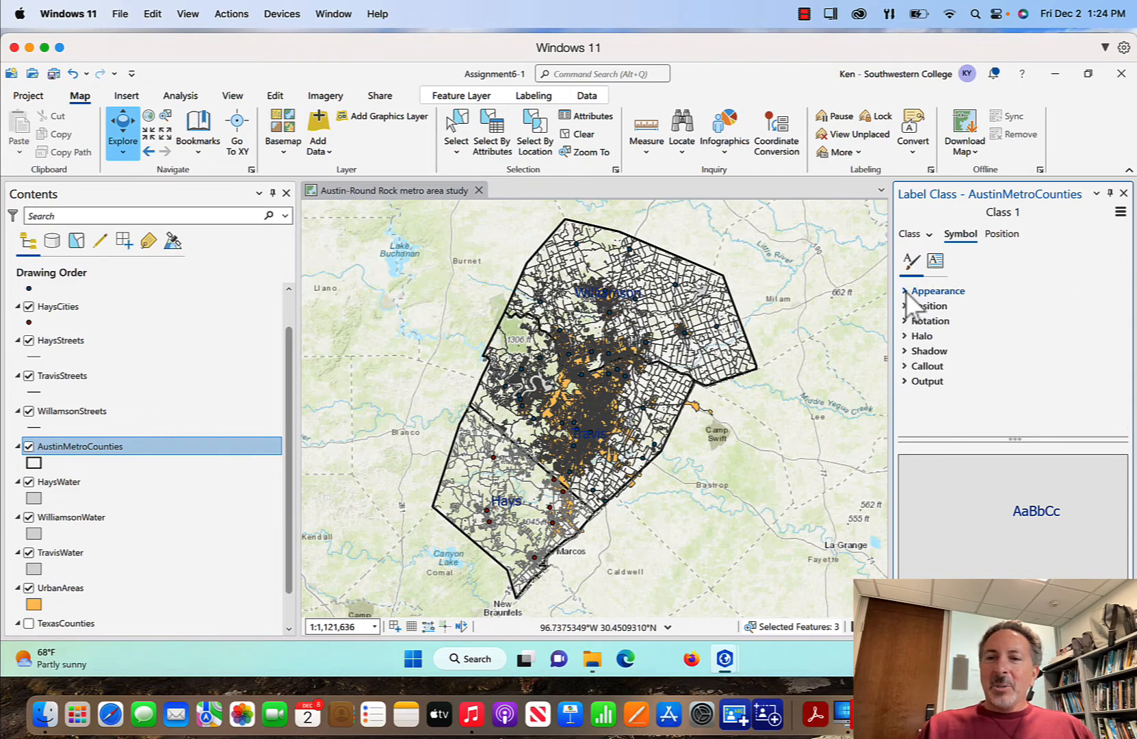
left_click(906, 336)
left_click(1107, 354)
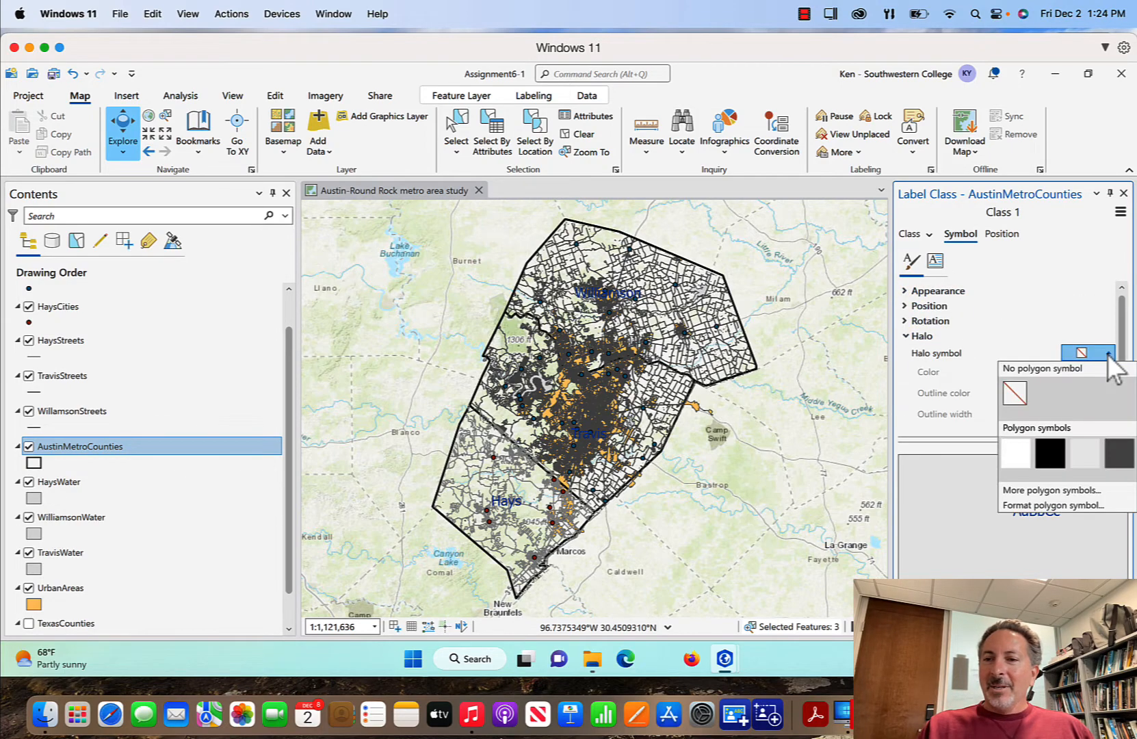
left_click(1065, 443)
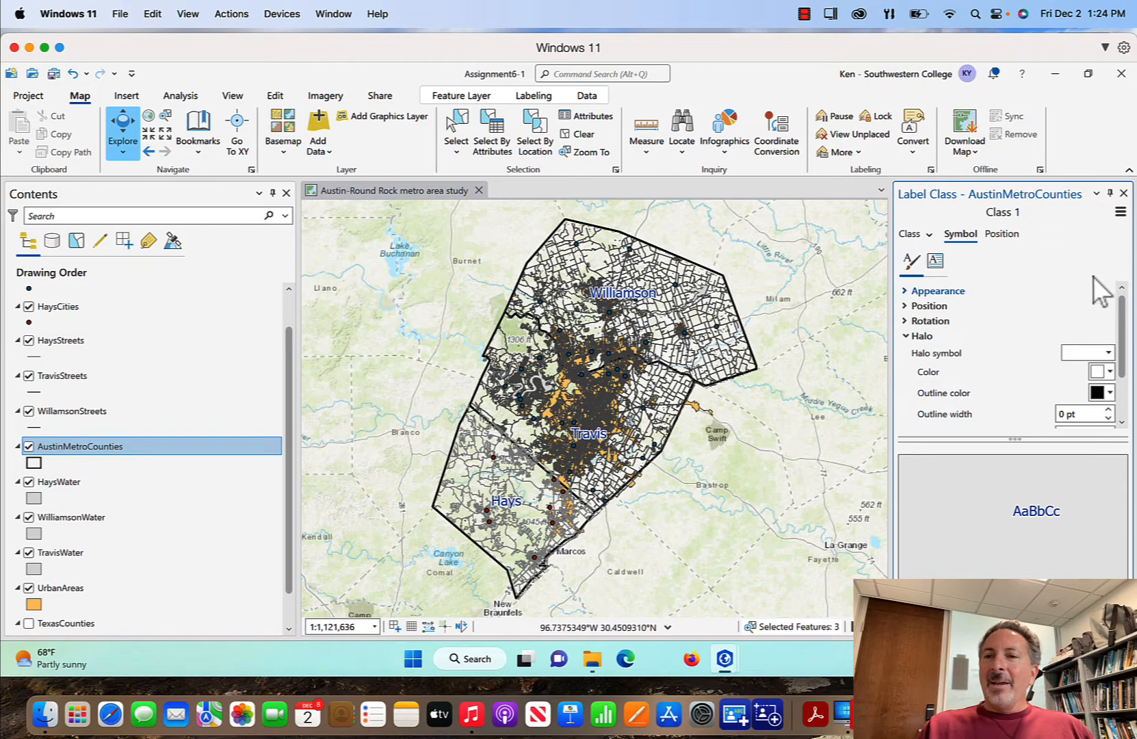
left_click(1124, 194)
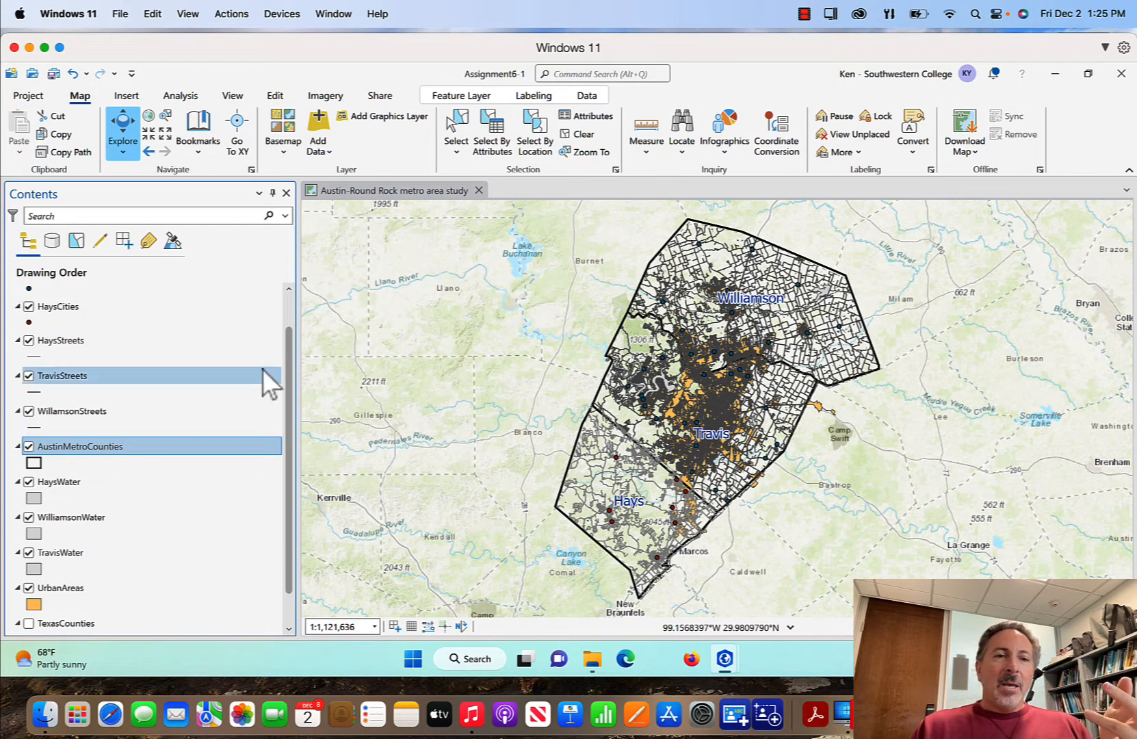
Review the attribute table of the AustinMetroCities layer and close it
scroll(289, 367, "up", 2)
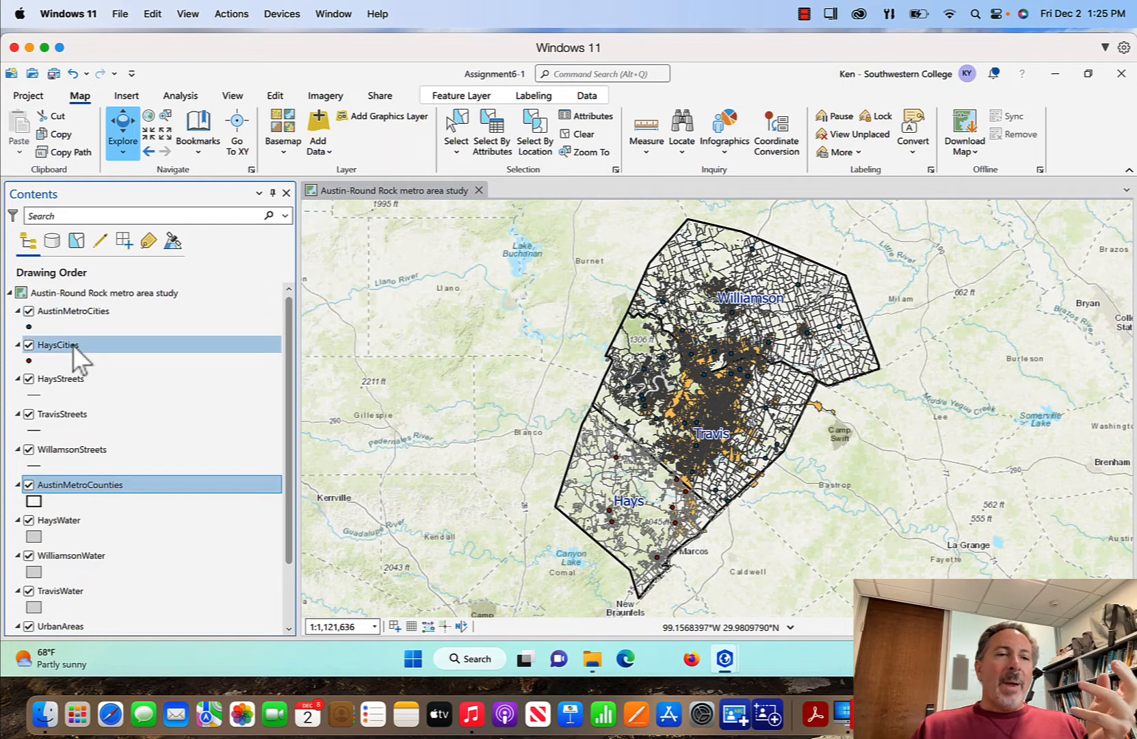
right_click(88, 312)
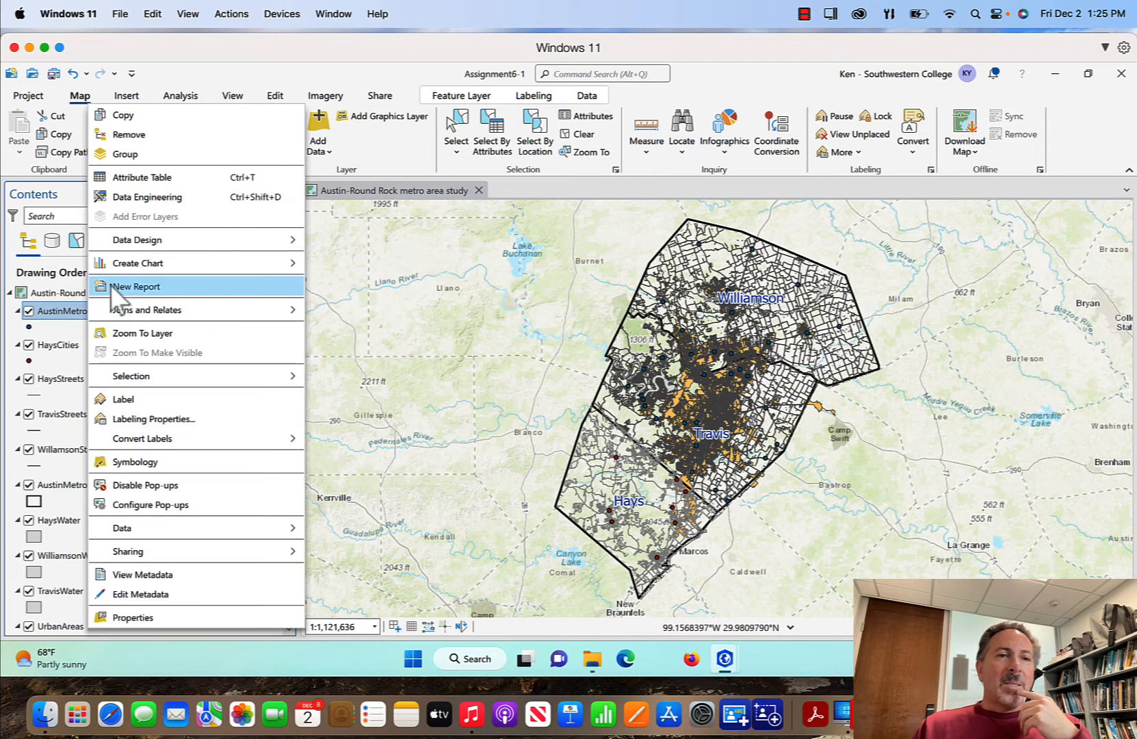
left_click(140, 181)
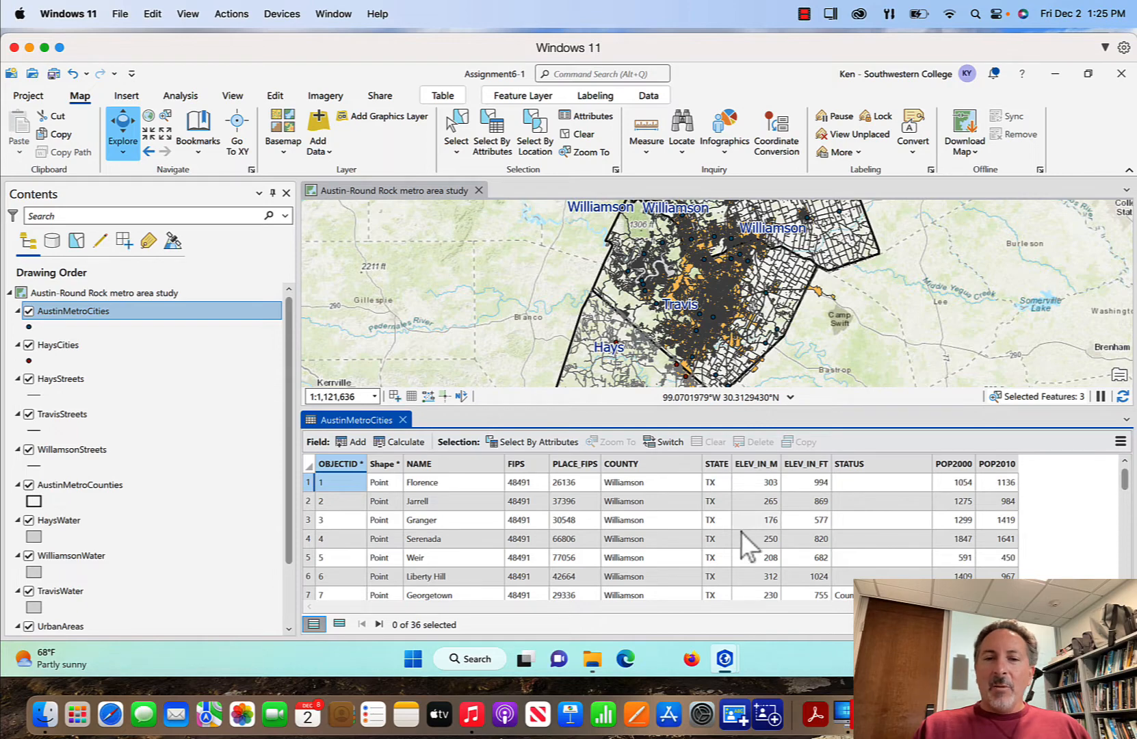
left_click_drag(1124, 480, 1040, 470)
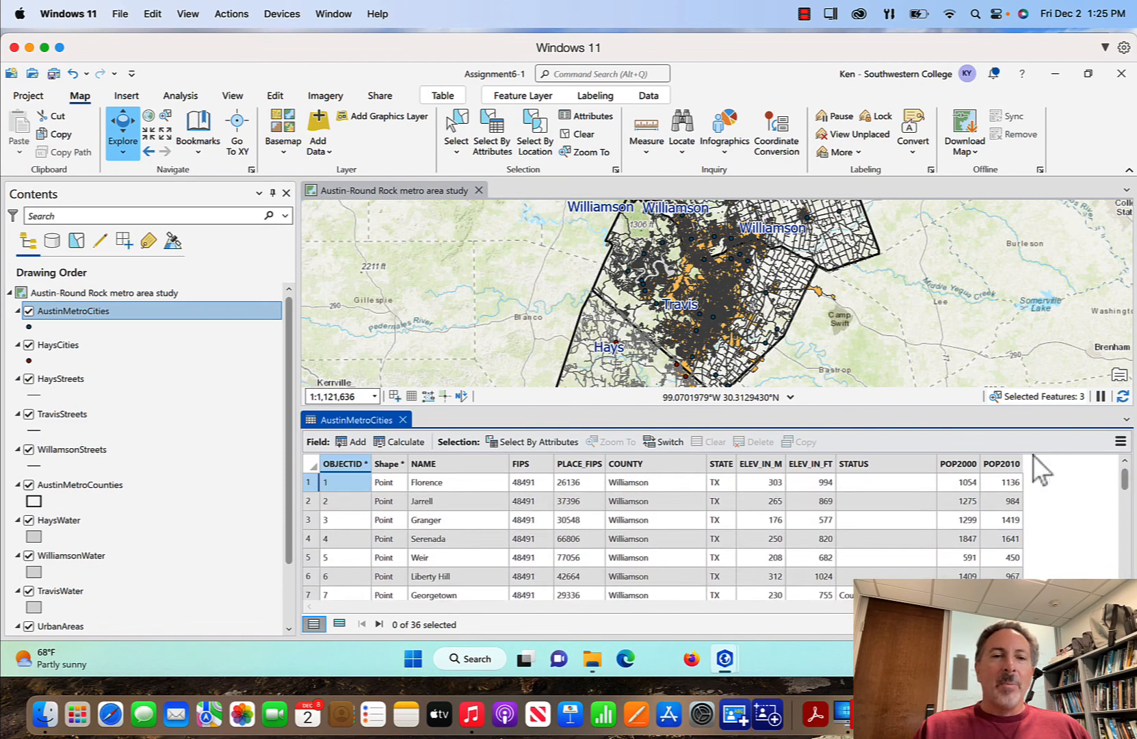
left_click(403, 419)
Review the fields and records in the HaysCities attribute table and close it
left_click(69, 347)
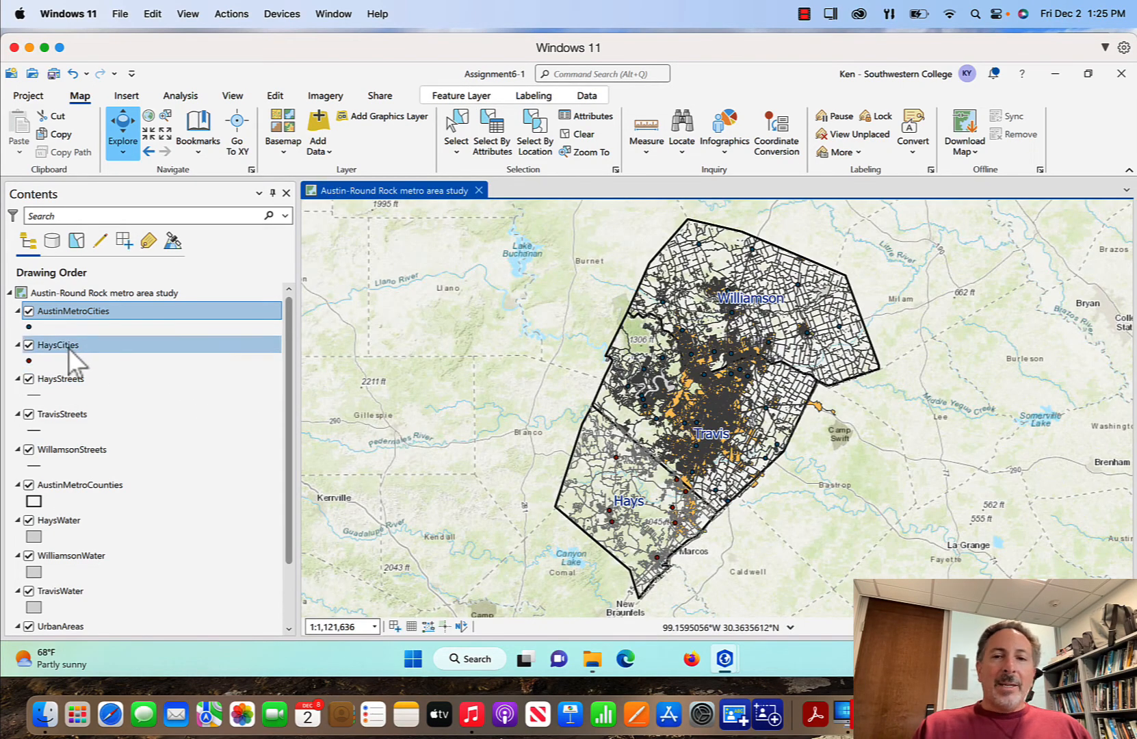
right_click(70, 361)
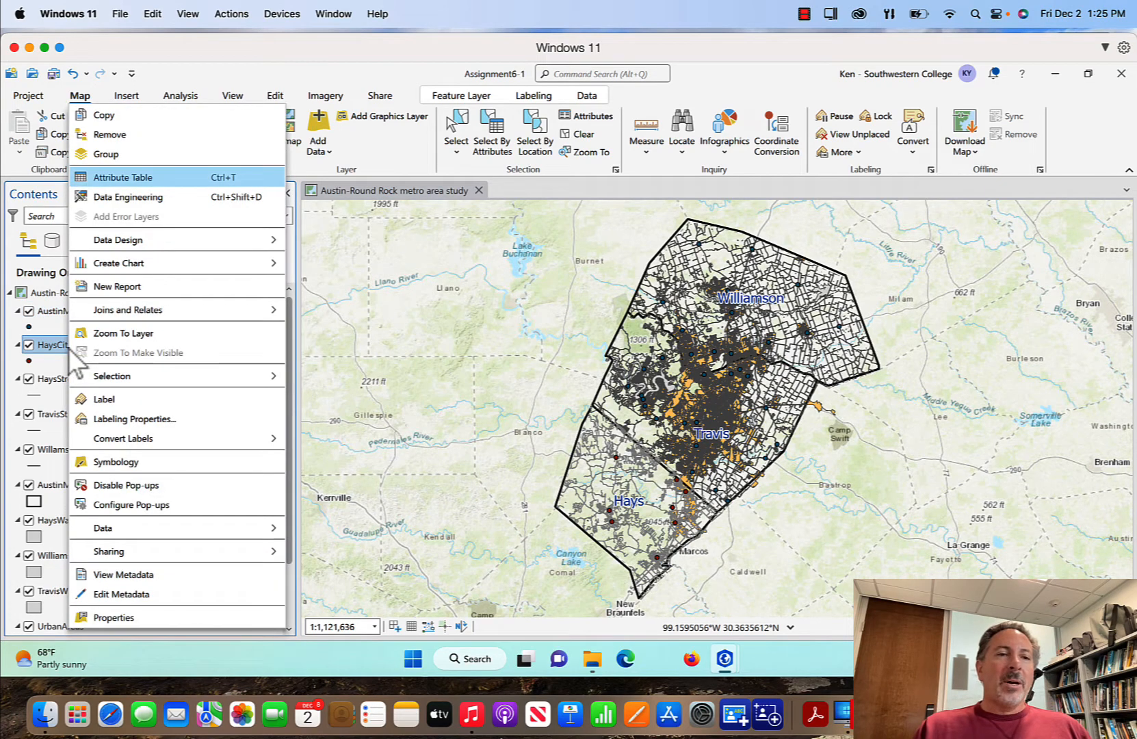
left_click(130, 179)
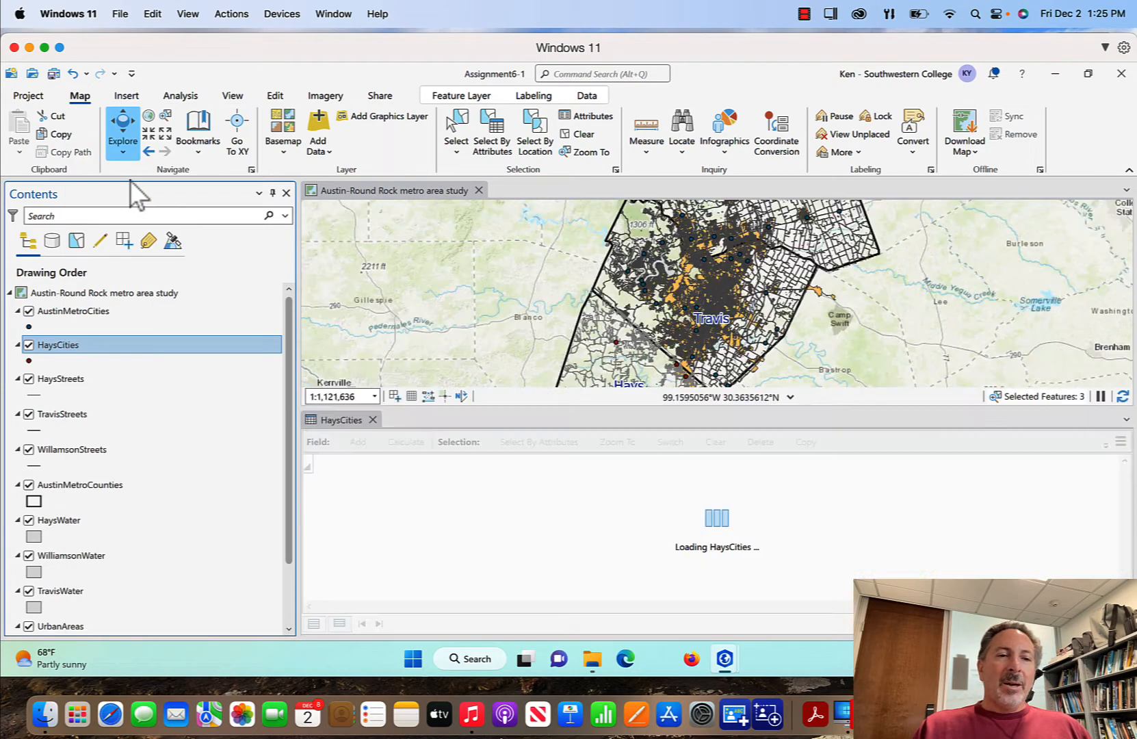
key("alt+Tab")
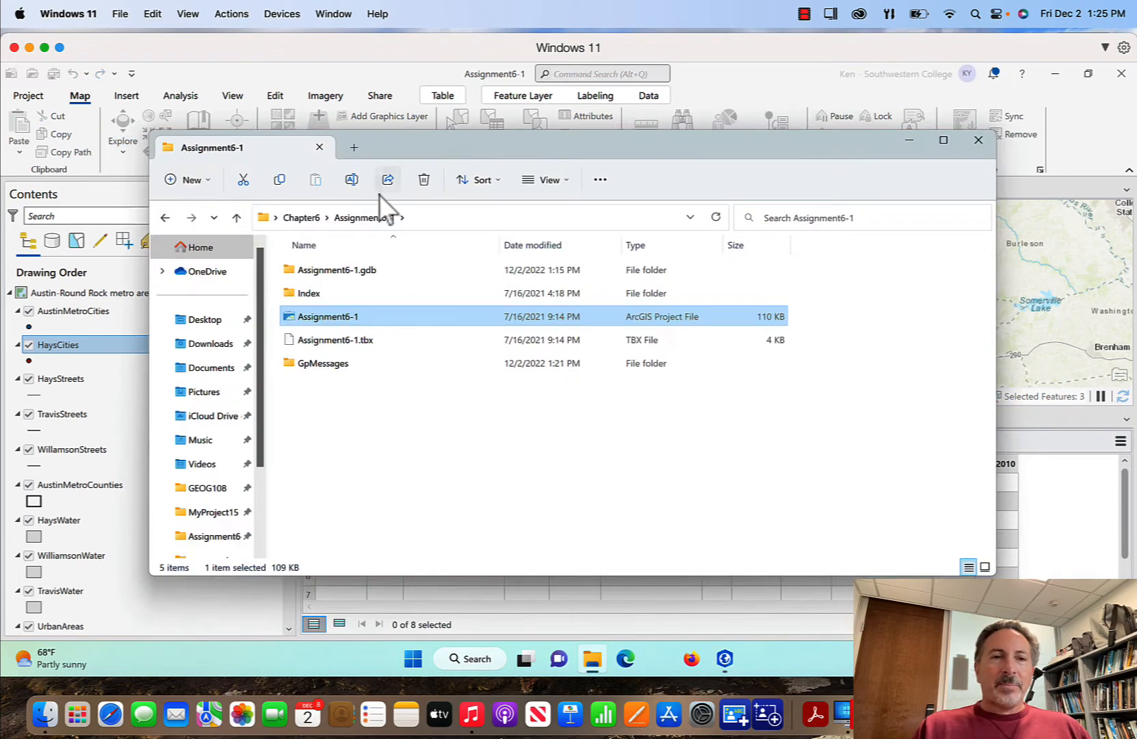
left_click(978, 139)
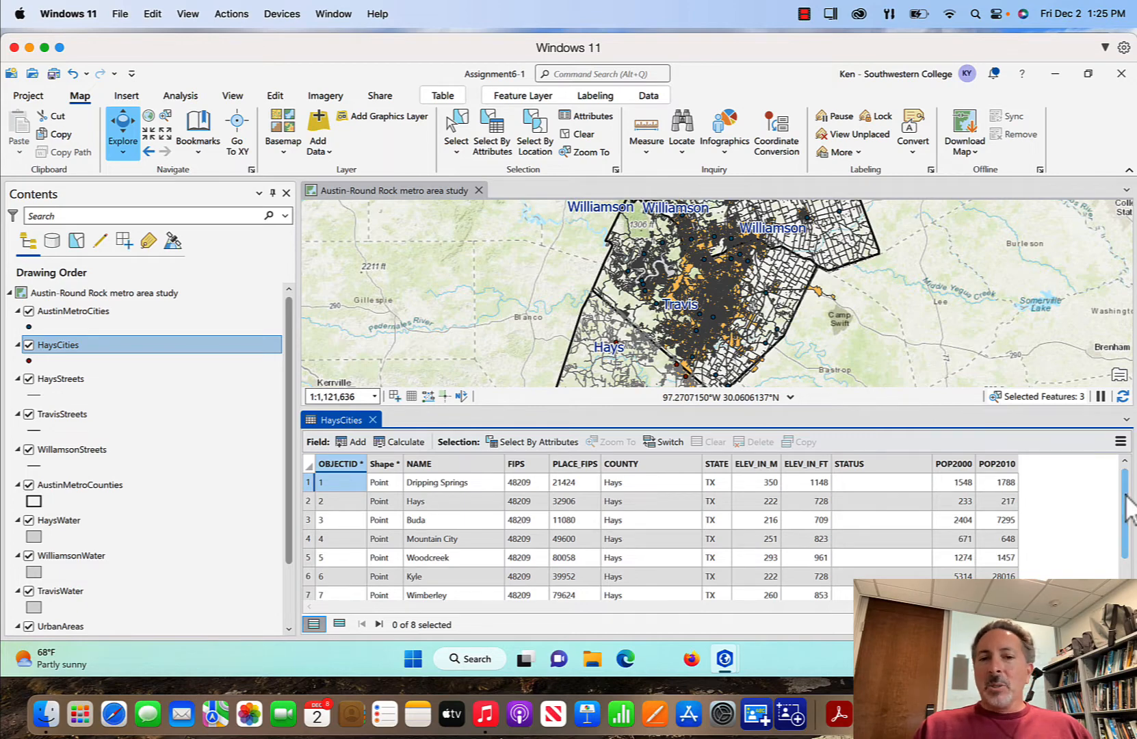
left_click_drag(1127, 506, 1125, 472)
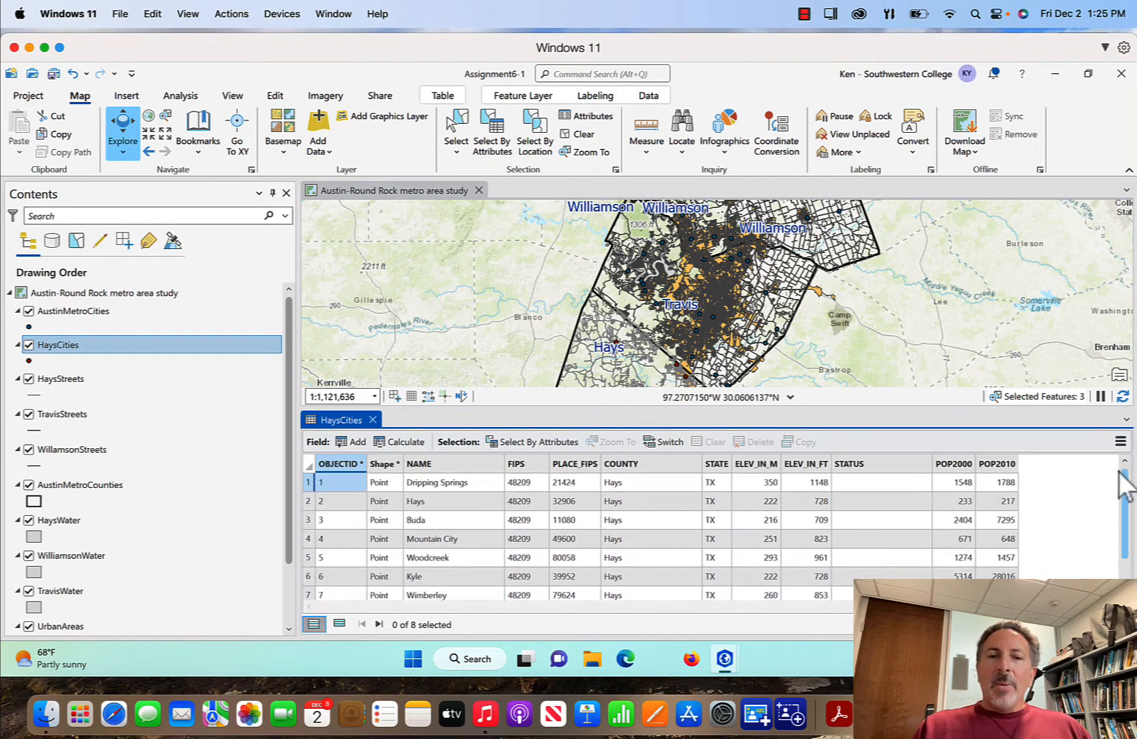
left_click(373, 419)
Select the AustinMetroCities layer and open the Append geoprocessing tool
left_click(99, 312, "ctrl")
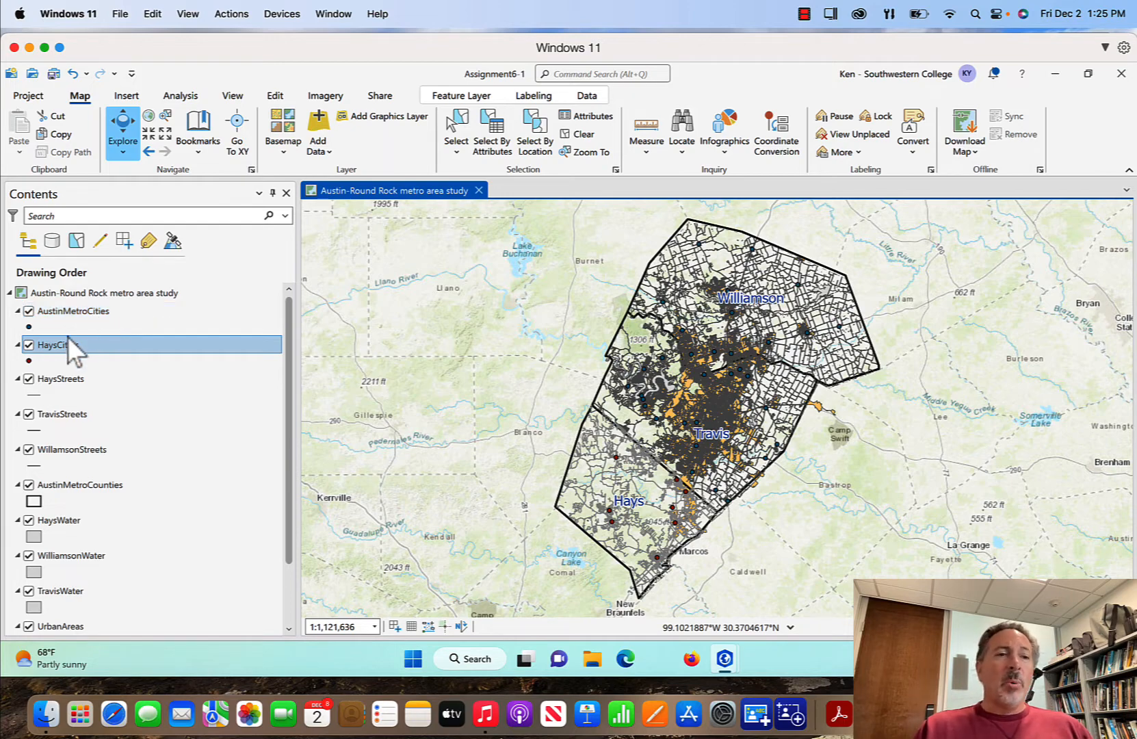
left_click(84, 312)
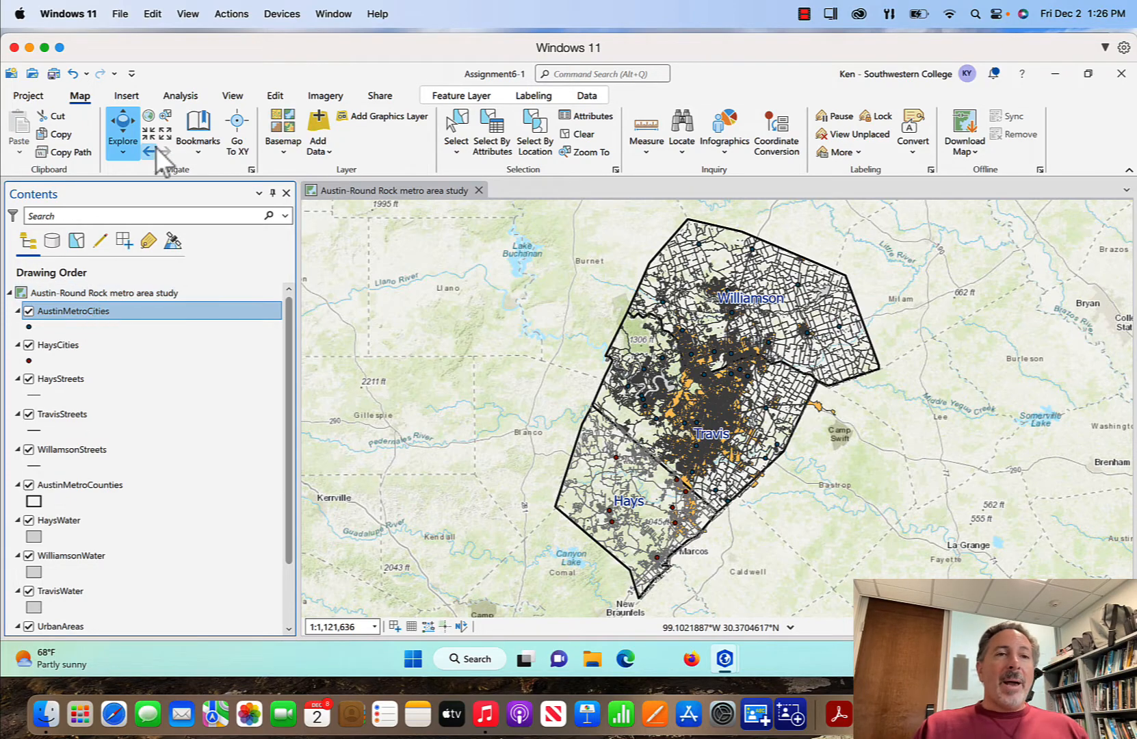
left_click(182, 99)
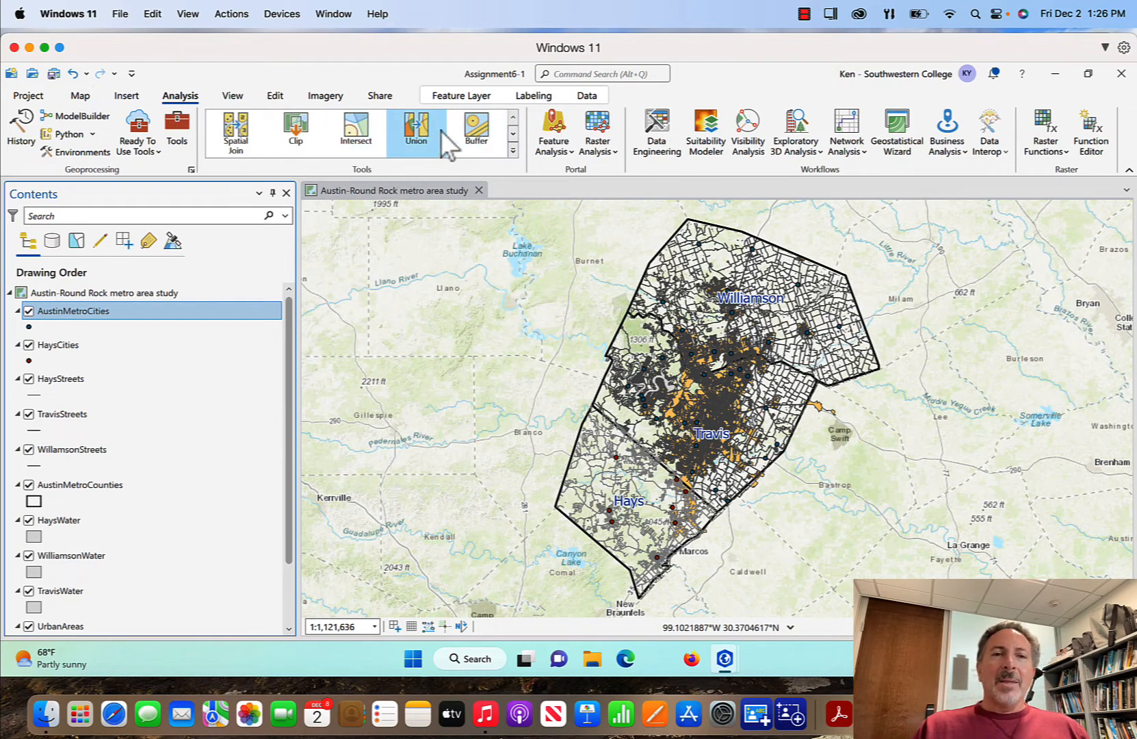
left_click(514, 134)
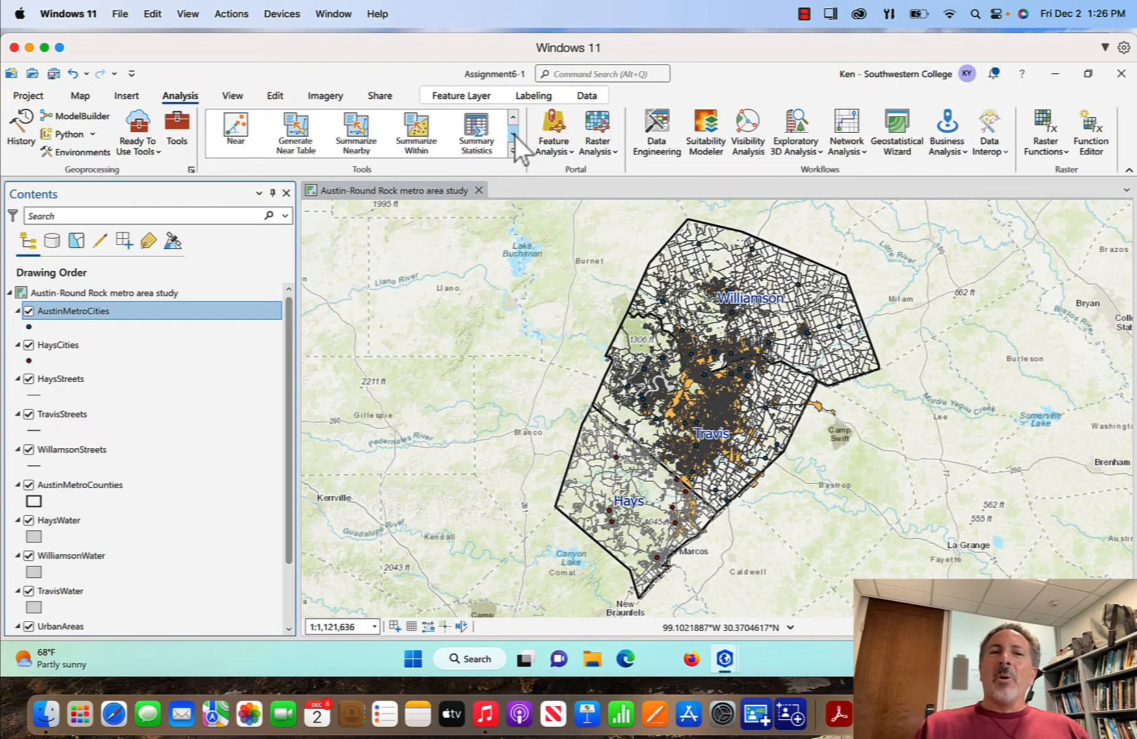
left_click(514, 134)
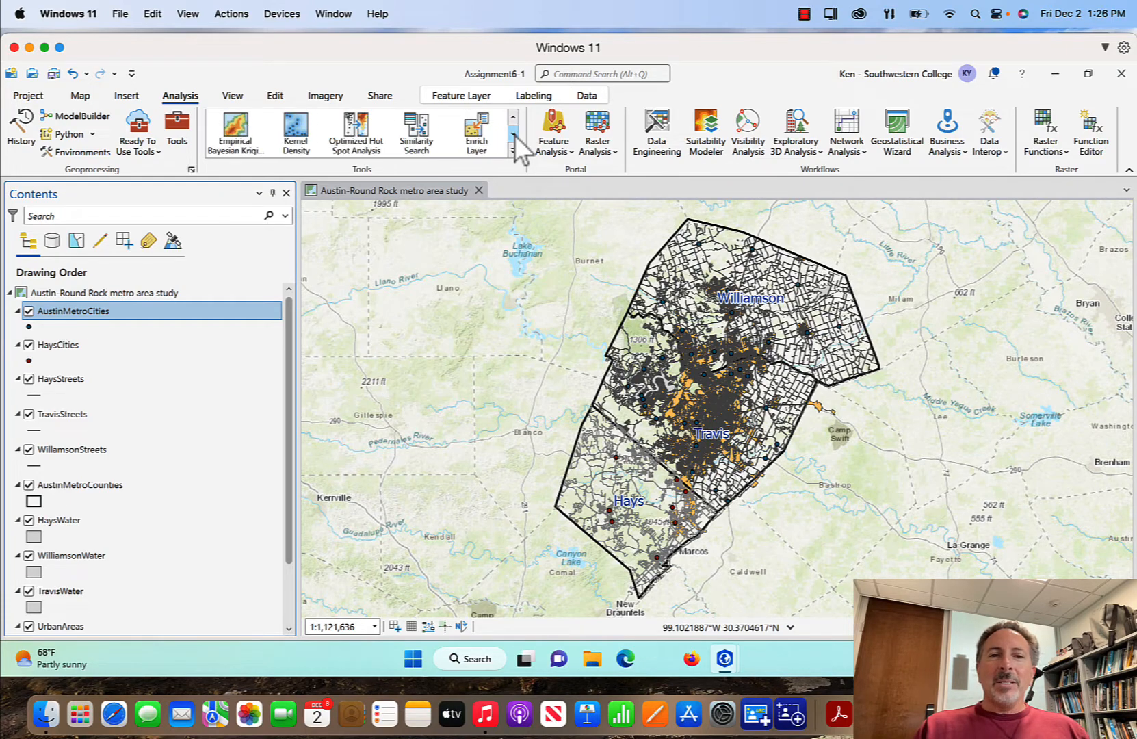
left_click(514, 135)
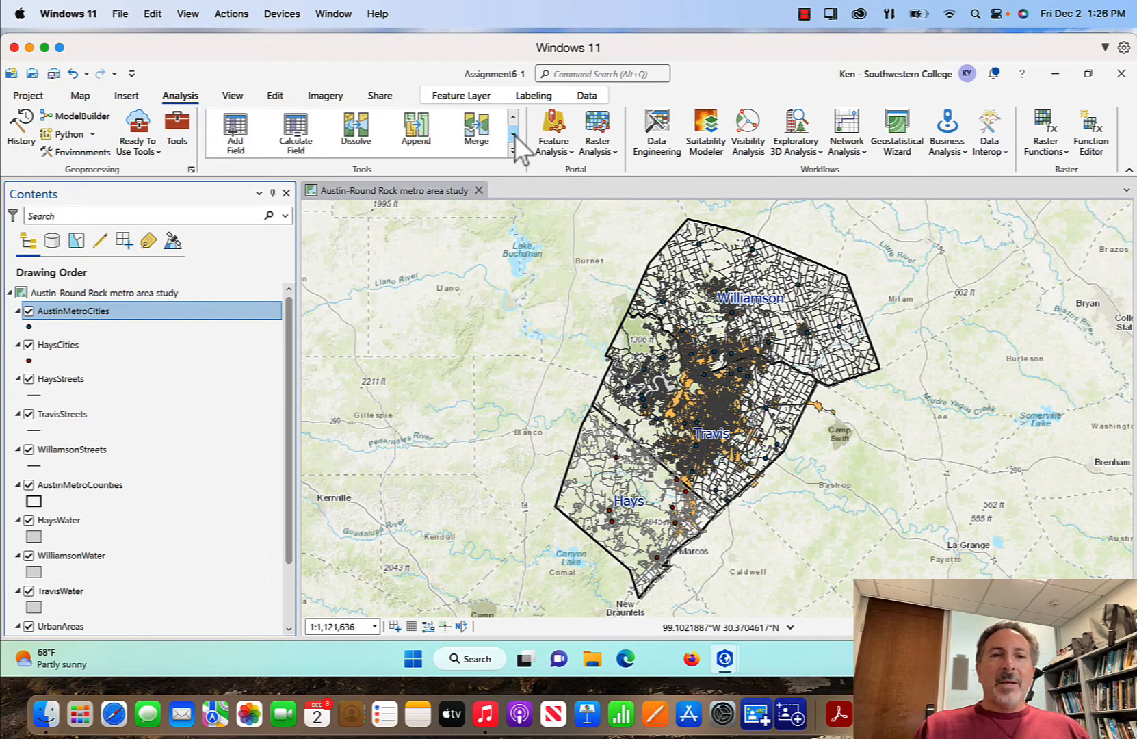
left_click(424, 126)
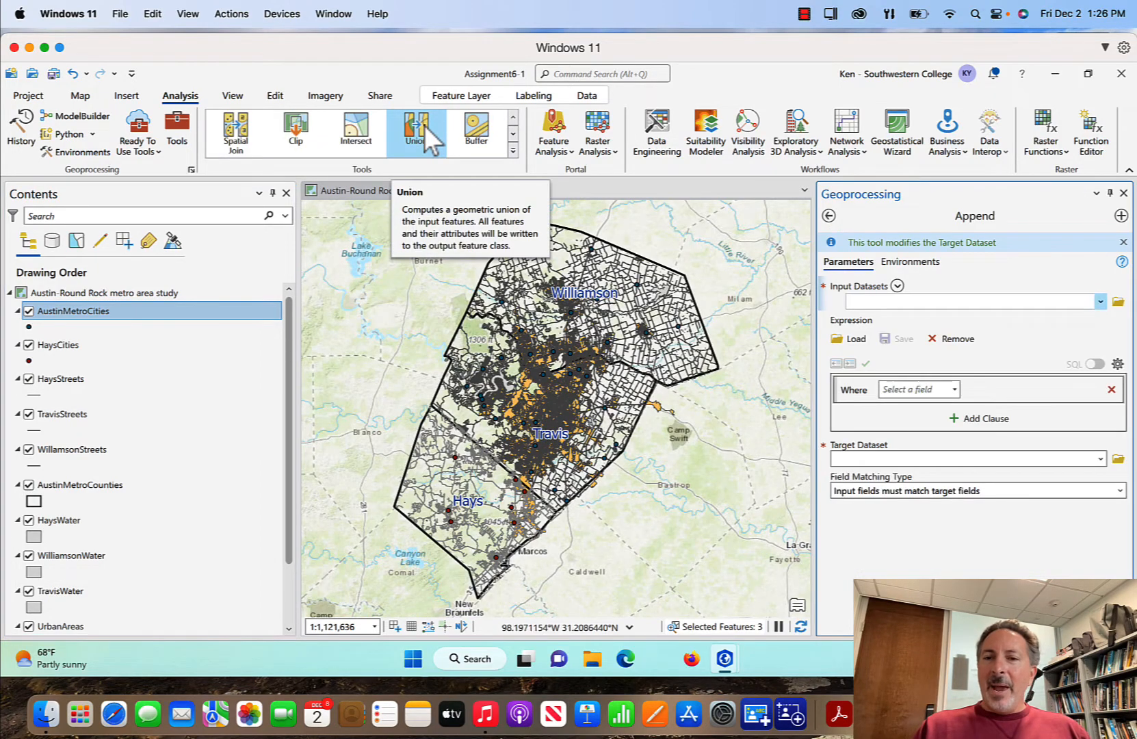
Append HaysCities to the AustinMetroCities target dataset, requiring input fields to match target fields, and close the tool
left_click(1100, 301)
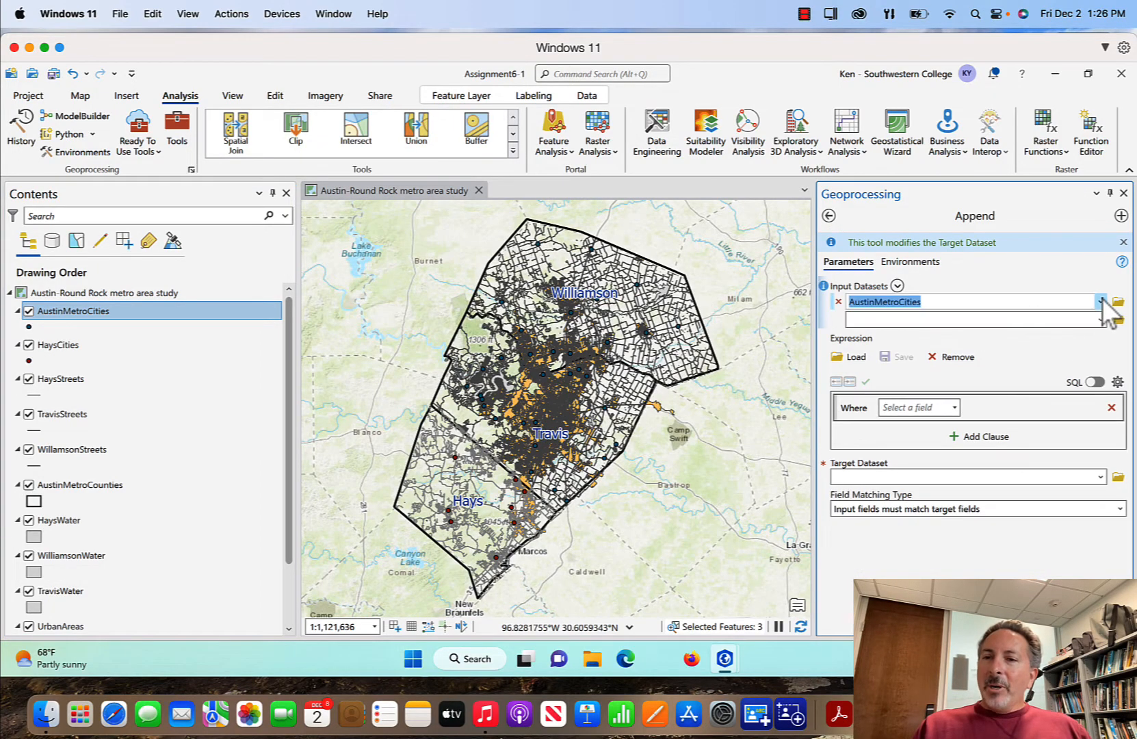
left_click(982, 335)
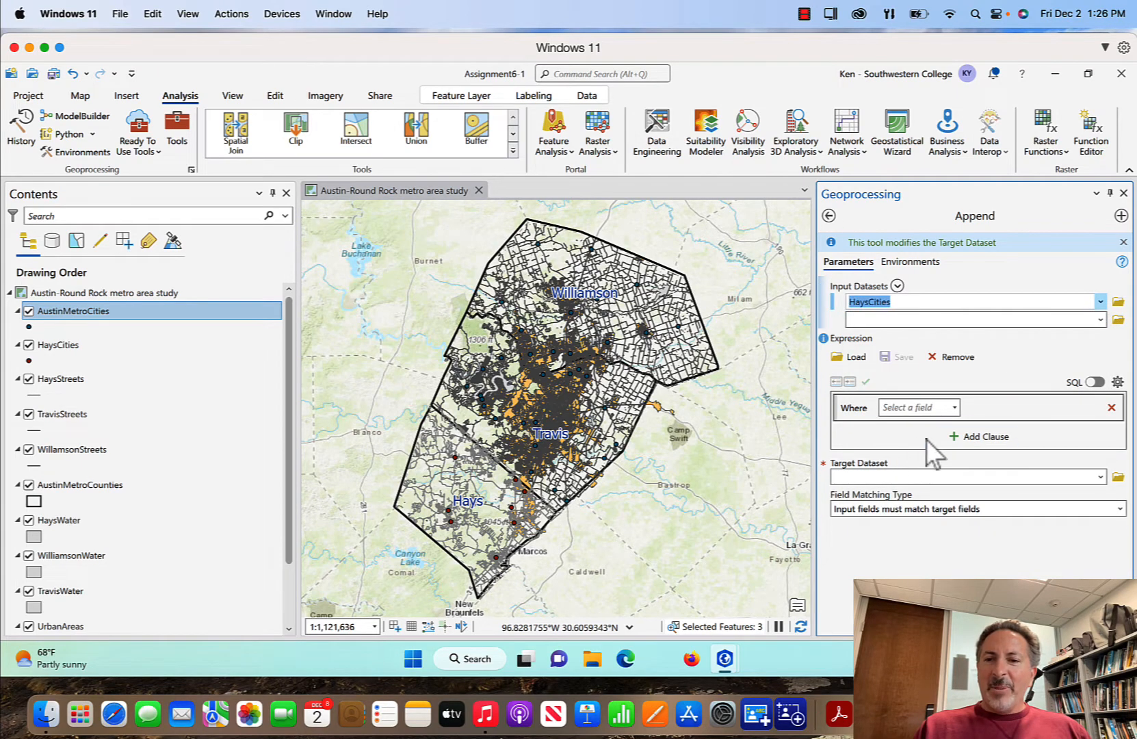
left_click(1100, 477)
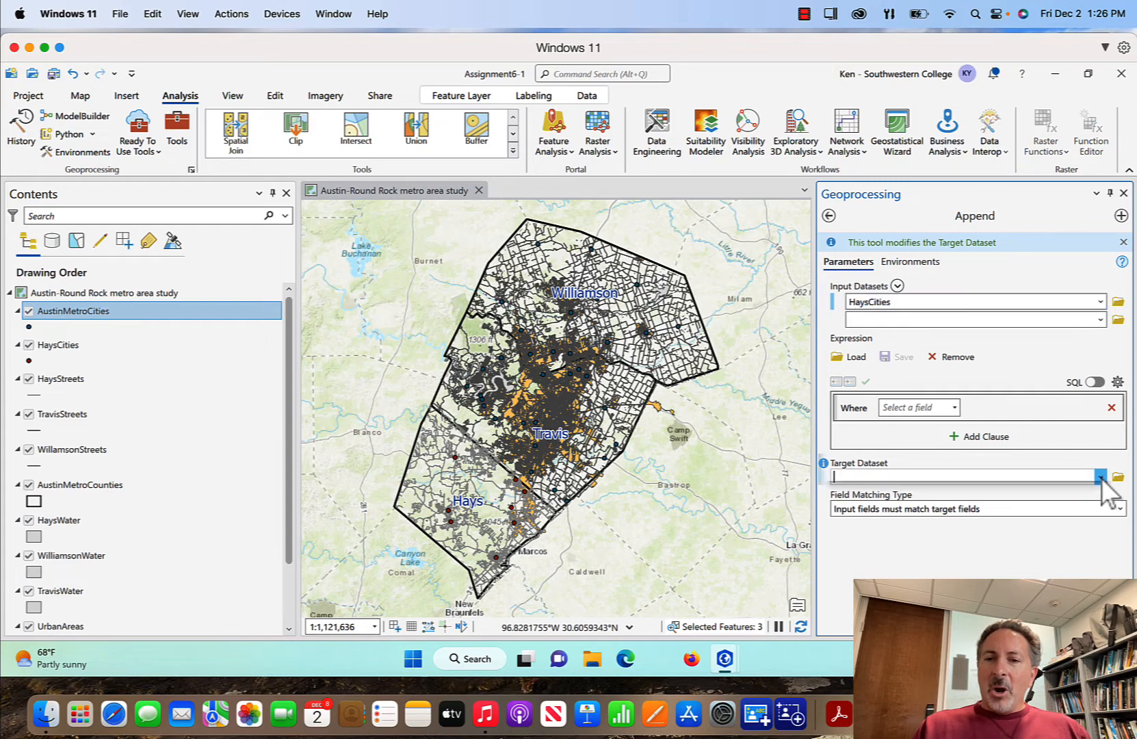
left_click(1063, 492)
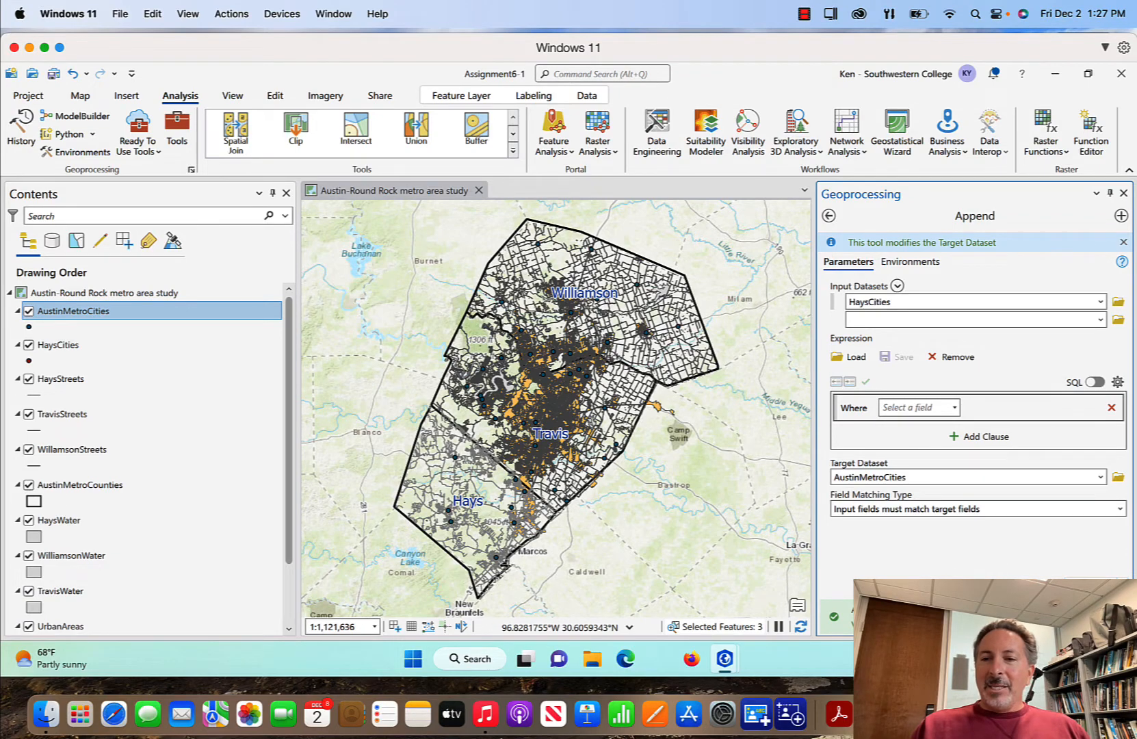
mouse_move(883, 618)
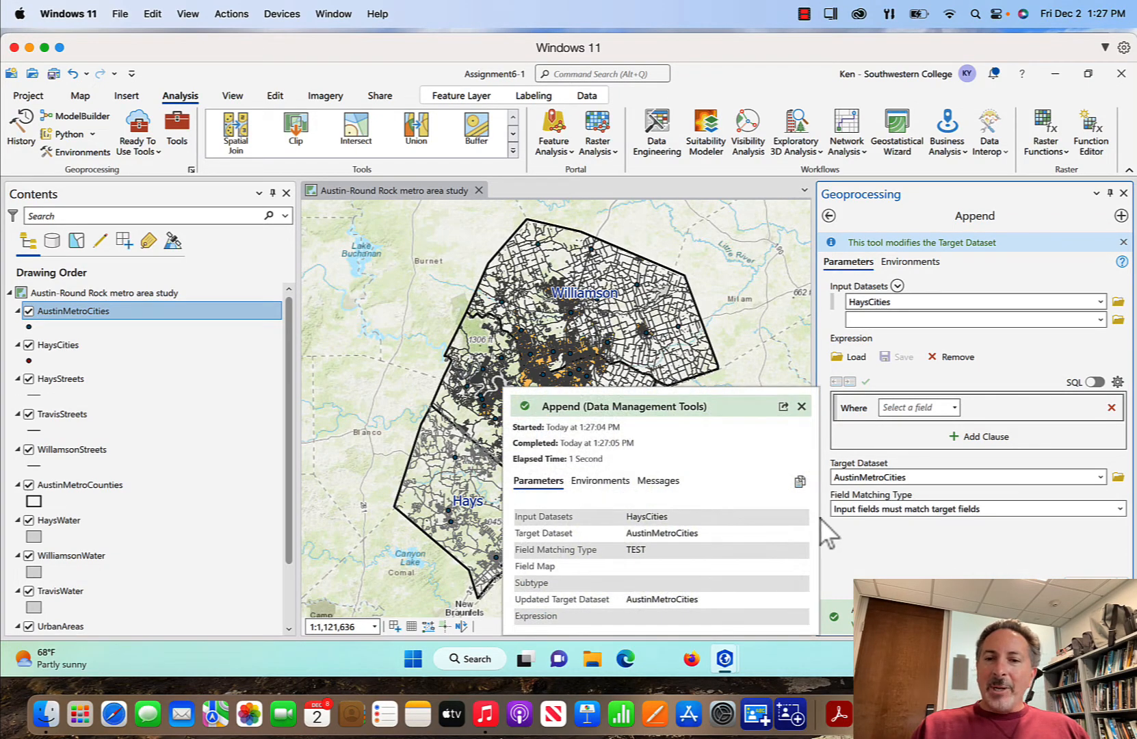
left_click(1123, 194)
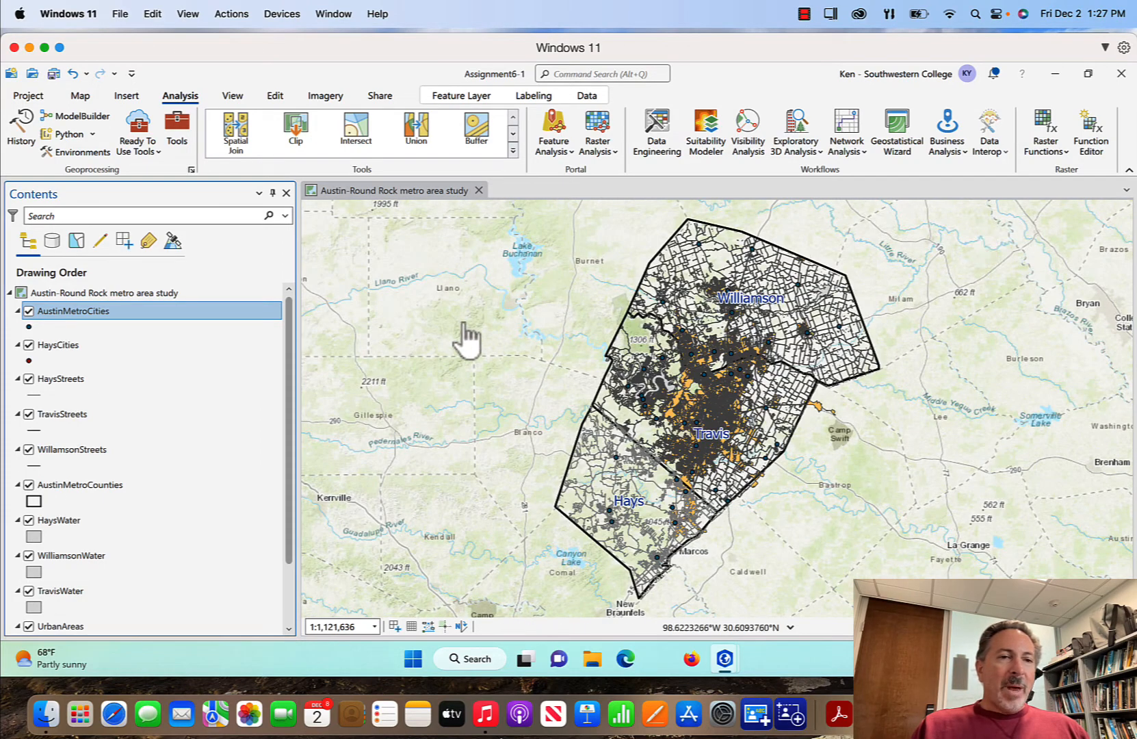
Examine the records in the AustinMetroCities attribute table to check for the appended Hays County cities
right_click(98, 314)
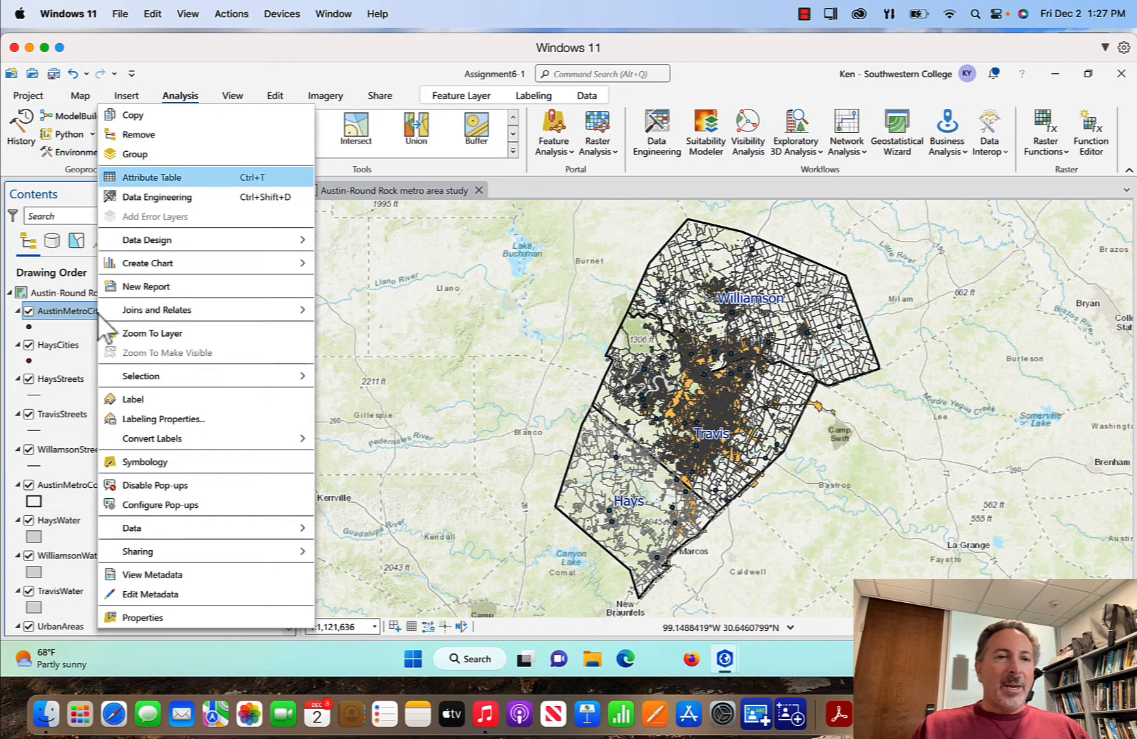
left_click(144, 179)
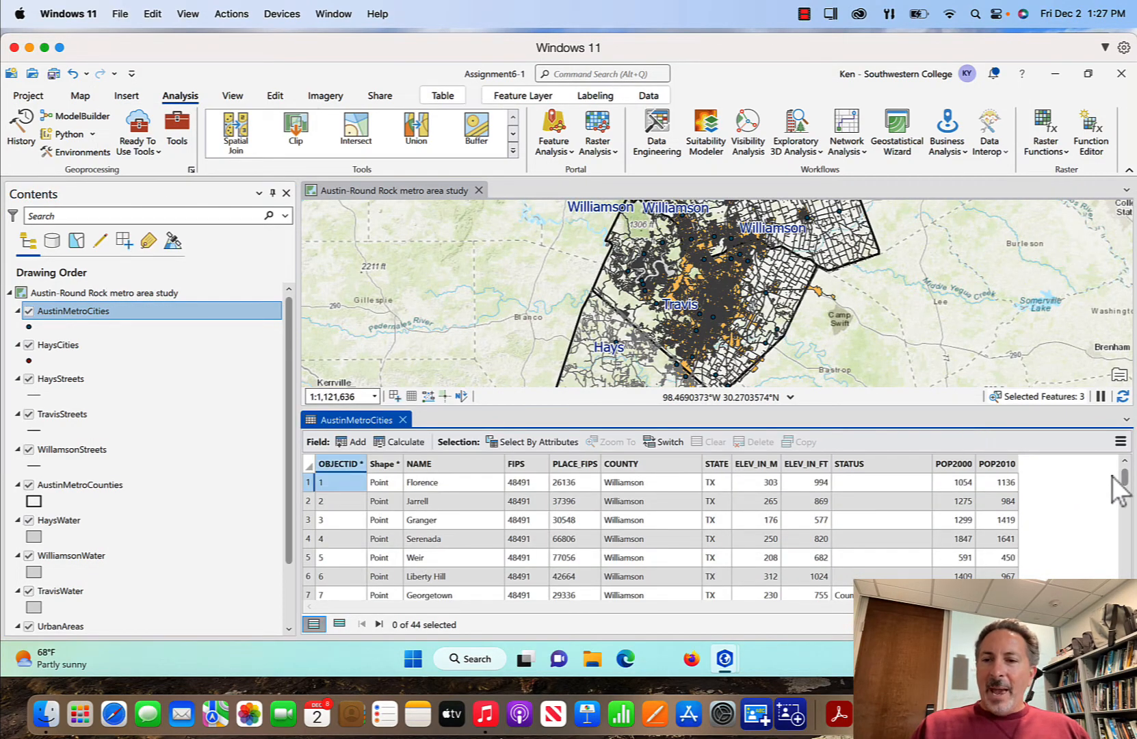
left_click_drag(1126, 479, 1125, 586)
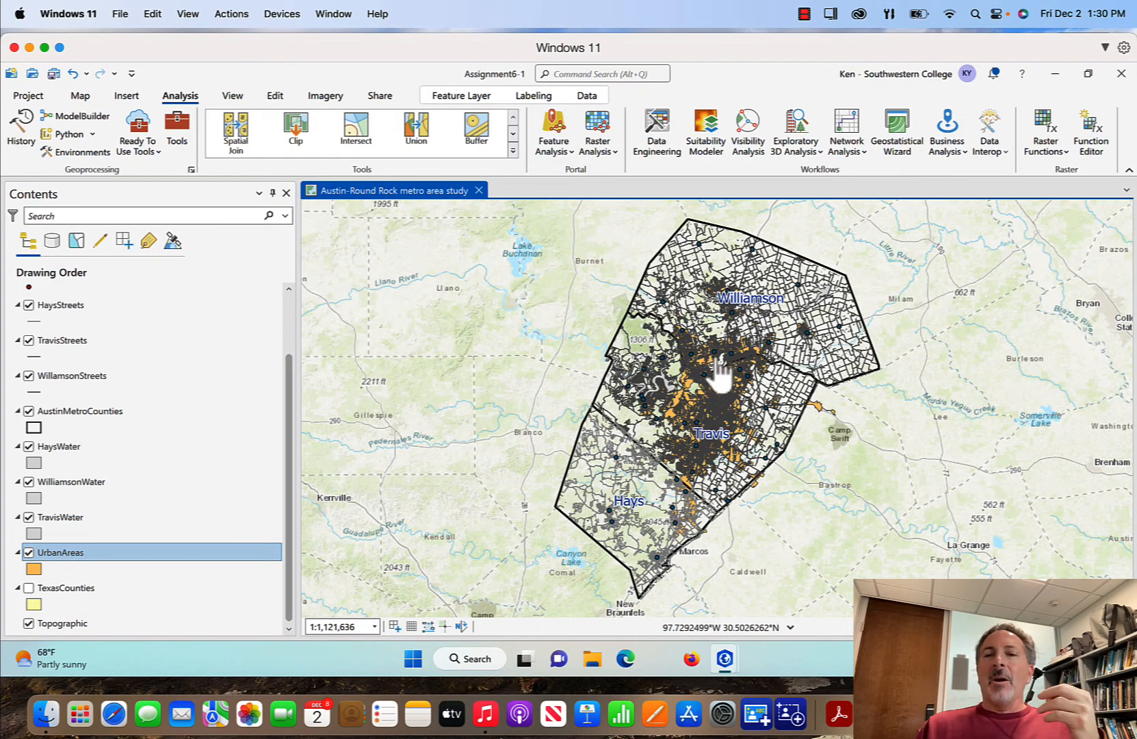
Toggle the UrbanAreas layer's visibility to compare its extent with the county boundaries
left_click(29, 552)
left_click(29, 553)
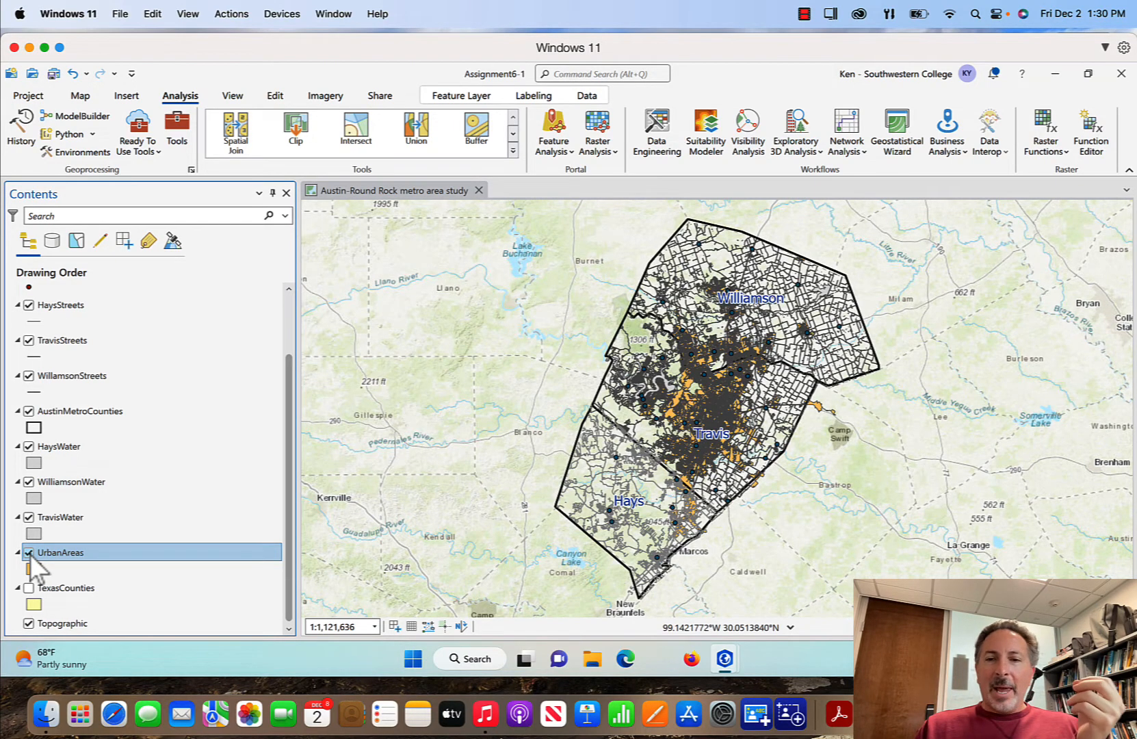
left_click(29, 553)
left_click(29, 553)
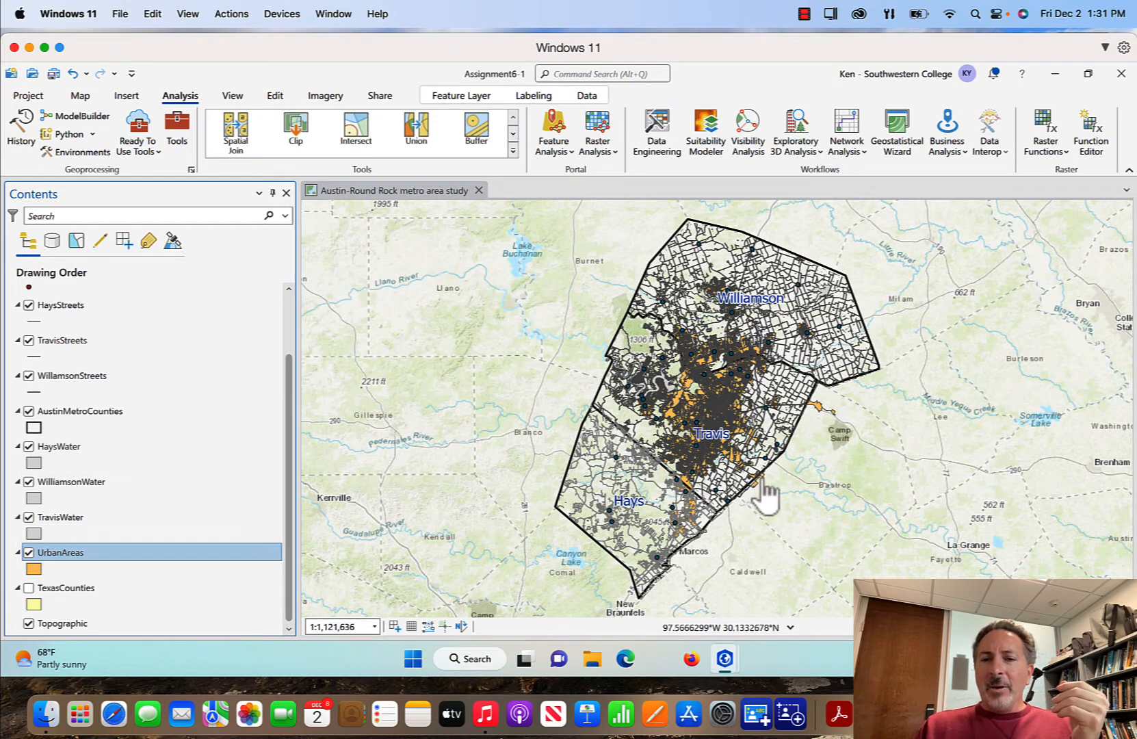
left_click(29, 554)
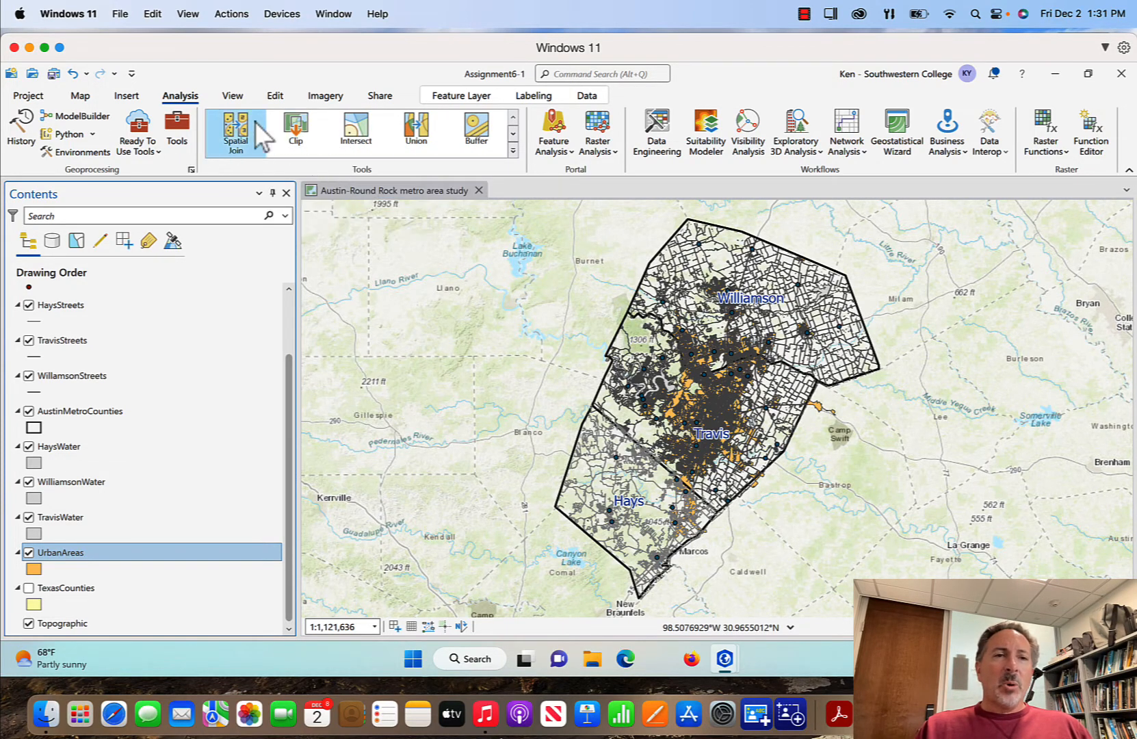
Clip UrbanAreas to the AustinMetroCounties boundary with output UrbanAreas_Clip, and close the Clip tool
left_click(298, 126)
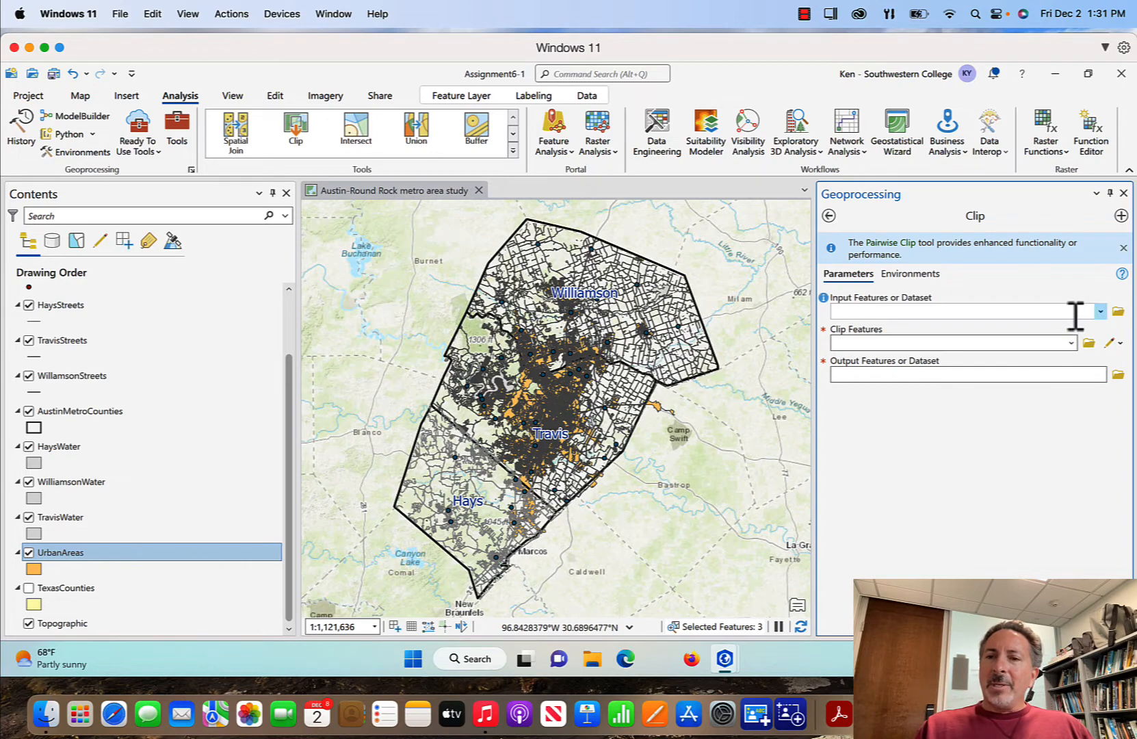
left_click(1101, 311)
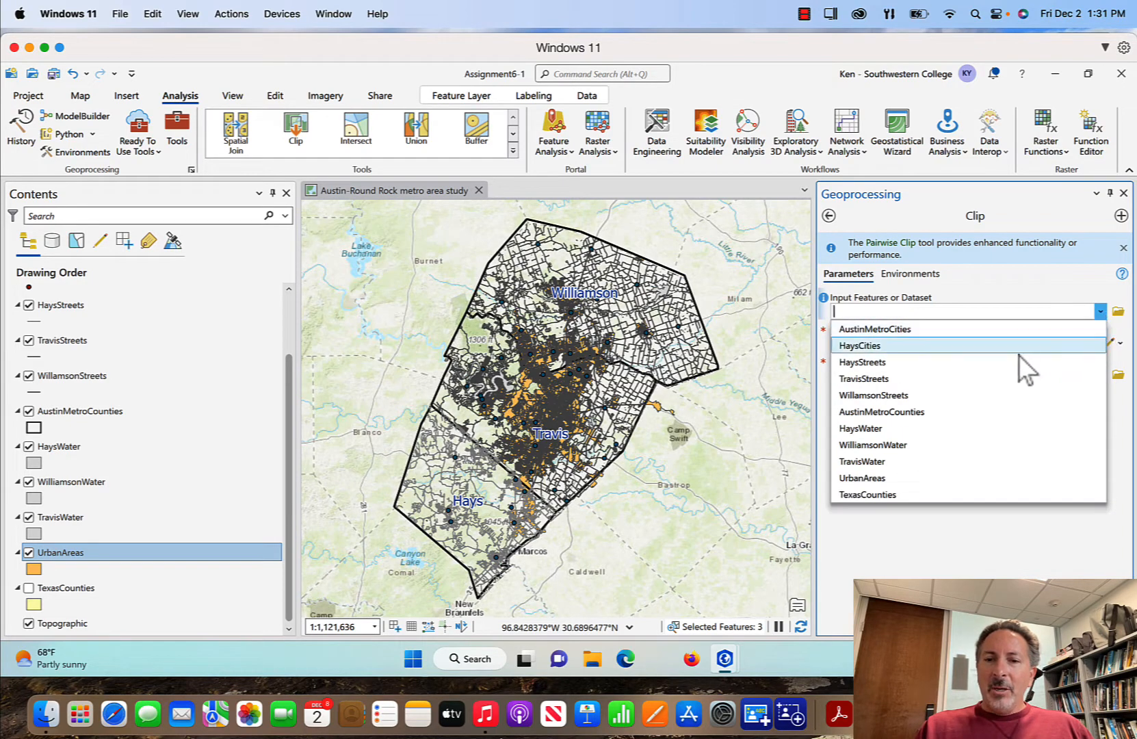
left_click(911, 478)
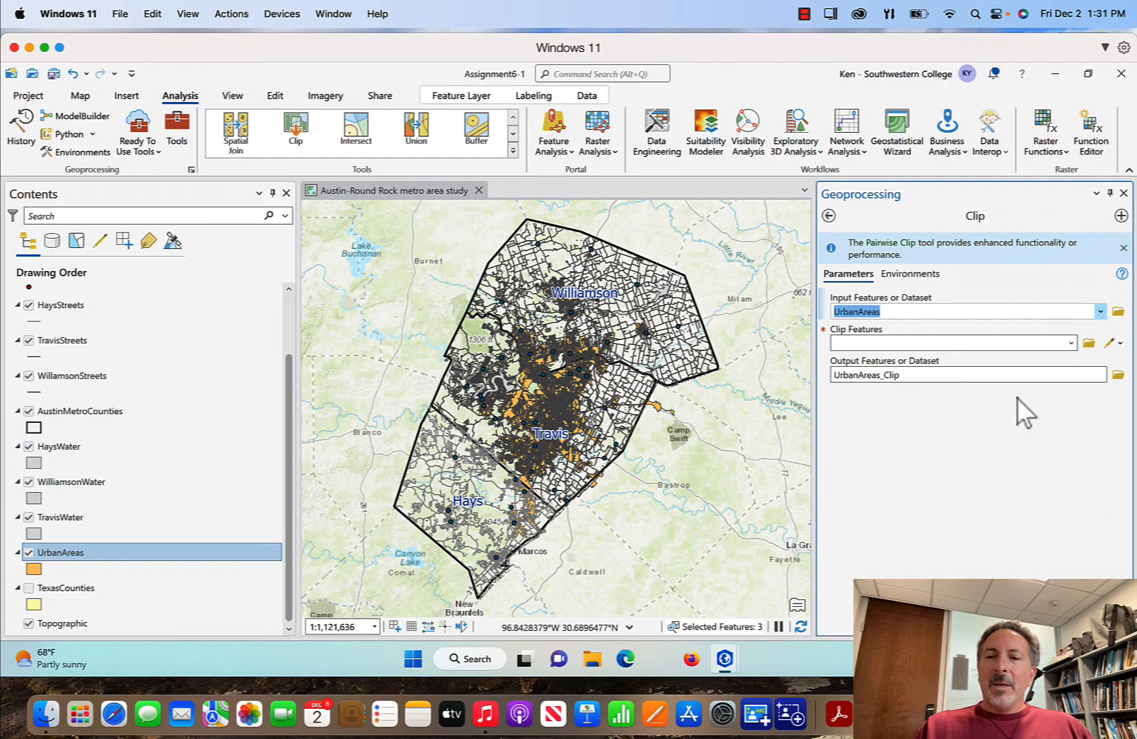
left_click(1072, 342)
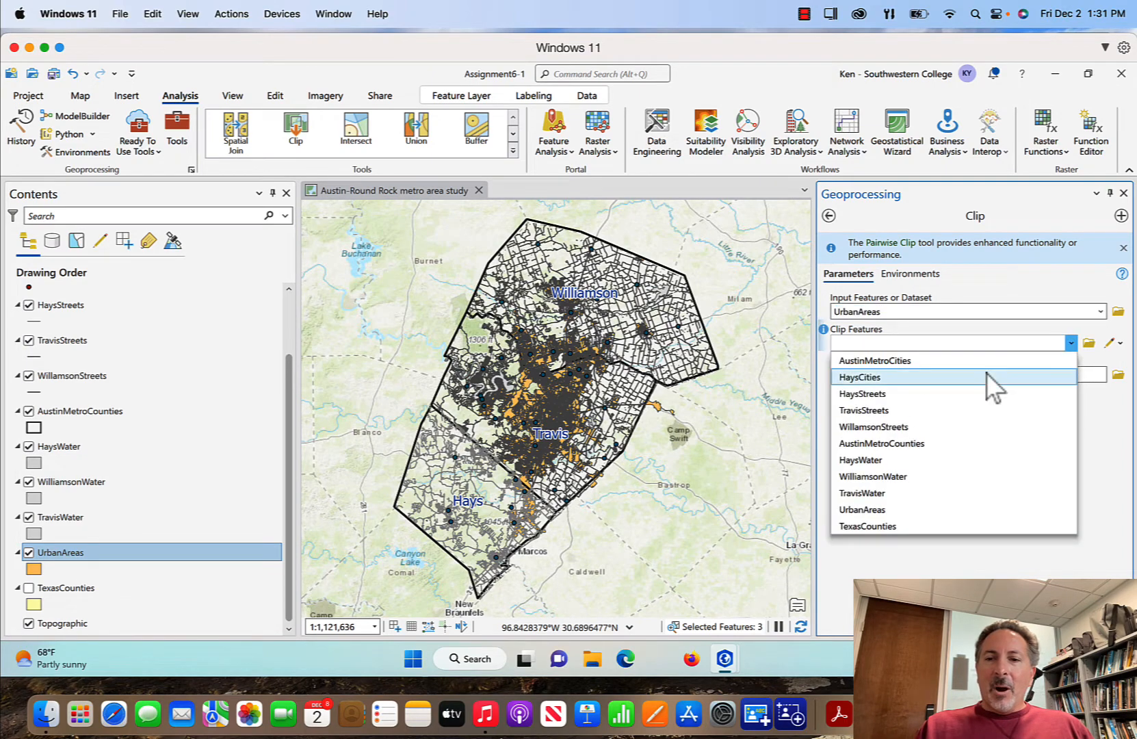
left_click(919, 447)
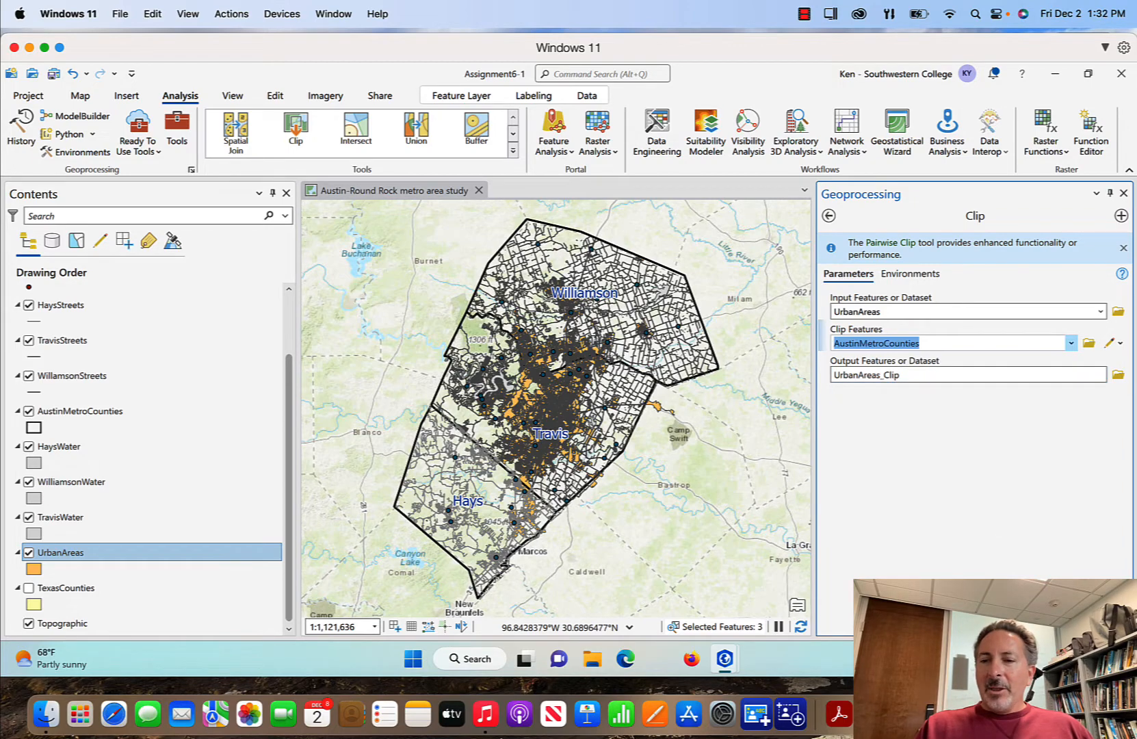
left_click(1094, 623)
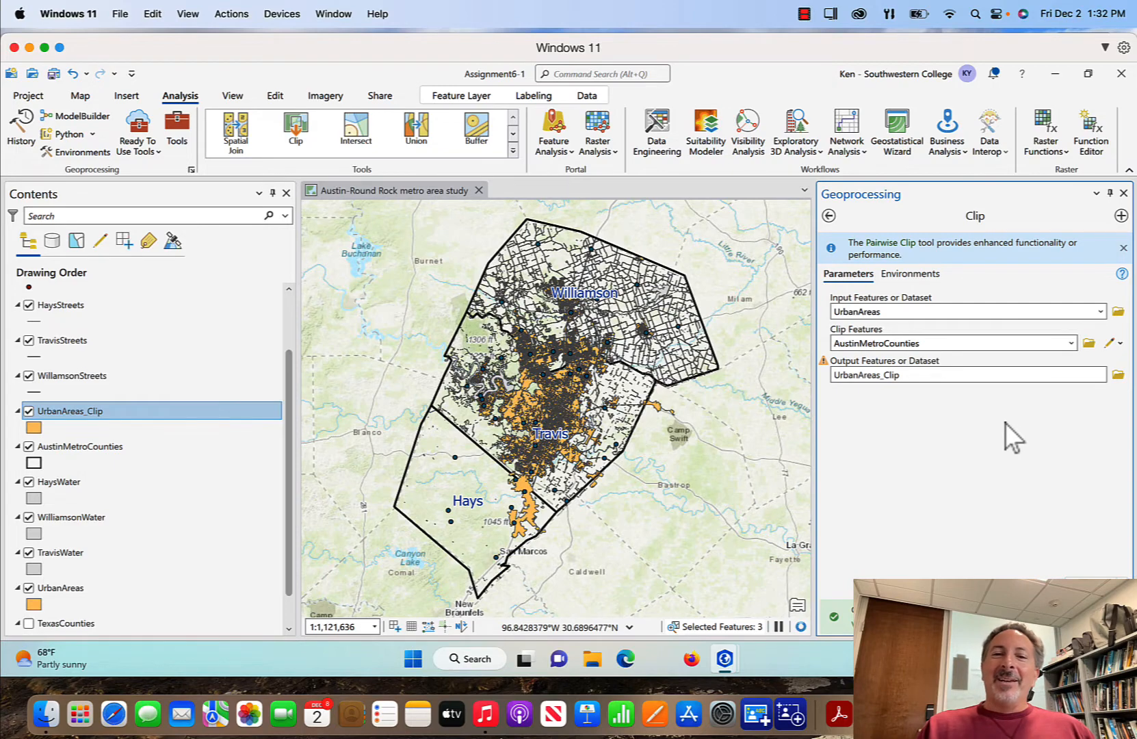
left_click(1123, 193)
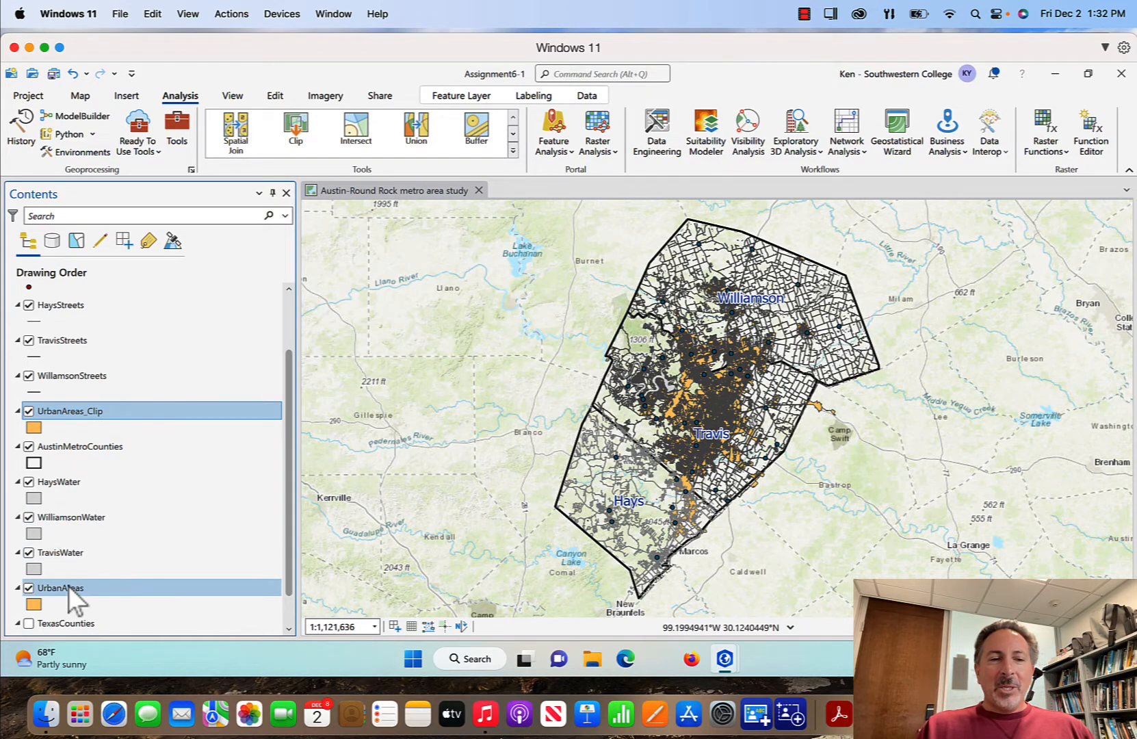
Compare UrbanAreas_Clip with the original UrbanAreas by toggling their visibility, leaving only the clipped layer displayed
left_click(28, 589)
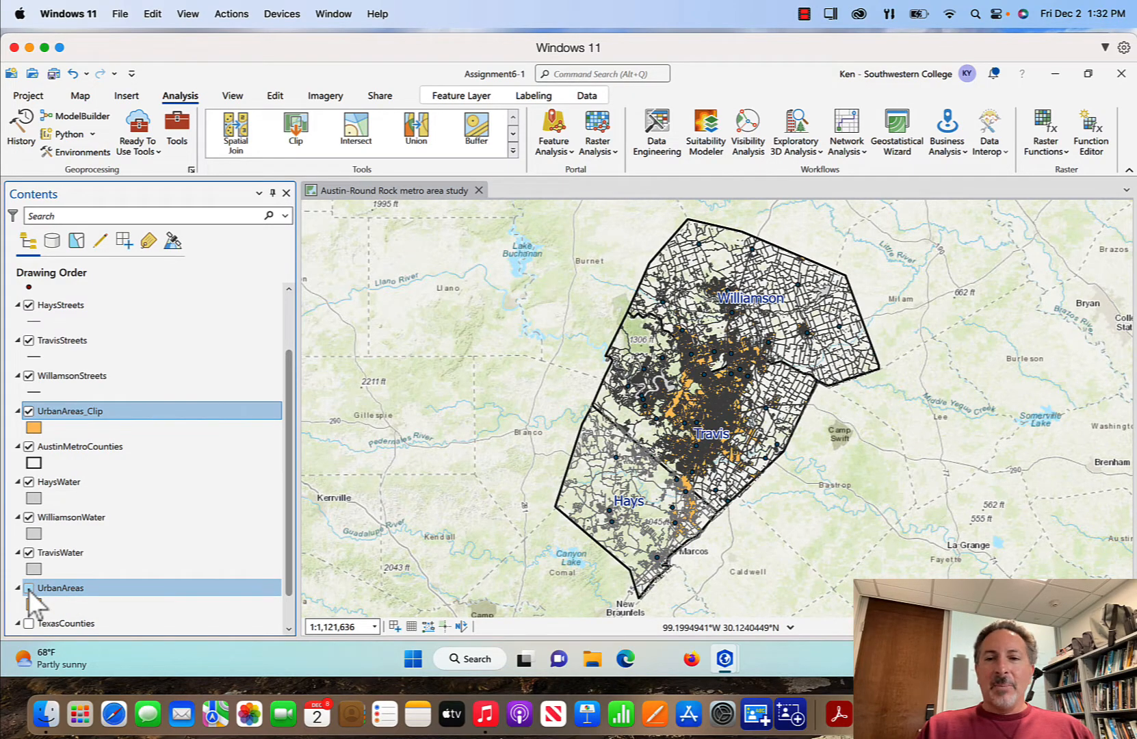
left_click(28, 411)
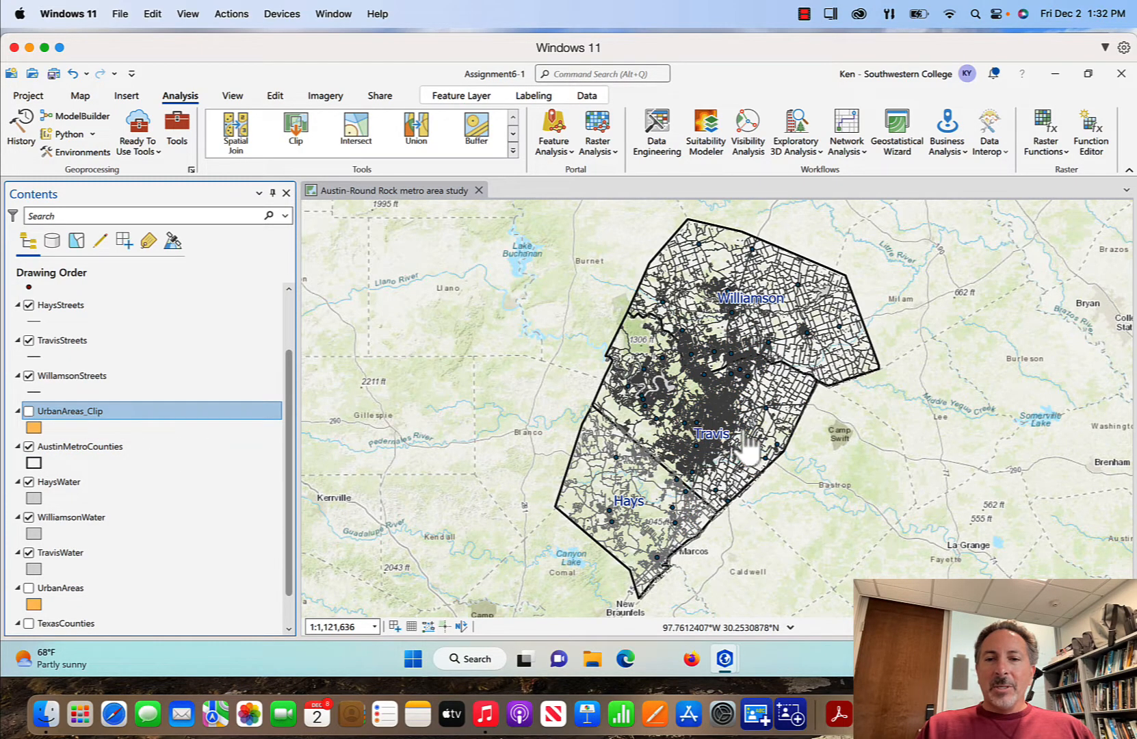
left_click(29, 411)
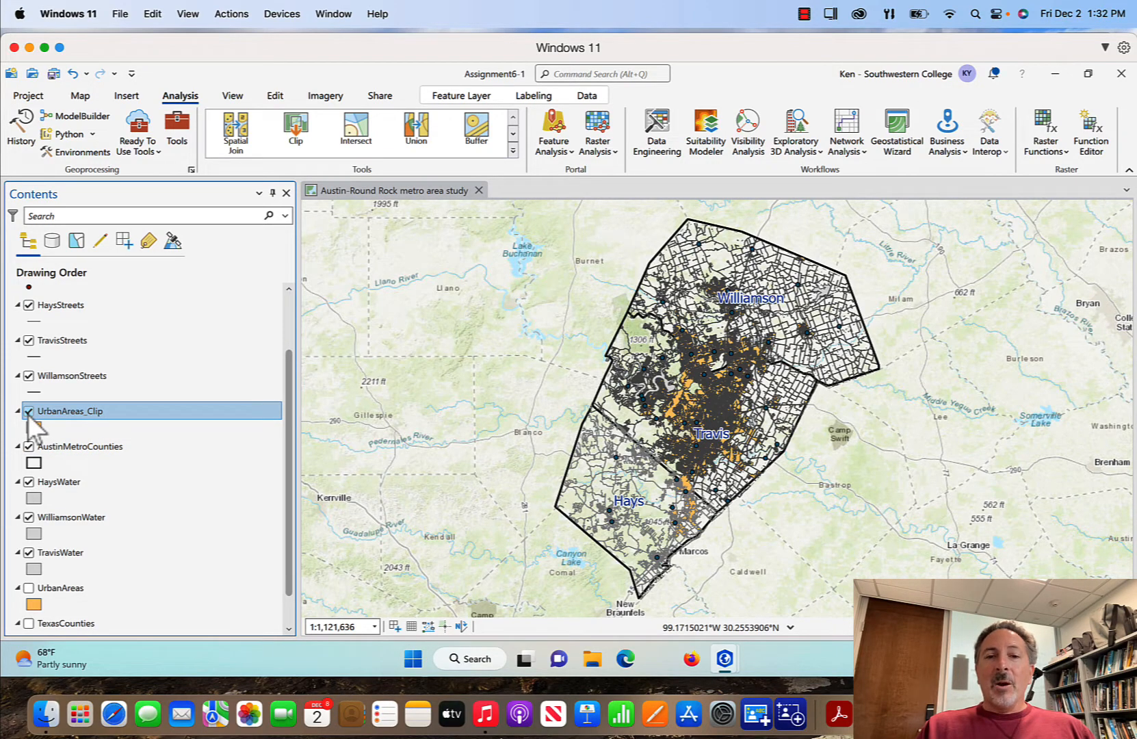
left_click(29, 587)
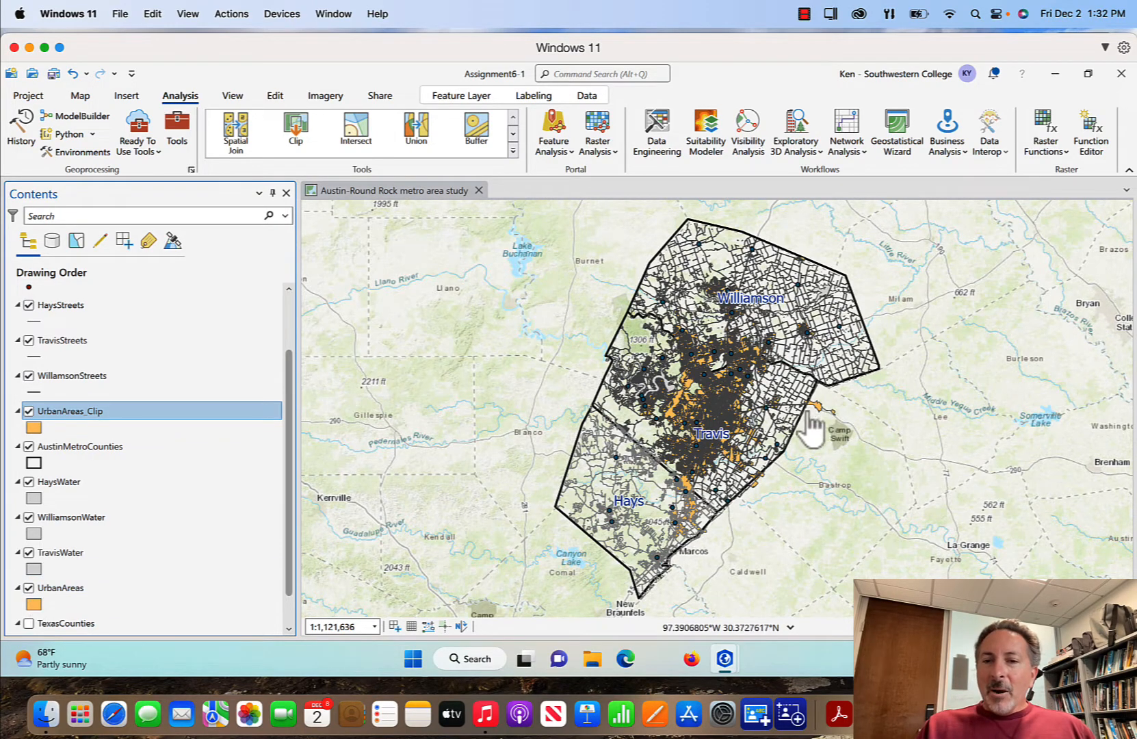
left_click(29, 588)
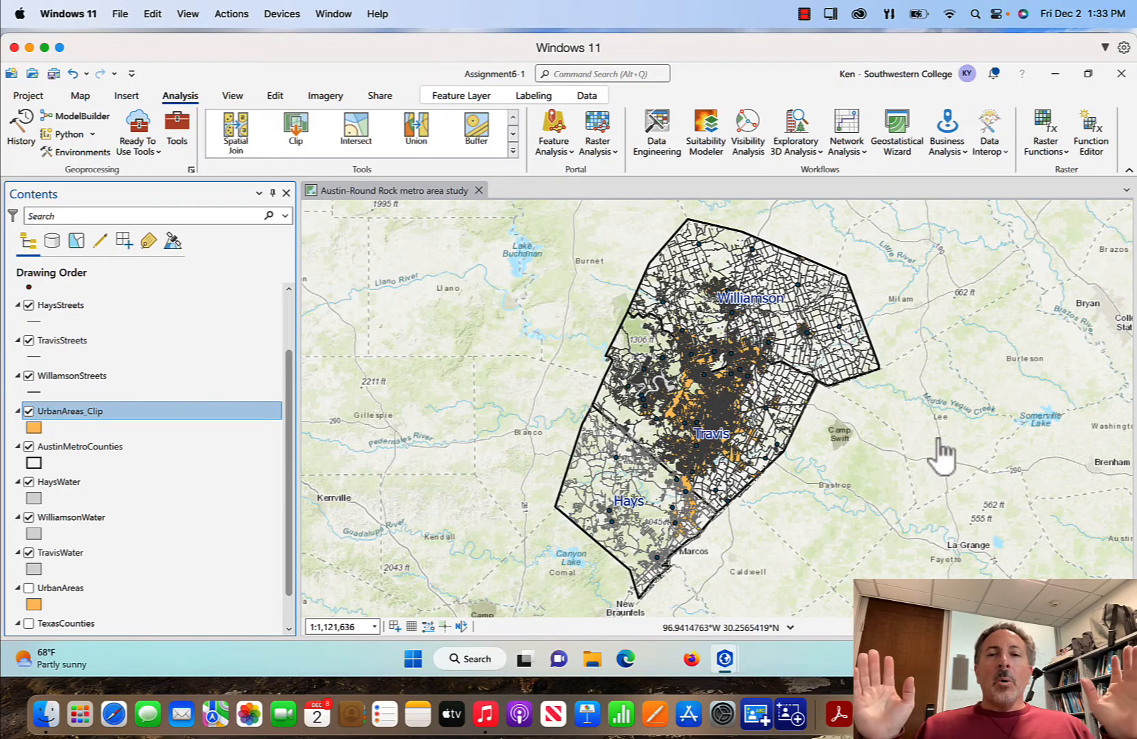
Rename the UrbanAreas_Clip layer as AustinMetroUrbanAreas
left_click(102, 411)
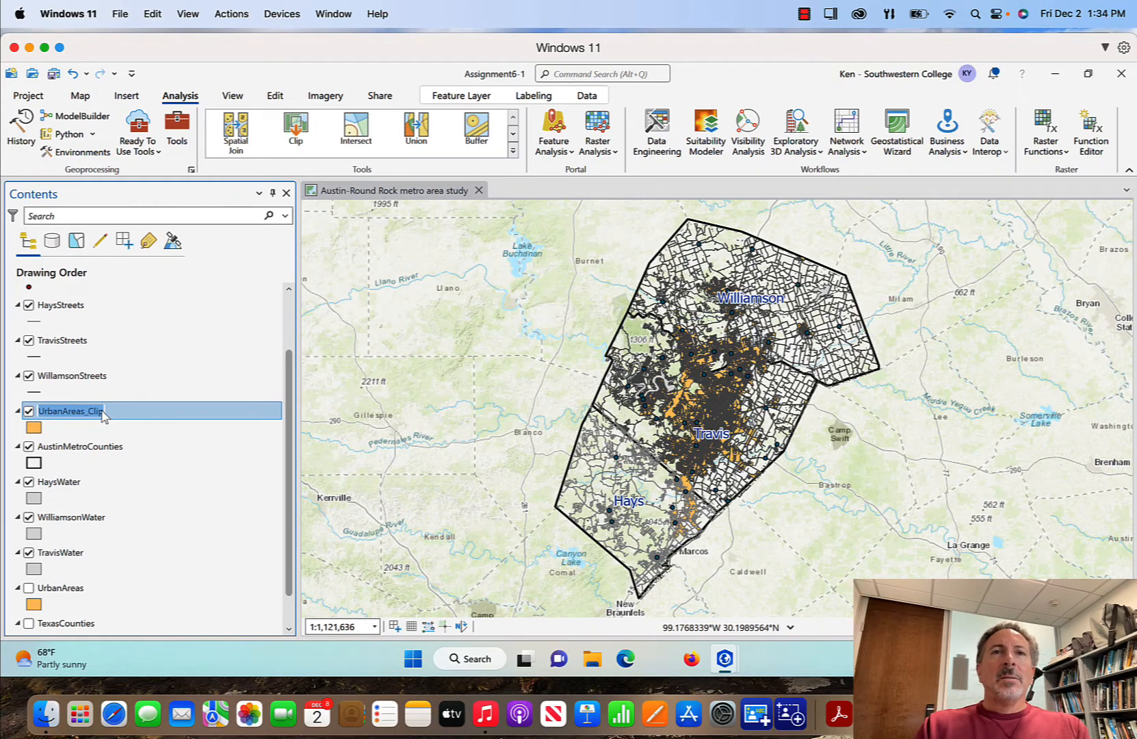
type("AustinMetro")
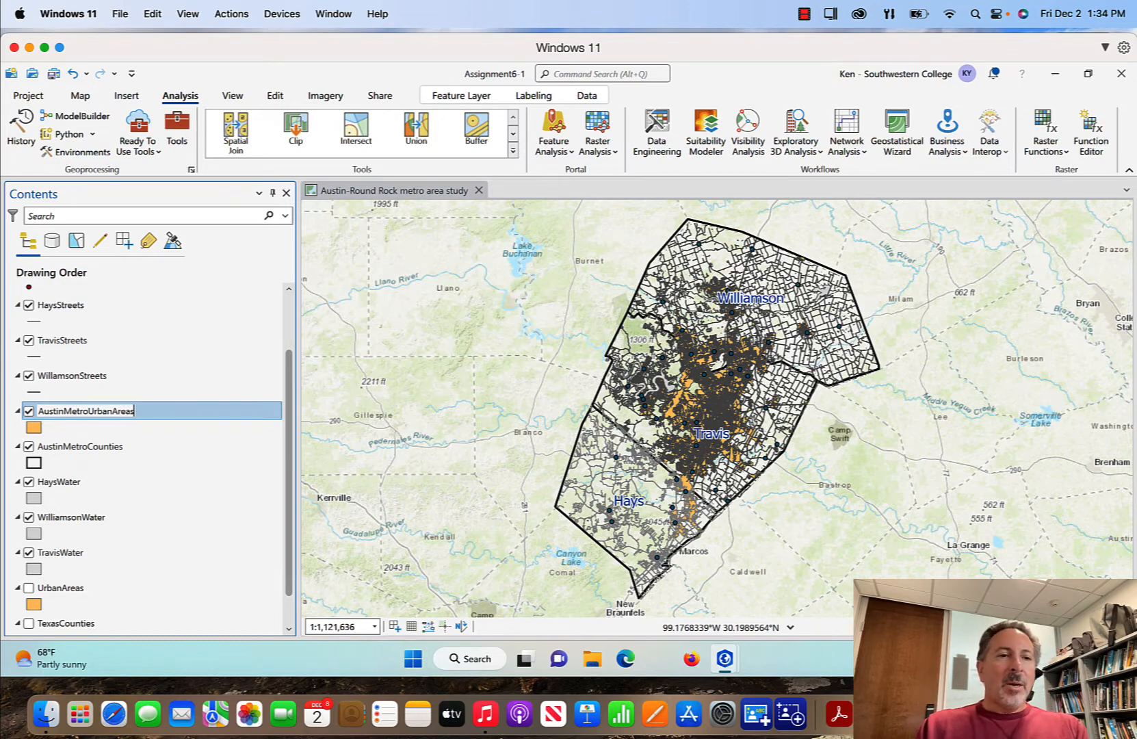
left_click(78, 468)
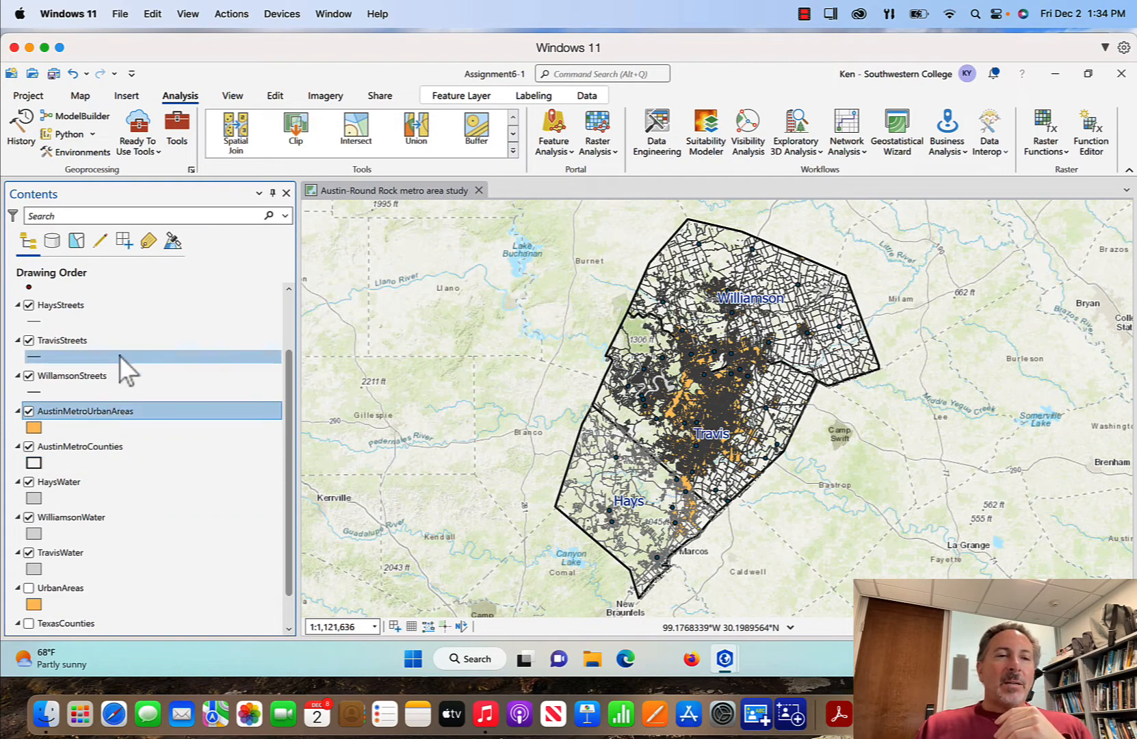
scroll(119, 356, "up", 2)
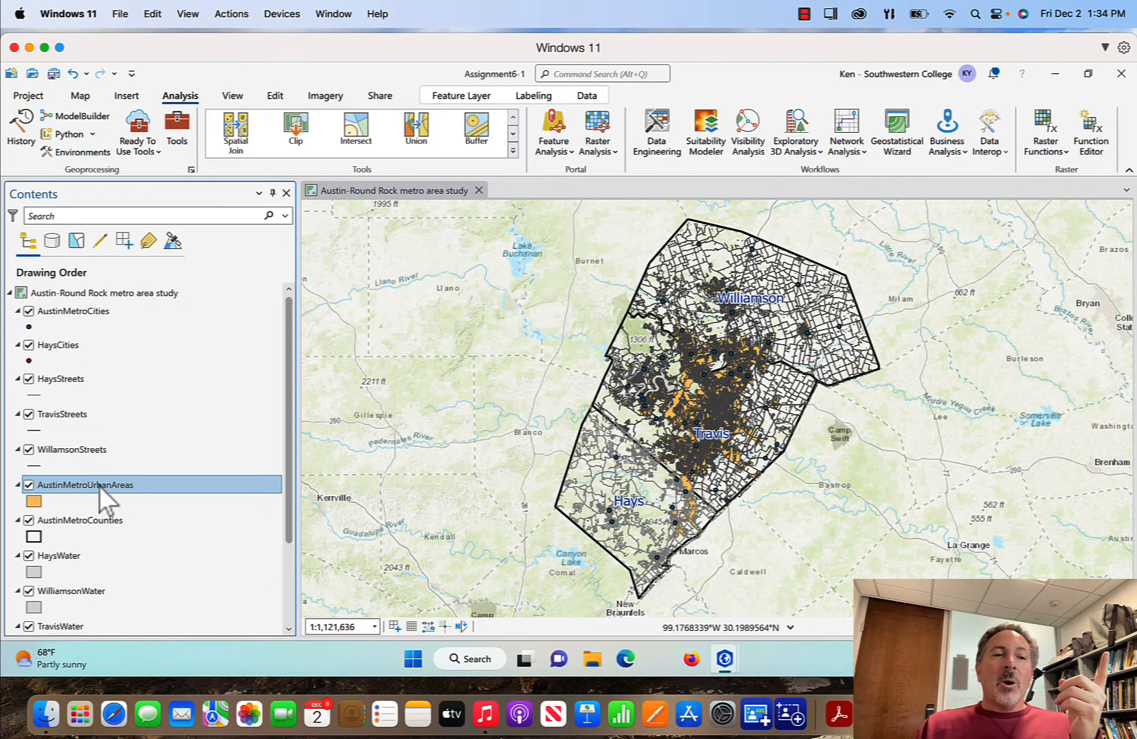
Set up a Clip with AustinMetroCities as the input features and AustinMetroUrbanAreas as the clip features
left_click(299, 128)
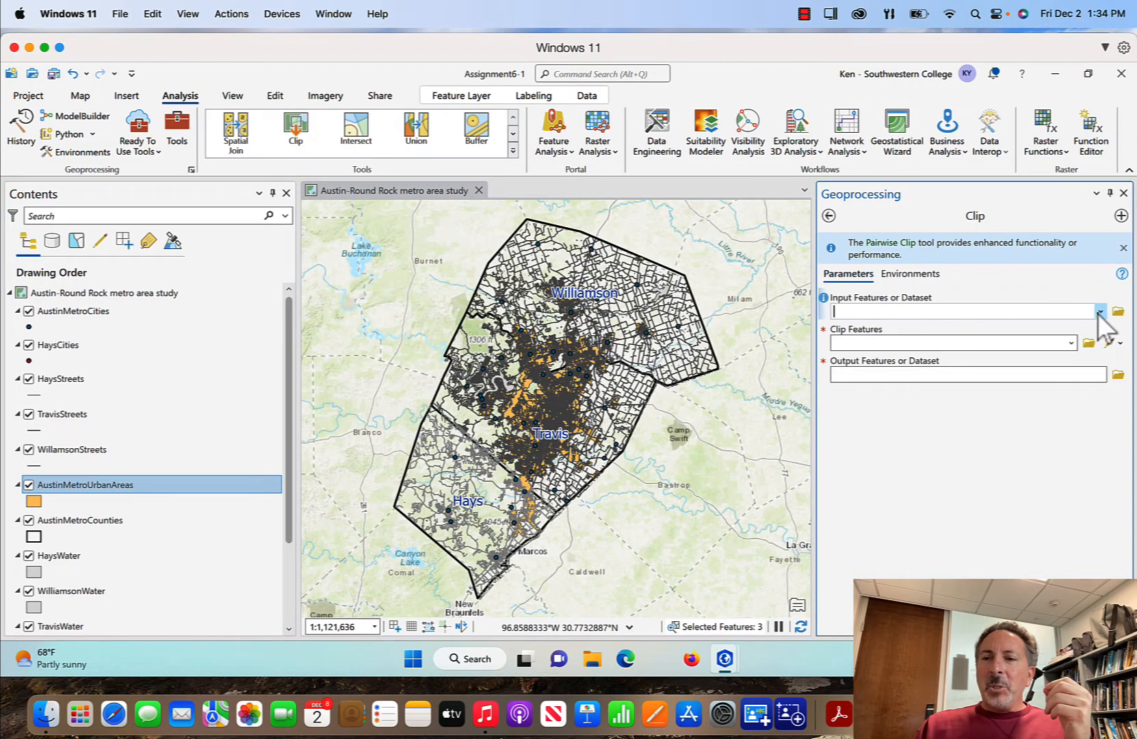
left_click(1101, 311)
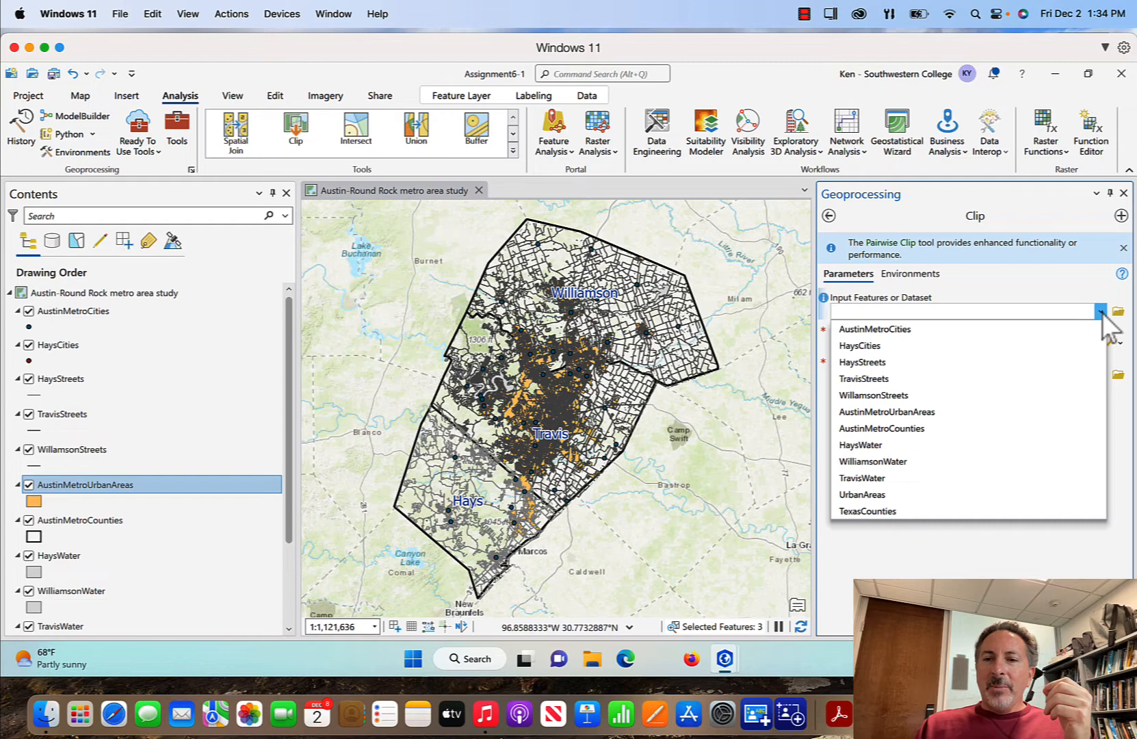
left_click(1069, 330)
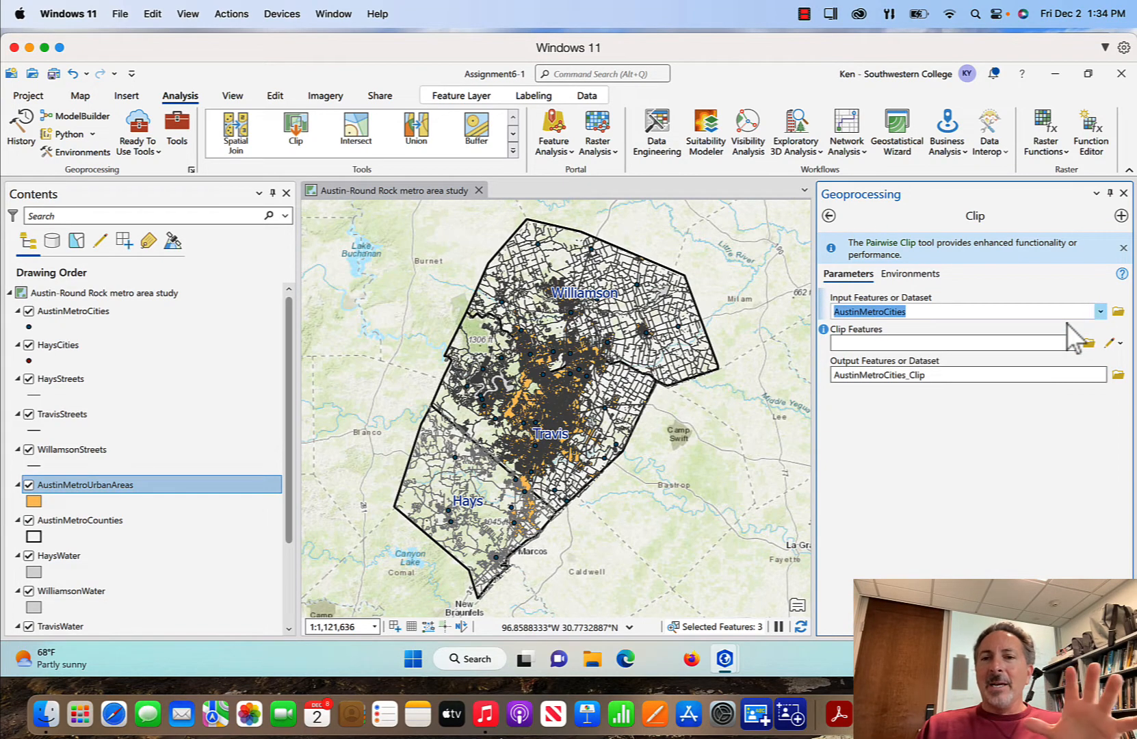
left_click(1072, 342)
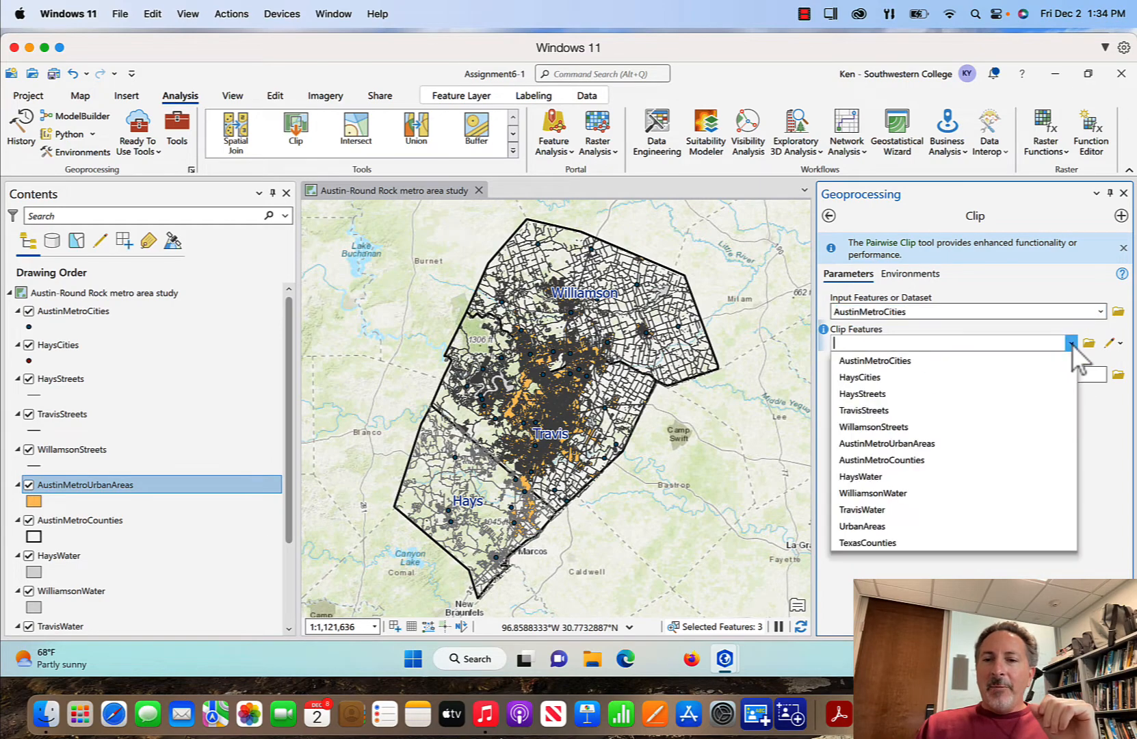
left_click(940, 442)
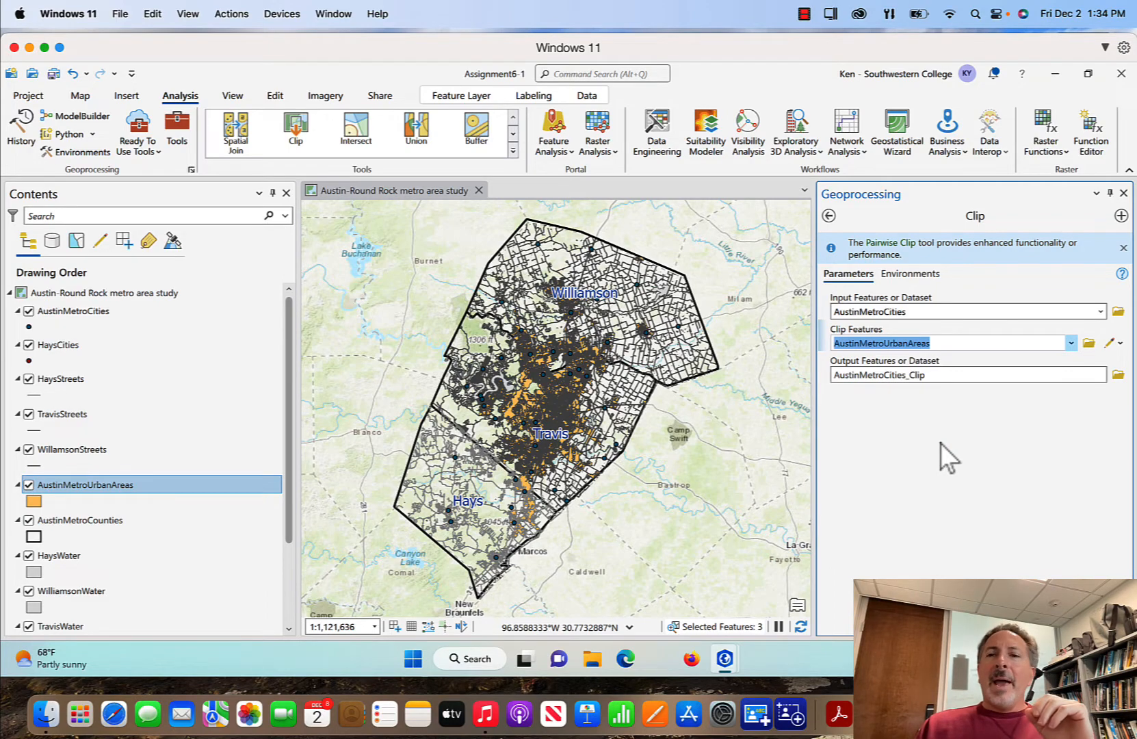
Name the clip output AustinUrbanAreaCities, run the Clip tool and close it
left_click(940, 375)
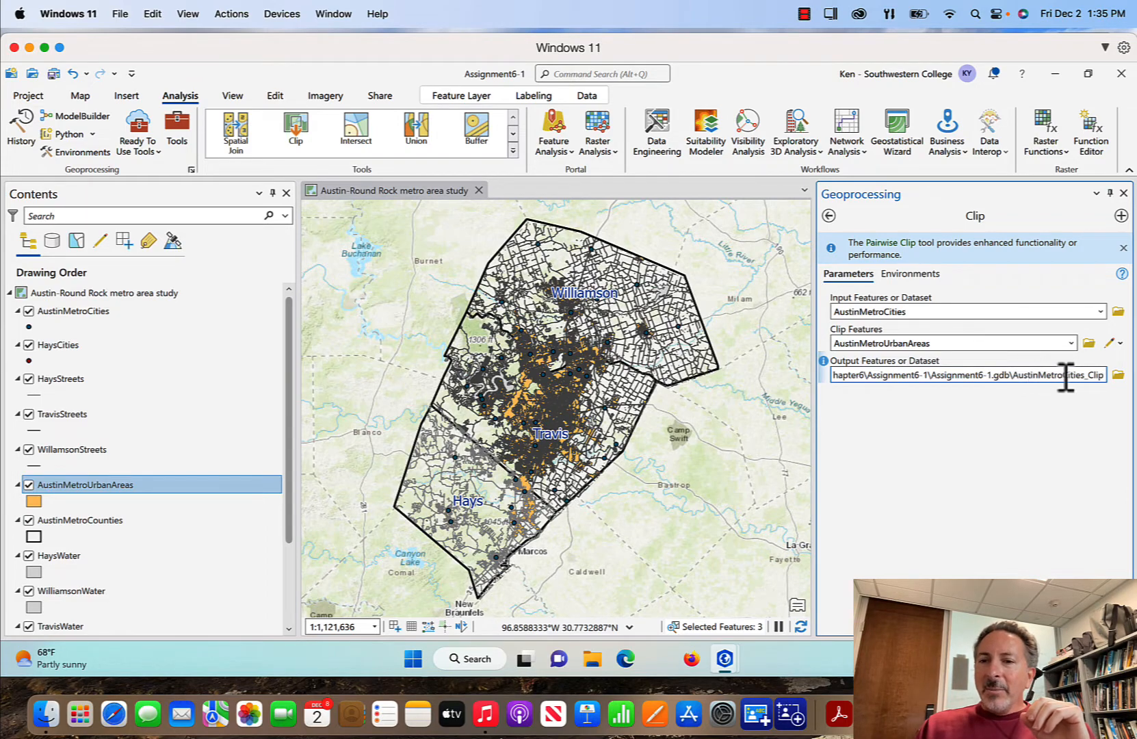
left_click_drag(1014, 376, 1109, 378)
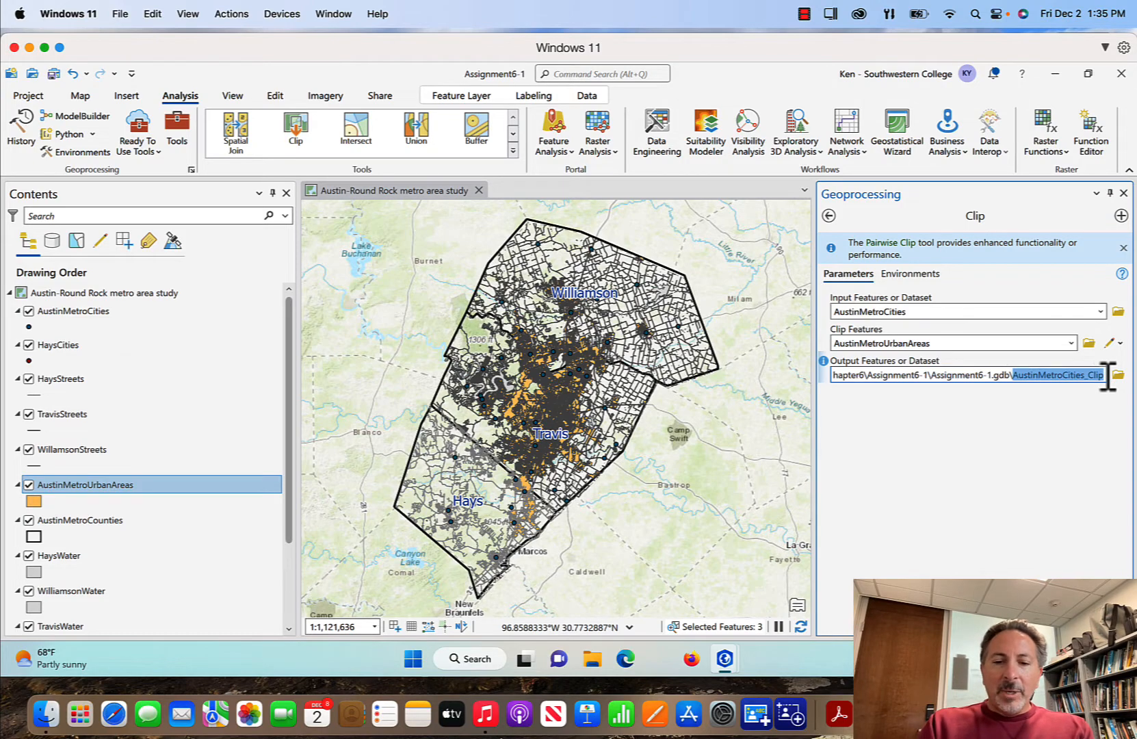
type("Aut")
key("BackSpace")
type("strin")
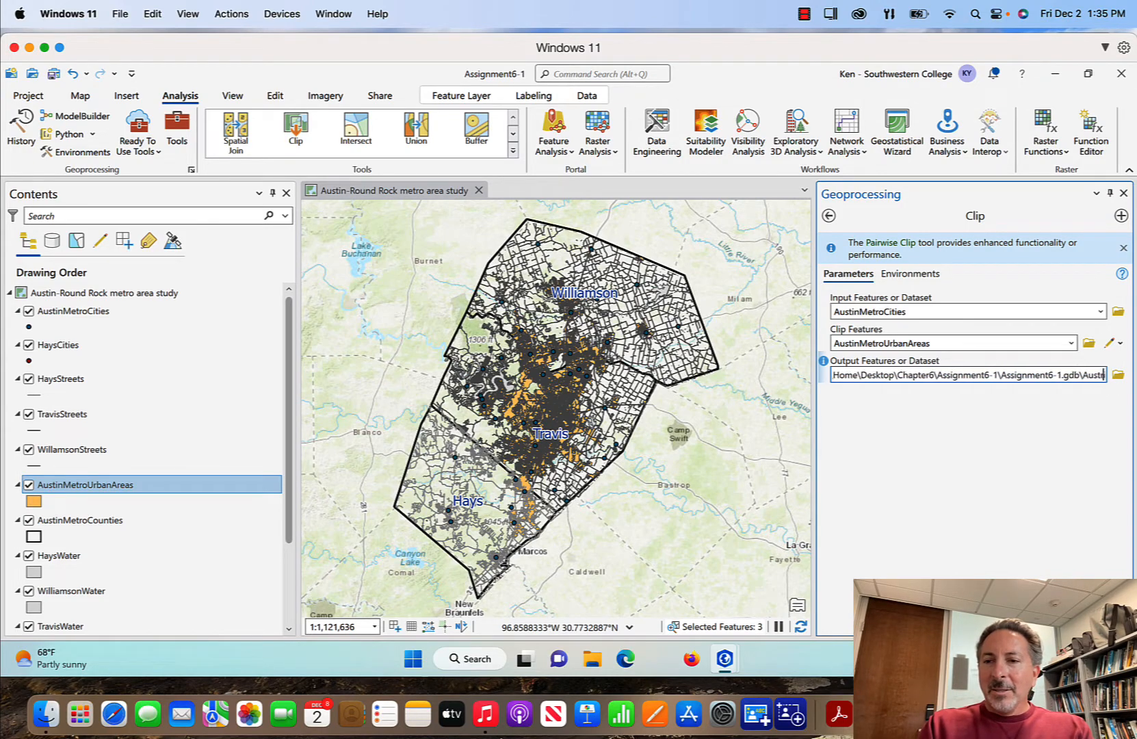
key("BackSpace")
key("BackSpace")
key("BackSpace")
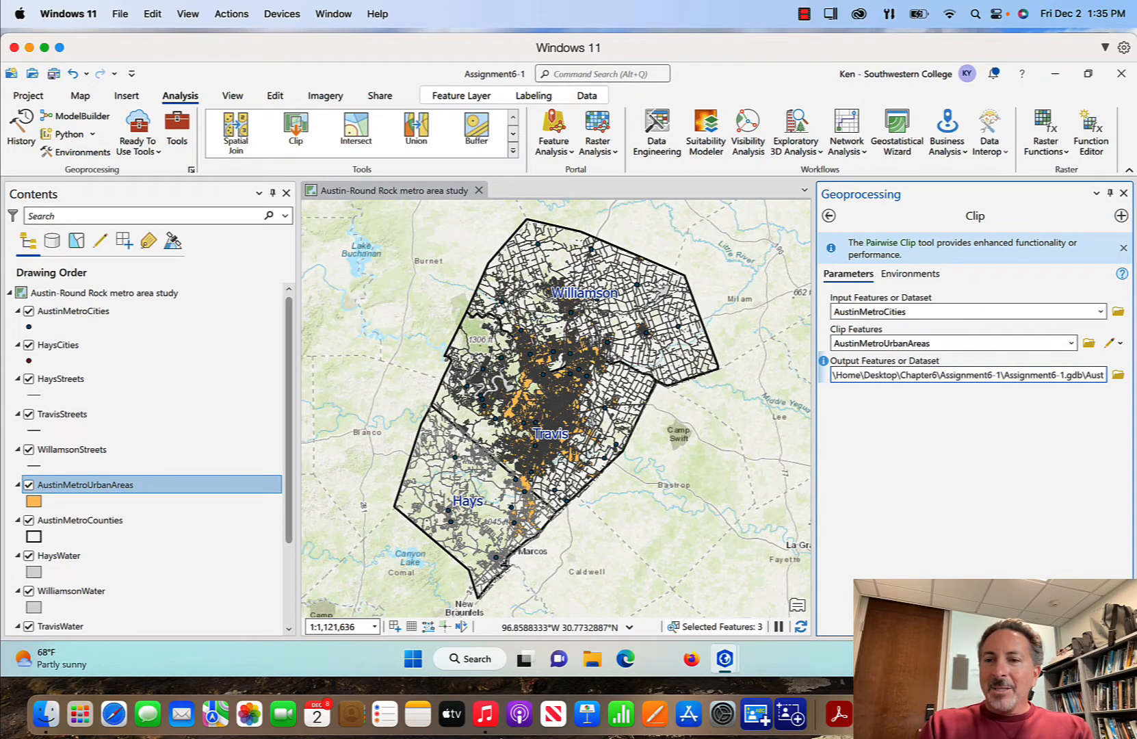
type("inUrban")
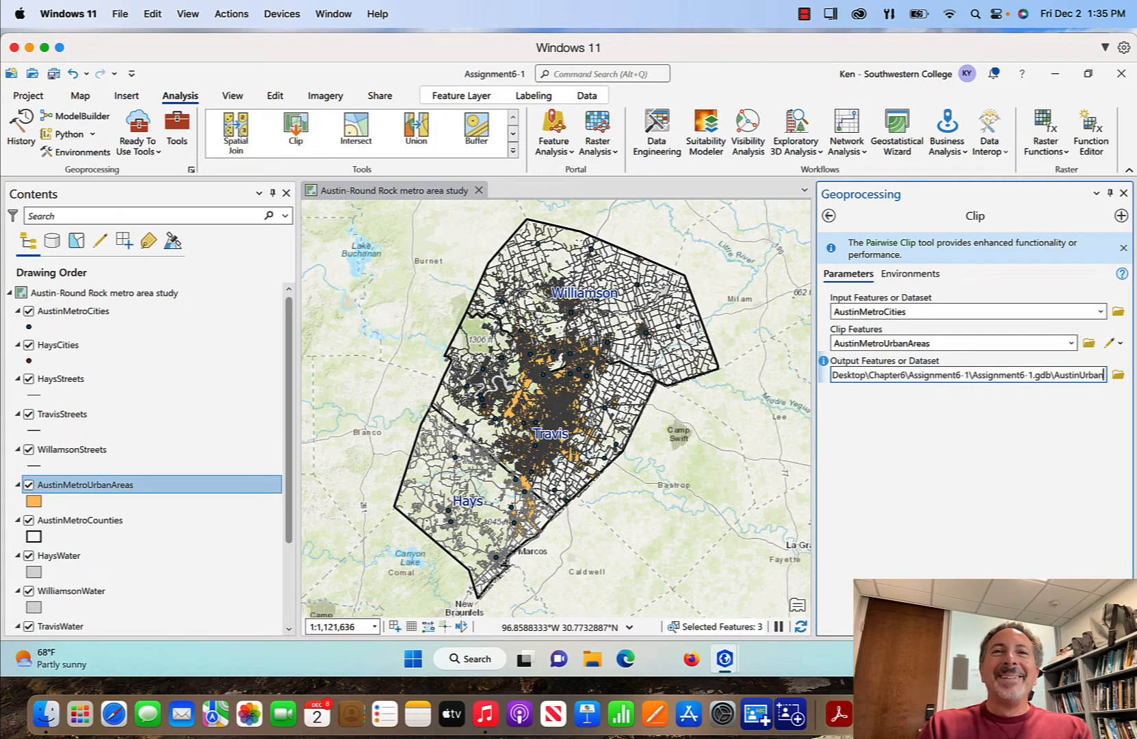
type("Area")
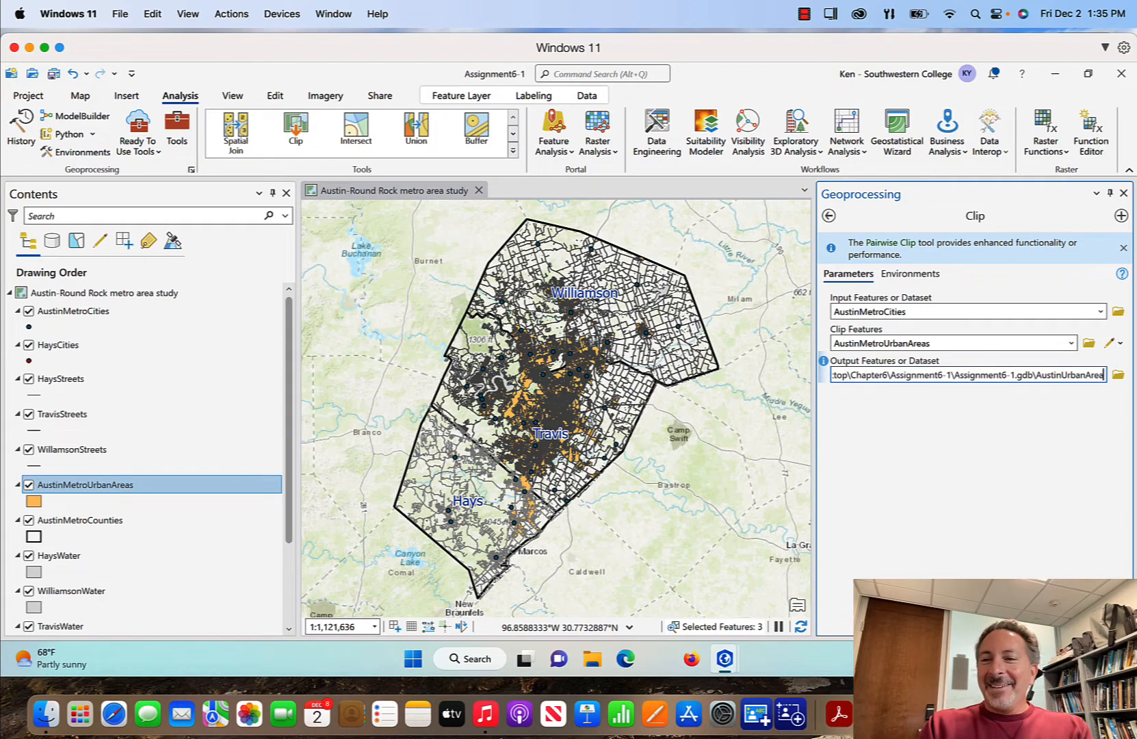
type("Cities")
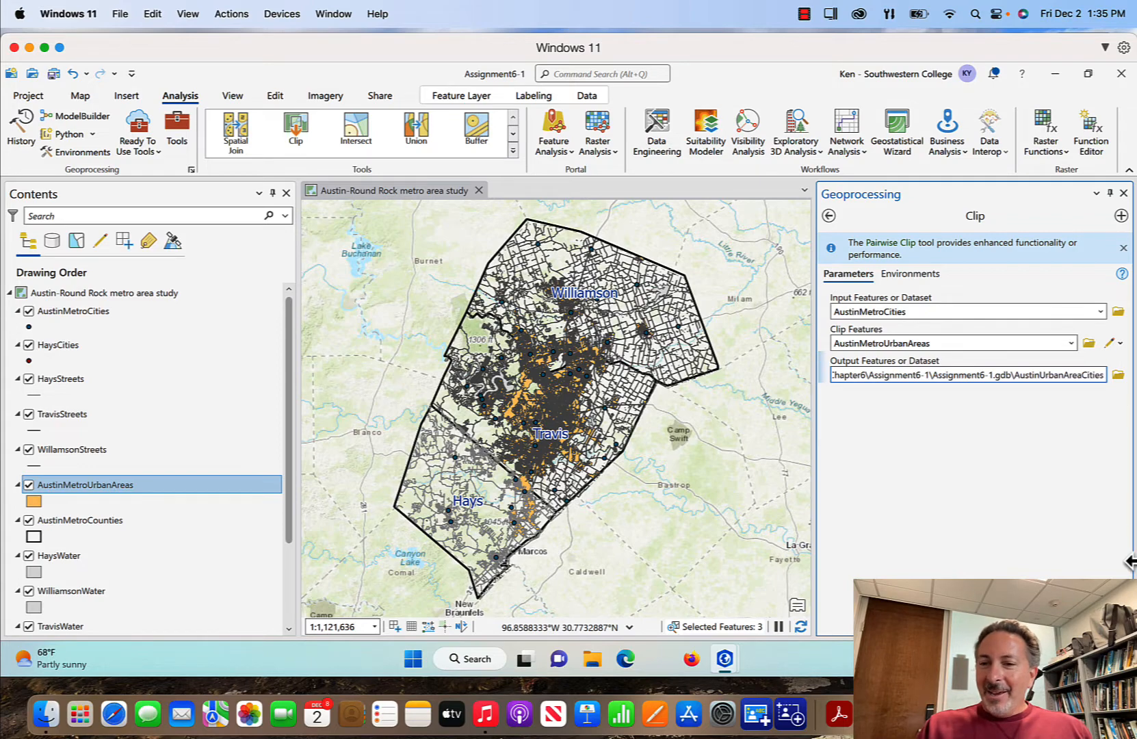
left_click(1098, 623)
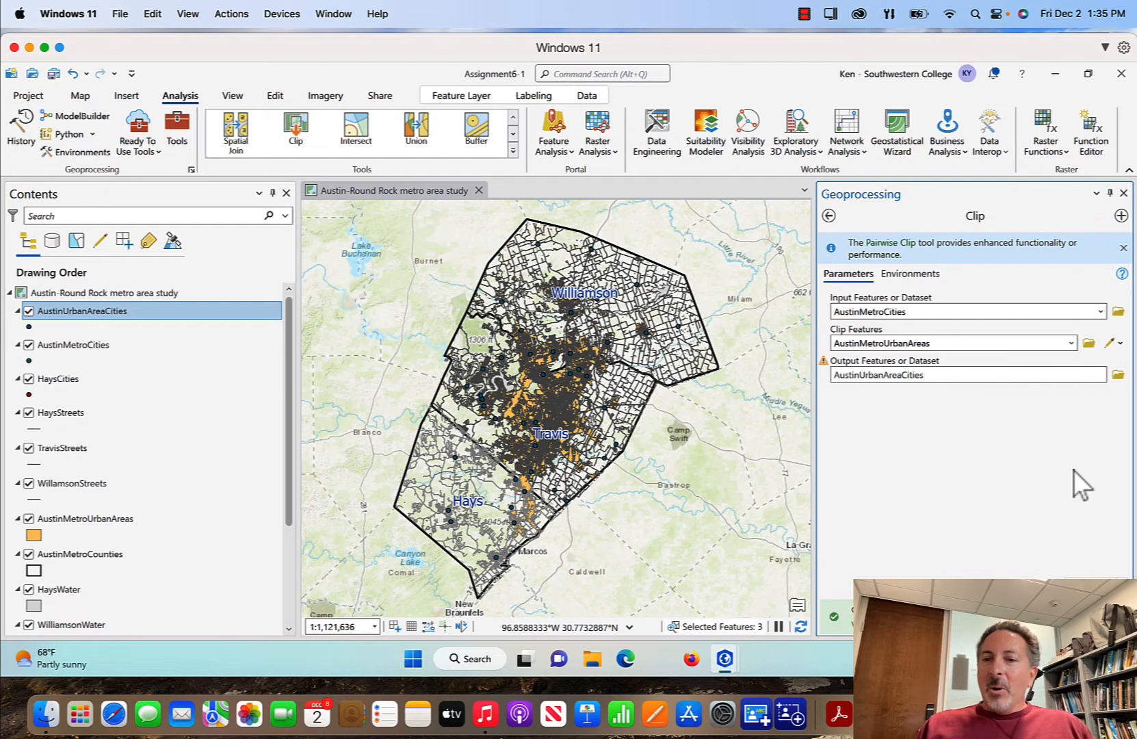
left_click(1124, 193)
Hide AustinMetroUrbanAreas, AustinUrbanAreaCities, AustinMetroCities and the Hays, Travis and Williamson streets layers
left_click(119, 523, "ctrl")
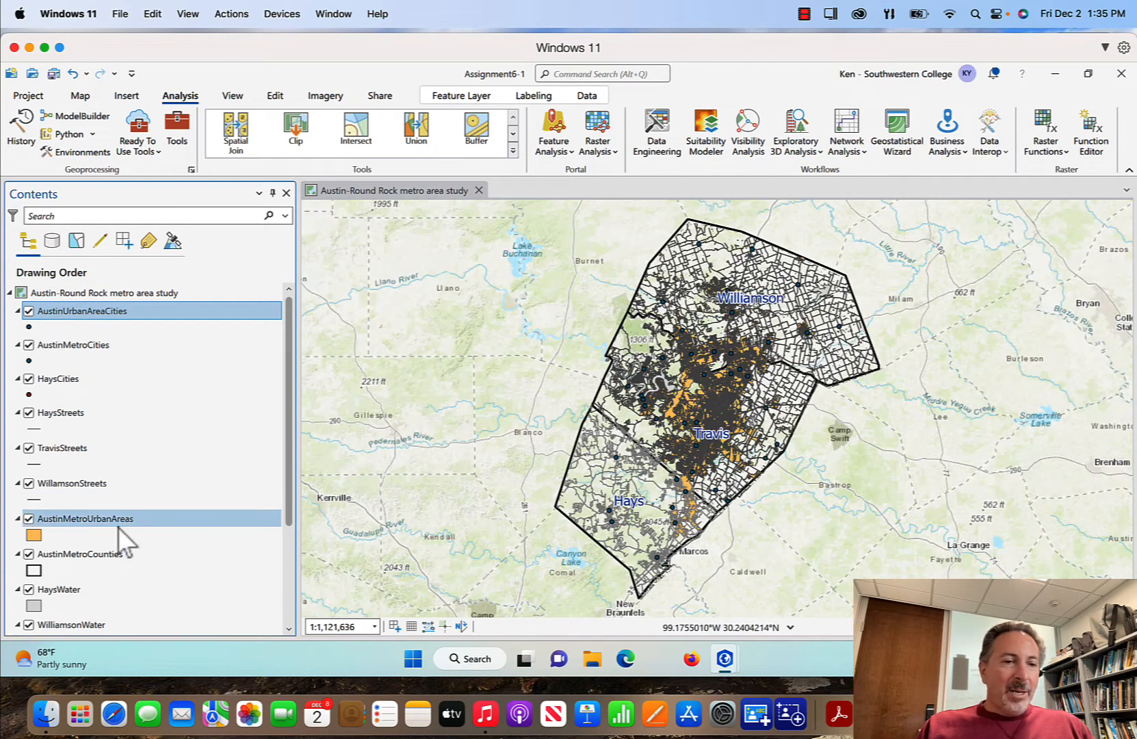
left_click(29, 520)
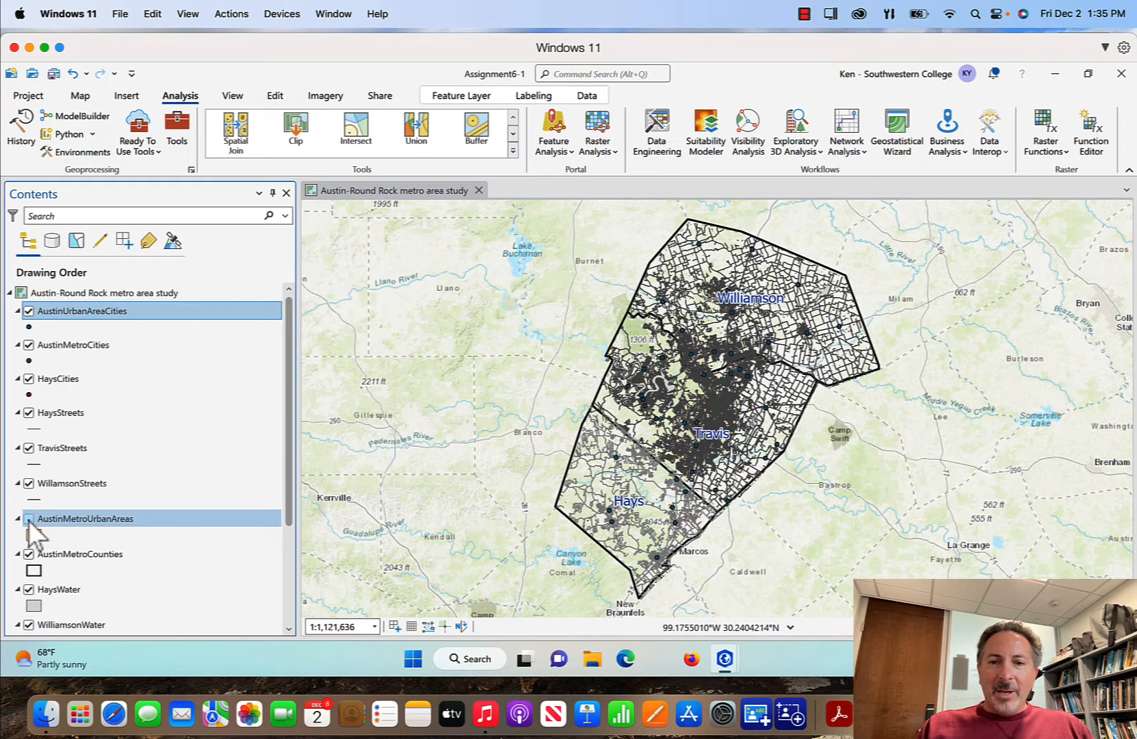
left_click(29, 312)
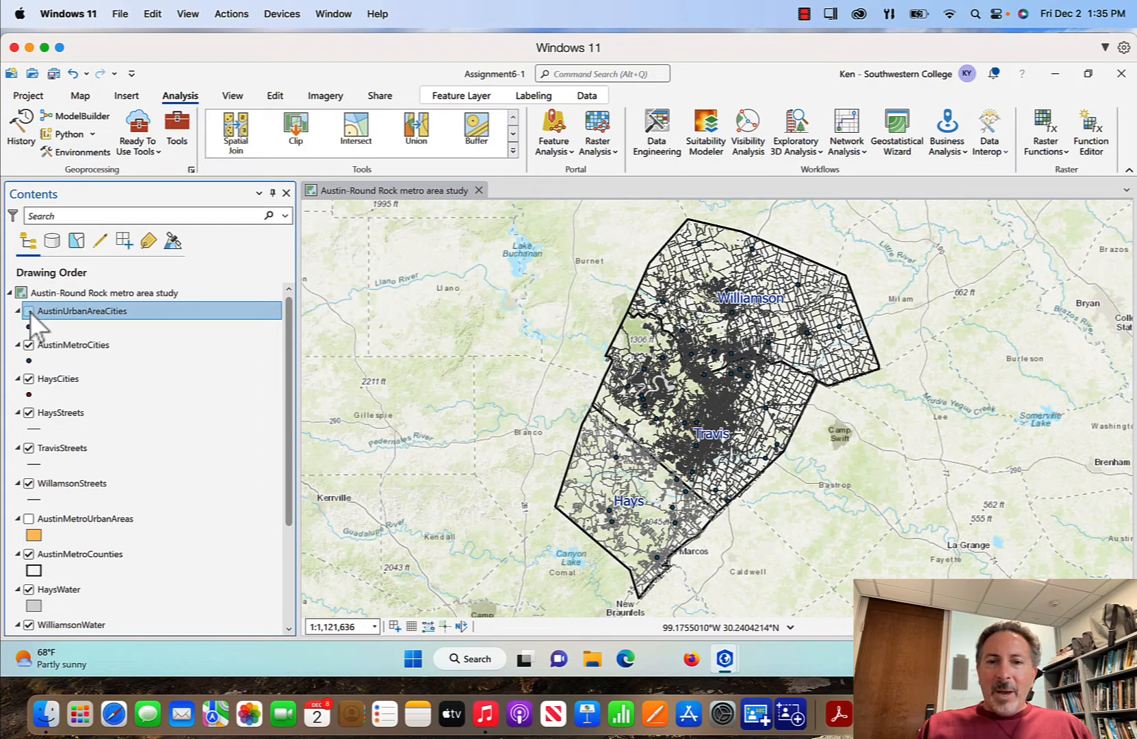
left_click(29, 311)
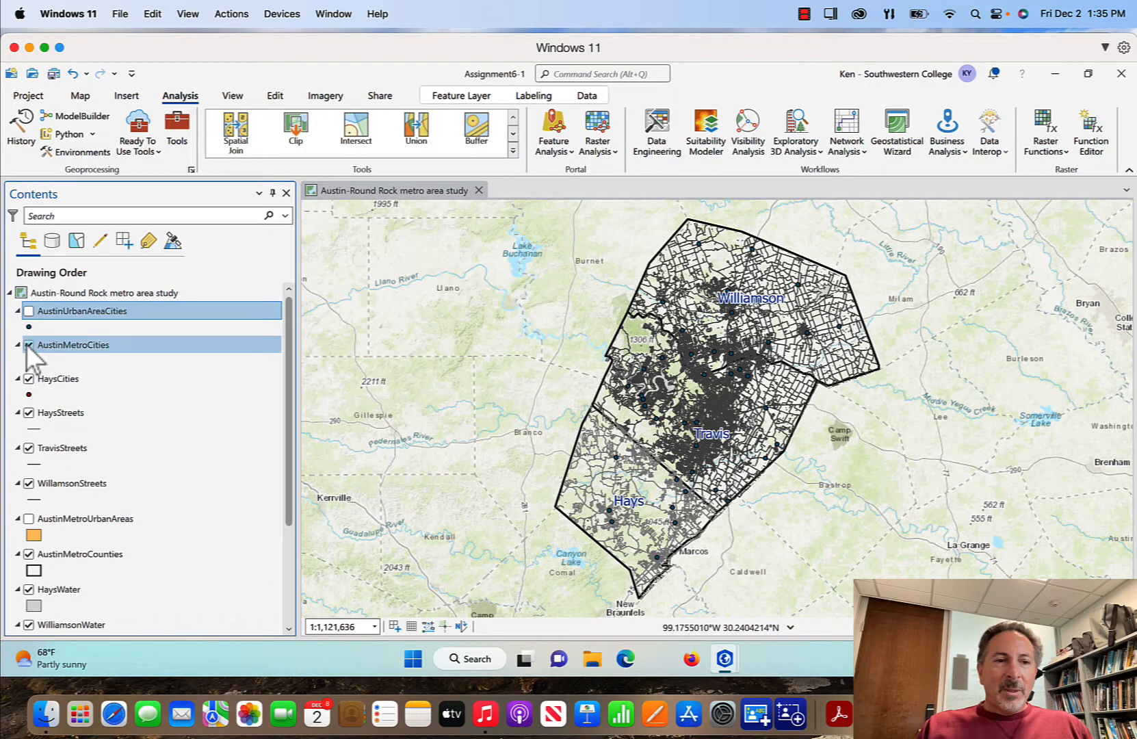
left_click(28, 345)
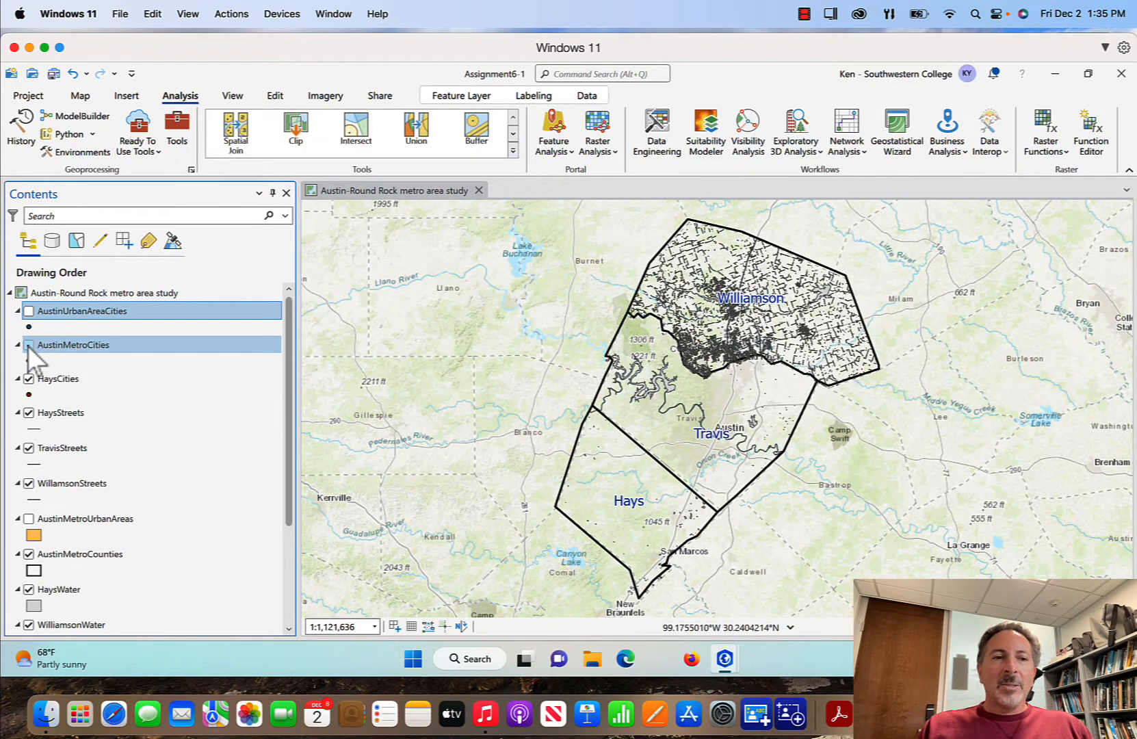
left_click(28, 413)
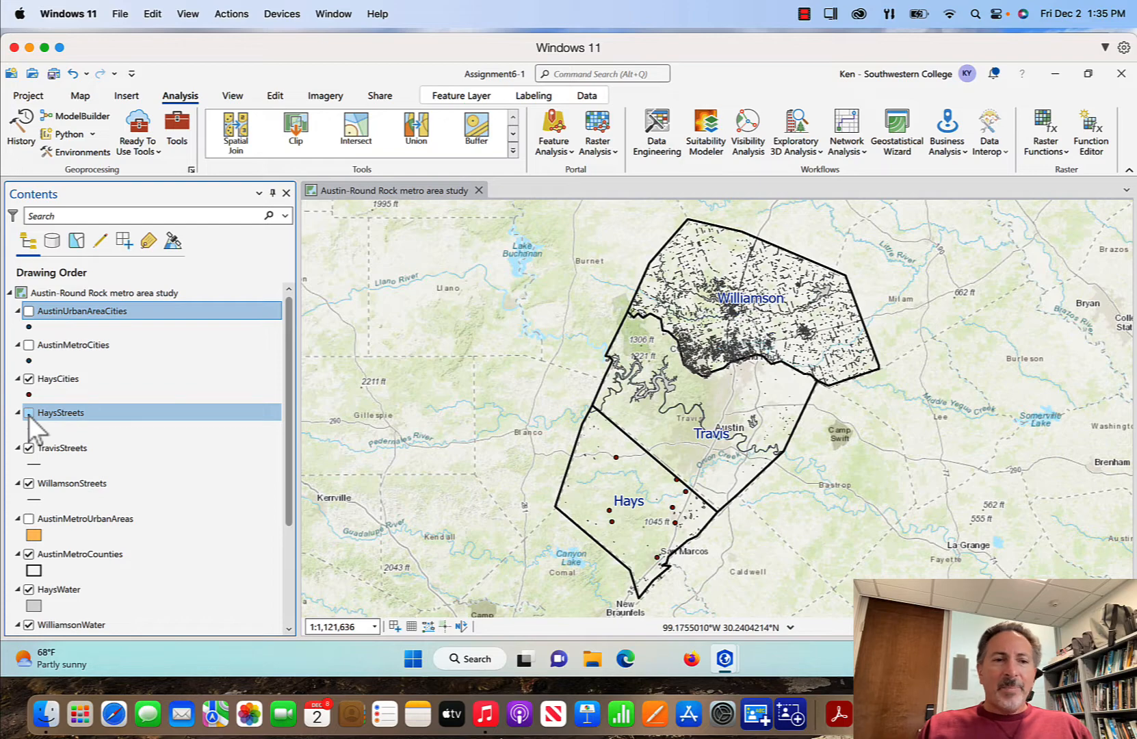
left_click(29, 448)
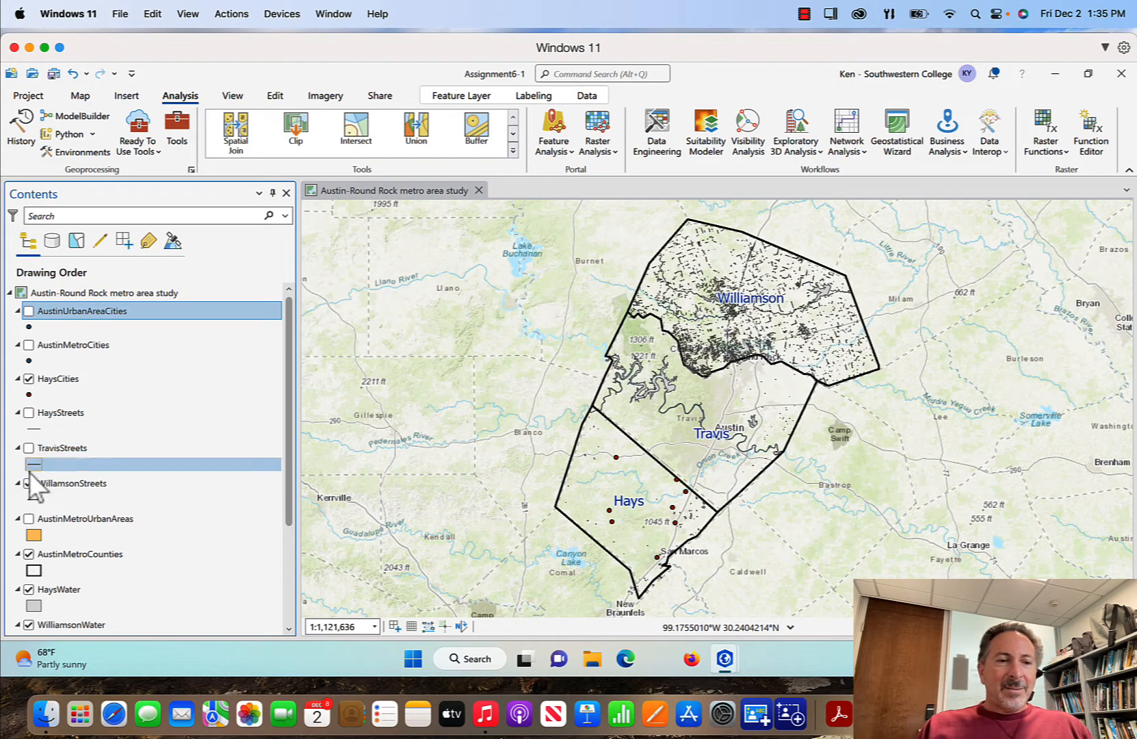
left_click(28, 484)
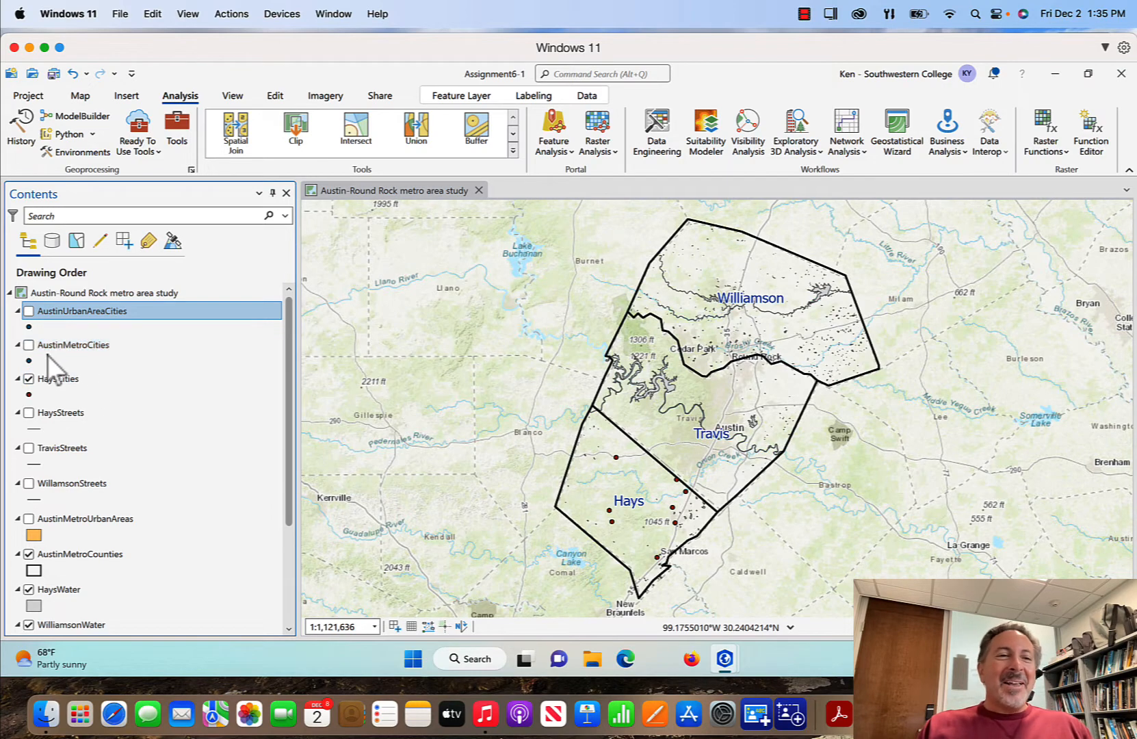
Compare AustinMetroCities with AustinUrbanAreaCities by toggling their visibility, and display AustinMetroUrbanAreas with HaysCities hidden
left_click(29, 346)
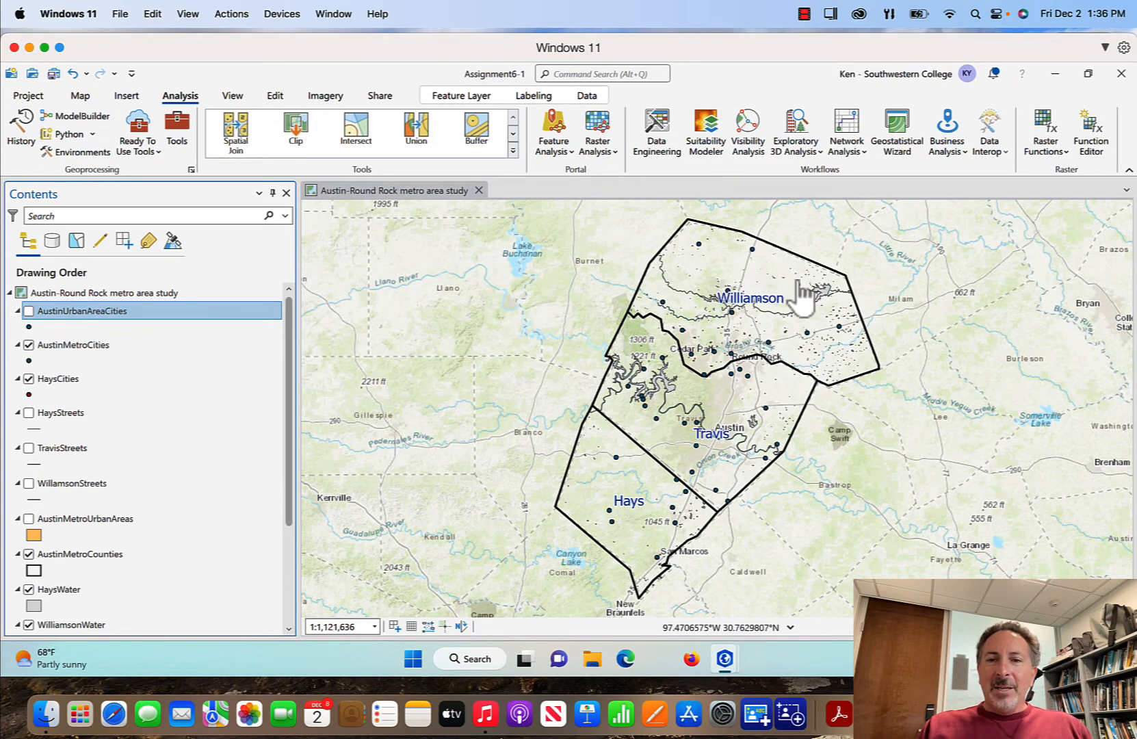
left_click(29, 311)
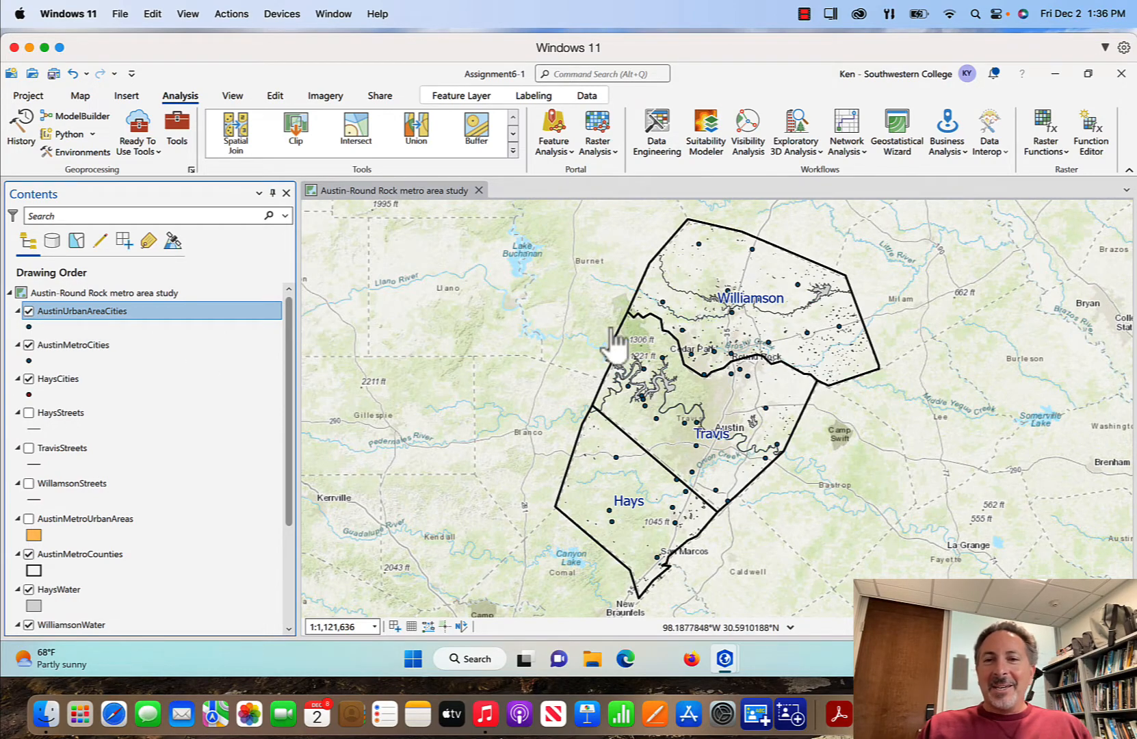
left_click(28, 347)
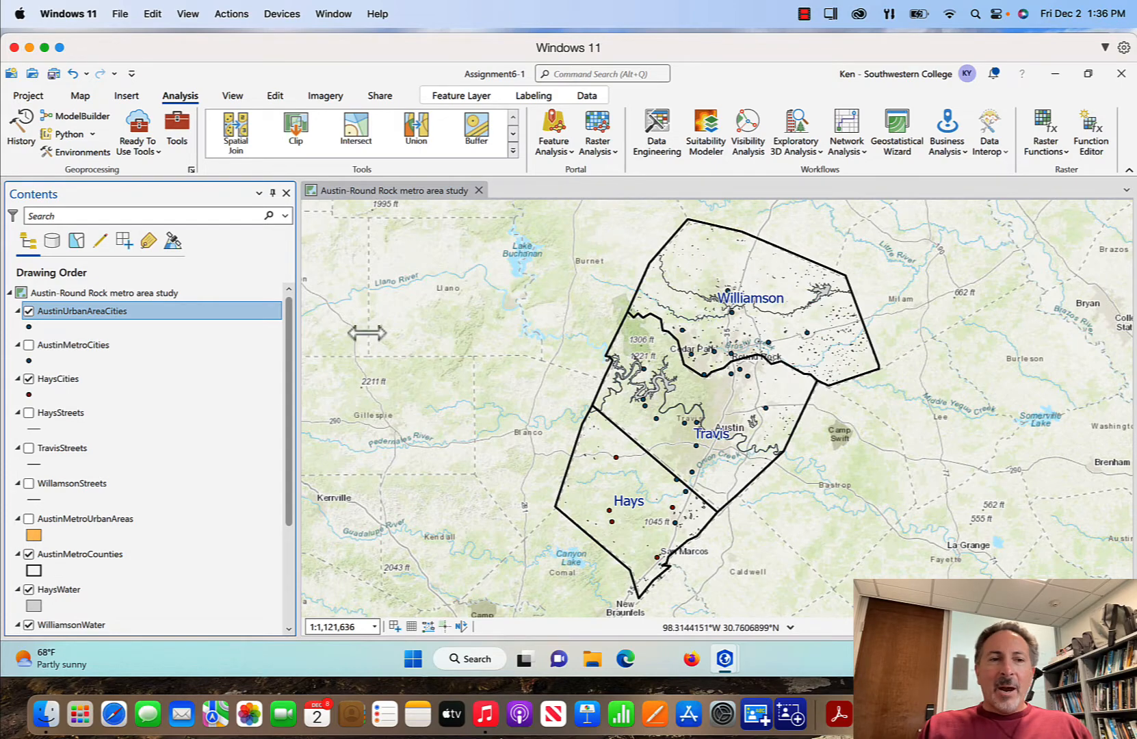
left_click(29, 312)
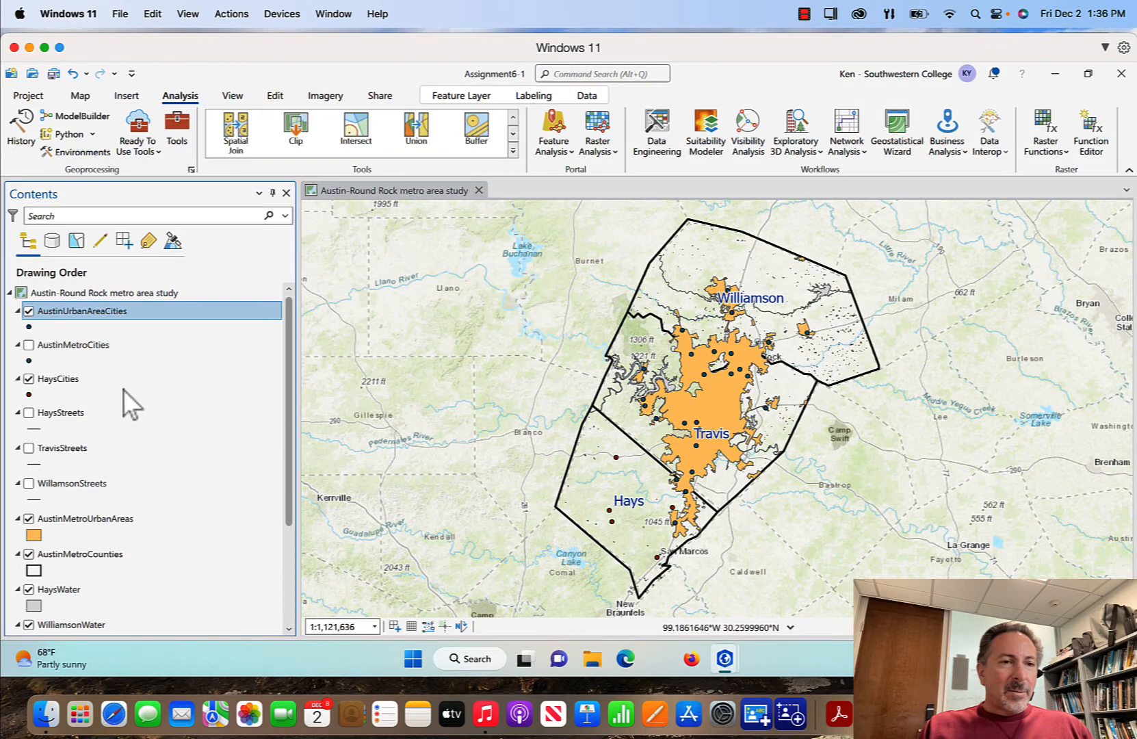
left_click(29, 379)
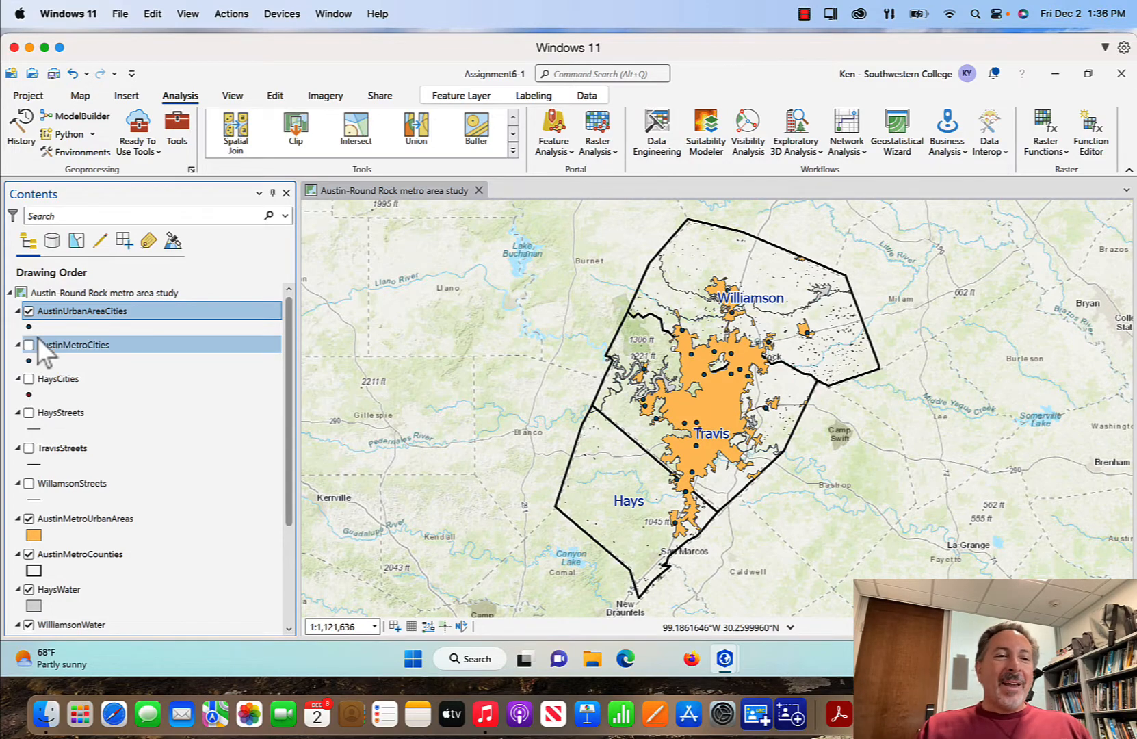
Check both city layers against the displayed urban areas by toggling them, leaving AustinUrbanAreaCities shown and AustinMetroCities hidden
left_click(29, 311)
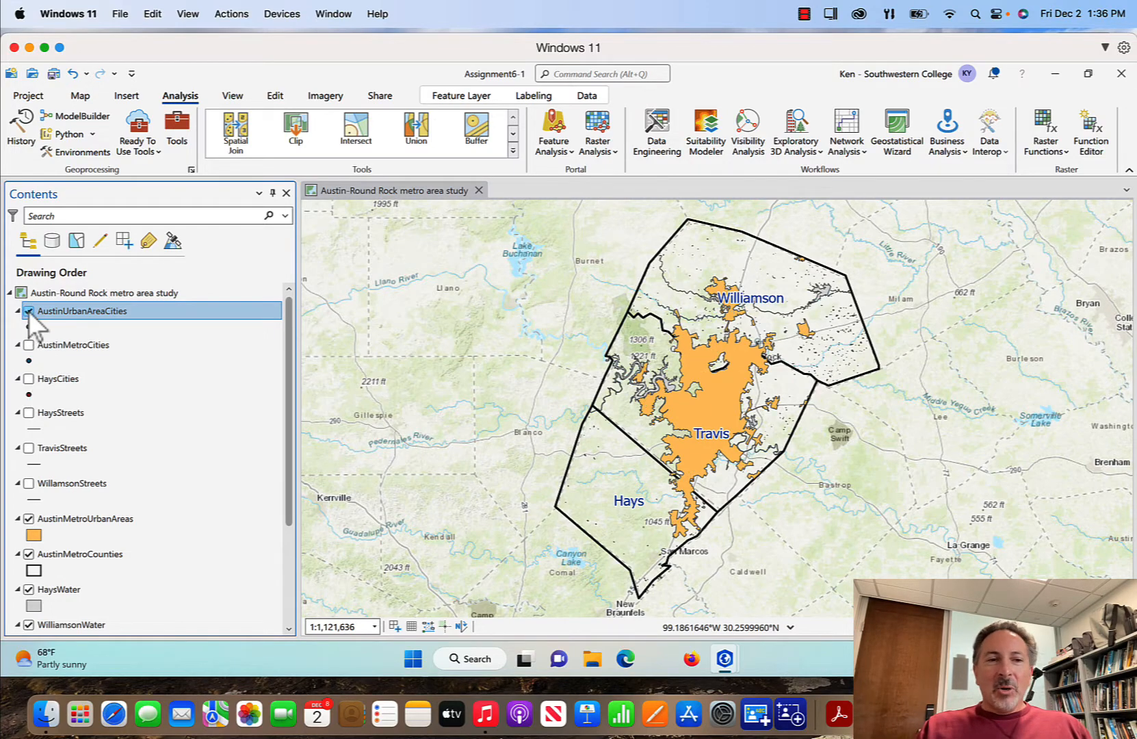
left_click(29, 312)
left_click(28, 312)
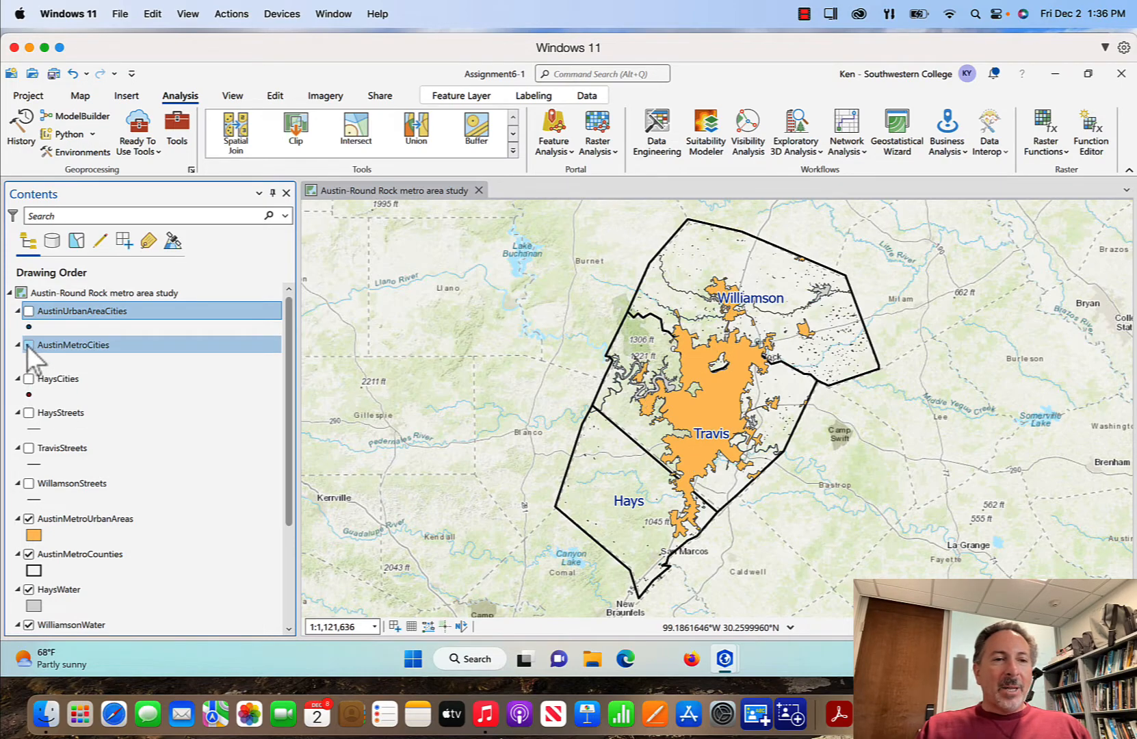
left_click(31, 347)
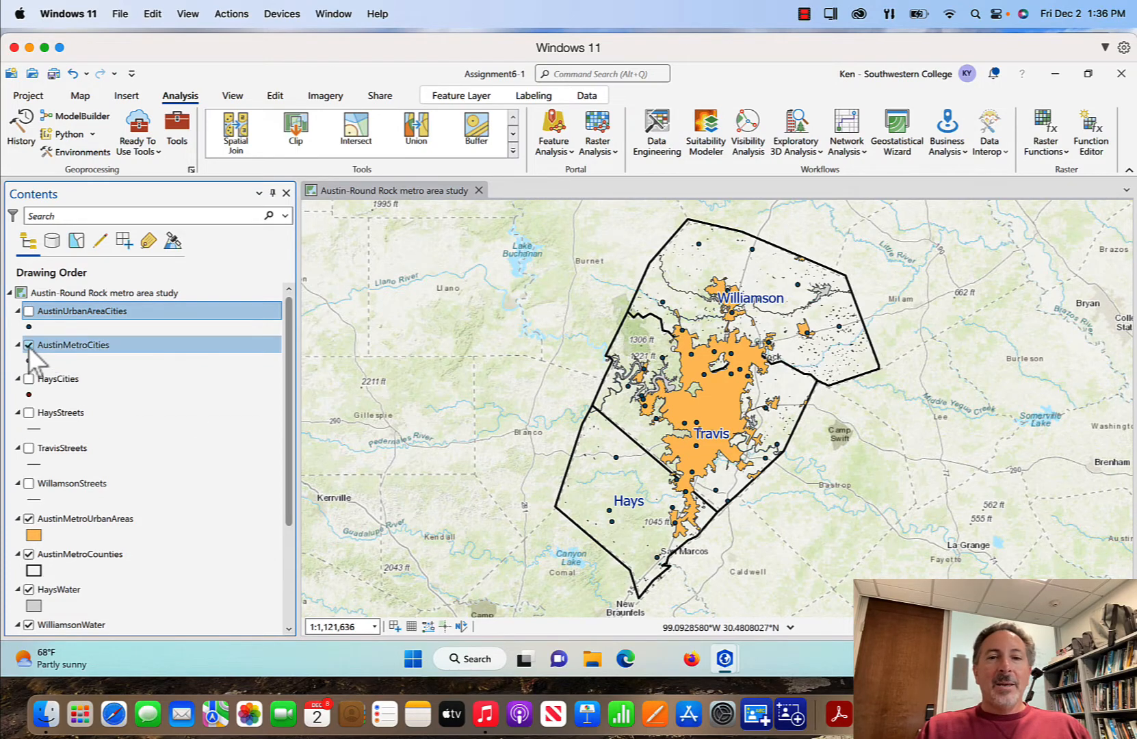
left_click(29, 345)
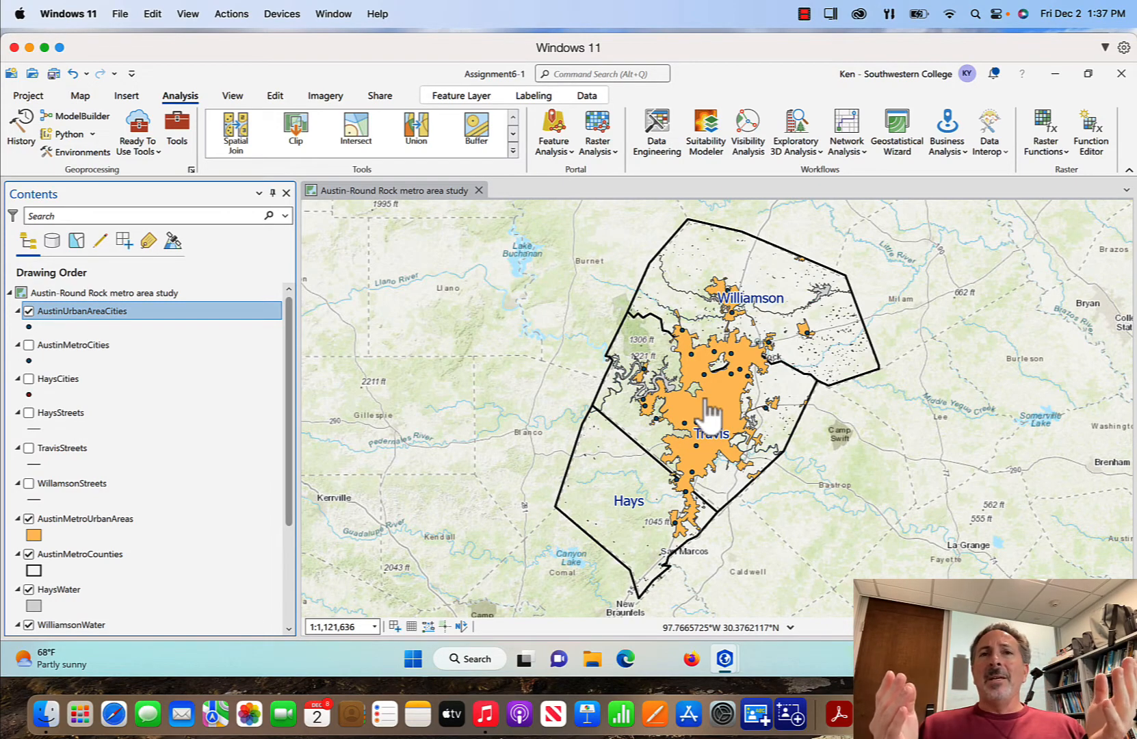
Turn on labels for AustinUrbanAreaCities to read the city names, and turn them off again
right_click(122, 312)
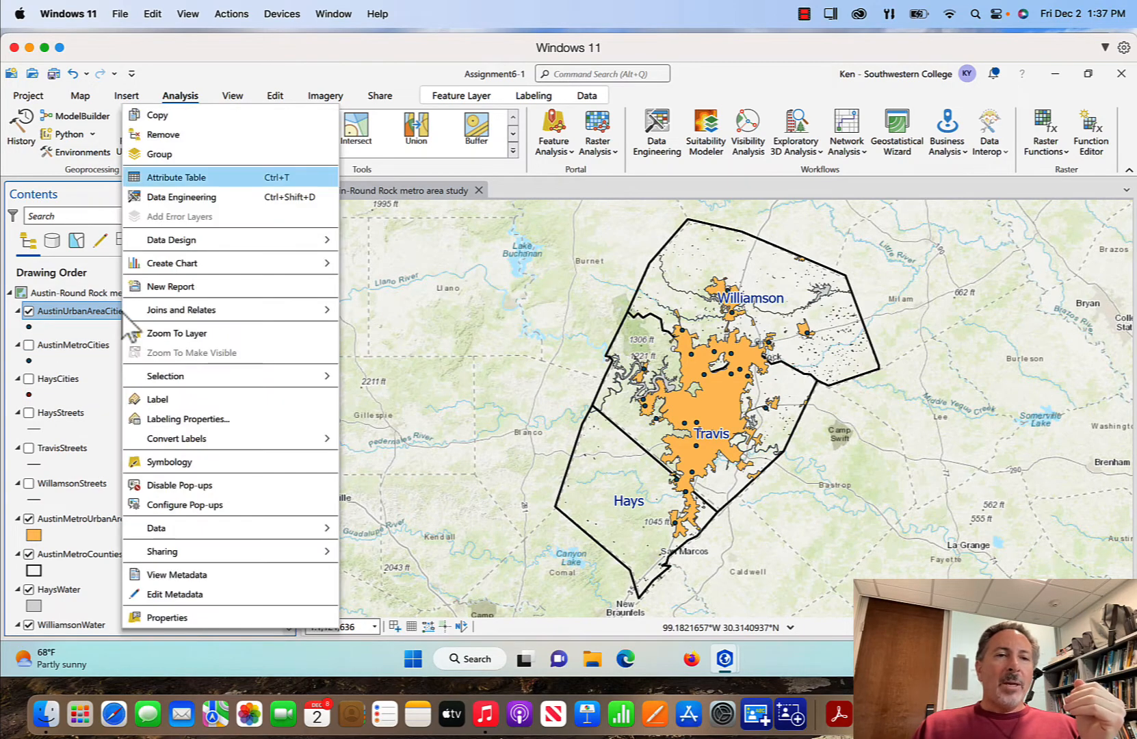
left_click(202, 401)
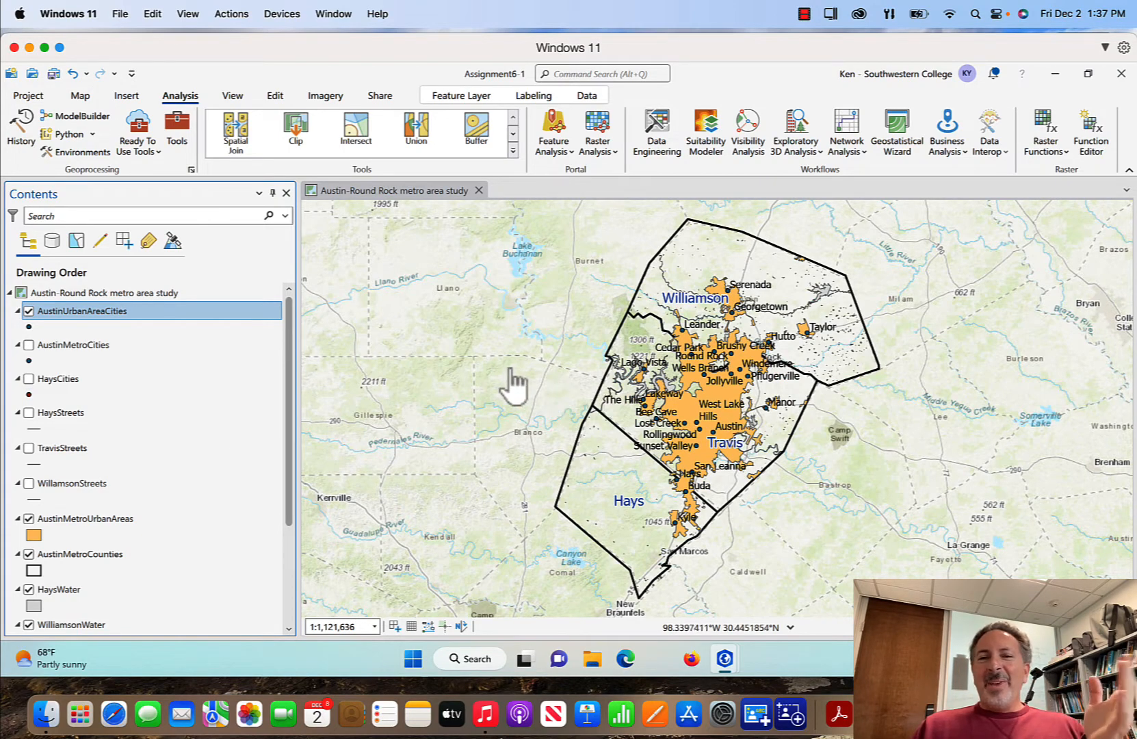
right_click(122, 311)
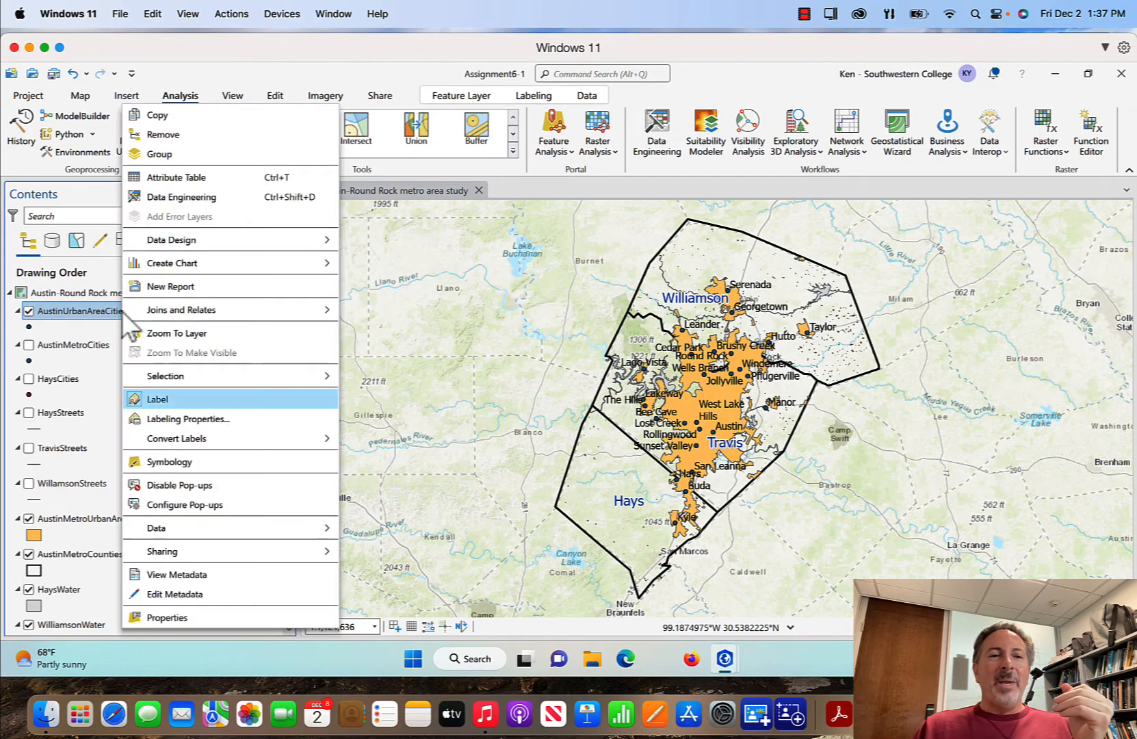
left_click(155, 399)
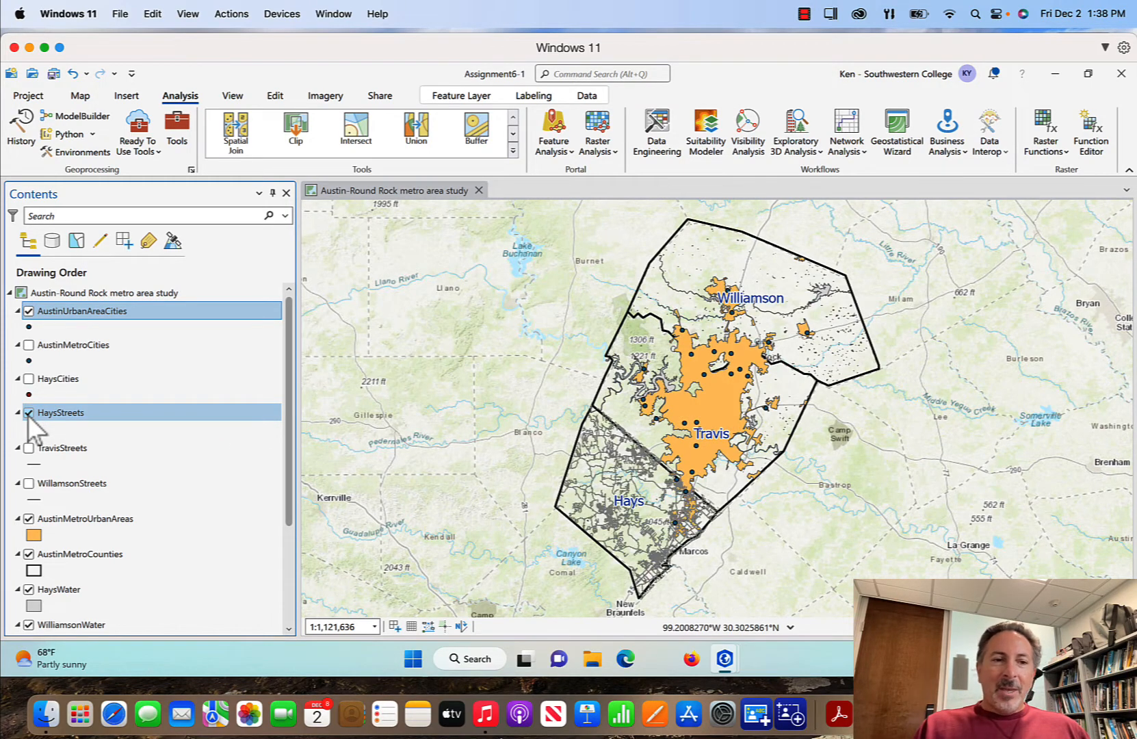
Display the TravisStreets and WillamsonStreets layers together with HaysStreets to view the streets of all three counties
left_click(29, 448)
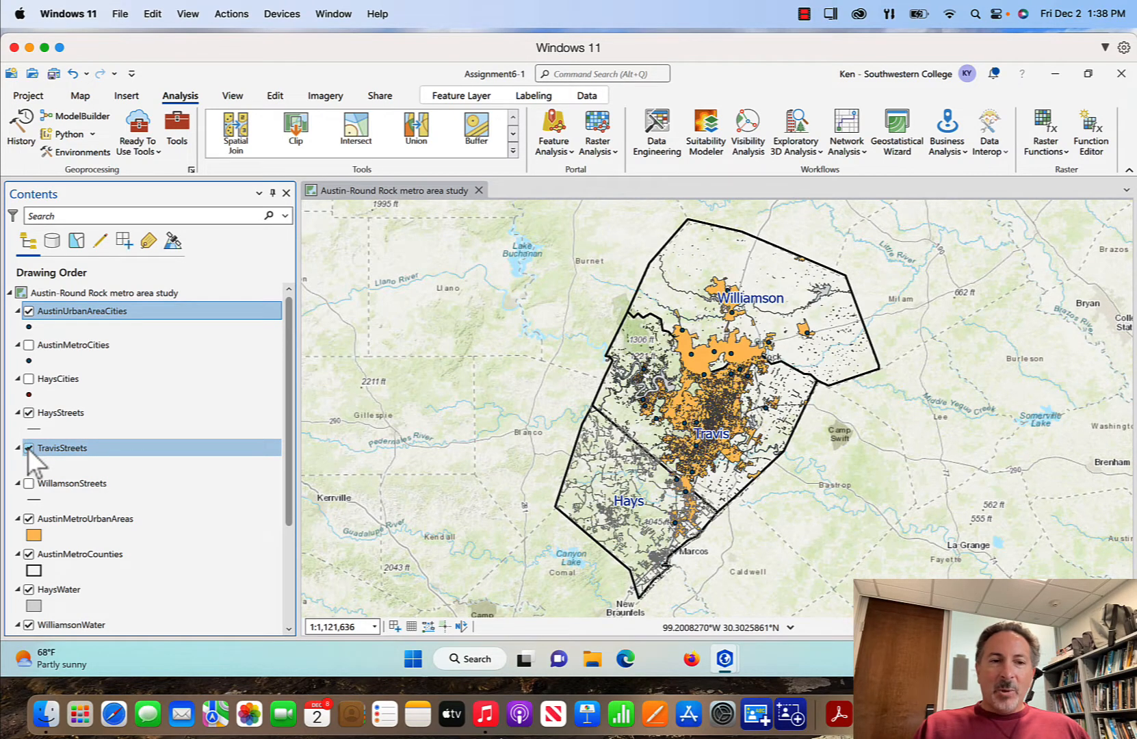
left_click(29, 483)
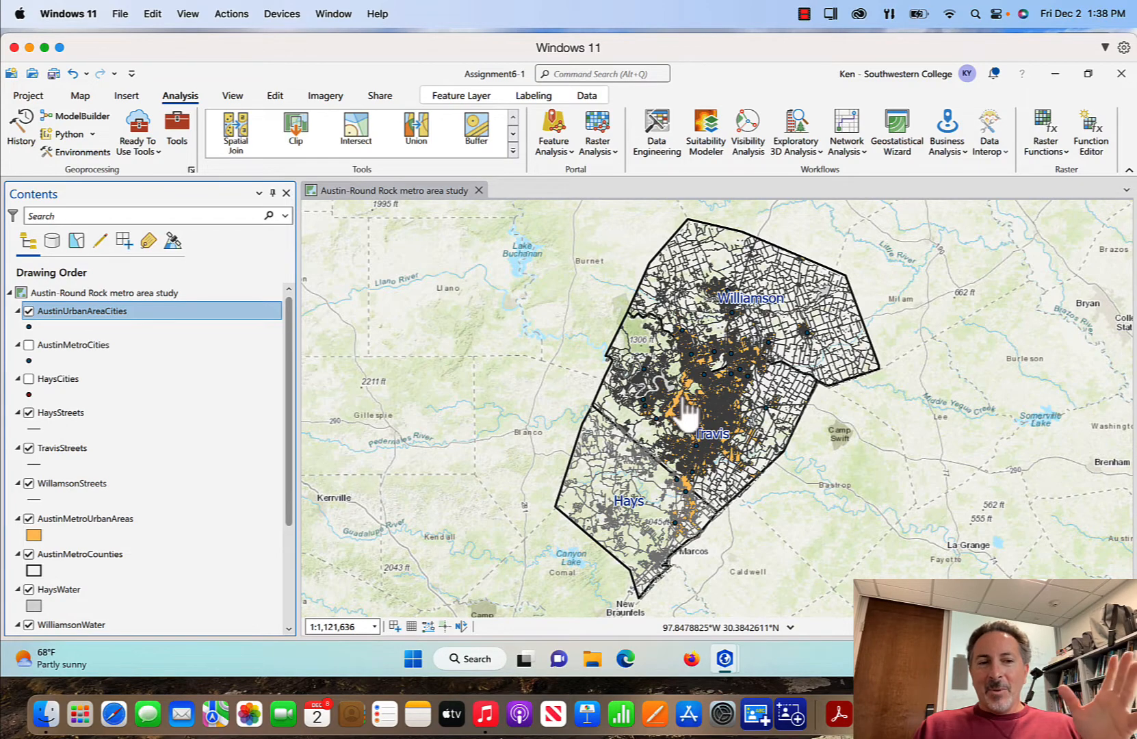
Start the Merge tool and add HaysStreets, TravisStreets and WillamsonStreets as its input datasets
left_click(66, 412)
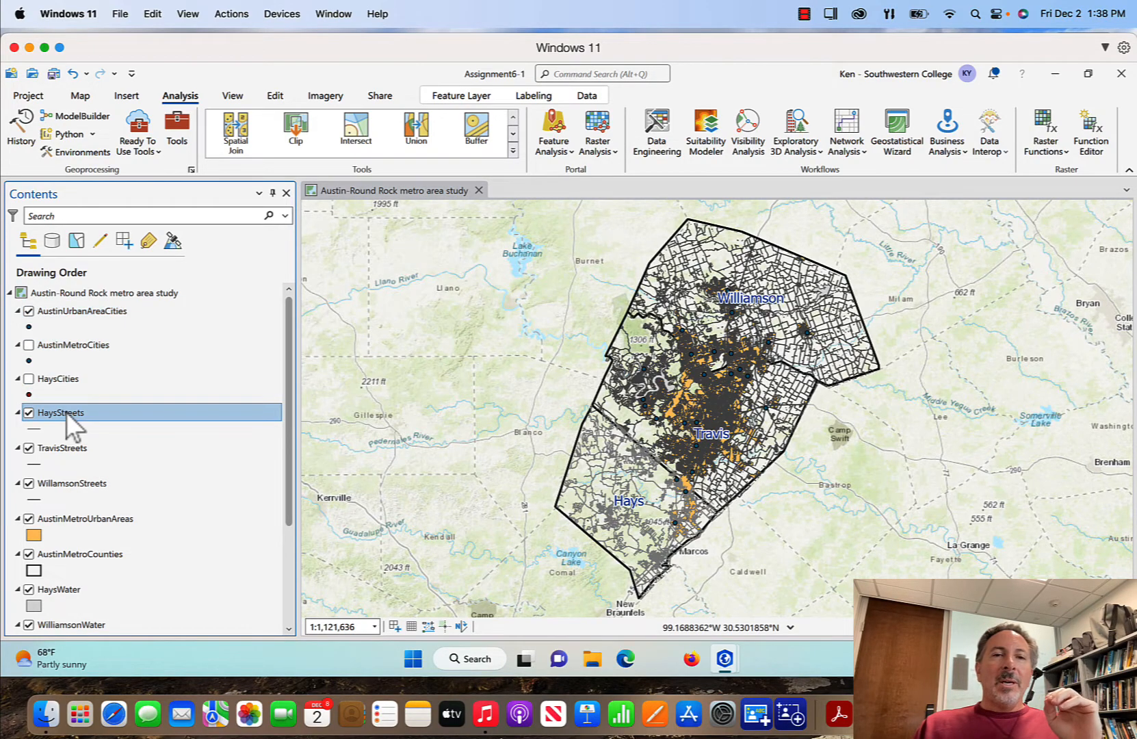
left_click(513, 130)
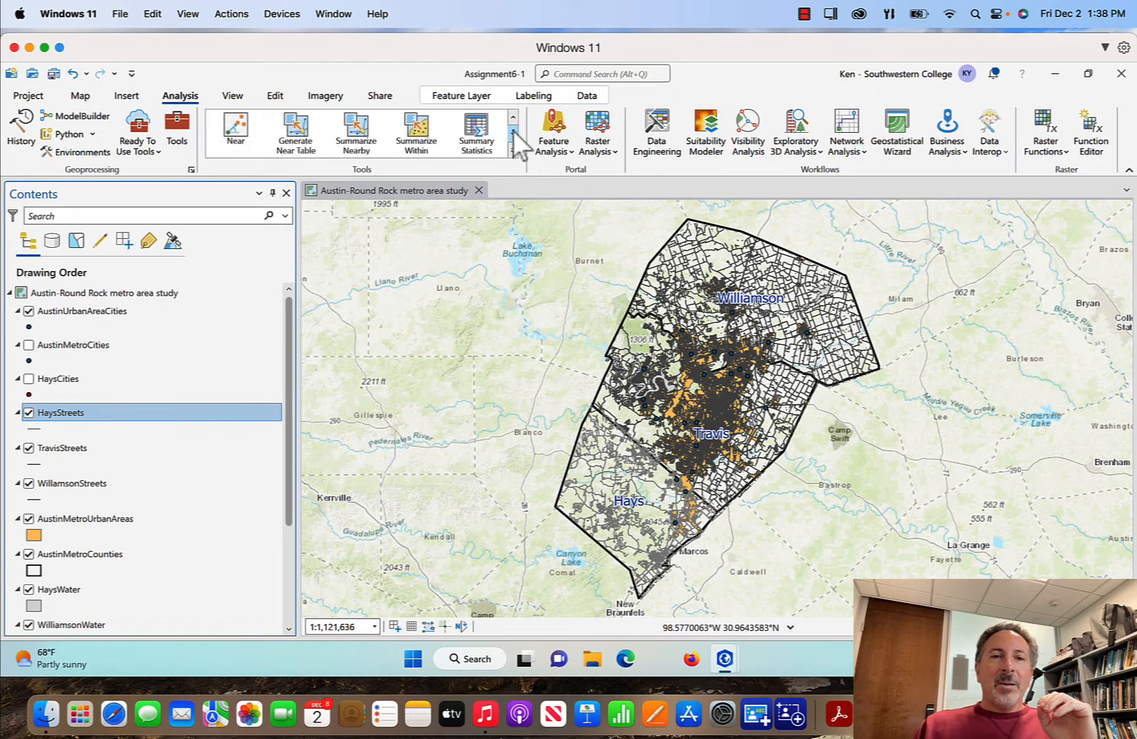
left_click(513, 131)
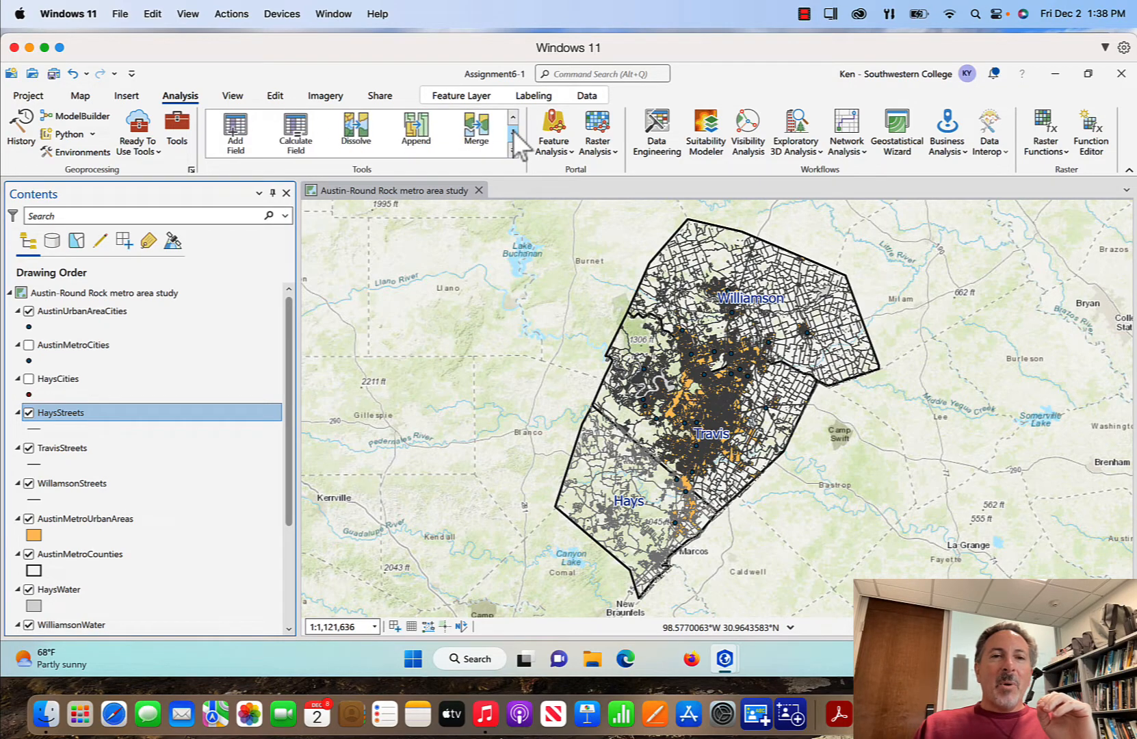
left_click(474, 132)
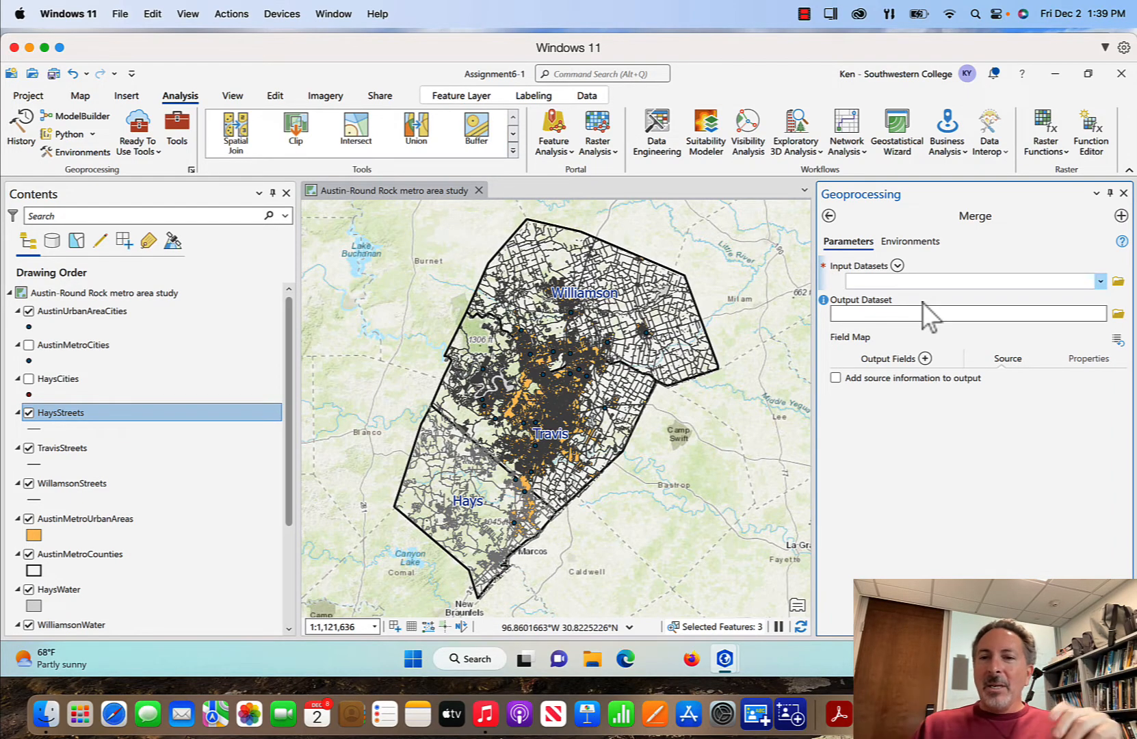
left_click(922, 281)
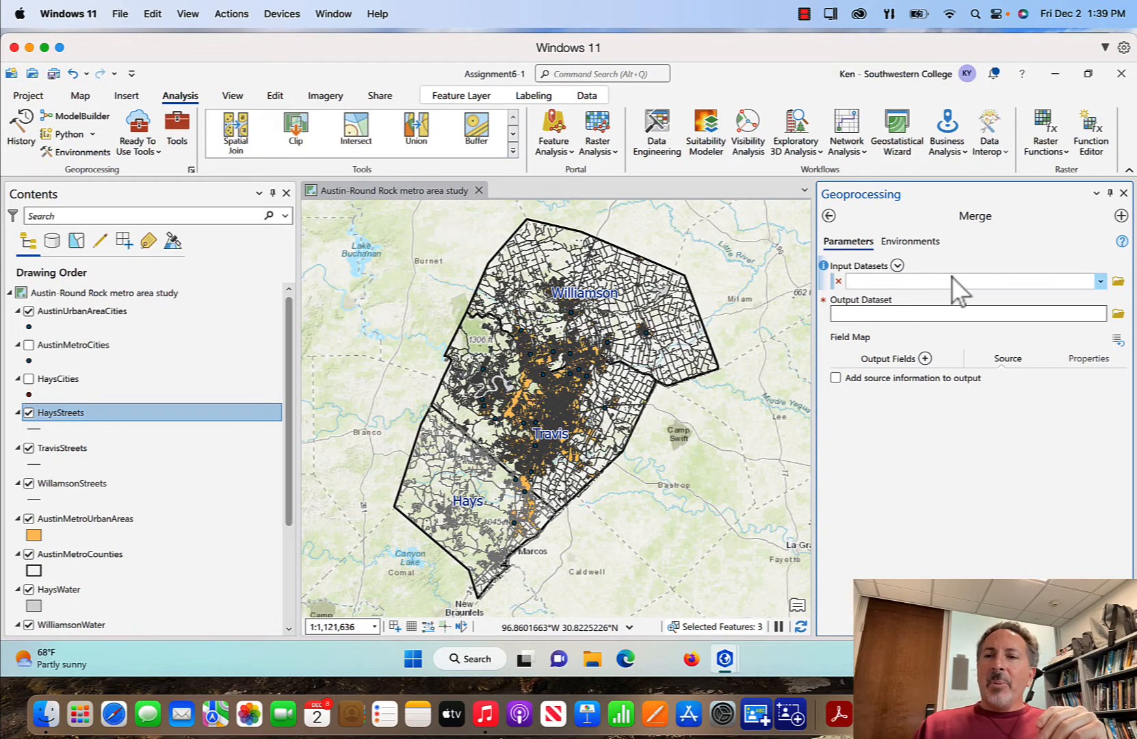
left_click(897, 266)
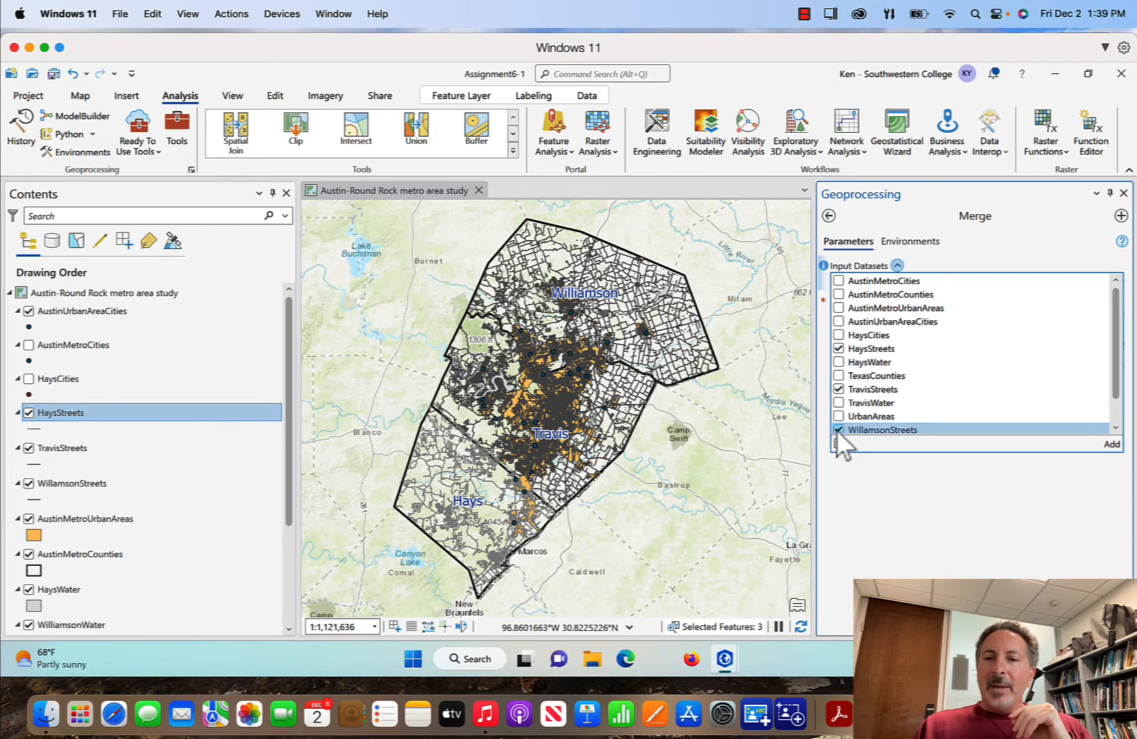
scroll(1116, 389, "down", 1)
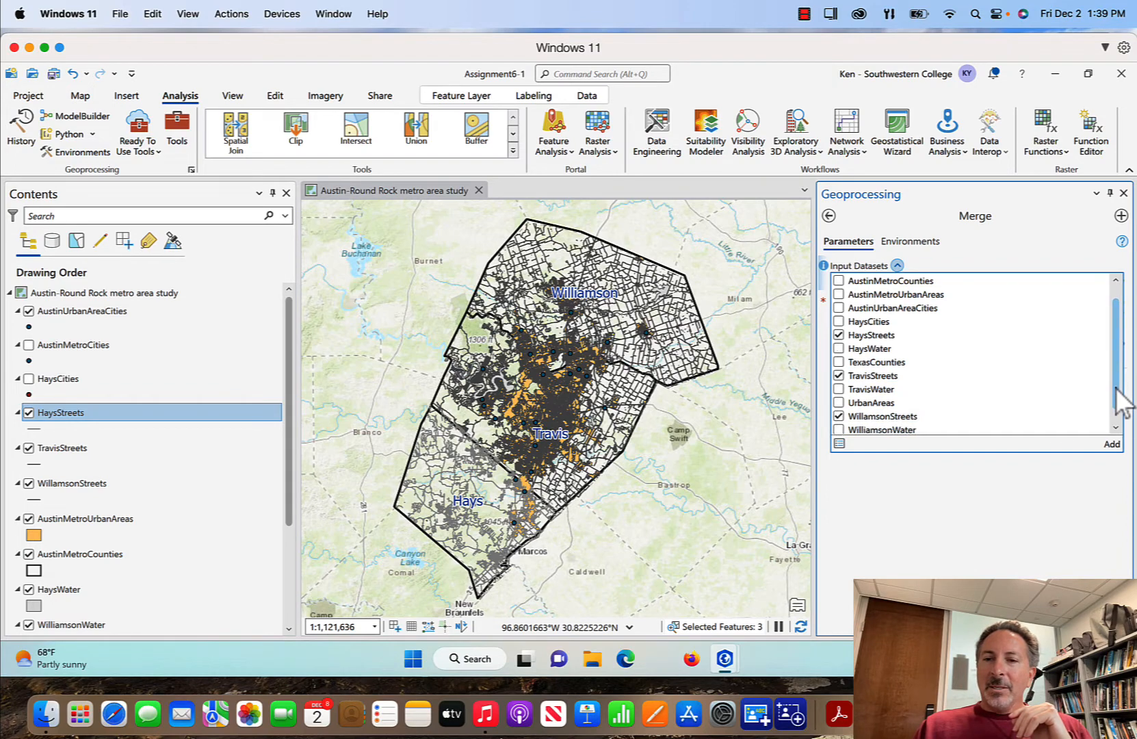
scroll(1117, 414, "up", 1)
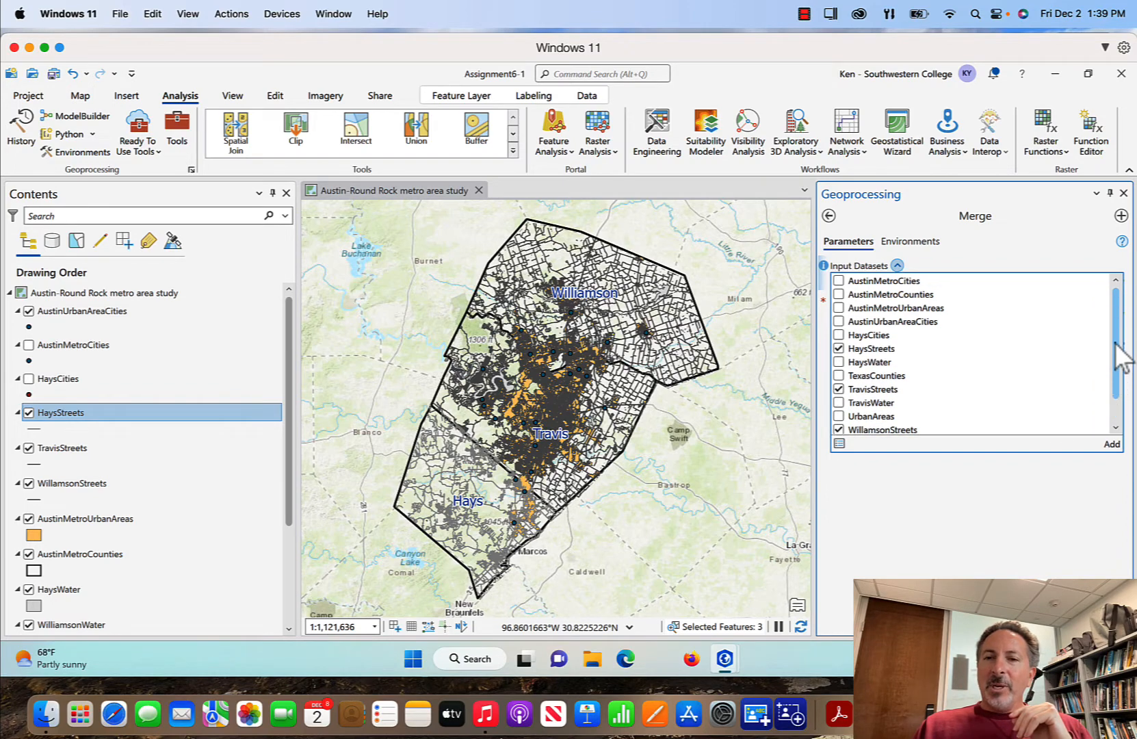
left_click(1112, 444)
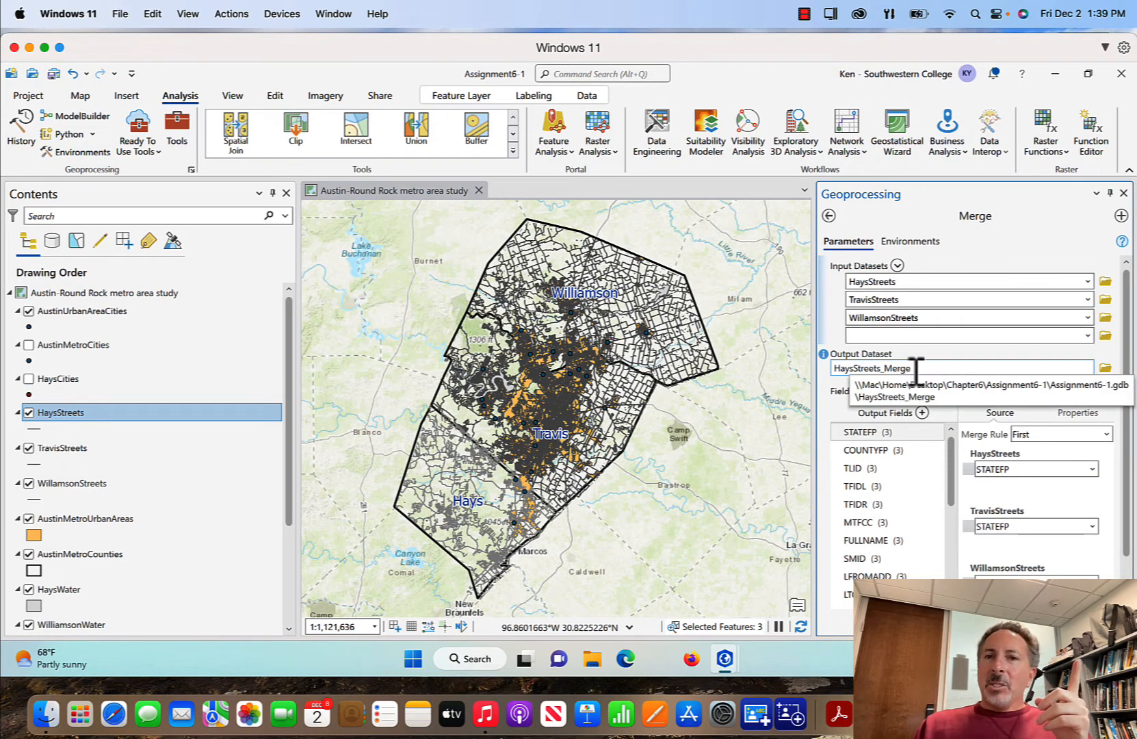
Name the merge output AustinMetroUrbanAreasStreets in the Assignment6-1 geodatabase, run the merge and close the tool
left_click(1078, 370)
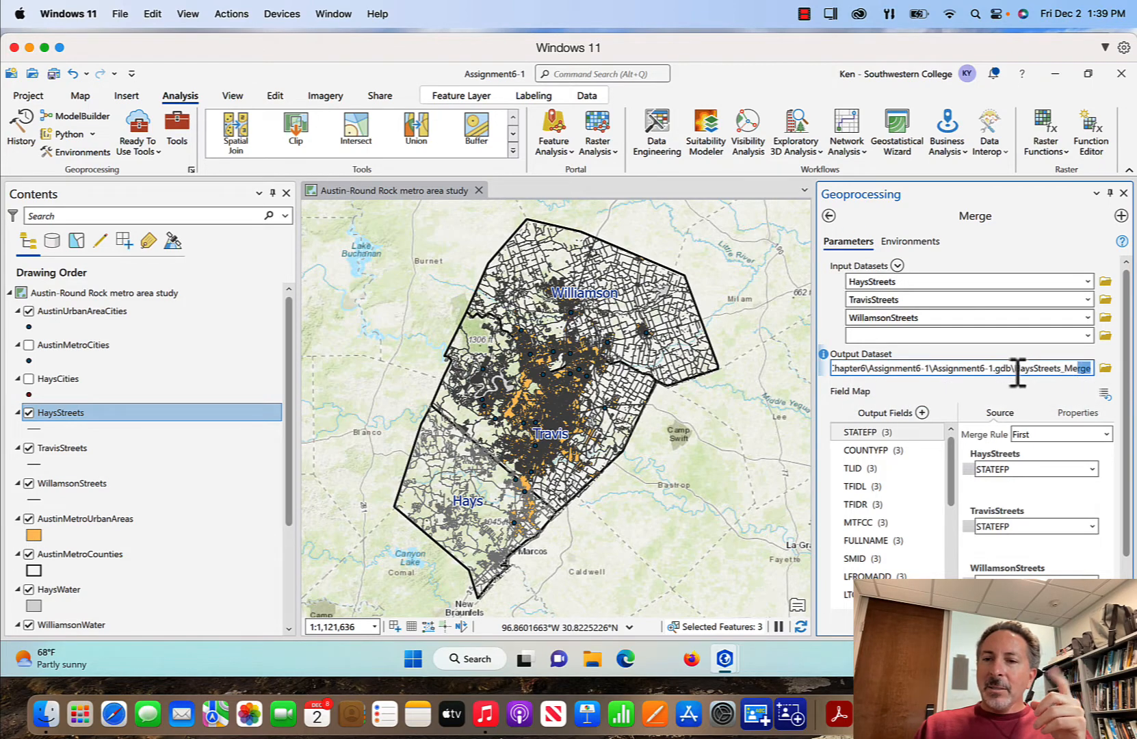
left_click_drag(1016, 369, 1075, 372)
type("A")
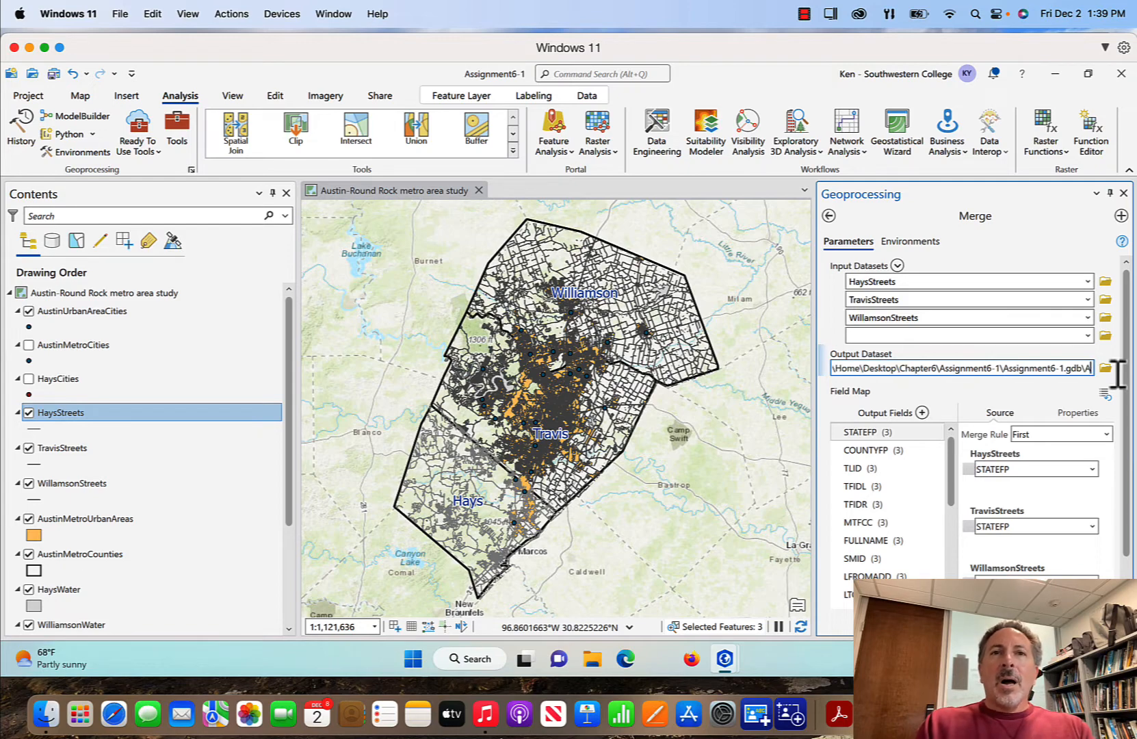
type("ustin")
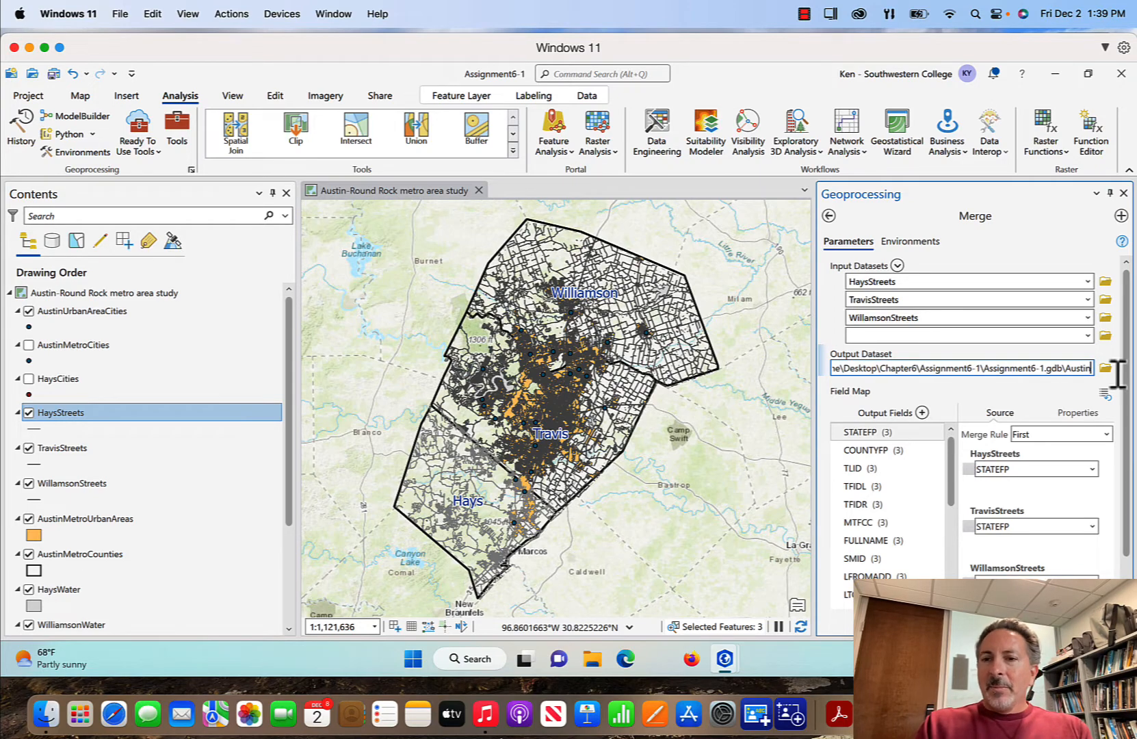
type("Metr")
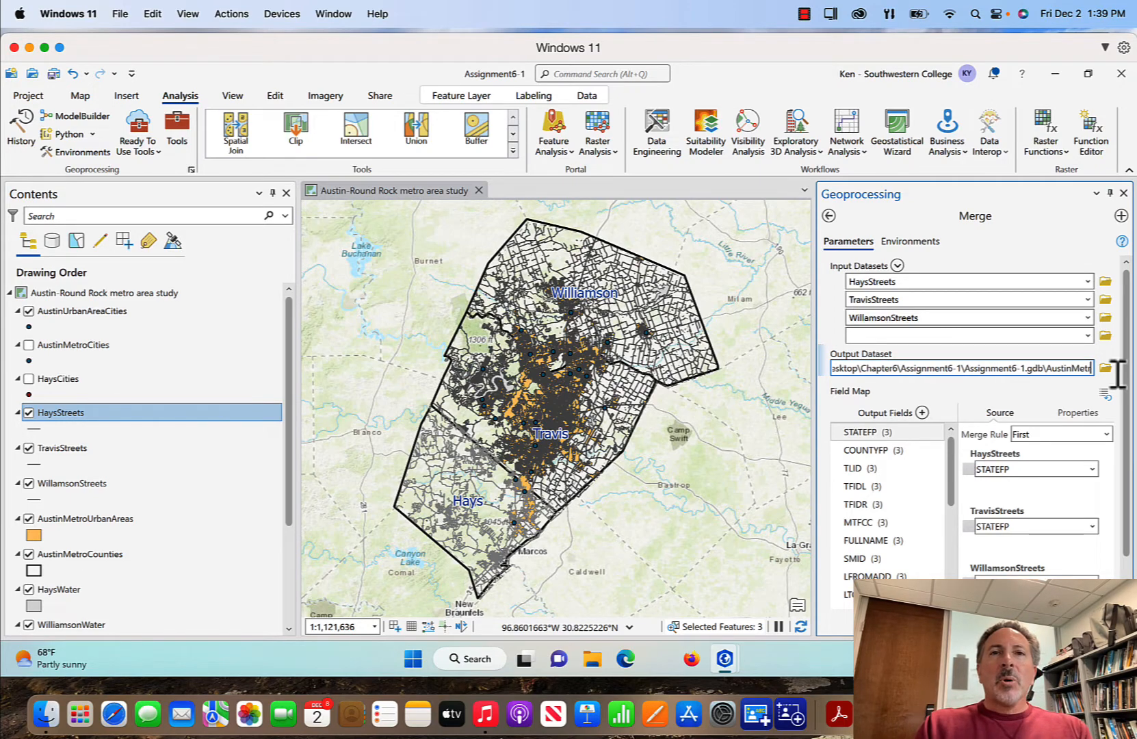
type("oUrbanAr")
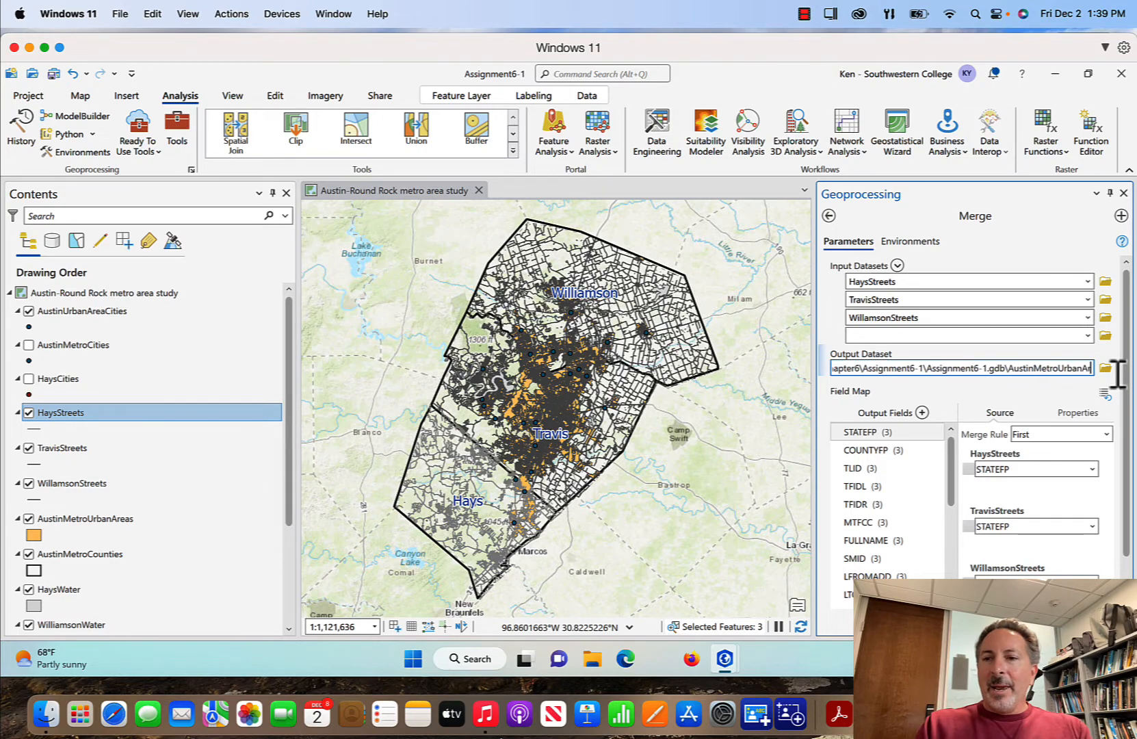
type("easStreets")
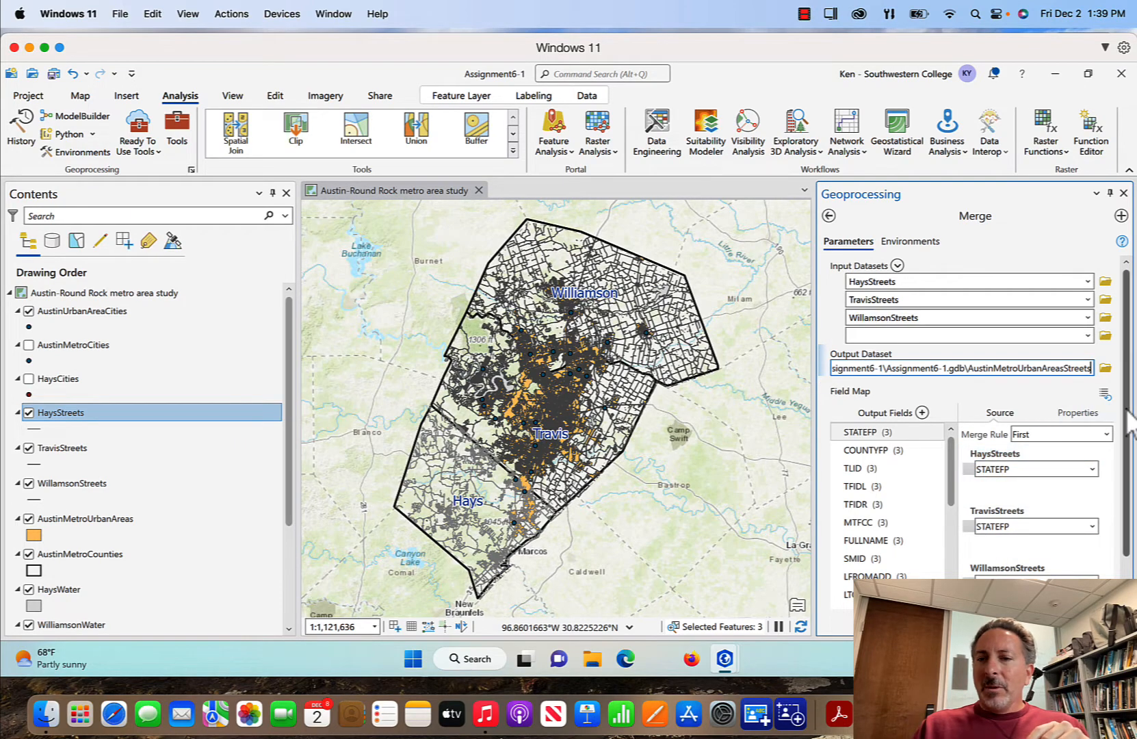
scroll(1127, 427, "down", 1)
scroll(1128, 438, "down", 1)
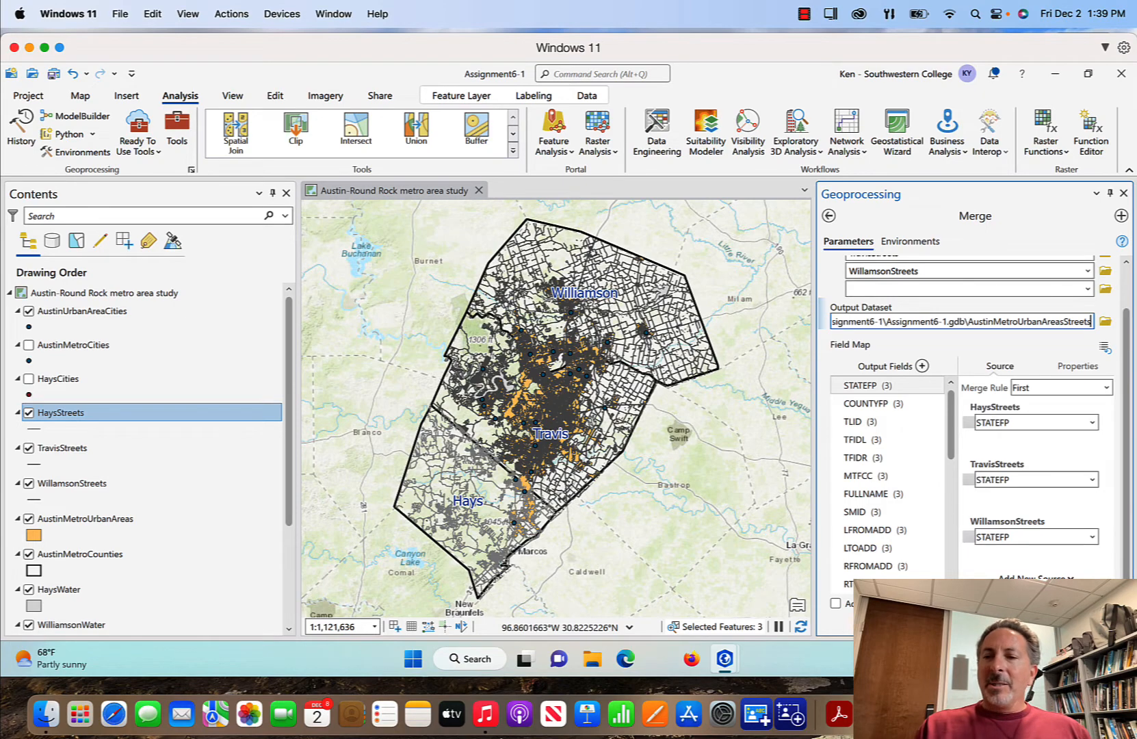
left_click(1099, 624)
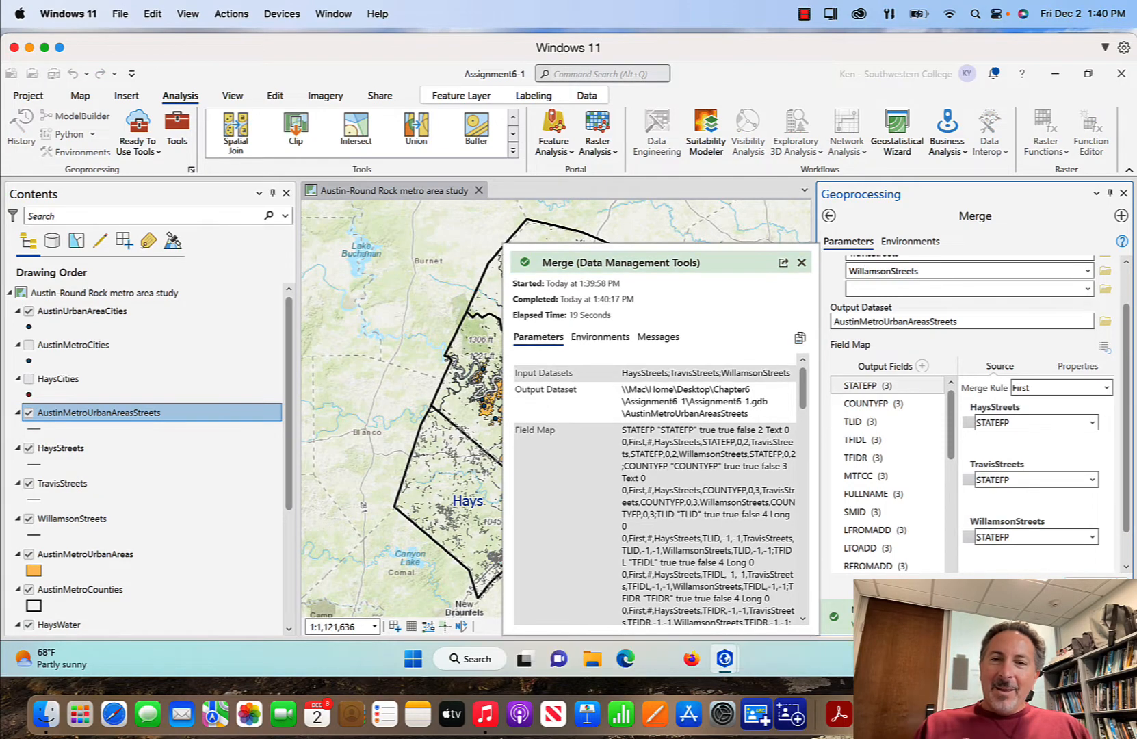
left_click(1124, 193)
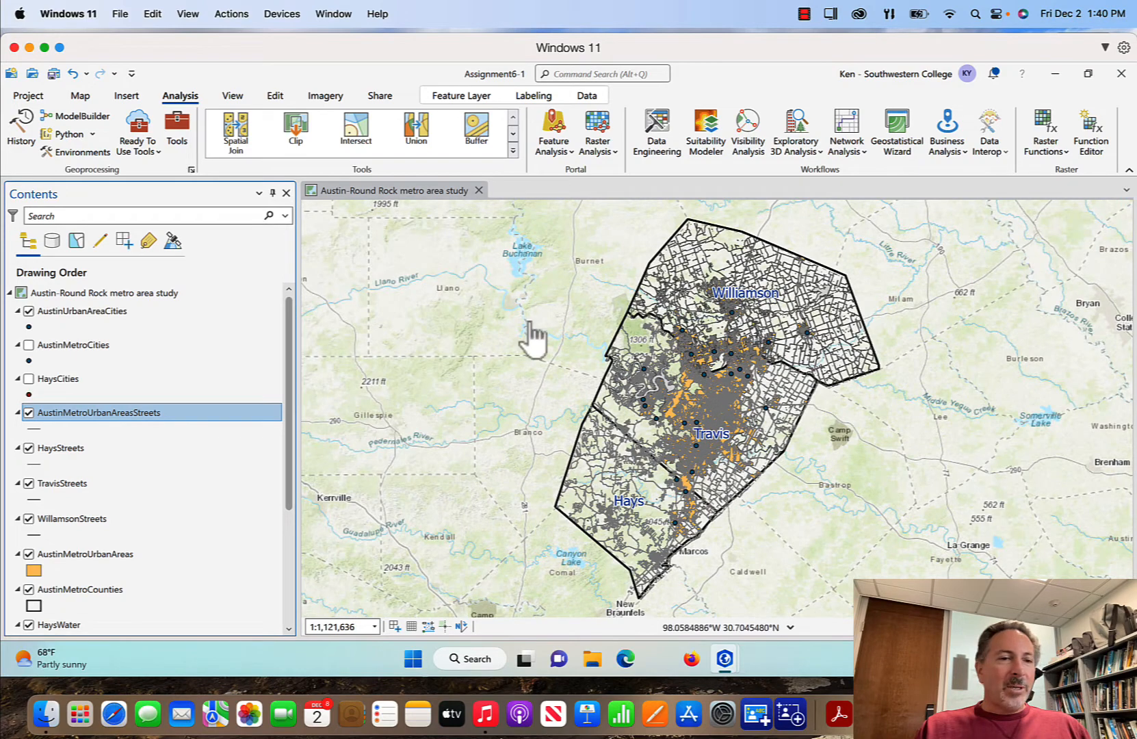
Hide the HaysStreets, TravisStreets and WillamsonStreets layers so only the merged streets layer is displayed
left_click(28, 448)
left_click(29, 483)
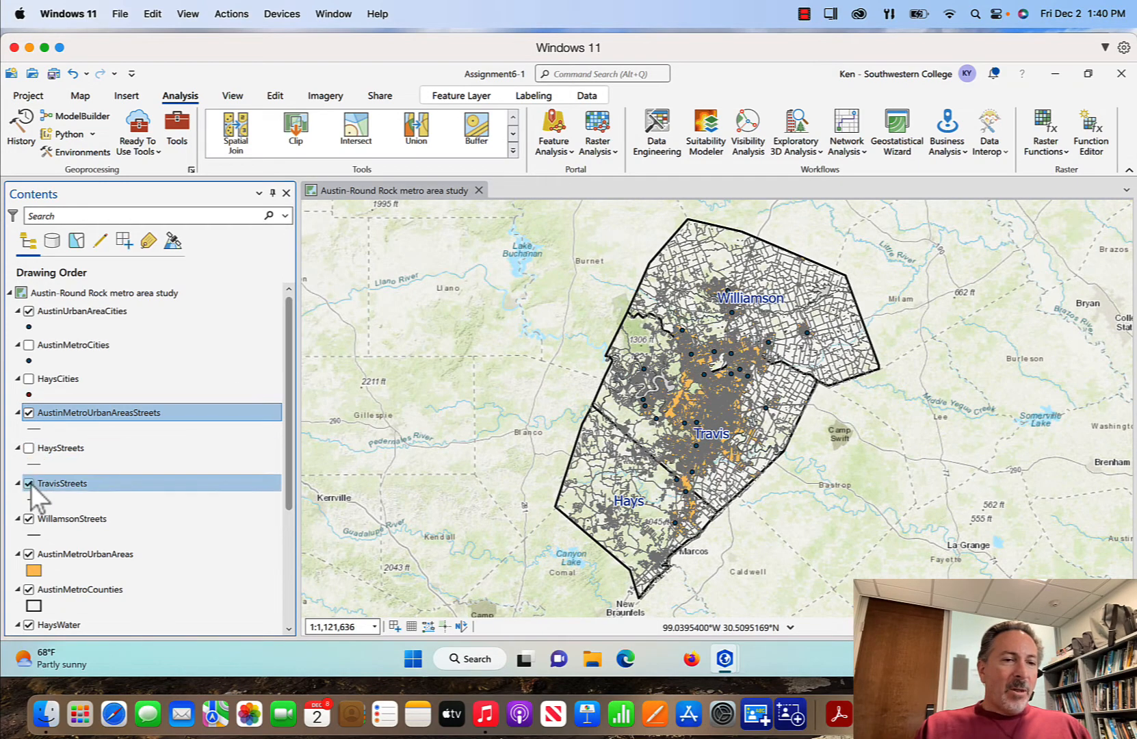
left_click(31, 485)
left_click(29, 518)
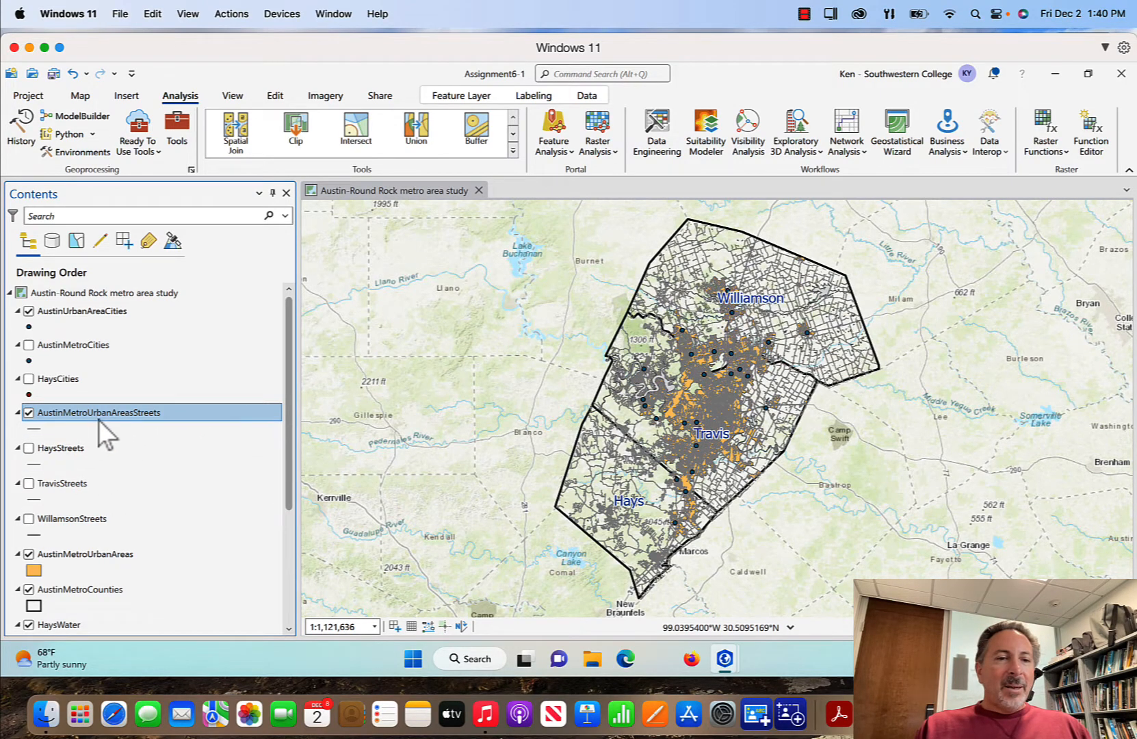
Check the merged AustinMetroUrbanAreasStreets layer by toggling its visibility, leaving it shown
left_click(28, 414)
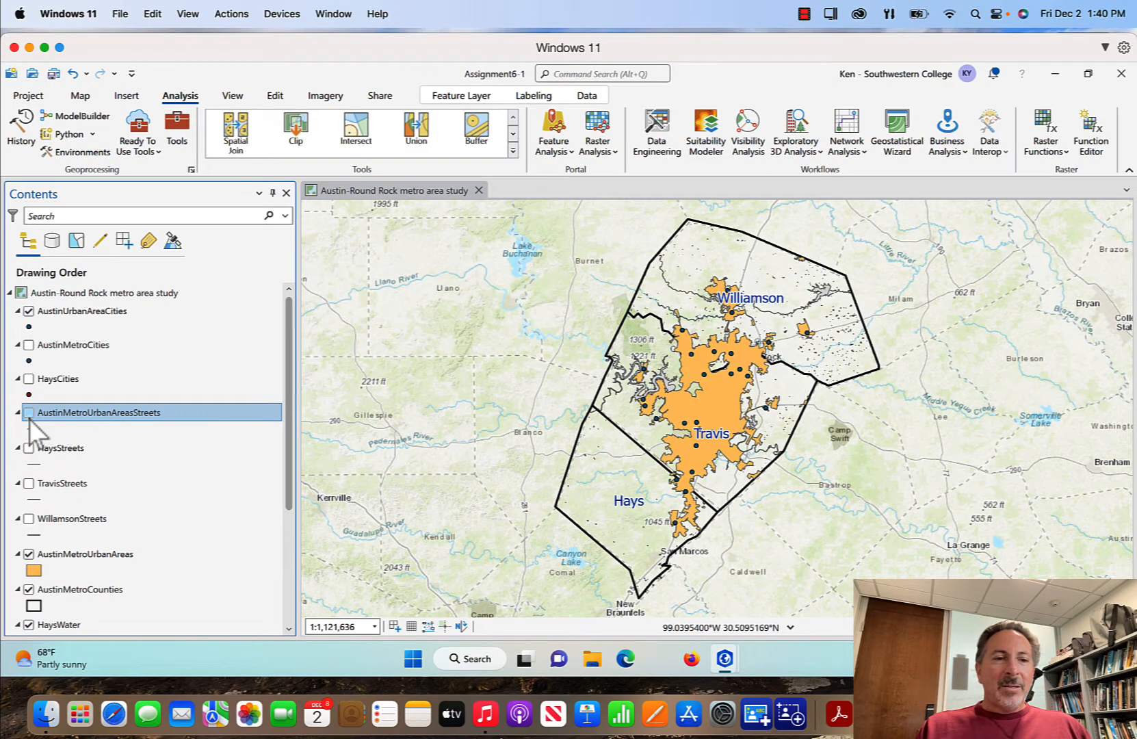
left_click(28, 413)
left_click(28, 413)
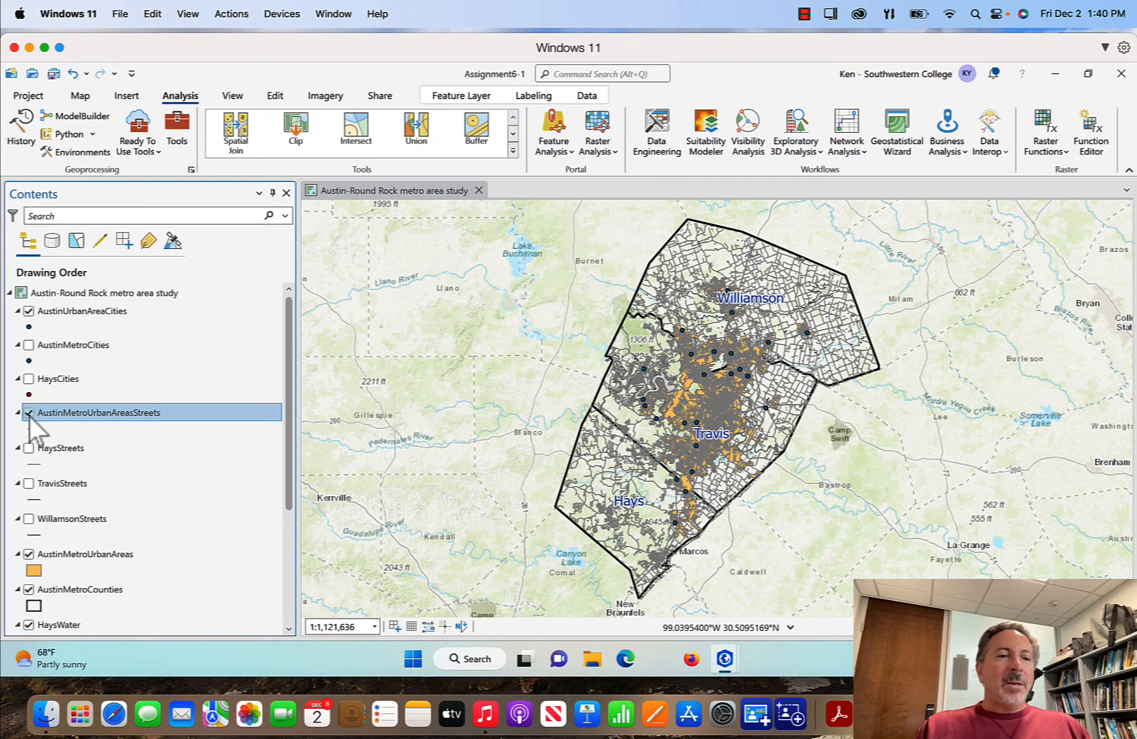
Remove the HaysStreets, TravisStreets and WillamsonStreets layers from the map
right_click(63, 450)
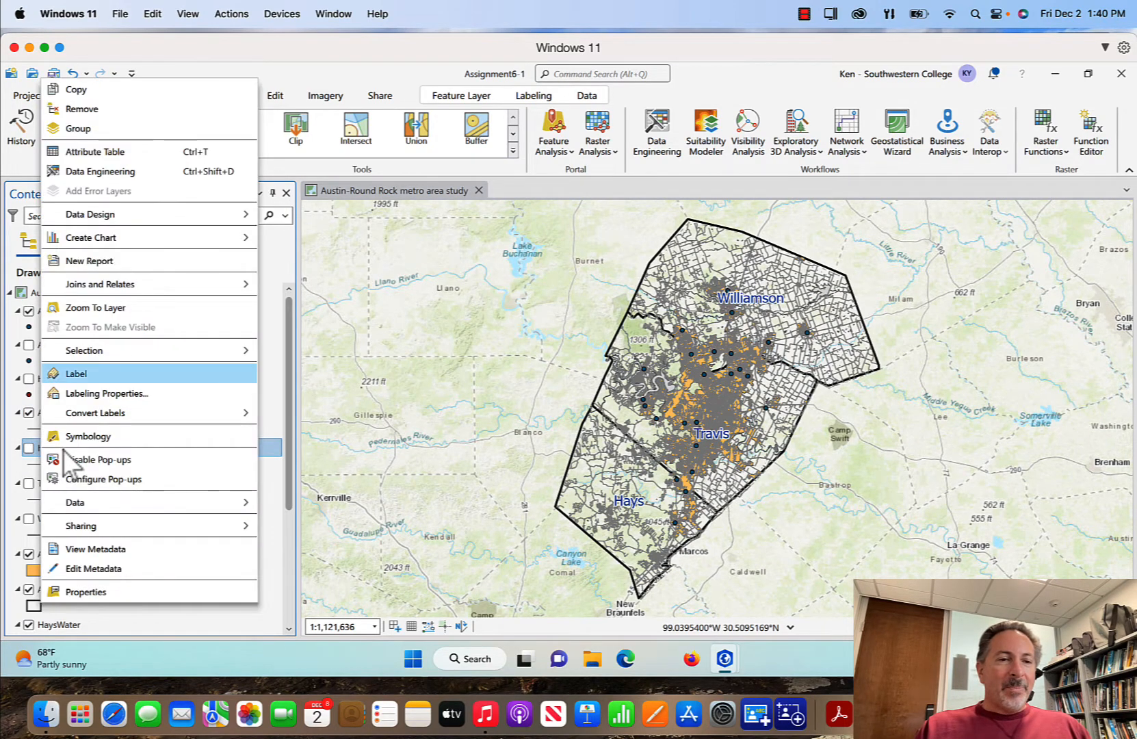
left_click(111, 111)
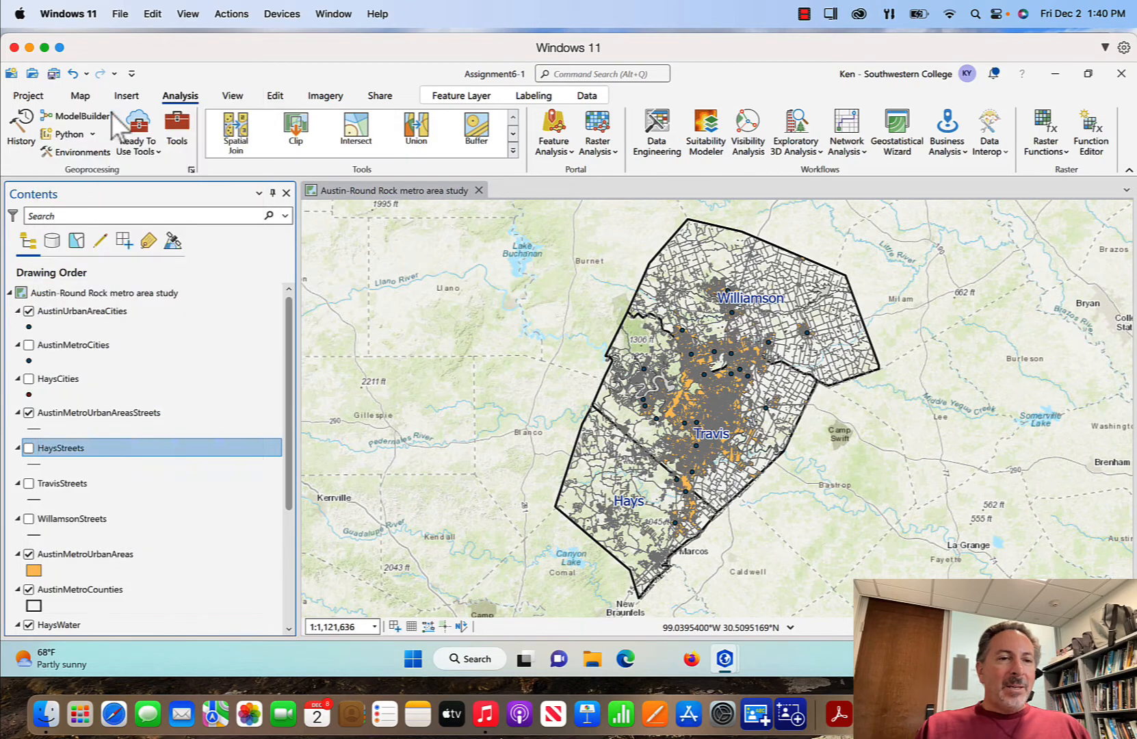
left_click(72, 450)
right_click(71, 452)
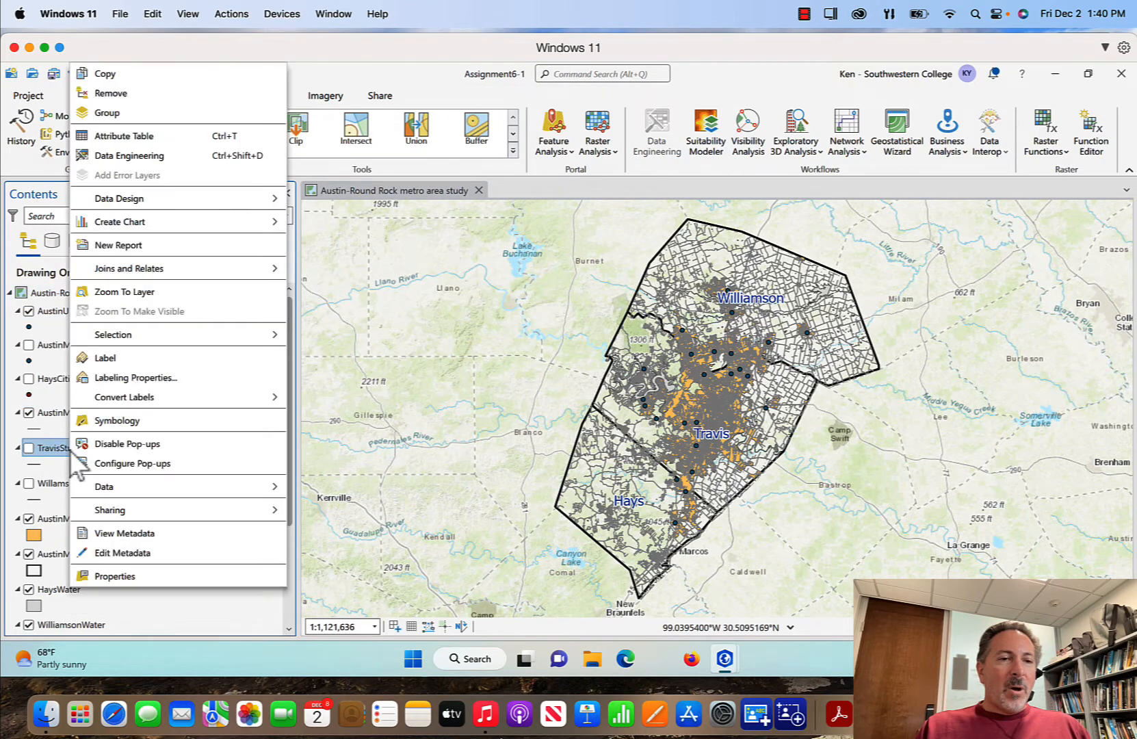
left_click(115, 93)
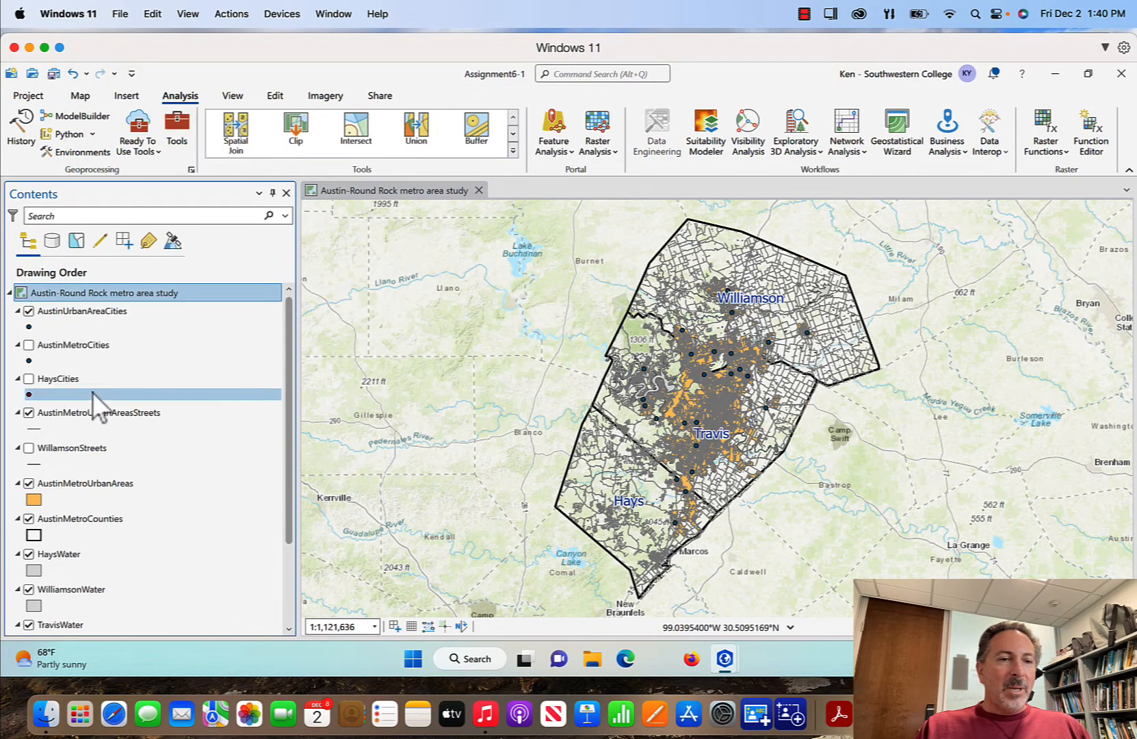
left_click(88, 453)
right_click(88, 453)
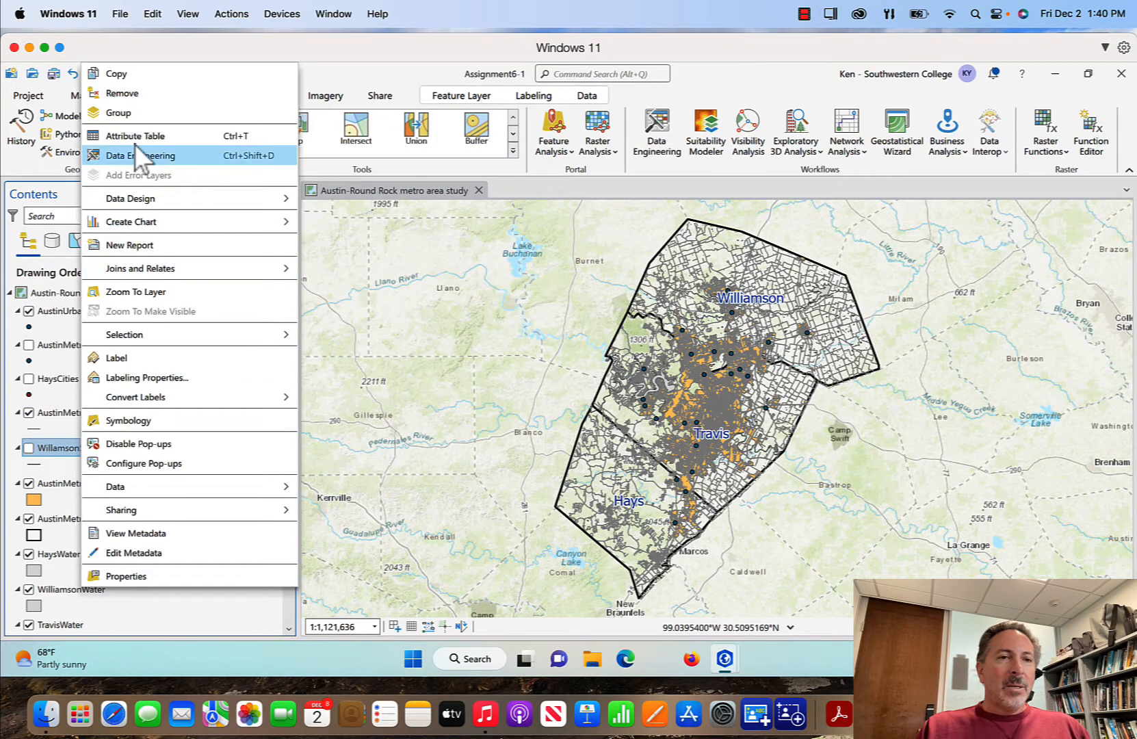
left_click(136, 94)
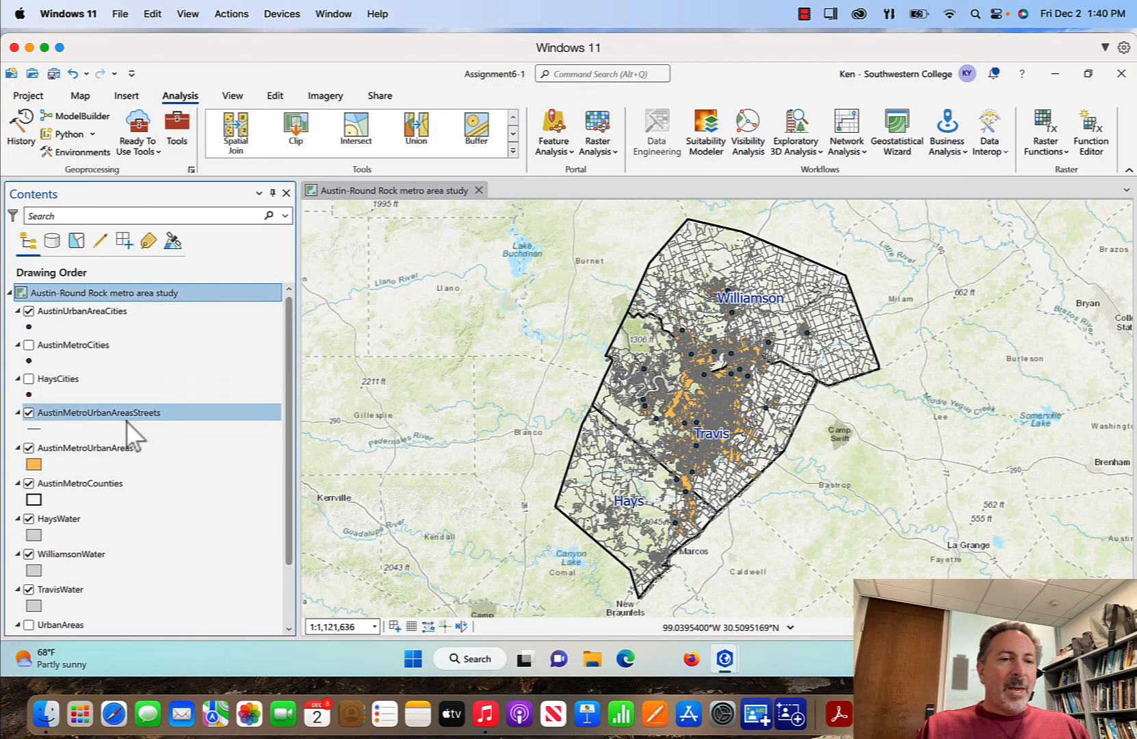
Remove the original UrbanAreas and TexasCounties layers from the map
left_click_drag(289, 517, 286, 581)
left_click(82, 553)
right_click(80, 553)
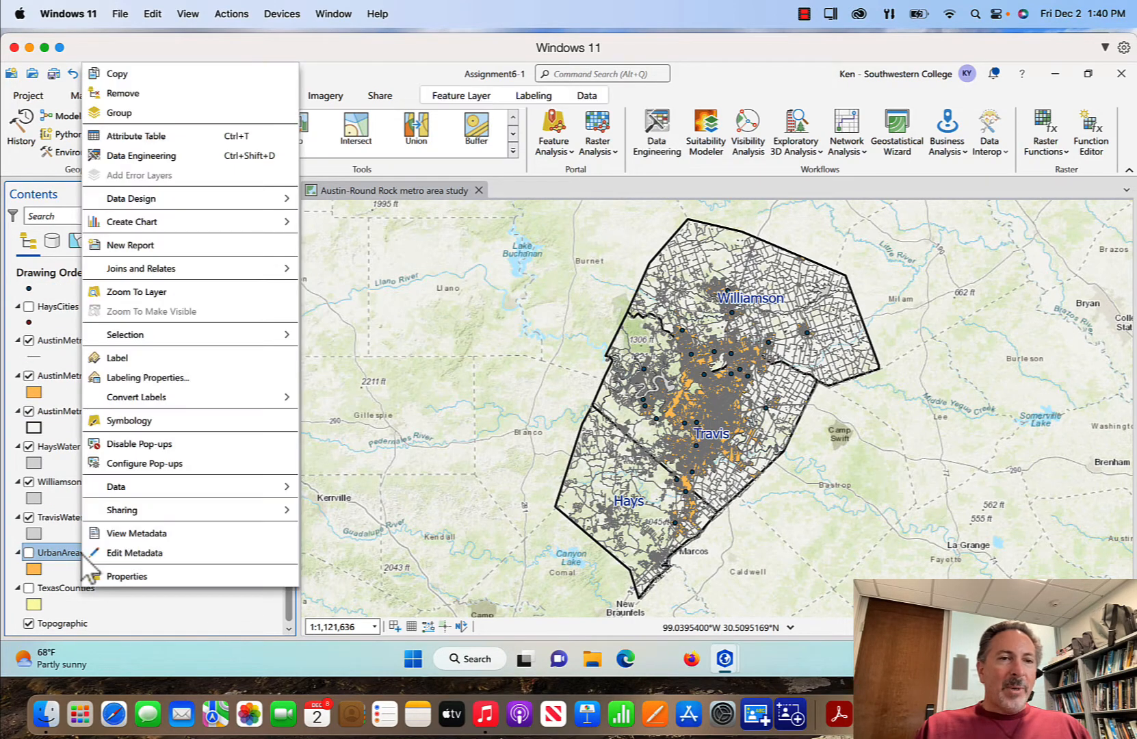
left_click(150, 93)
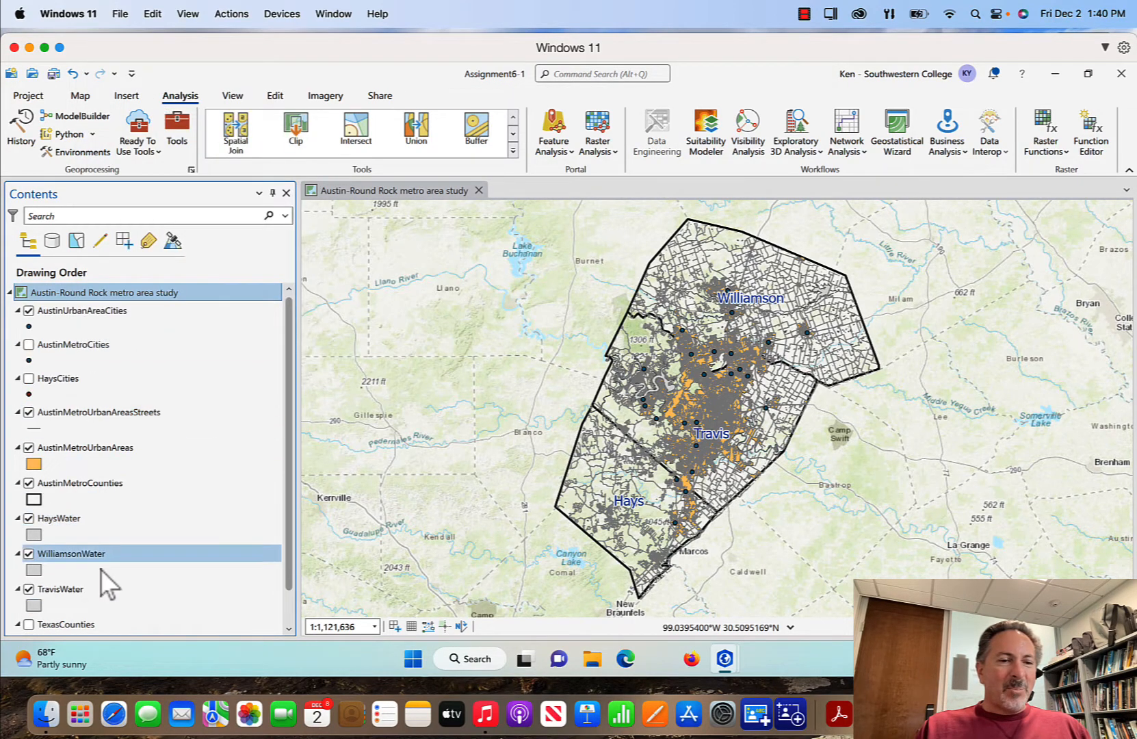
left_click_drag(287, 528, 282, 589)
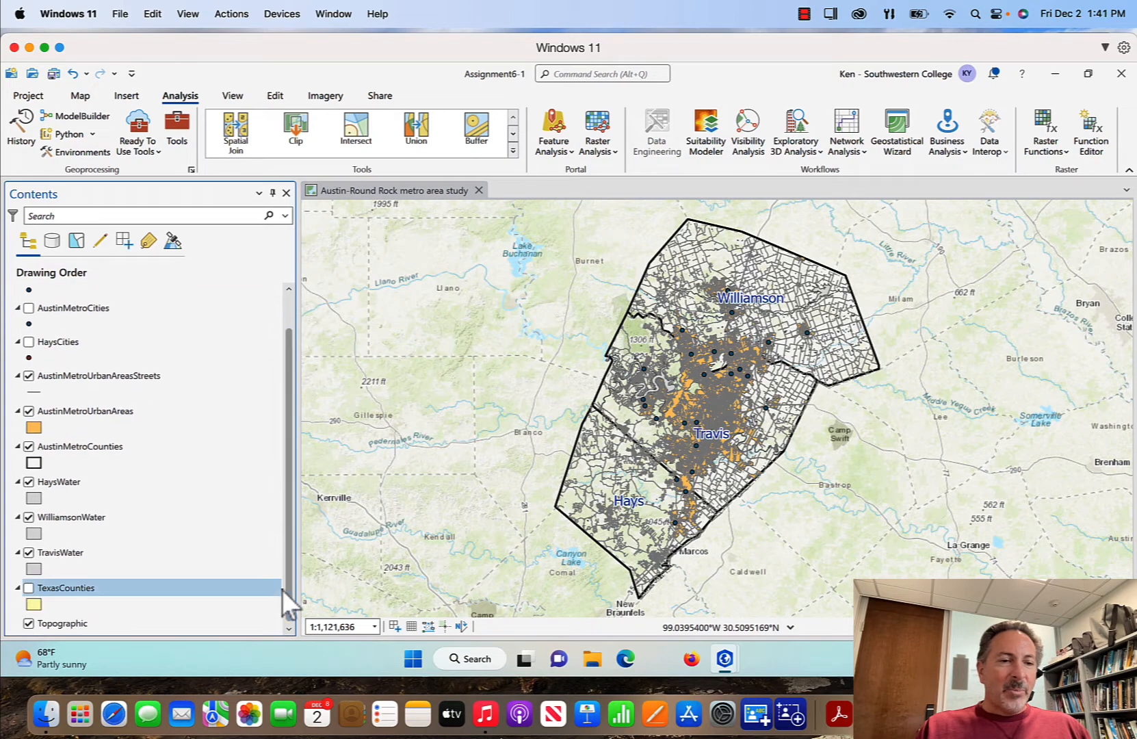
right_click(75, 587)
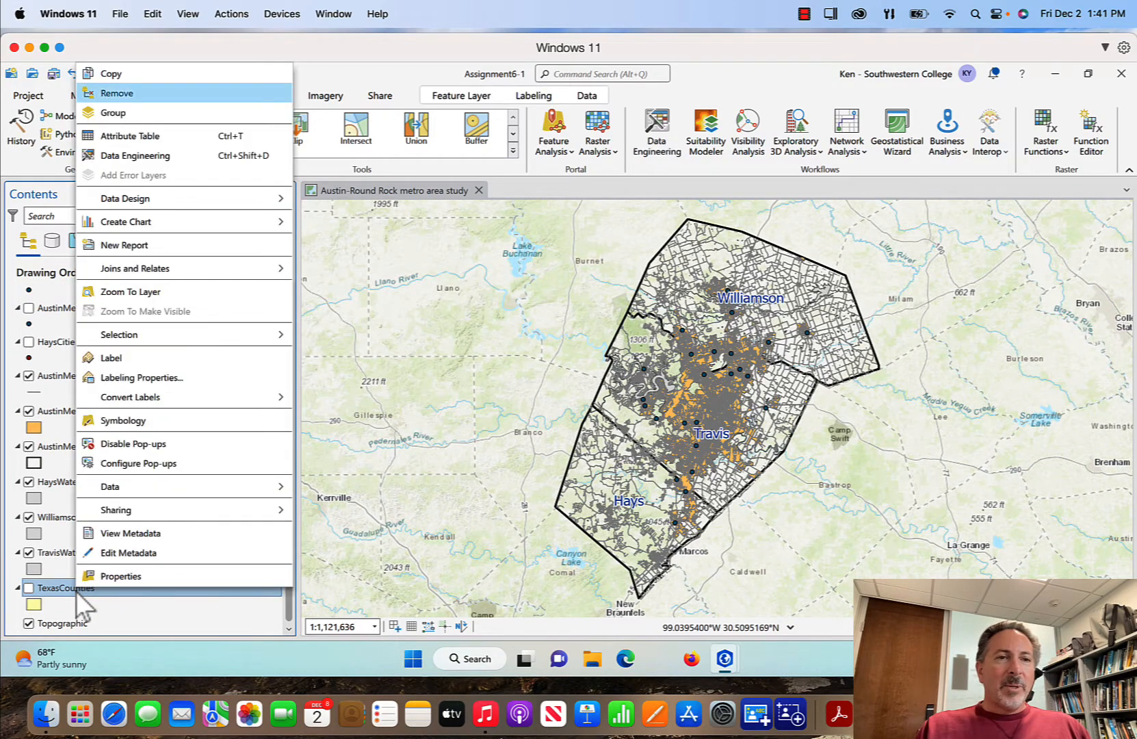
left_click(127, 94)
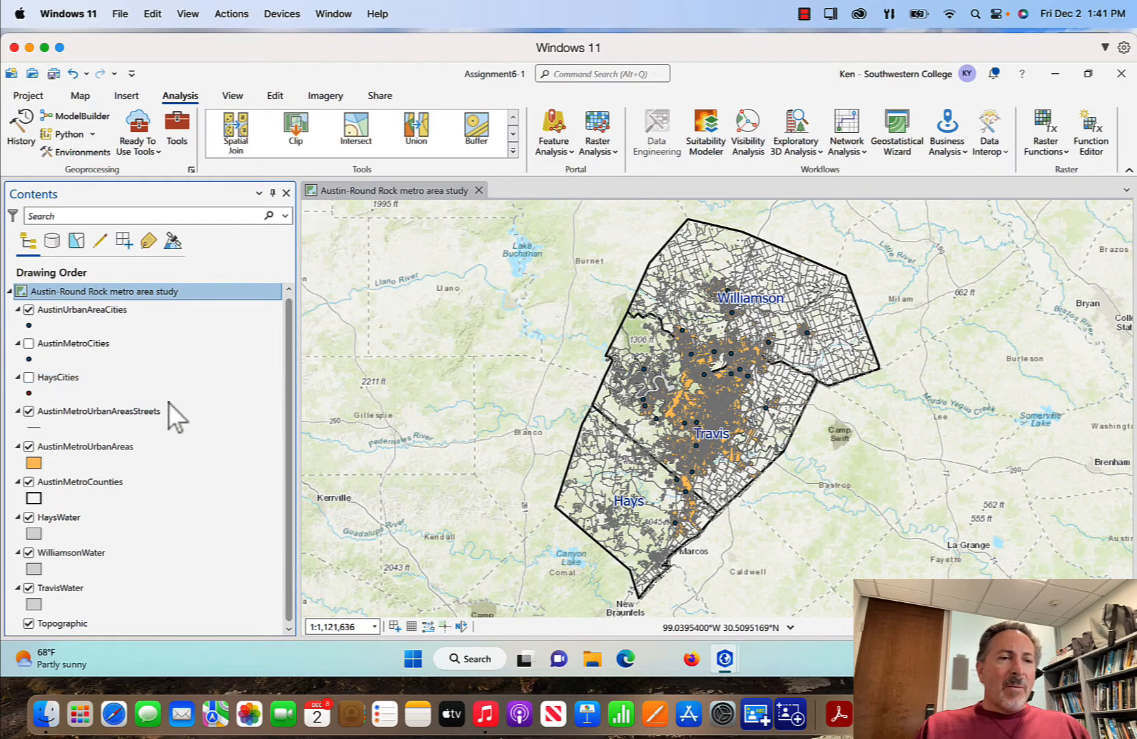
Remove the HaysCities layer from the map and toggle the AustinMetroUrbanAreasStreets layer to compare it with the urban areas, leaving it shown
right_click(70, 379)
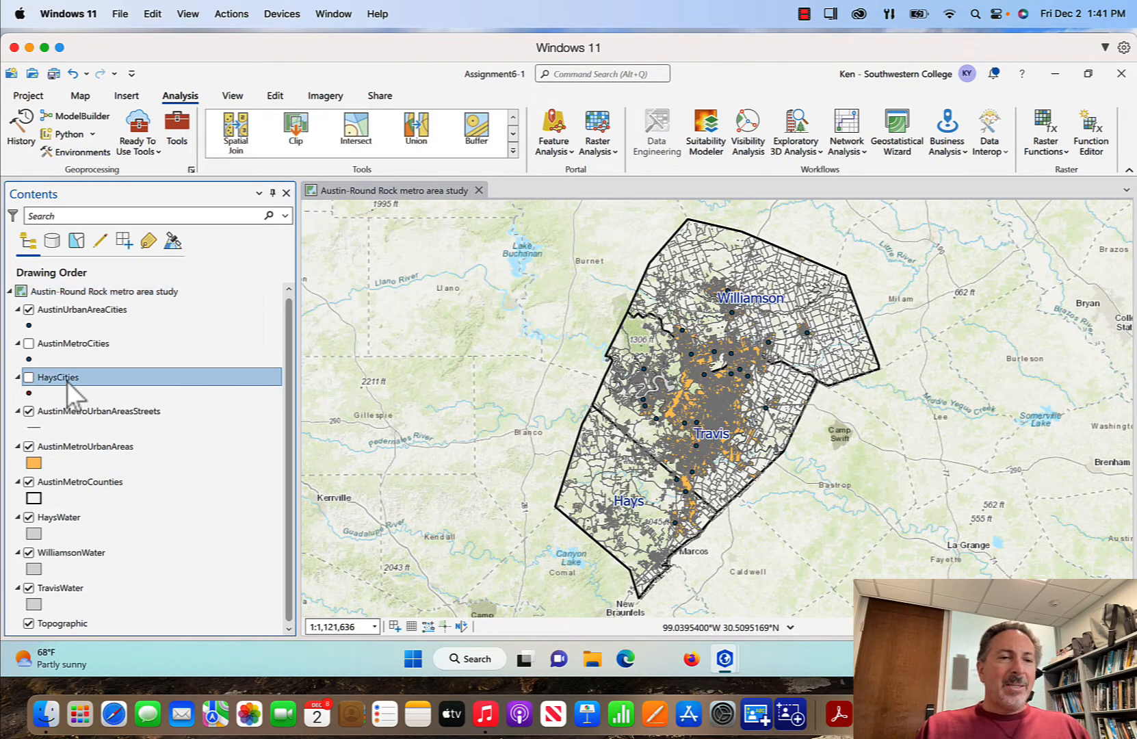
left_click(106, 95)
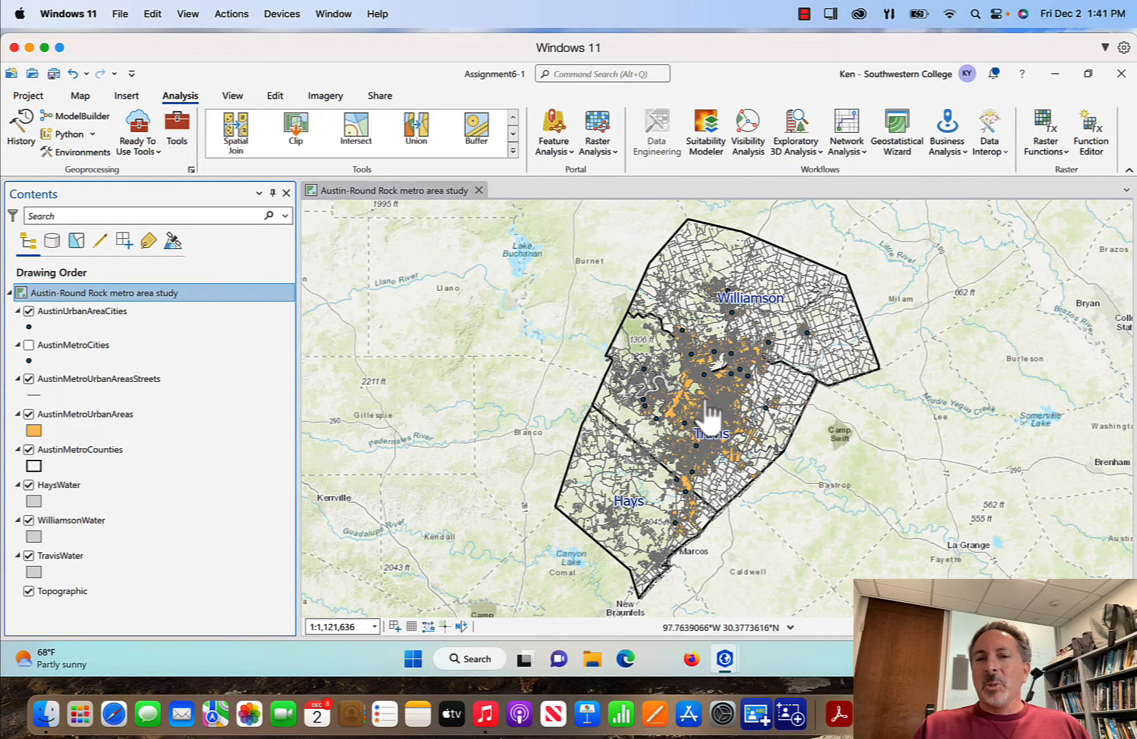
left_click(29, 379)
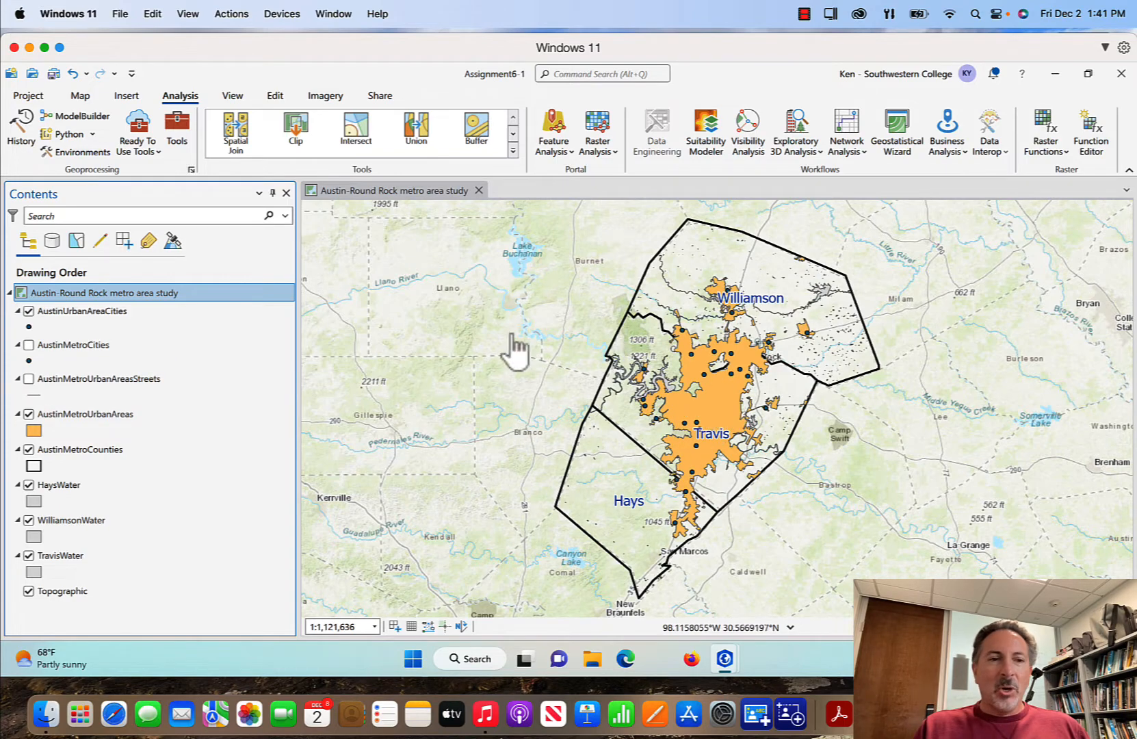
left_click(28, 379)
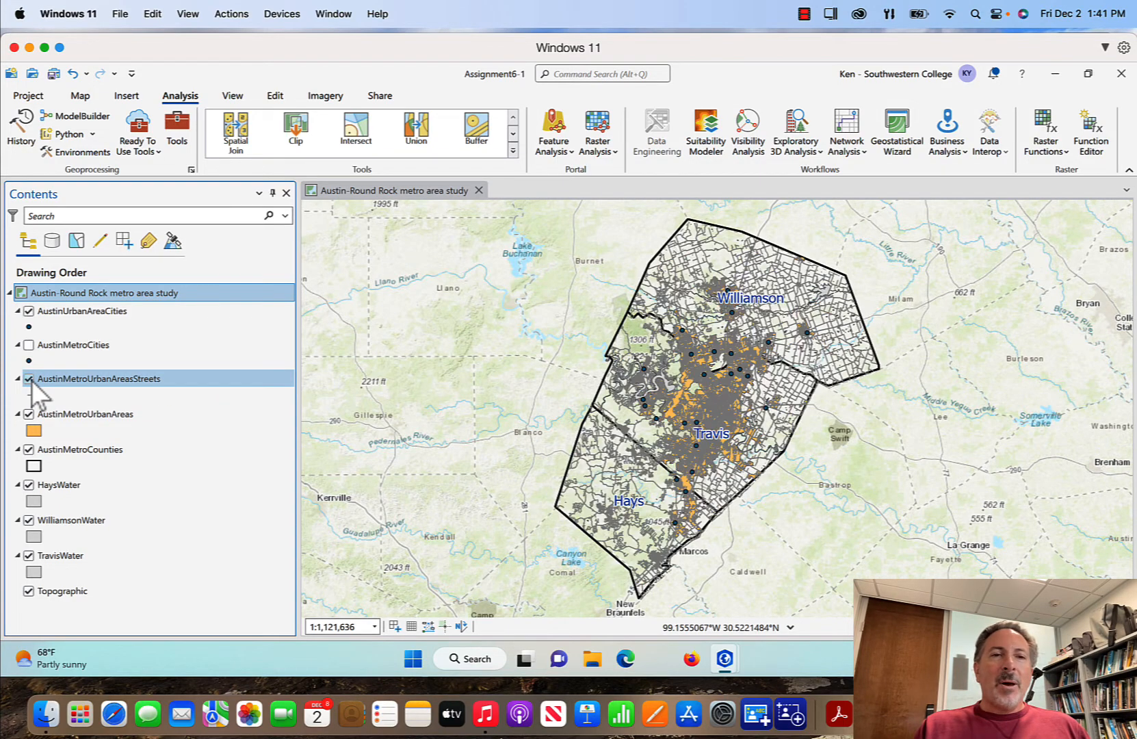
Clip the AustinMetroUrbanAreasStreets layer to the AustinMetroUrbanAreas boundary, keeping the default output name
left_click(298, 130)
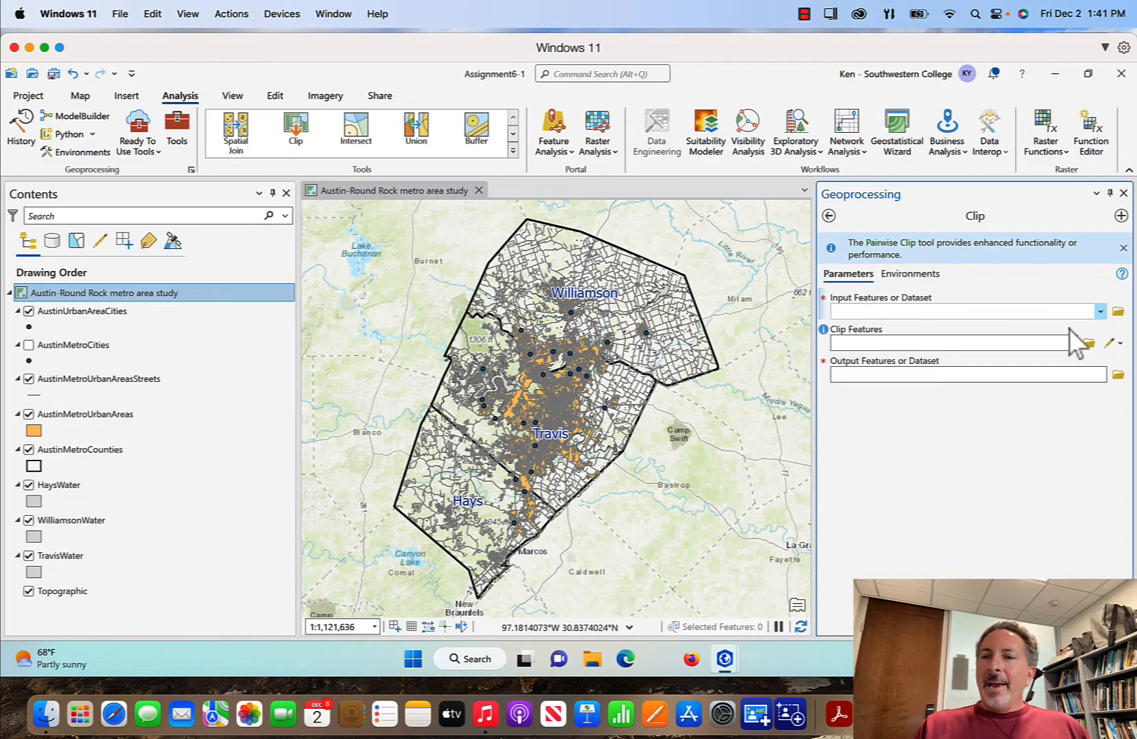
left_click(1101, 312)
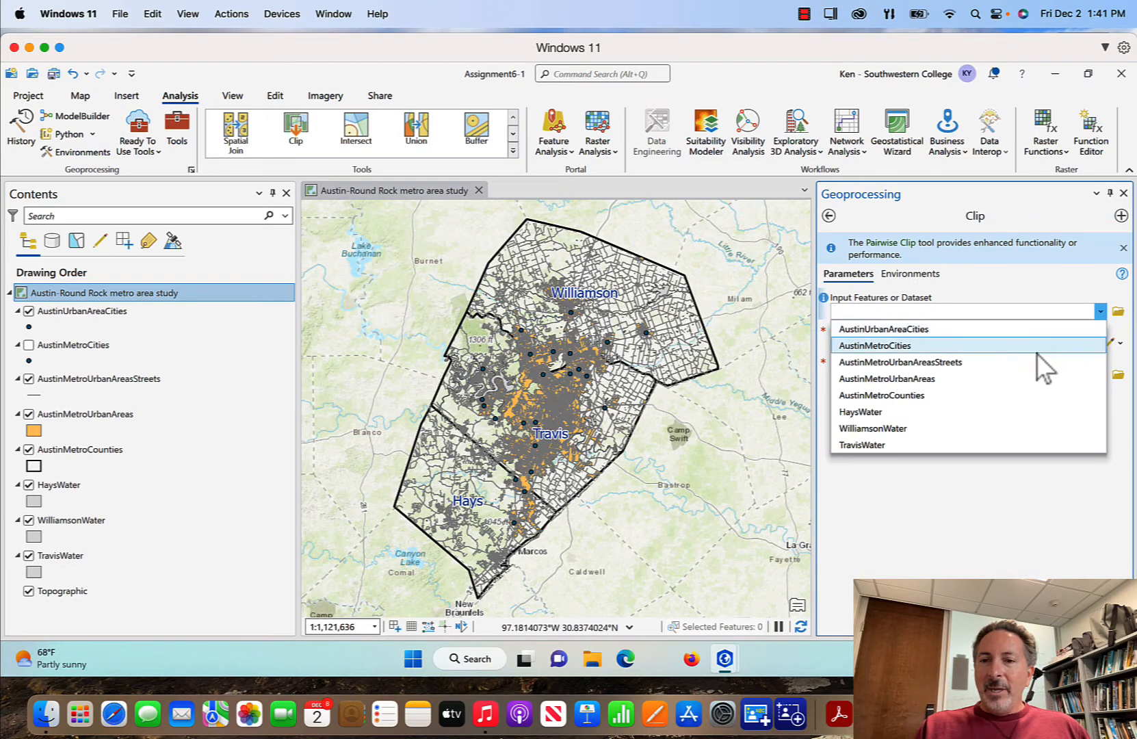
left_click(1034, 362)
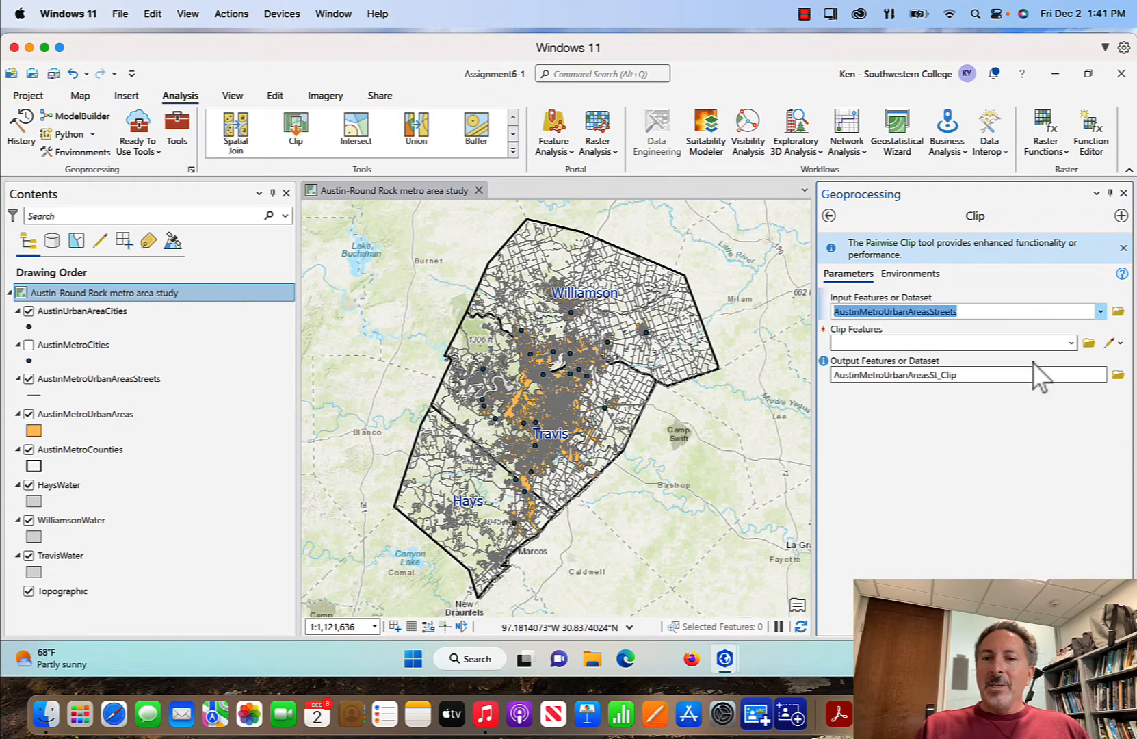
left_click(1072, 343)
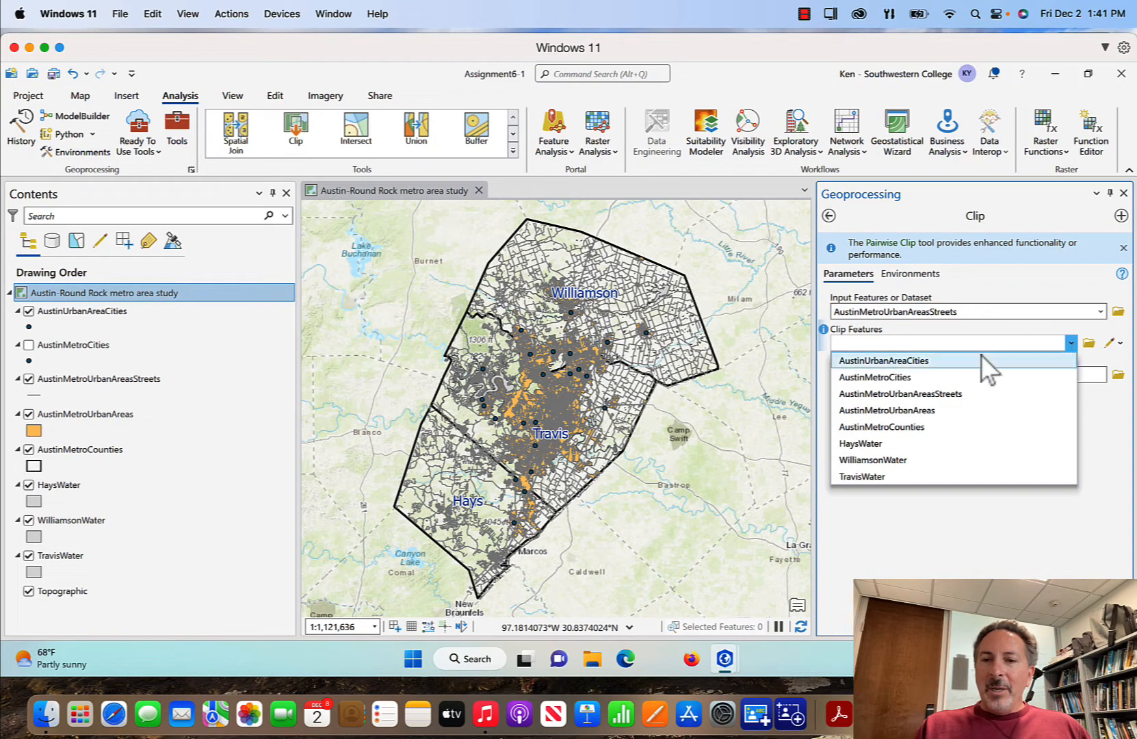
left_click(937, 410)
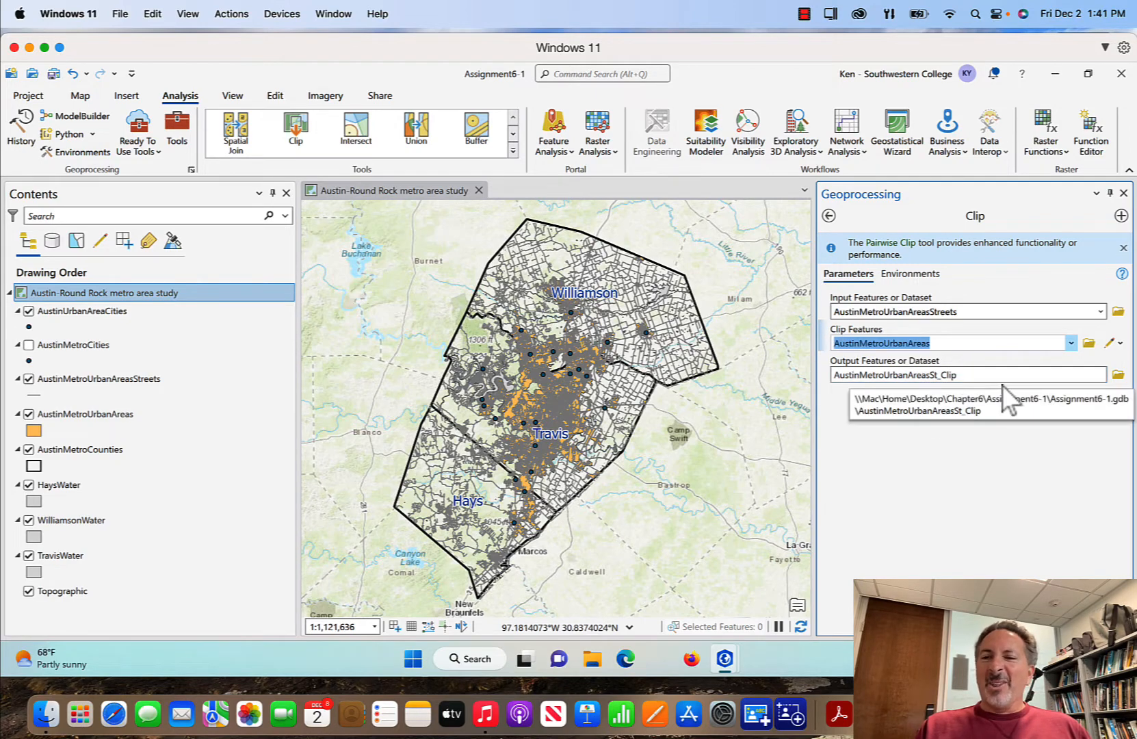
left_click(1094, 624)
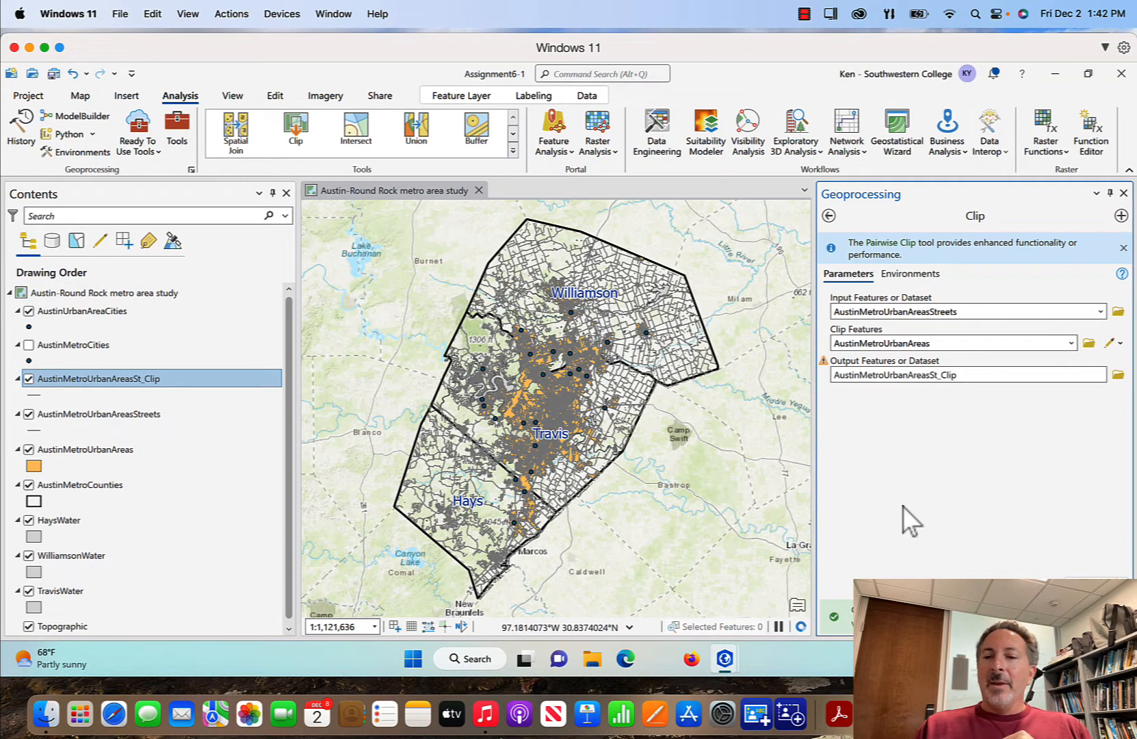
left_click(1123, 193)
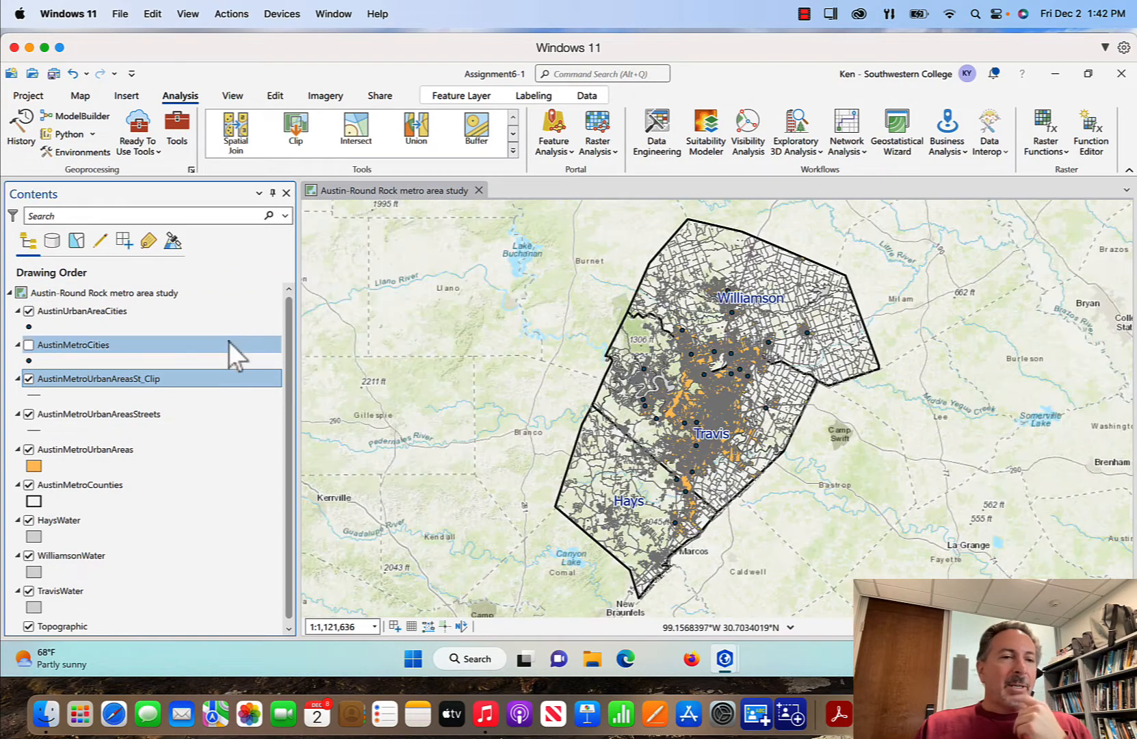
Hide the AustinMetroUrbanAreasStreets layer and check the clipped streets layer by toggling its visibility, leaving it shown
left_click(29, 414)
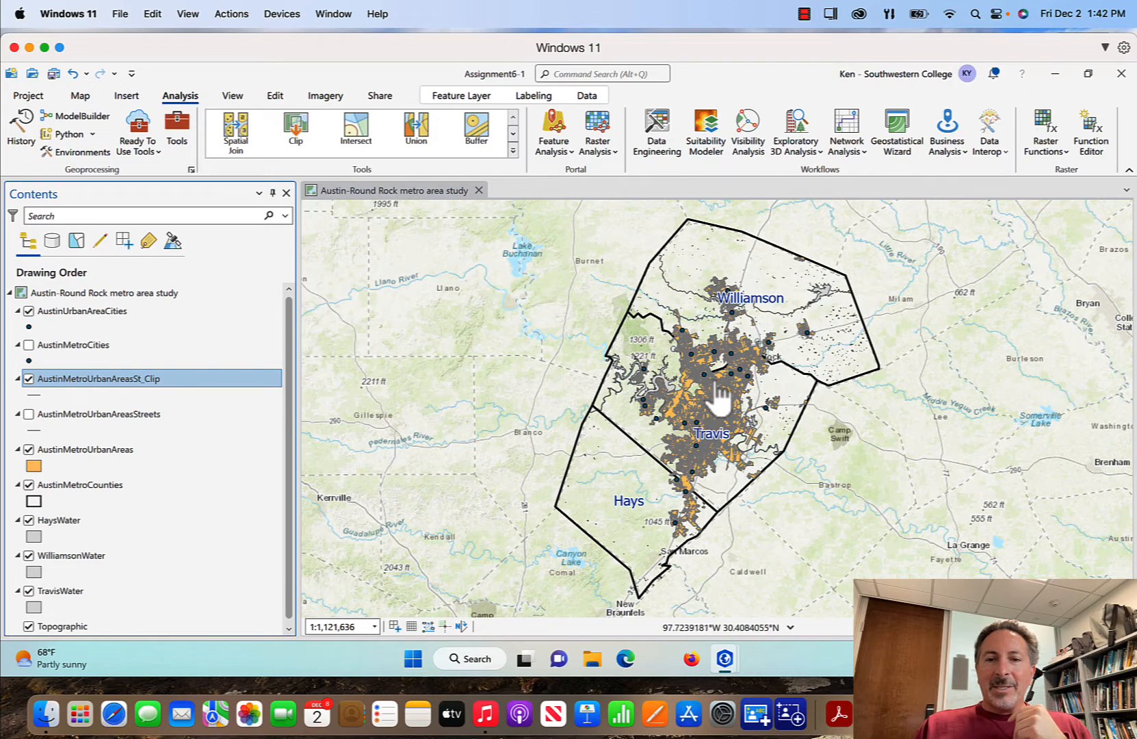
left_click(28, 380)
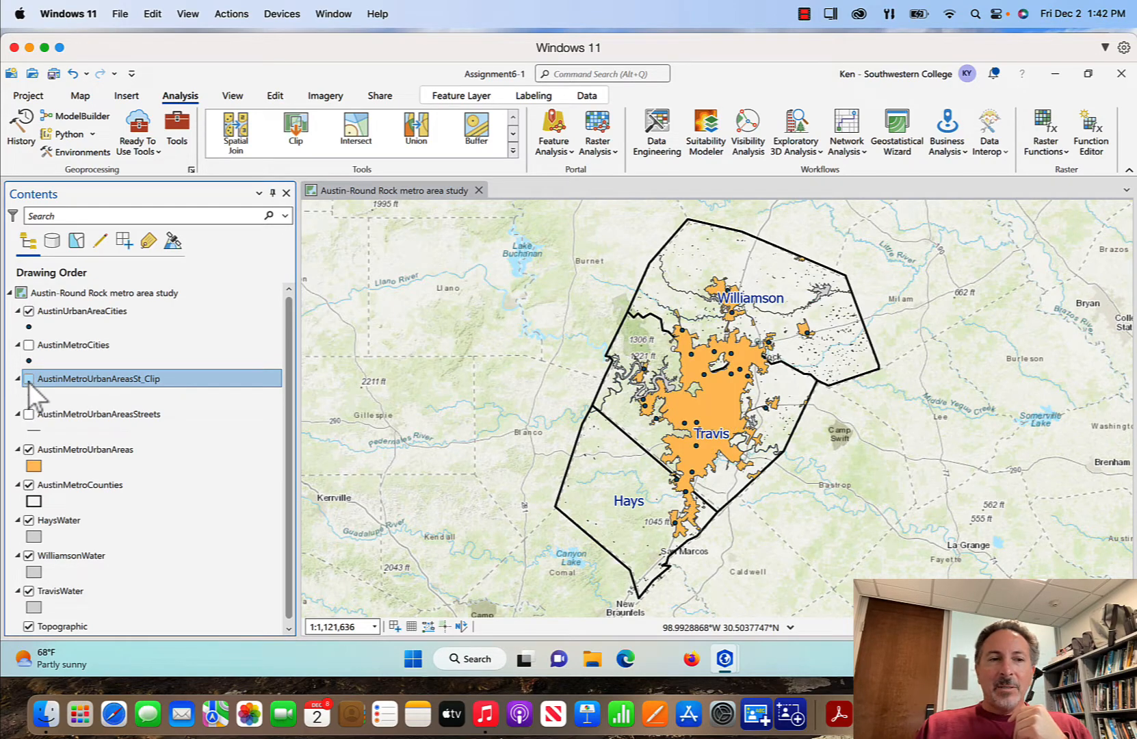
left_click(28, 380)
left_click(28, 380)
left_click(28, 379)
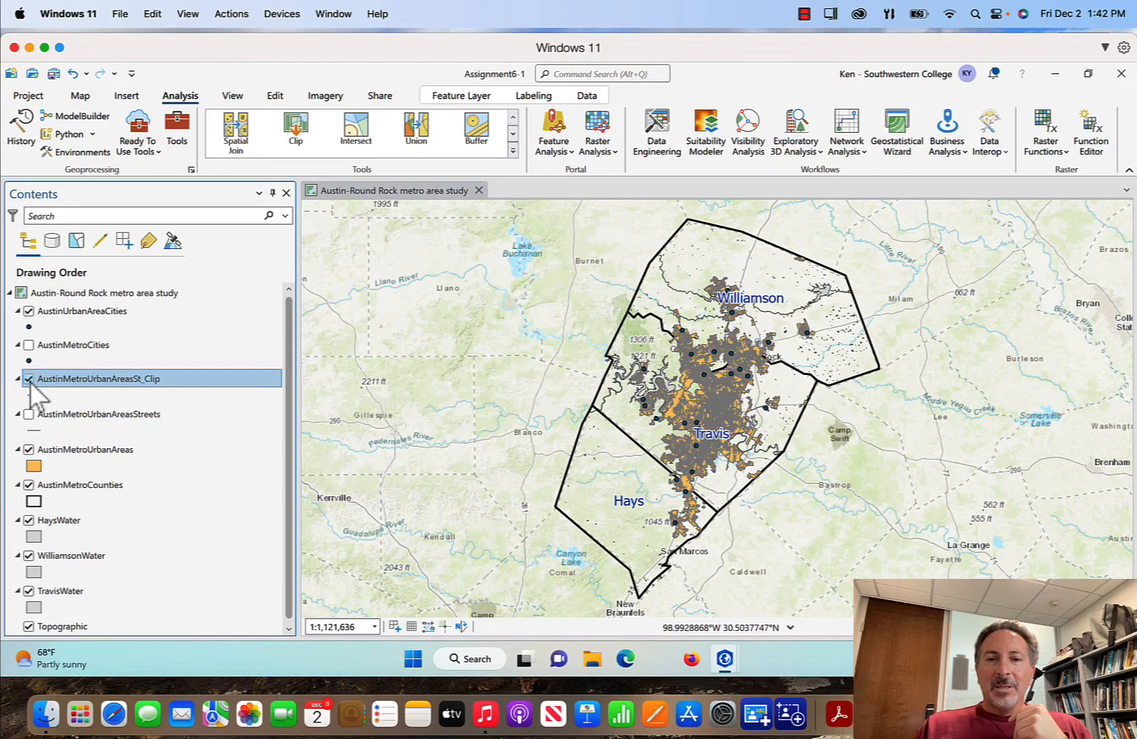
Examine the clipped streets up close within the Travis urban area and across the whole three-county extent
right_click(71, 382)
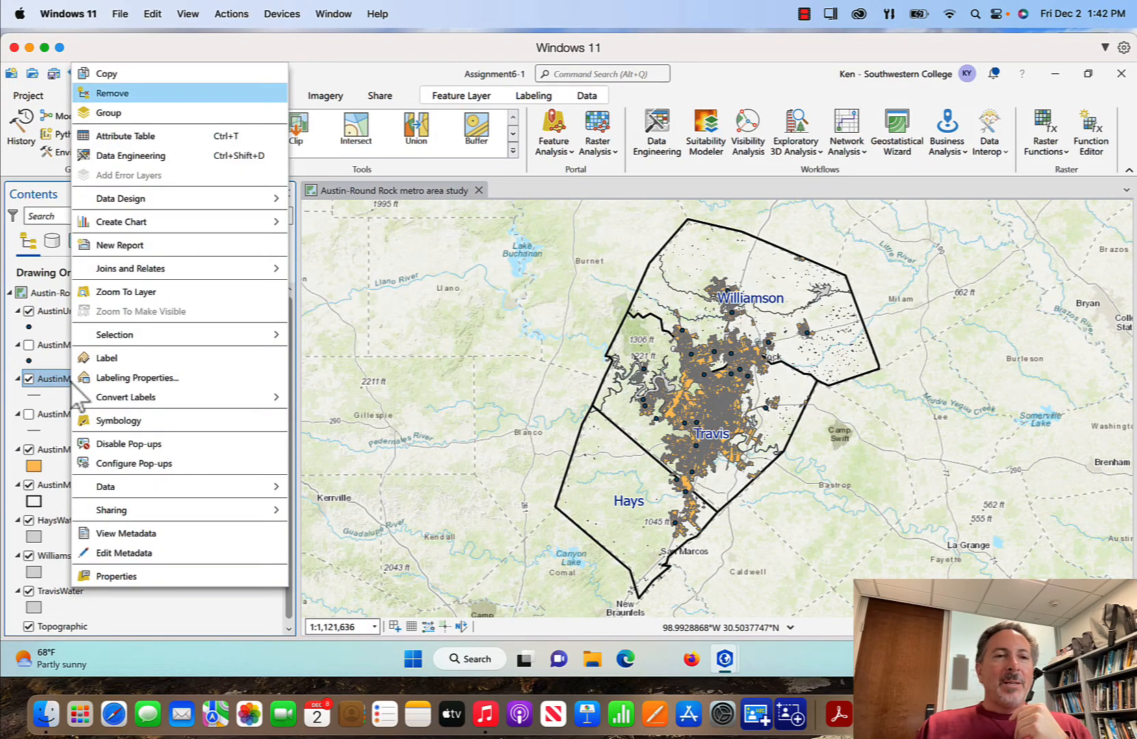
left_click(120, 285)
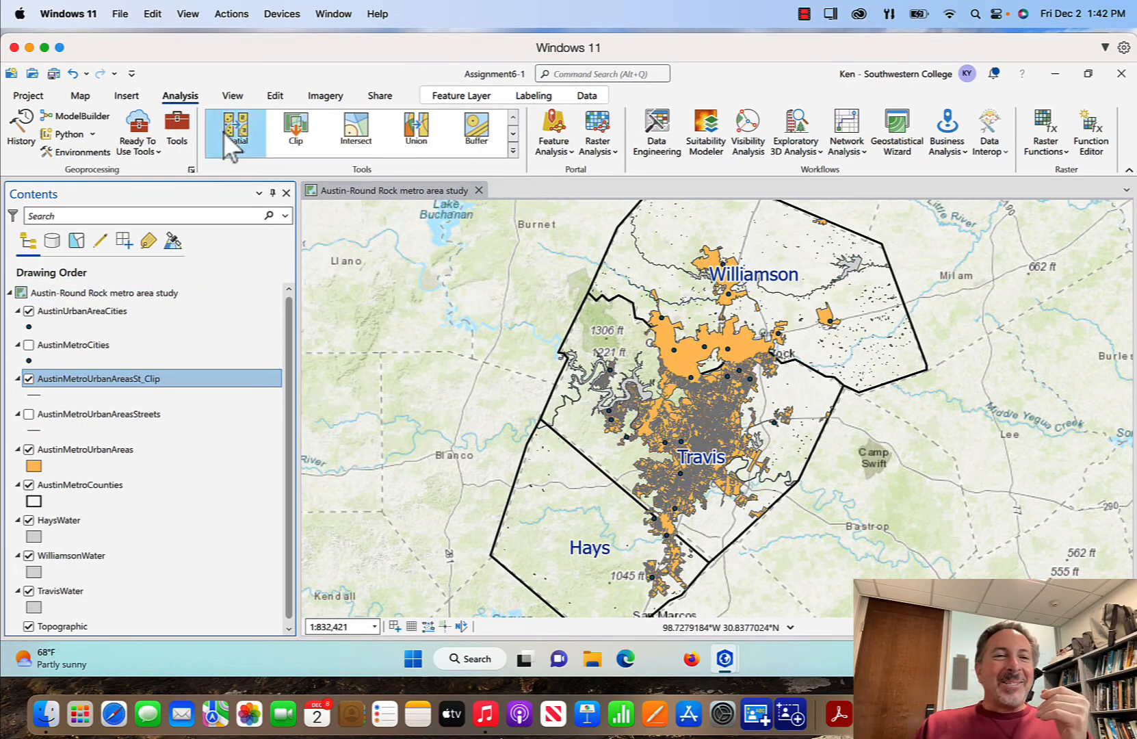
left_click(80, 96)
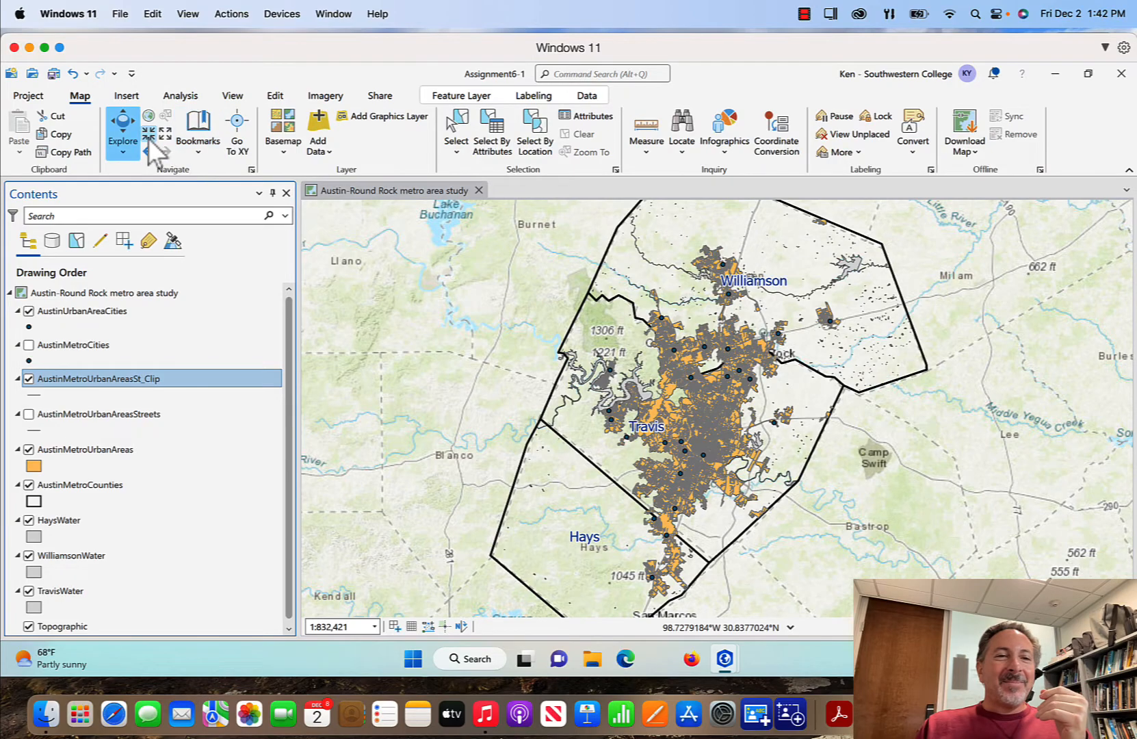
left_click(148, 134)
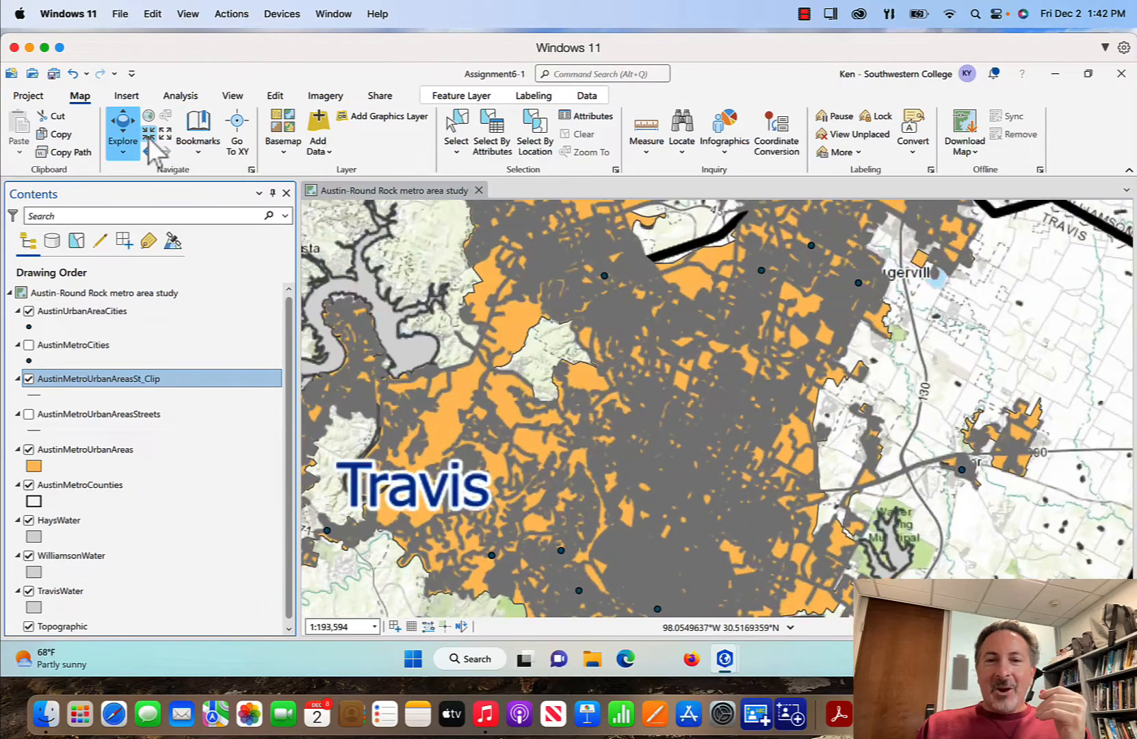
left_click(147, 136)
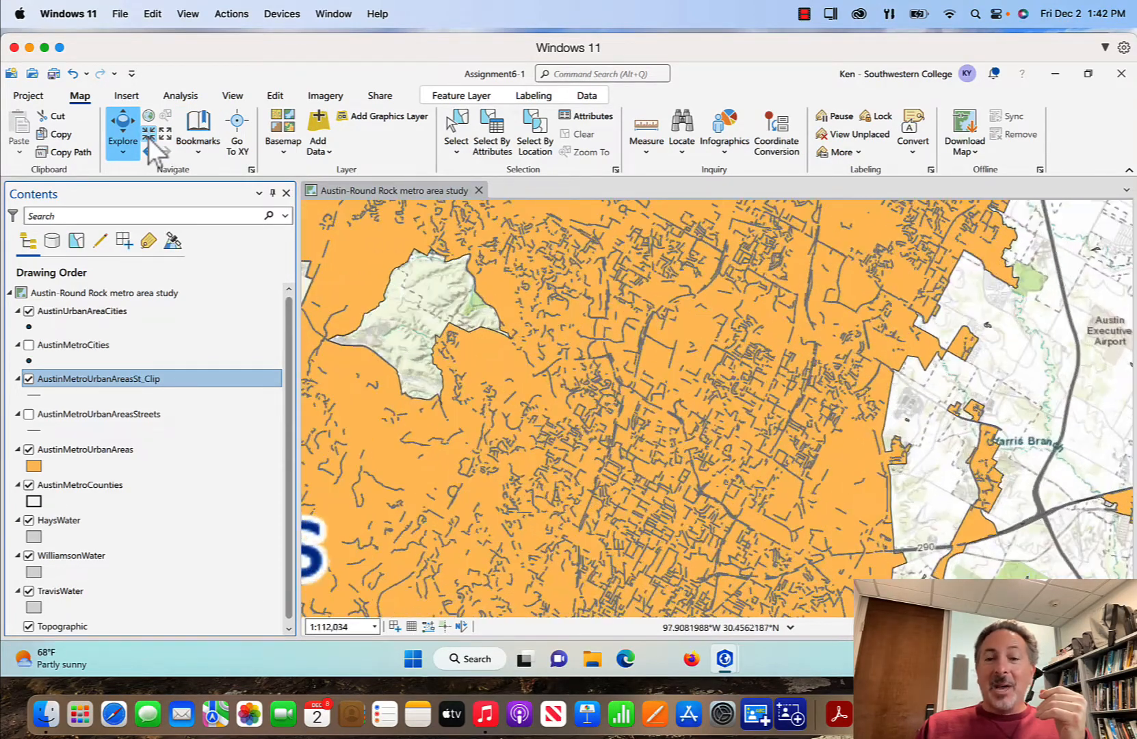
left_click(148, 135)
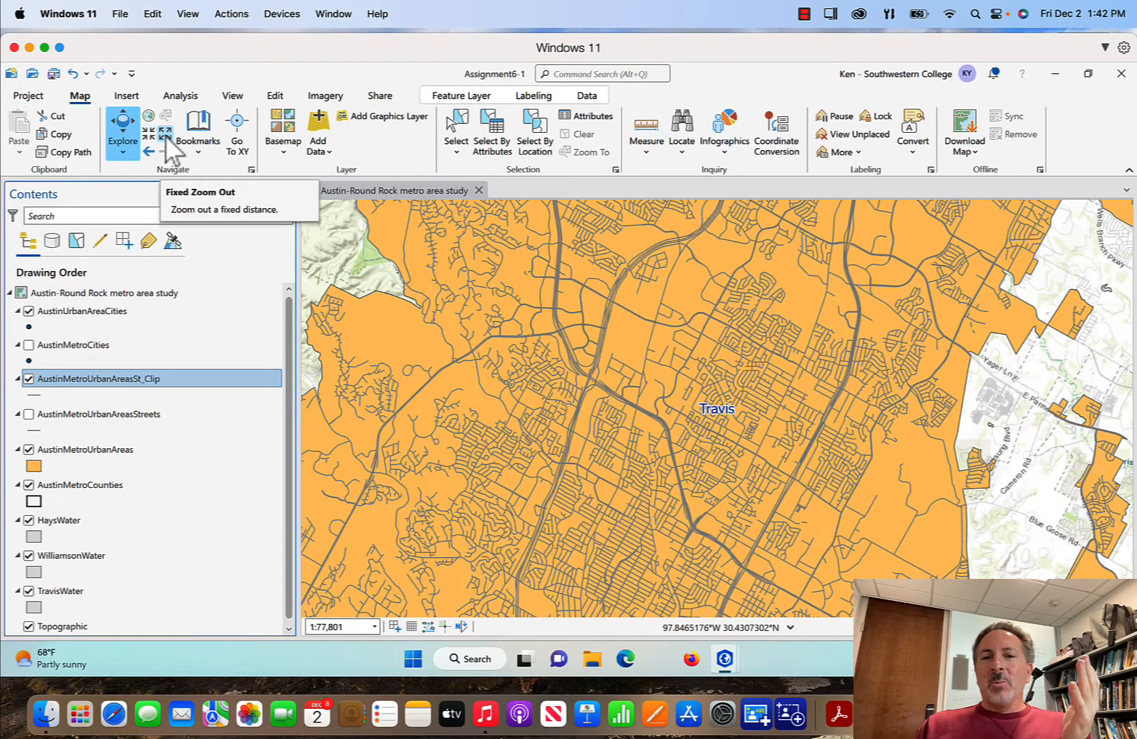
left_click(166, 135)
left_click(166, 135)
left_click(166, 135)
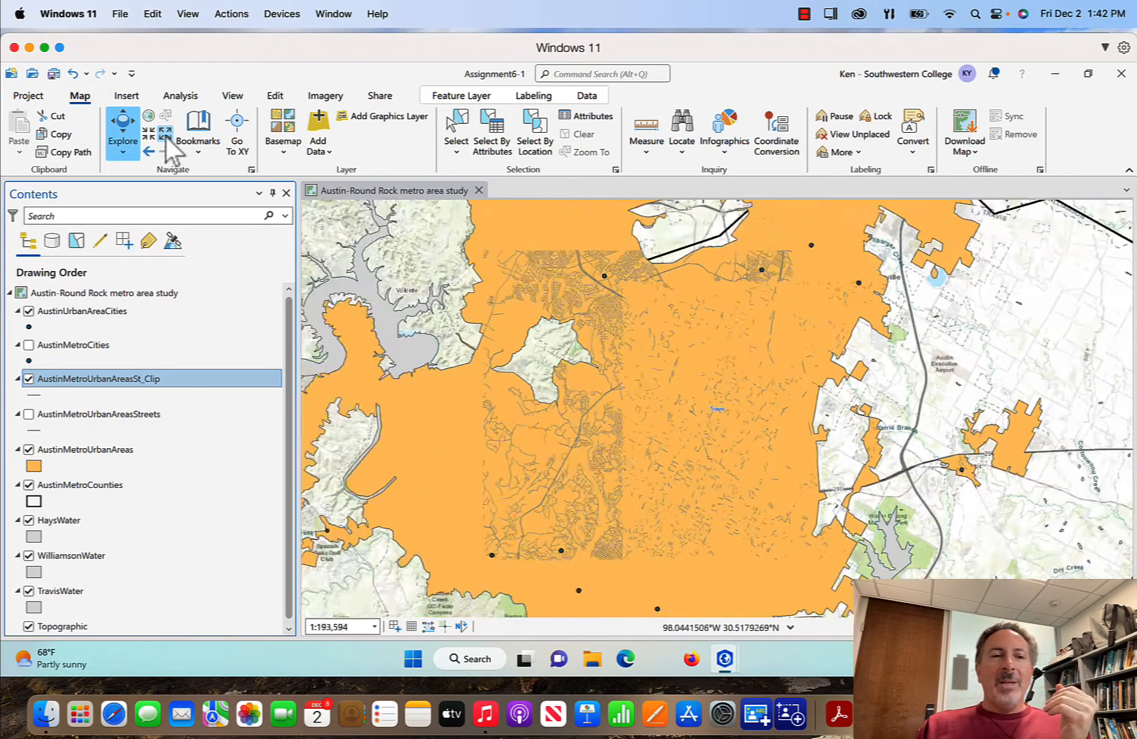
left_click(165, 135)
left_click(166, 134)
left_click(165, 134)
left_click(165, 135)
left_click(166, 135)
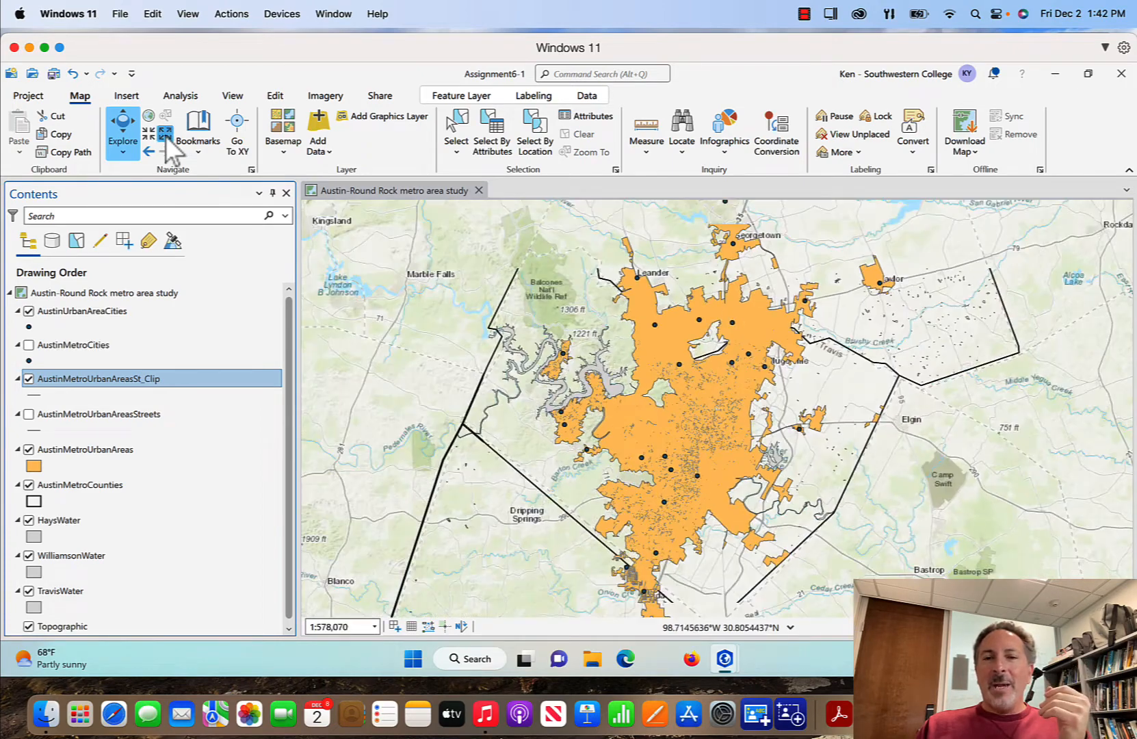
left_click(166, 135)
left_click(165, 135)
left_click(166, 135)
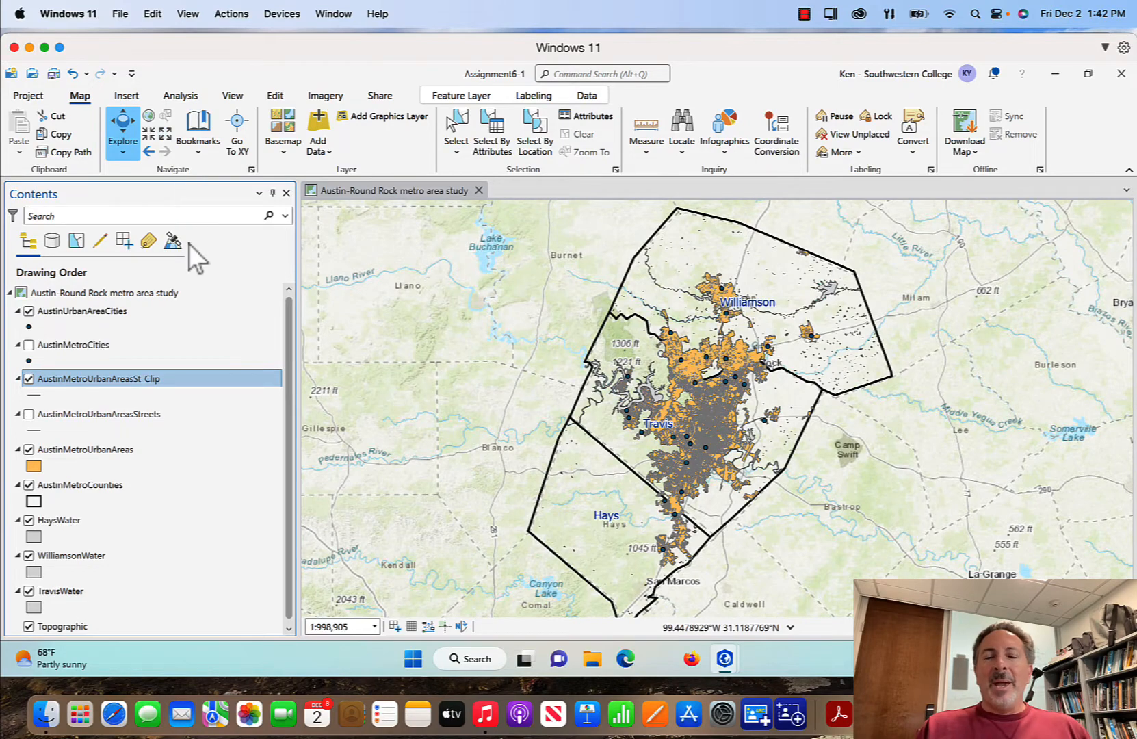
Remove the unclipped AustinMetroUrbanAreasStreets layer from the map
right_click(106, 414)
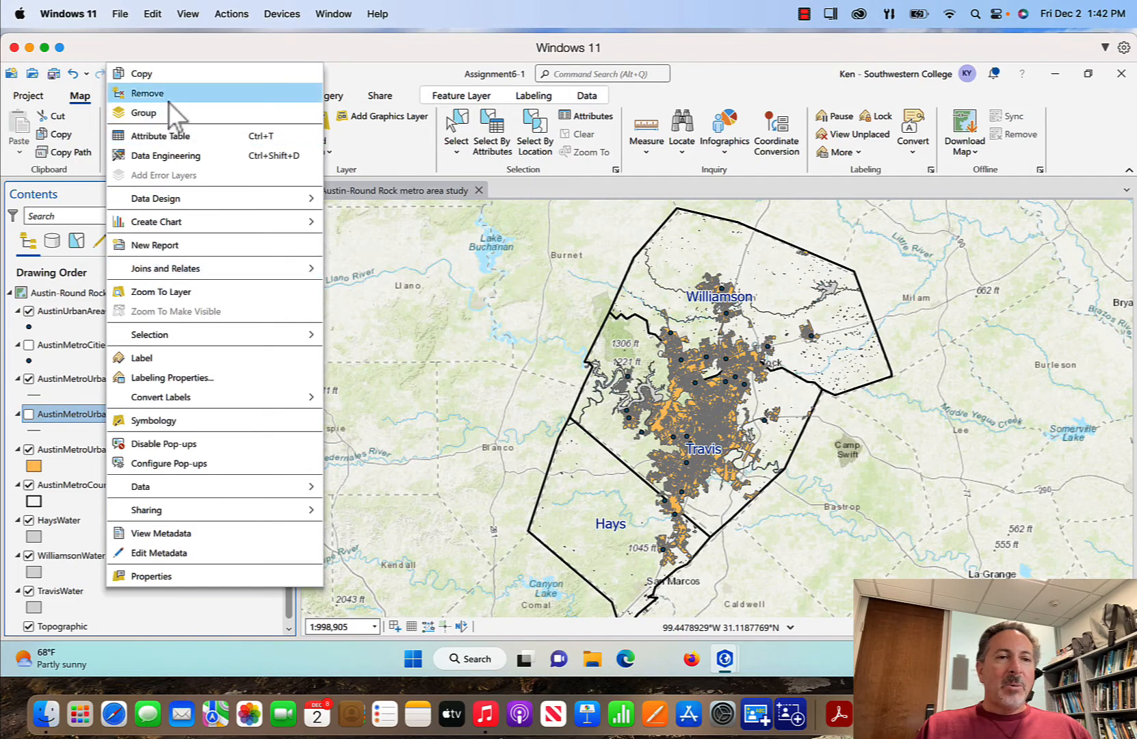
left_click(172, 95)
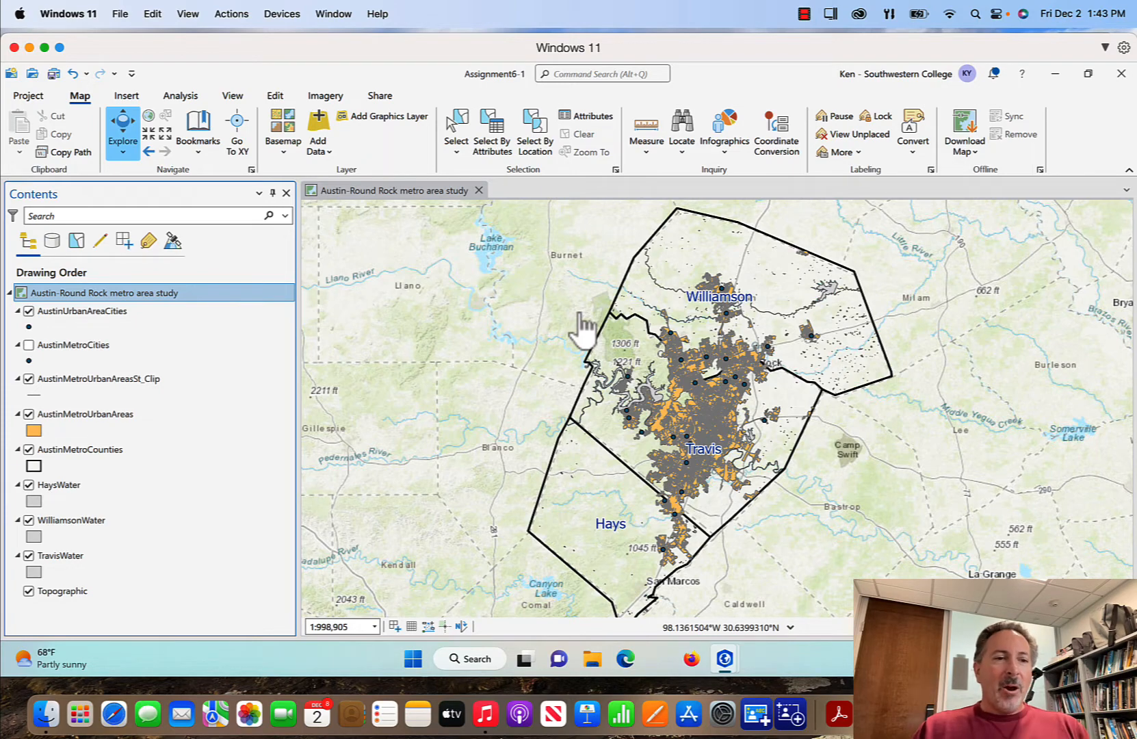
Hide the HaysWater, WilliamsonWater and TravisWater layers along with the clipped streets layer AustinMetroUrbanAreasSt_Clip
left_click(53, 490)
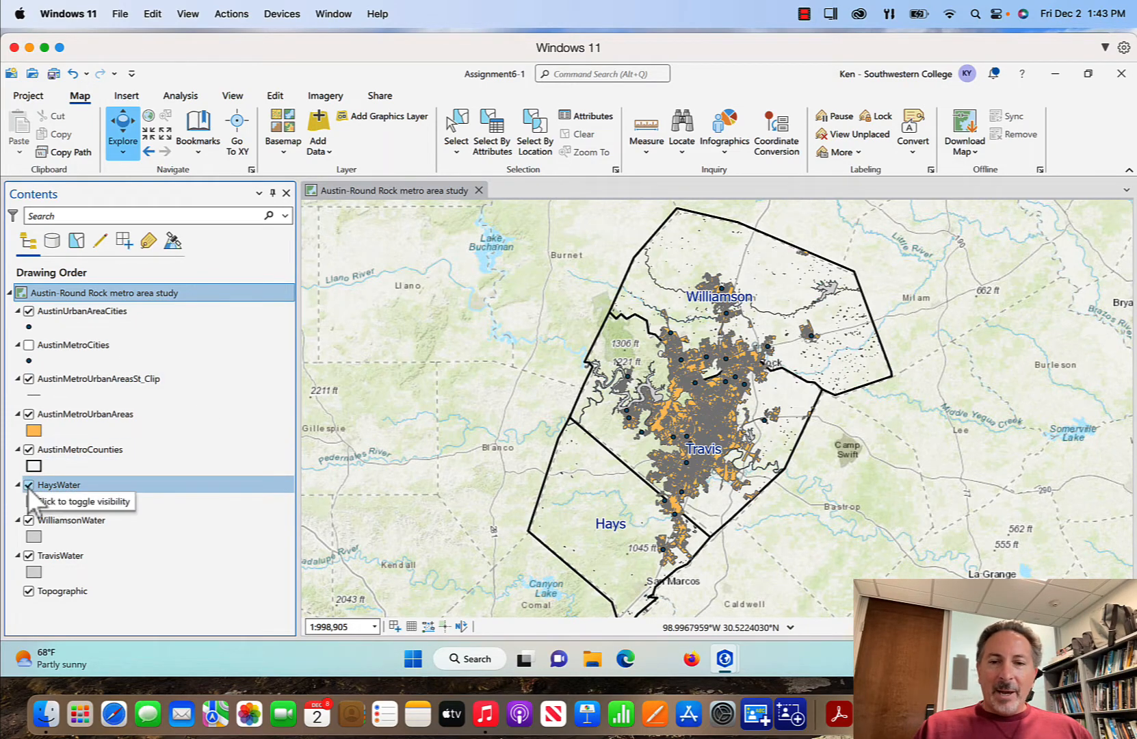
left_click(28, 485)
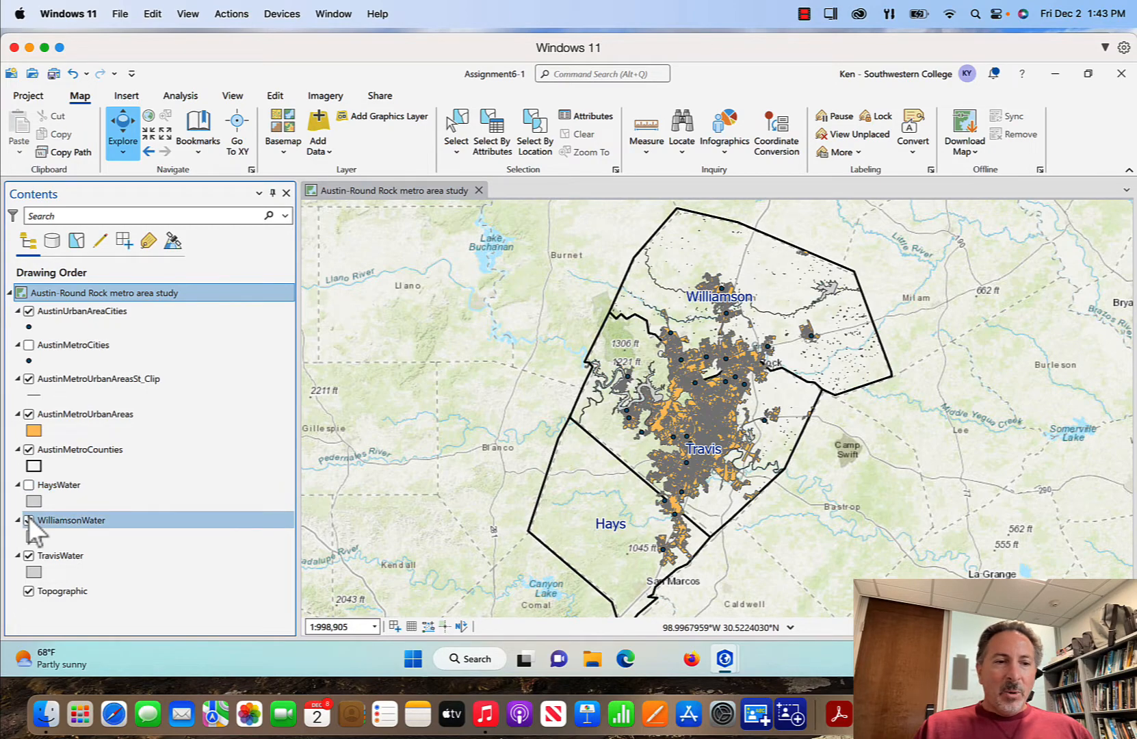
left_click(29, 521)
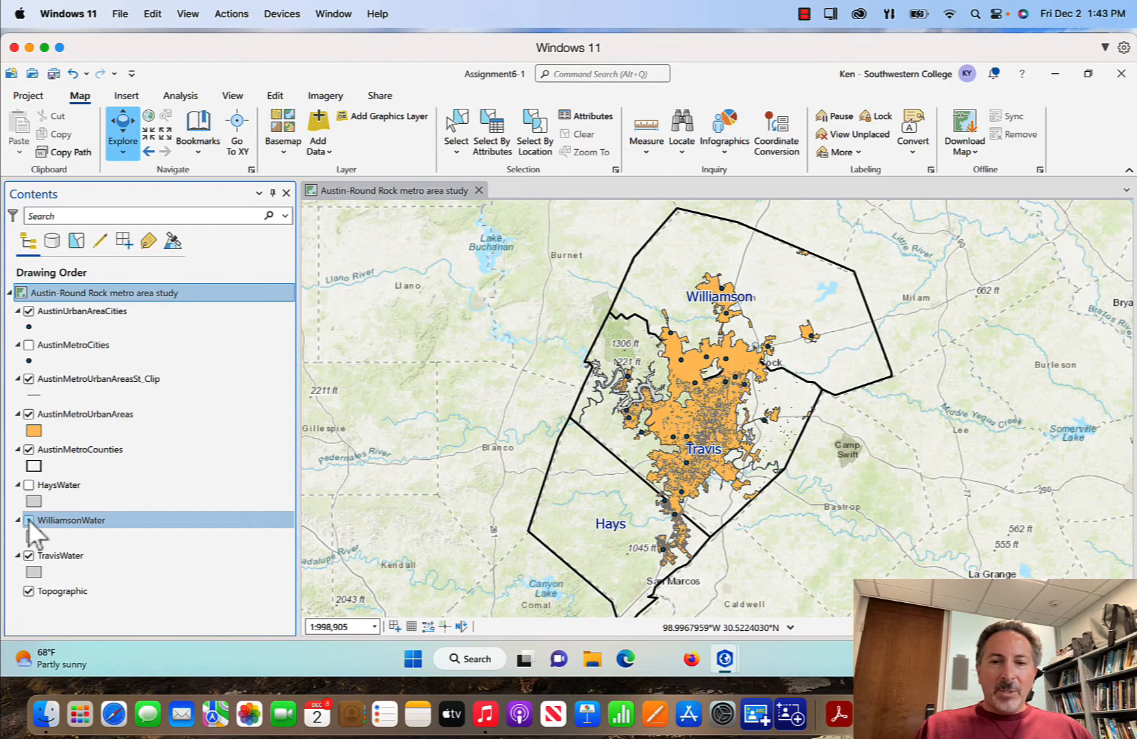
left_click(28, 556)
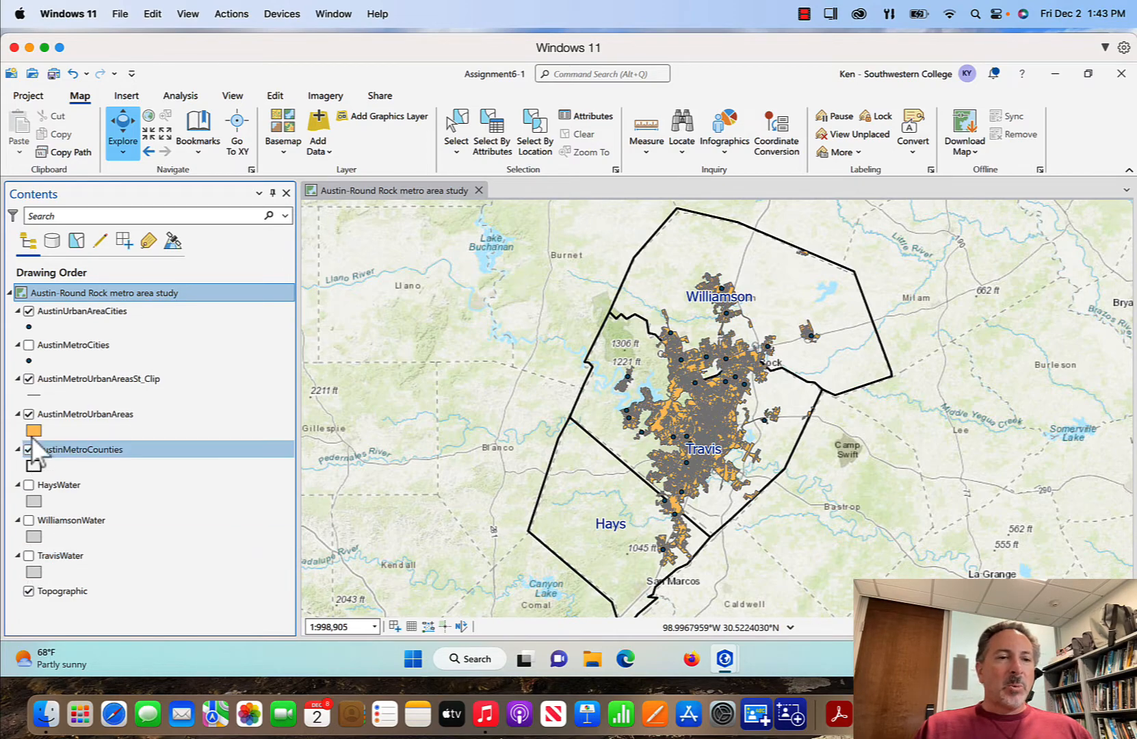
left_click(29, 380)
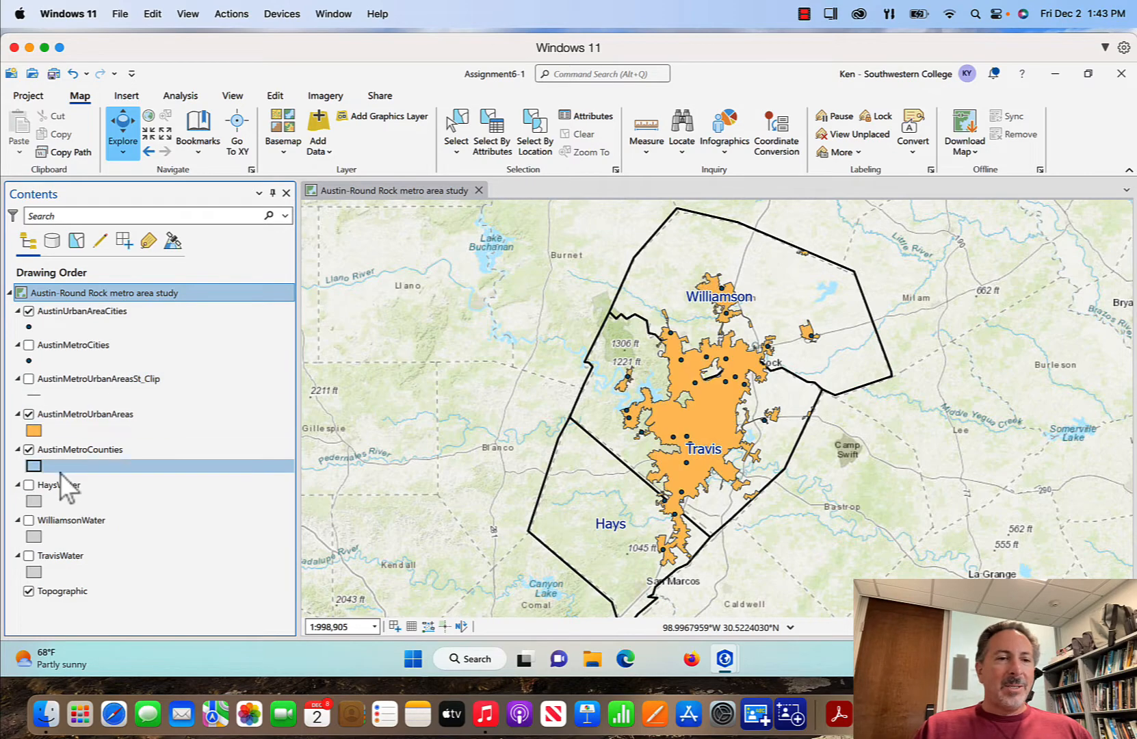
Inspect the HaysWater features at their layer extent by showing the layer, and hide it again
left_click(29, 485)
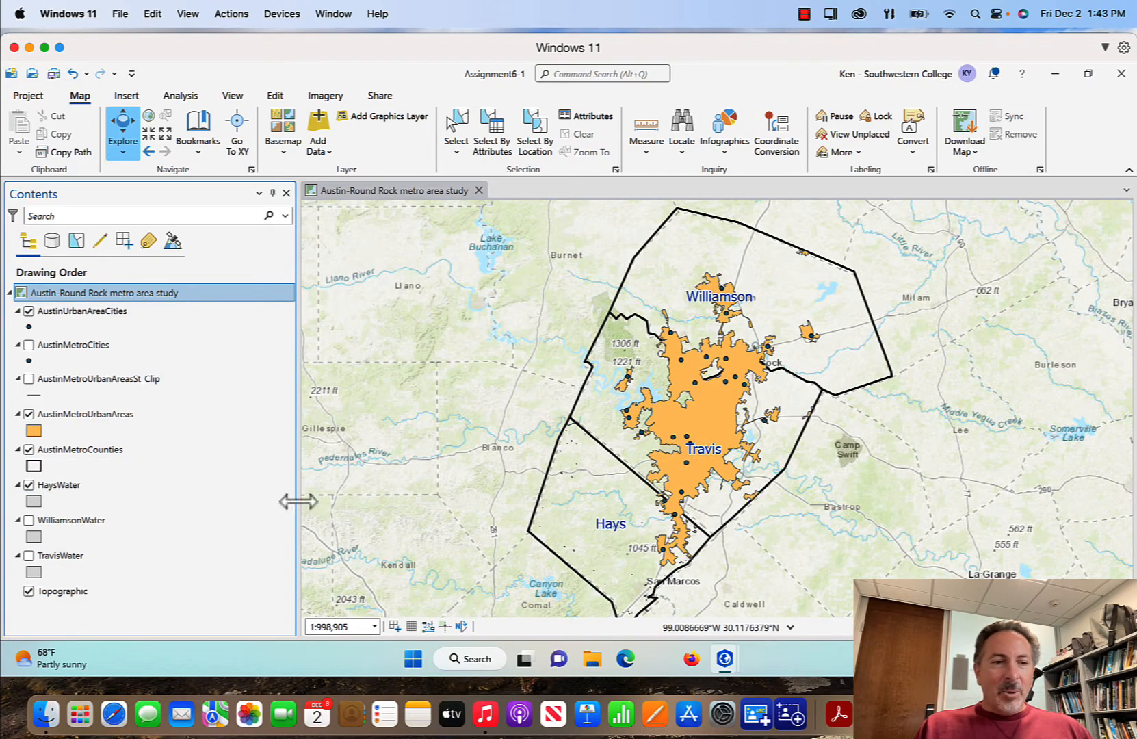
right_click(82, 485)
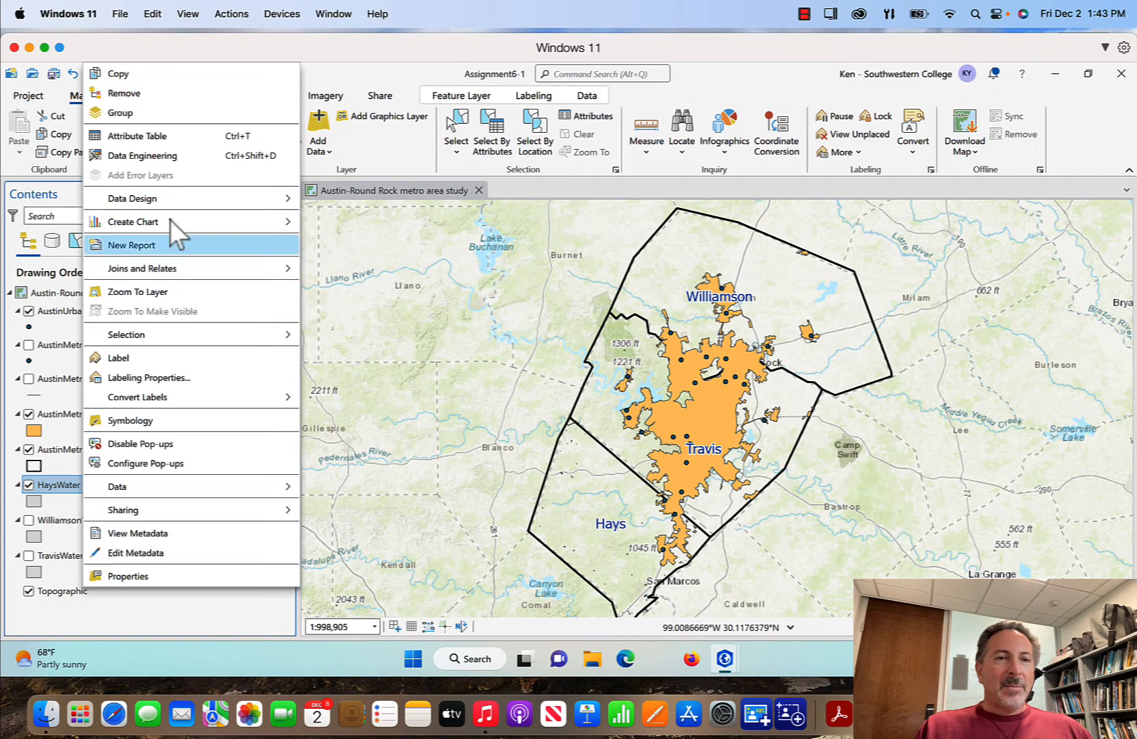
left_click(157, 290)
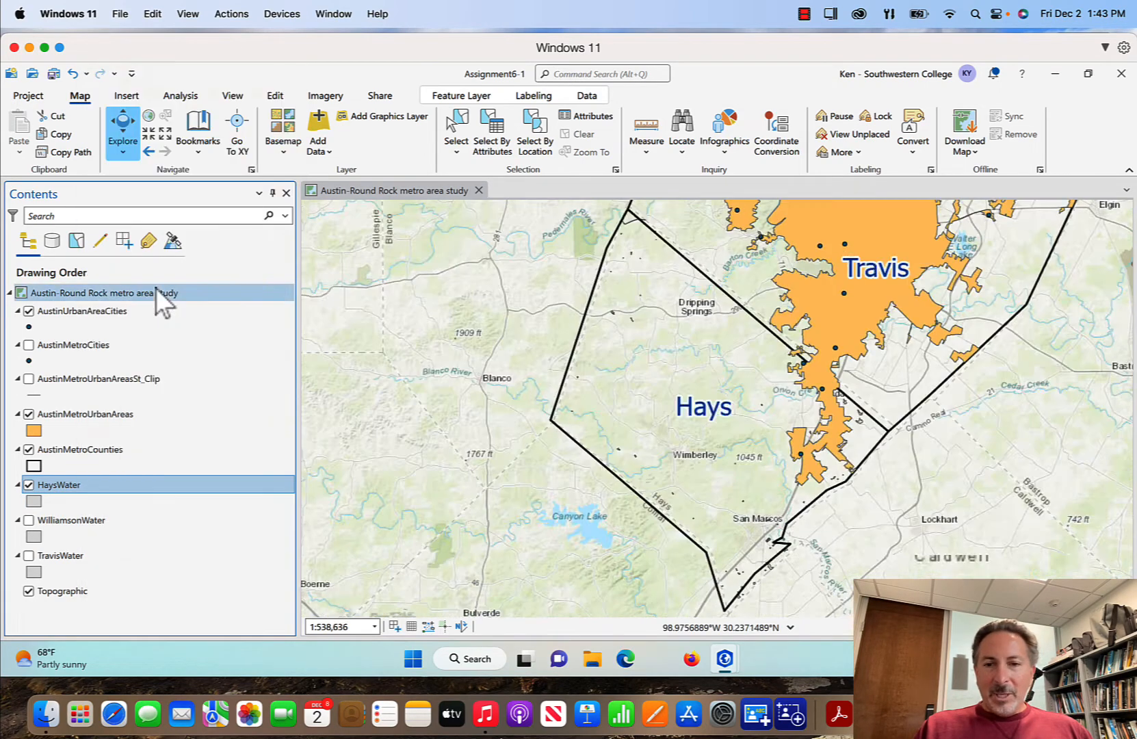
left_click_drag(774, 407, 680, 421)
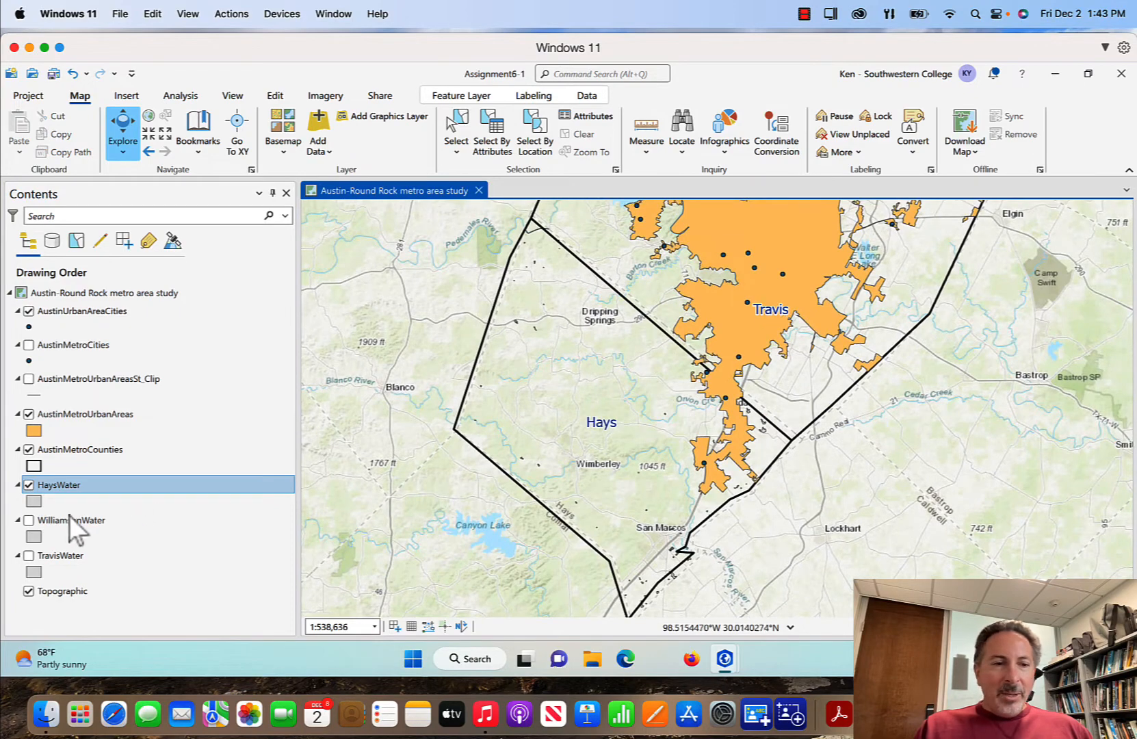
left_click(30, 488)
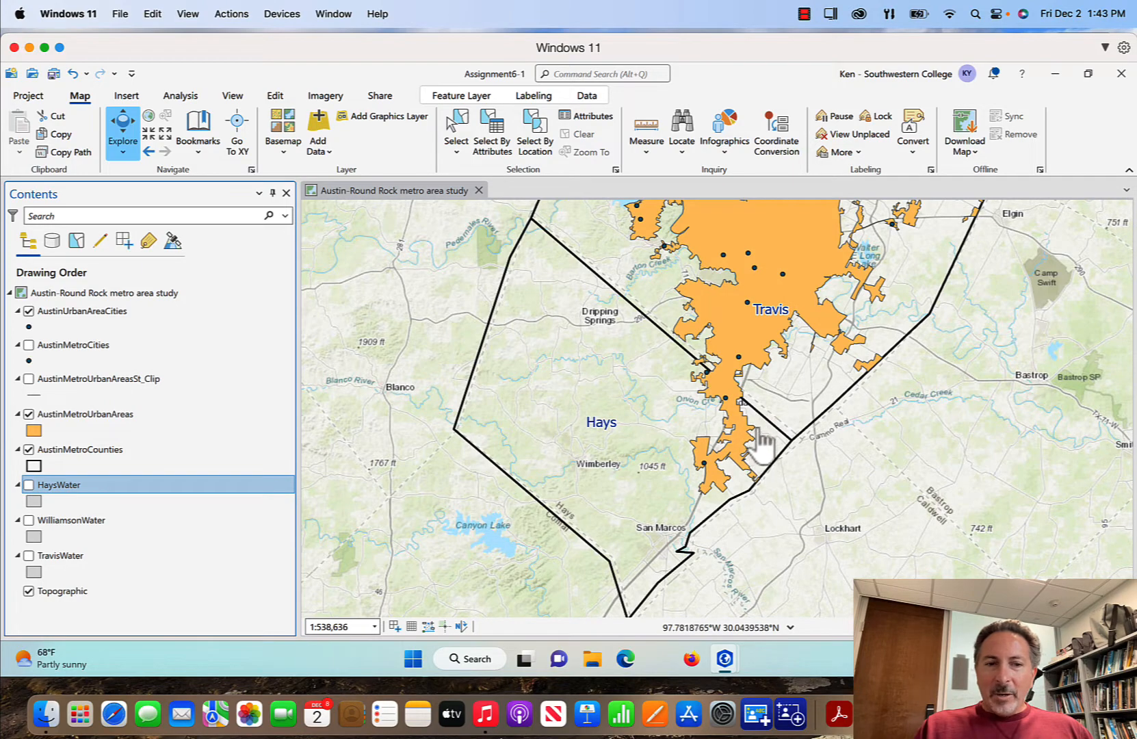
Show the HaysWater, WilliamsonWater and TravisWater layers and review their features across the three counties
left_click_drag(773, 263, 675, 463)
left_click(29, 520)
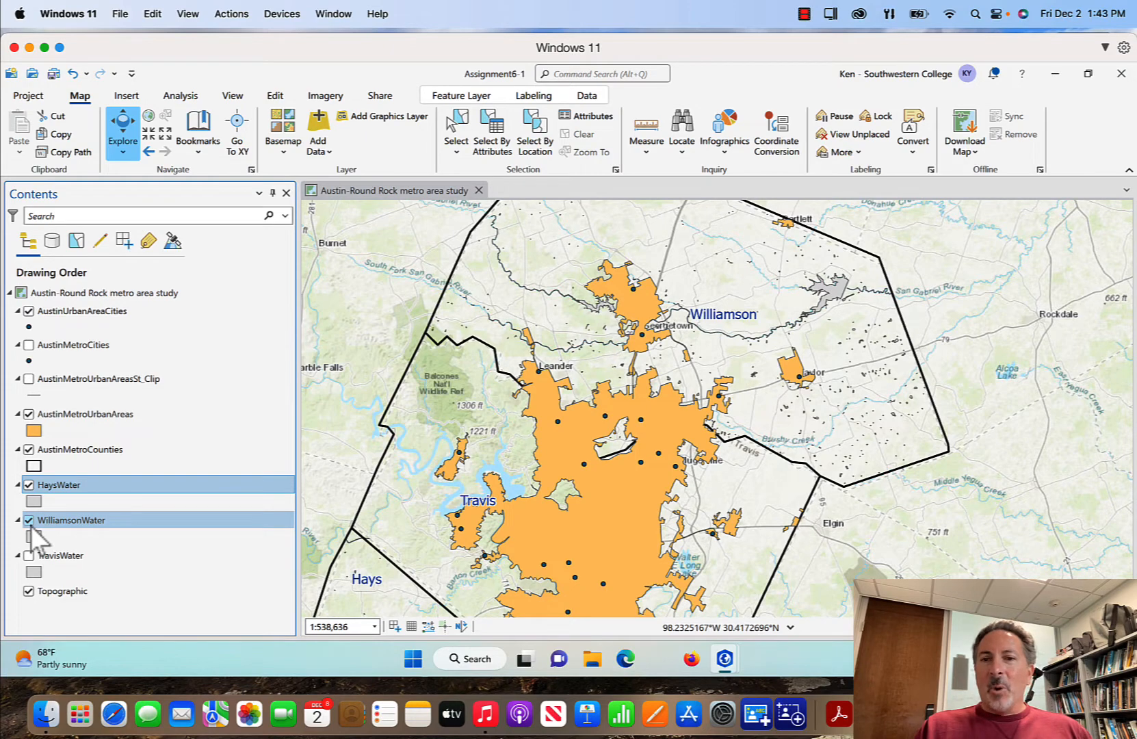
left_click(29, 521)
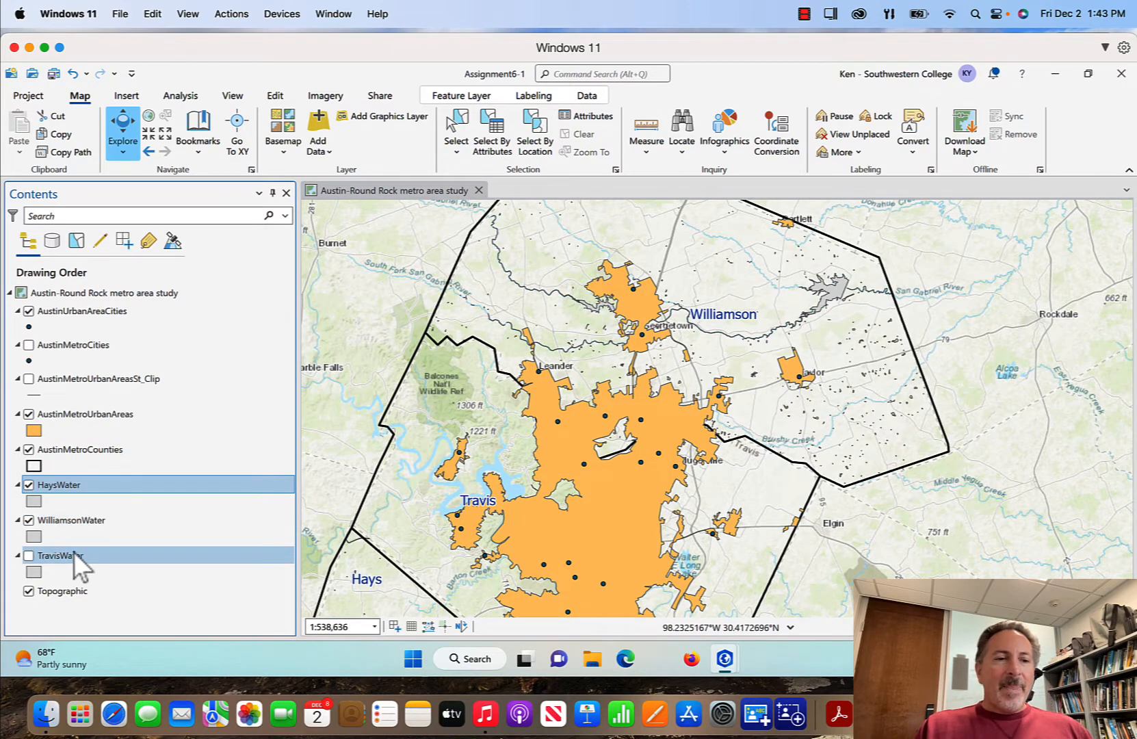
left_click_drag(615, 442, 663, 331)
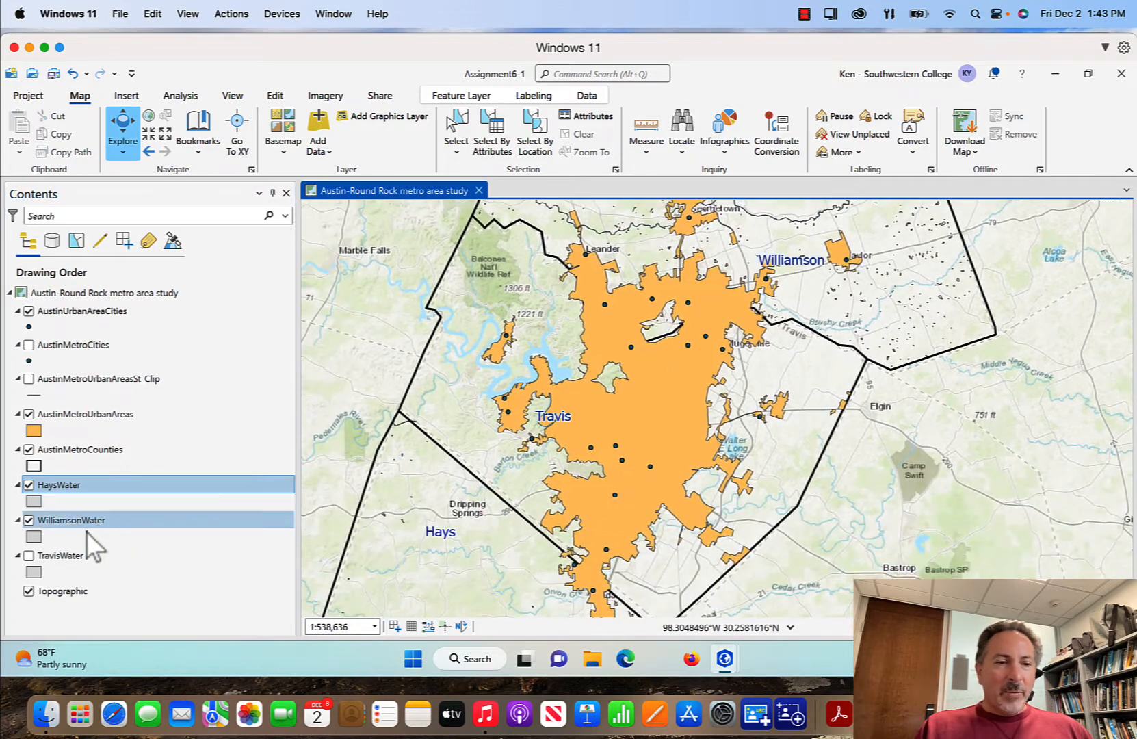
left_click(28, 556)
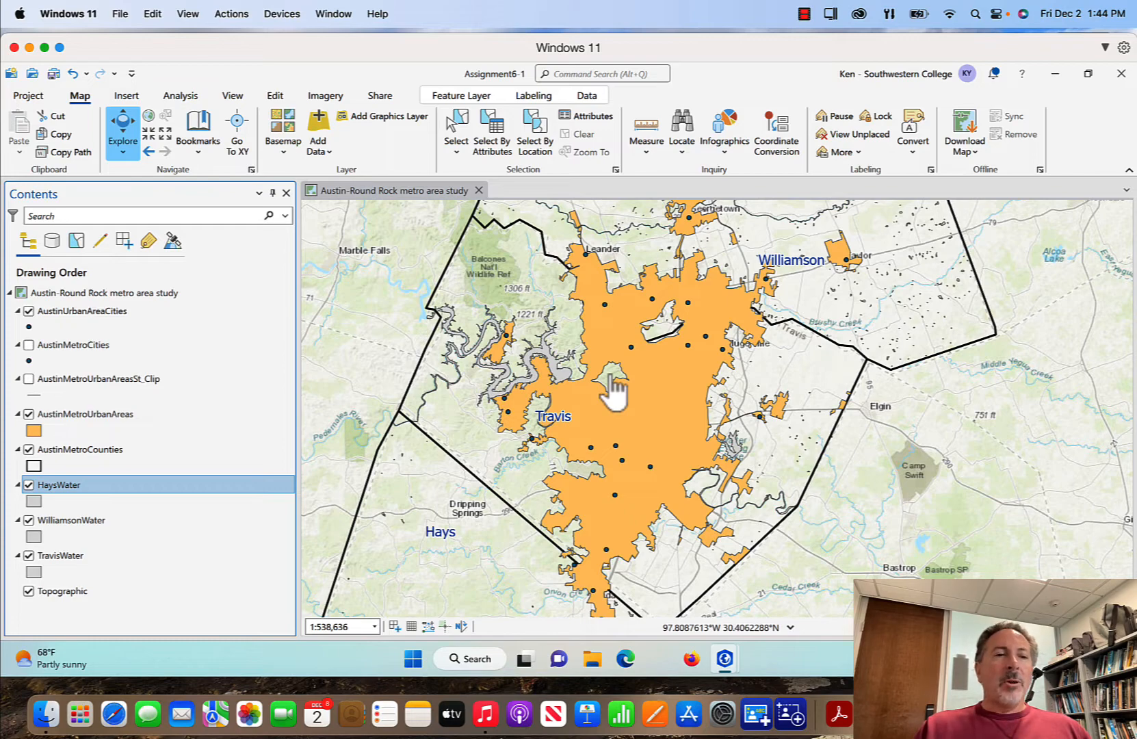
Merge the HaysWater, TravisWater and WilliamsonWater layers into one dataset, keeping the default output name, and close the Merge tool
left_click(179, 96)
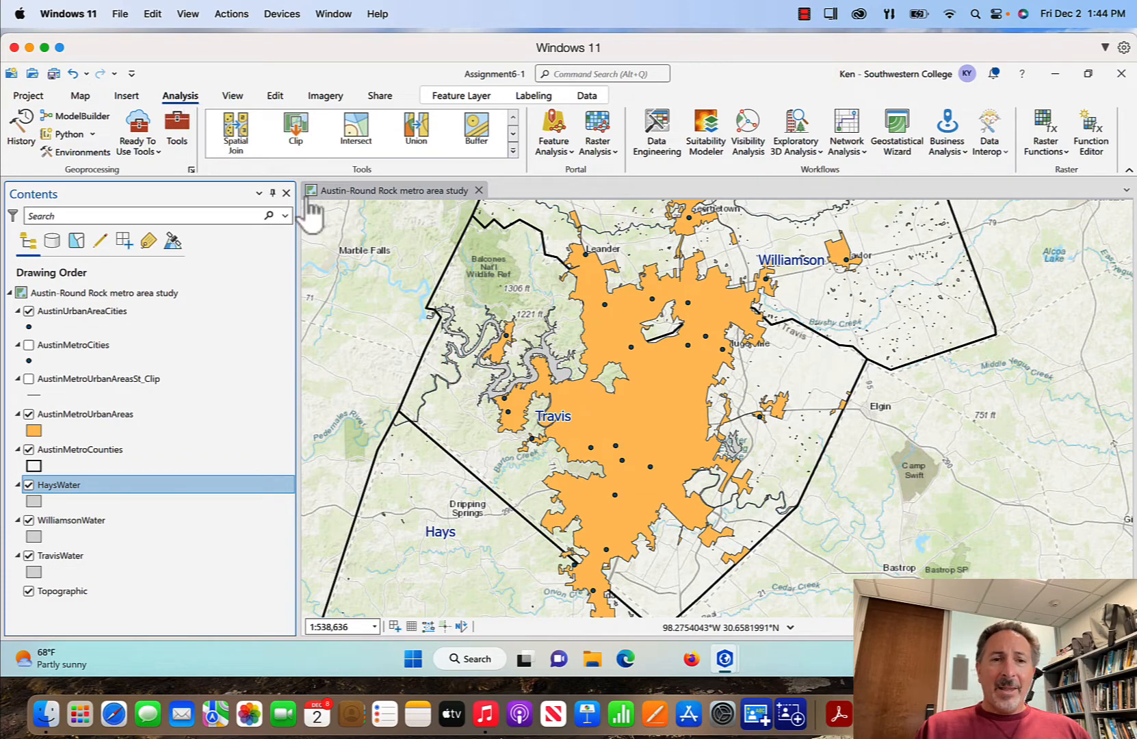
left_click(514, 134)
left_click(514, 134)
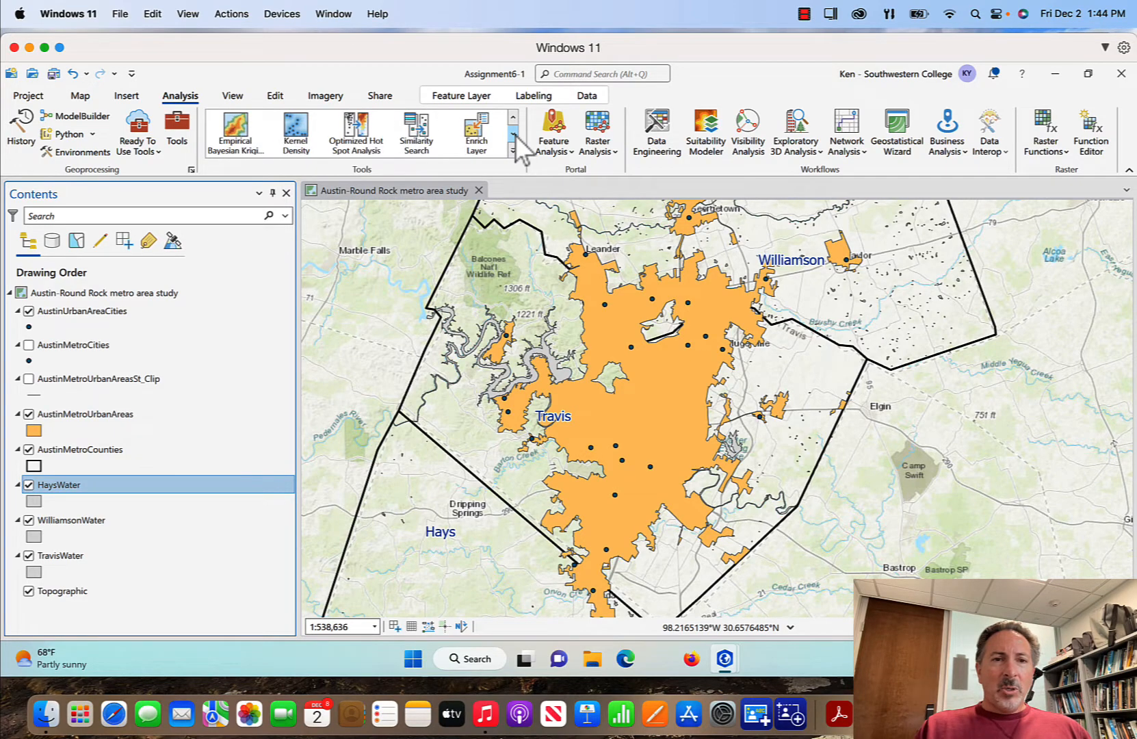
left_click(514, 134)
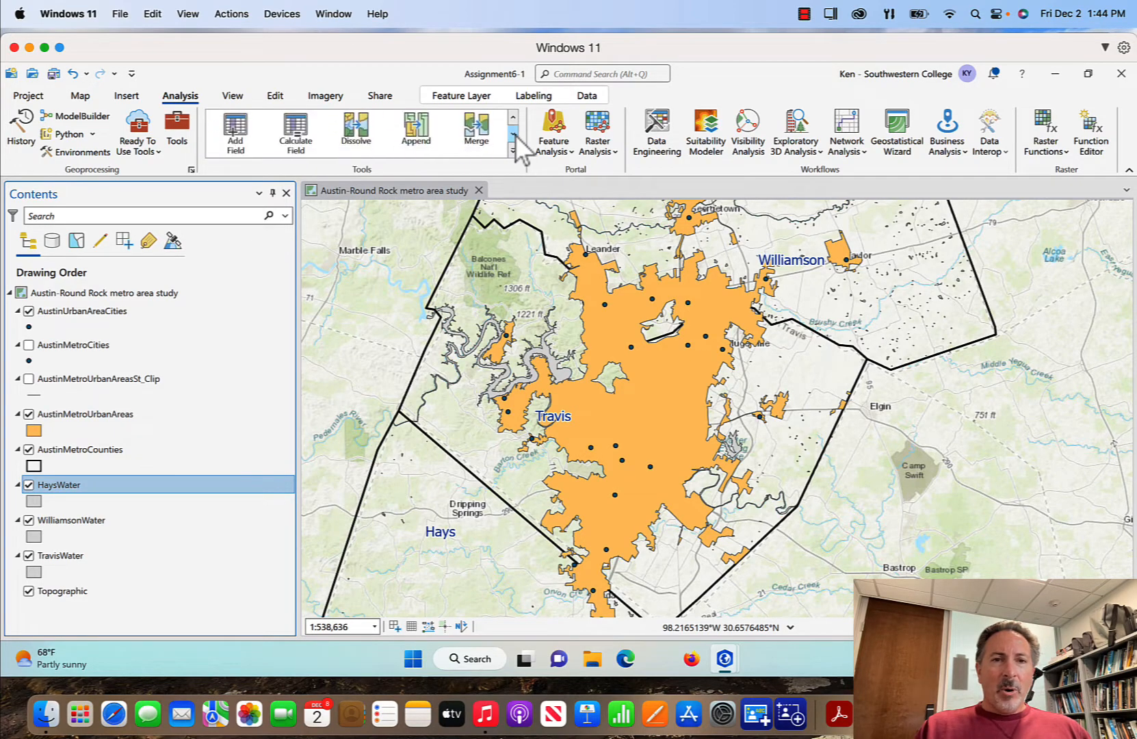
left_click(479, 123)
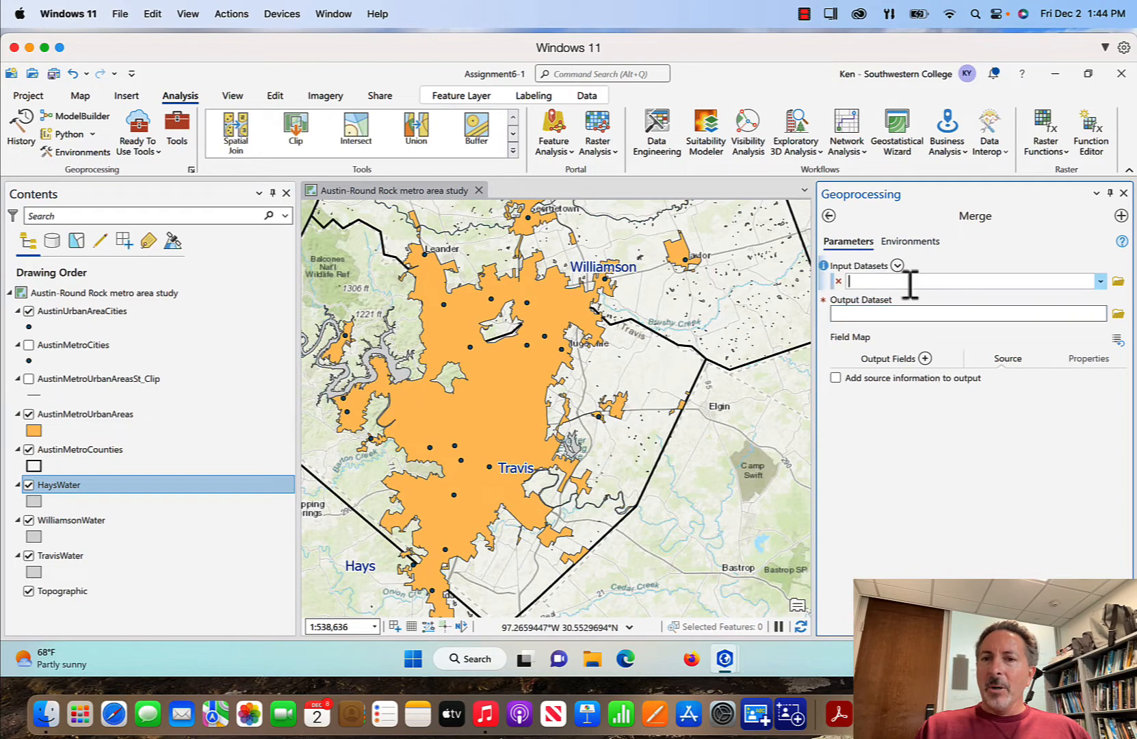
left_click(897, 266)
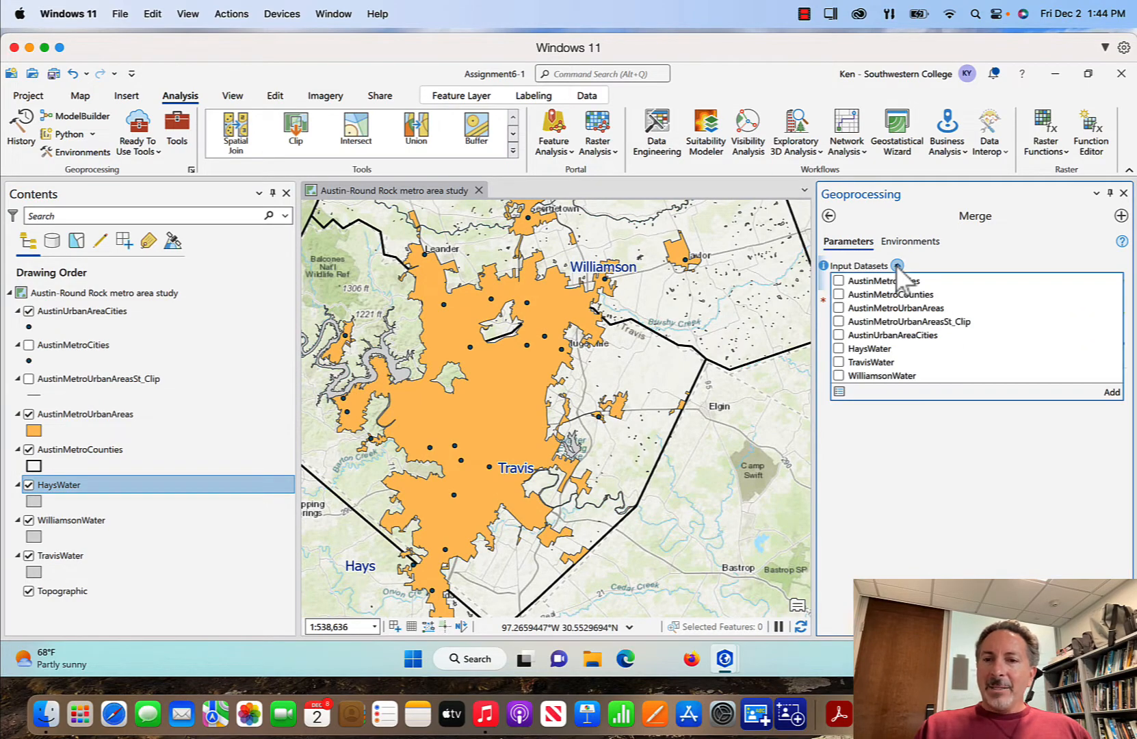
left_click(838, 362)
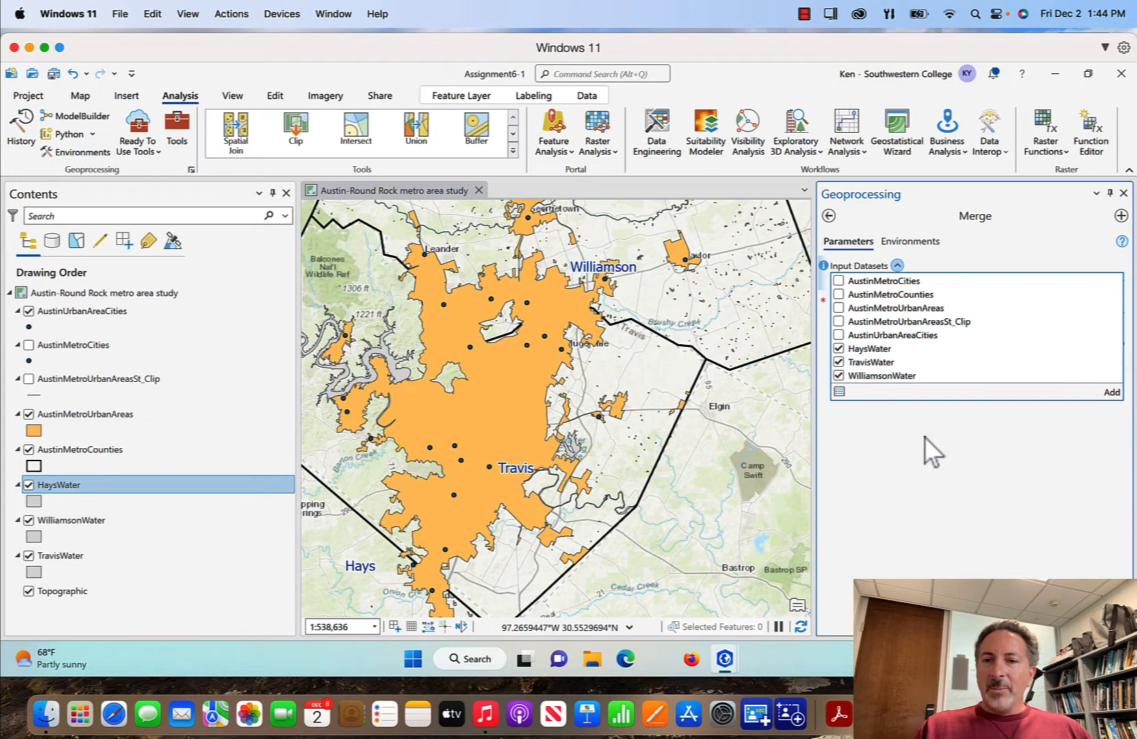
left_click(1111, 392)
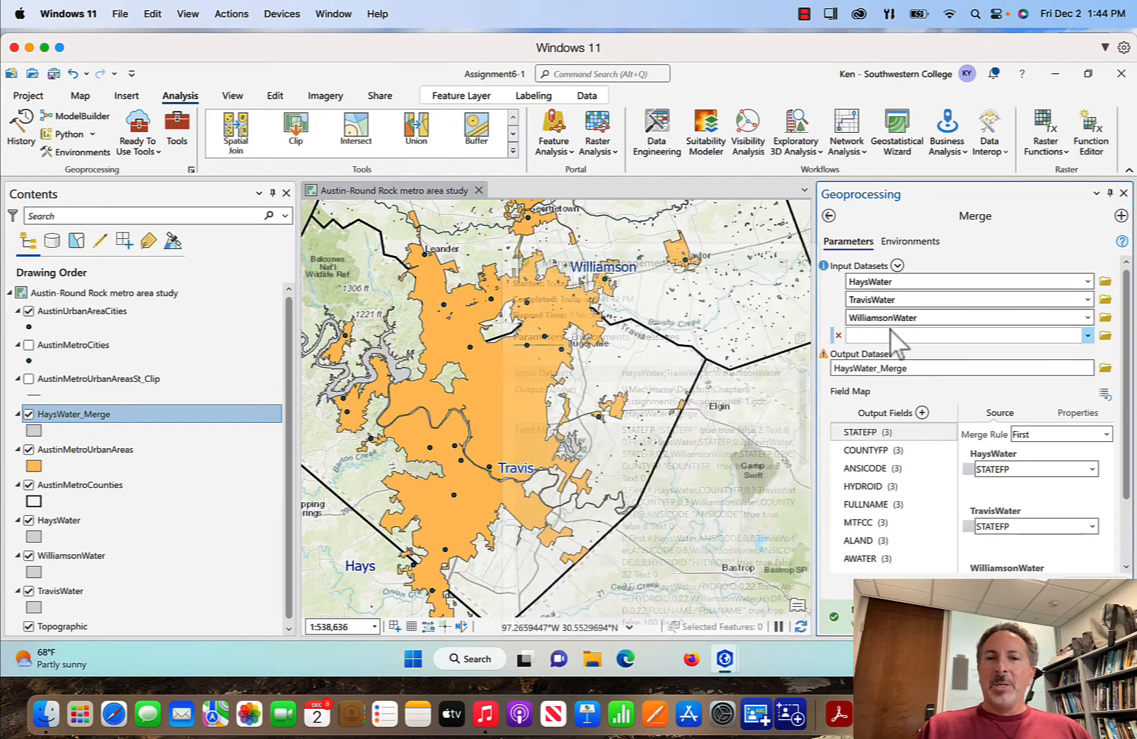
left_click(1123, 193)
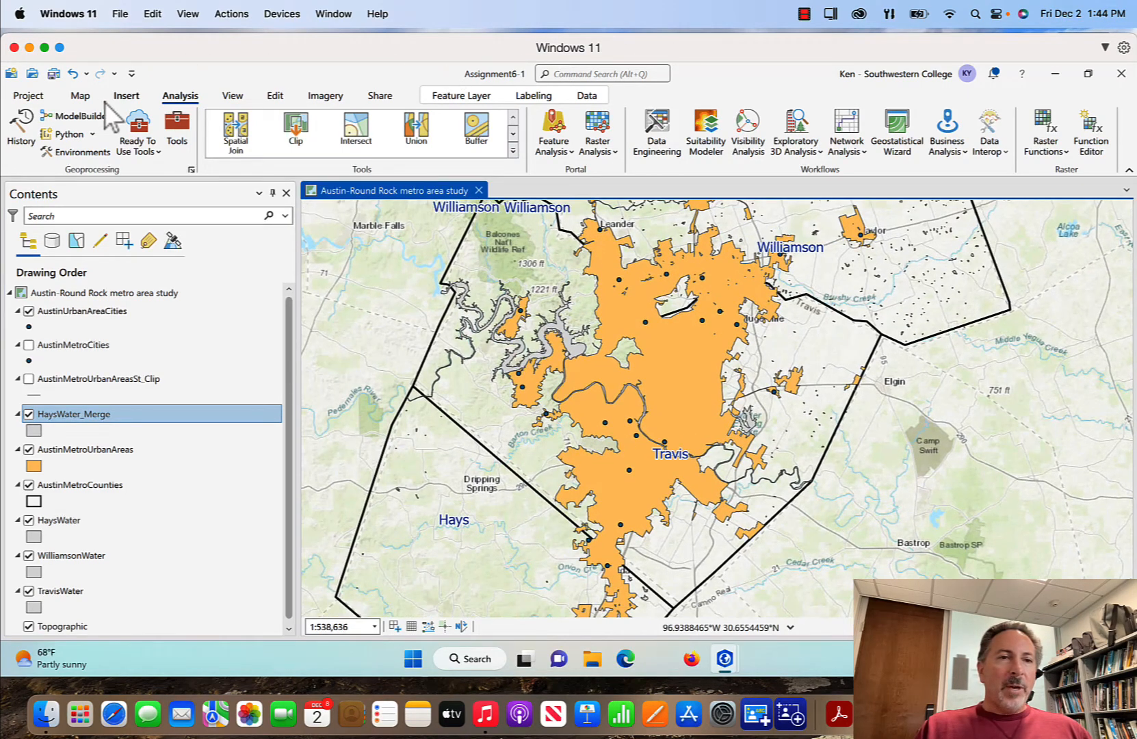
Remove the HaysWater, WilliamsonWater and TravisWater source layers from the map, and check the merged water layer by hiding and showing it
left_click(82, 97)
left_click(164, 132)
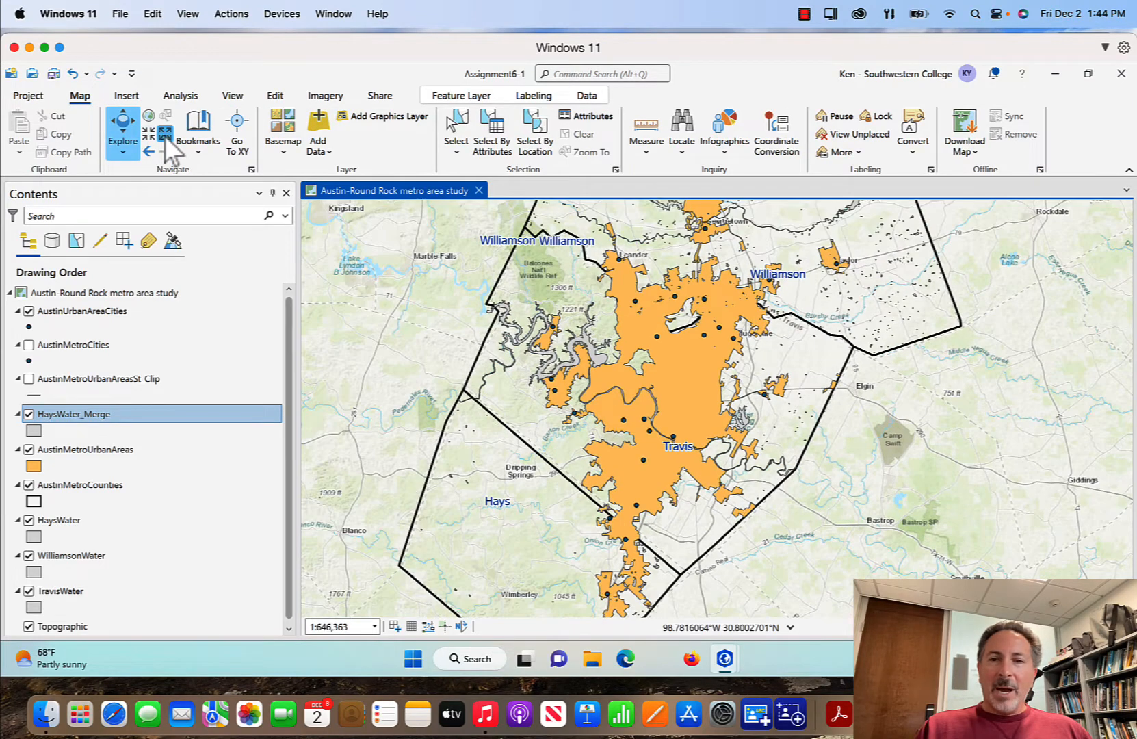
left_click(164, 132)
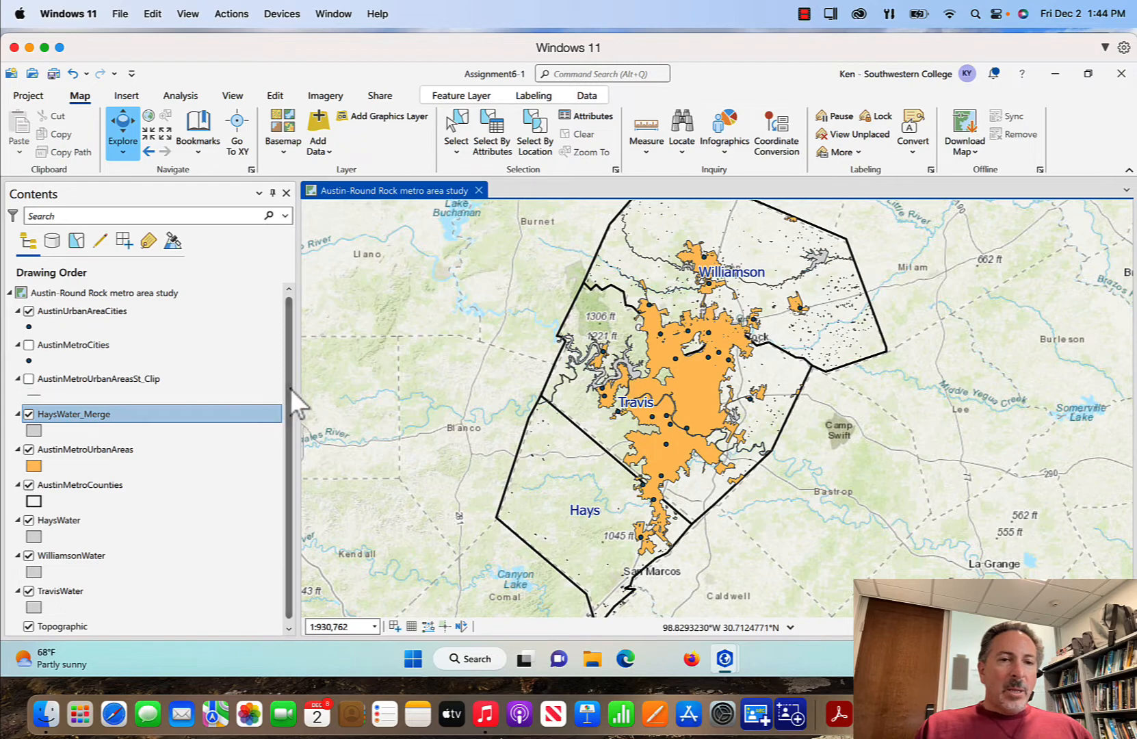
left_click_drag(288, 347, 285, 426)
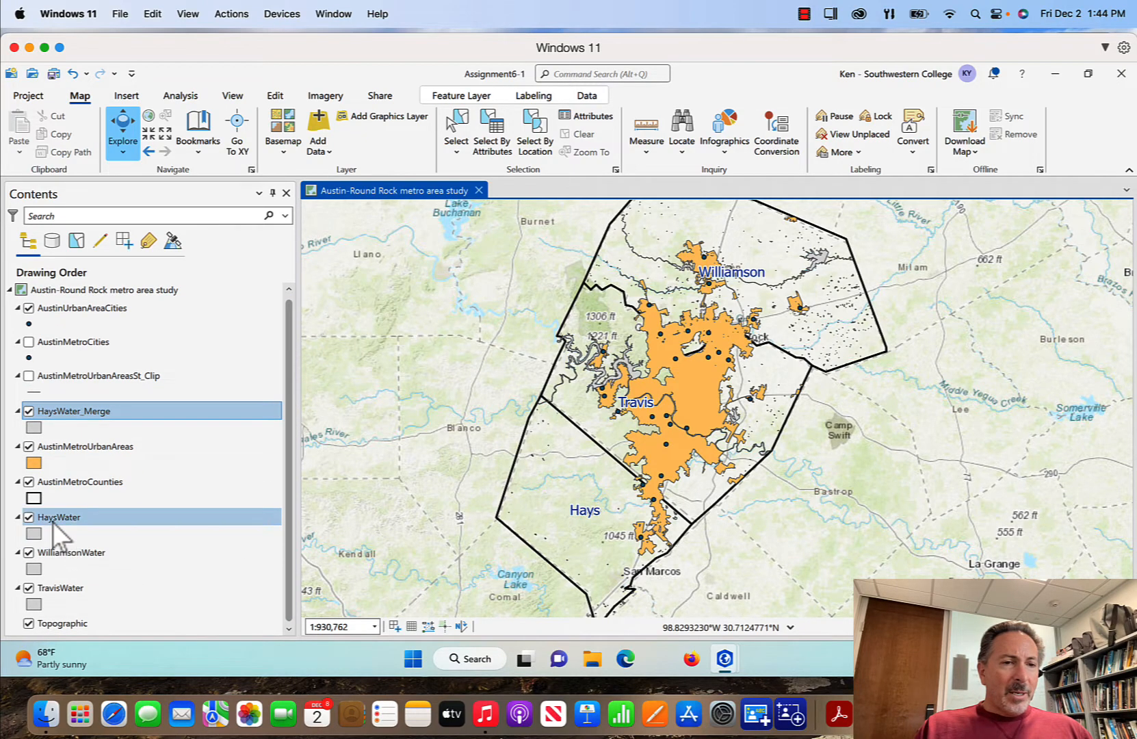
left_click(29, 417)
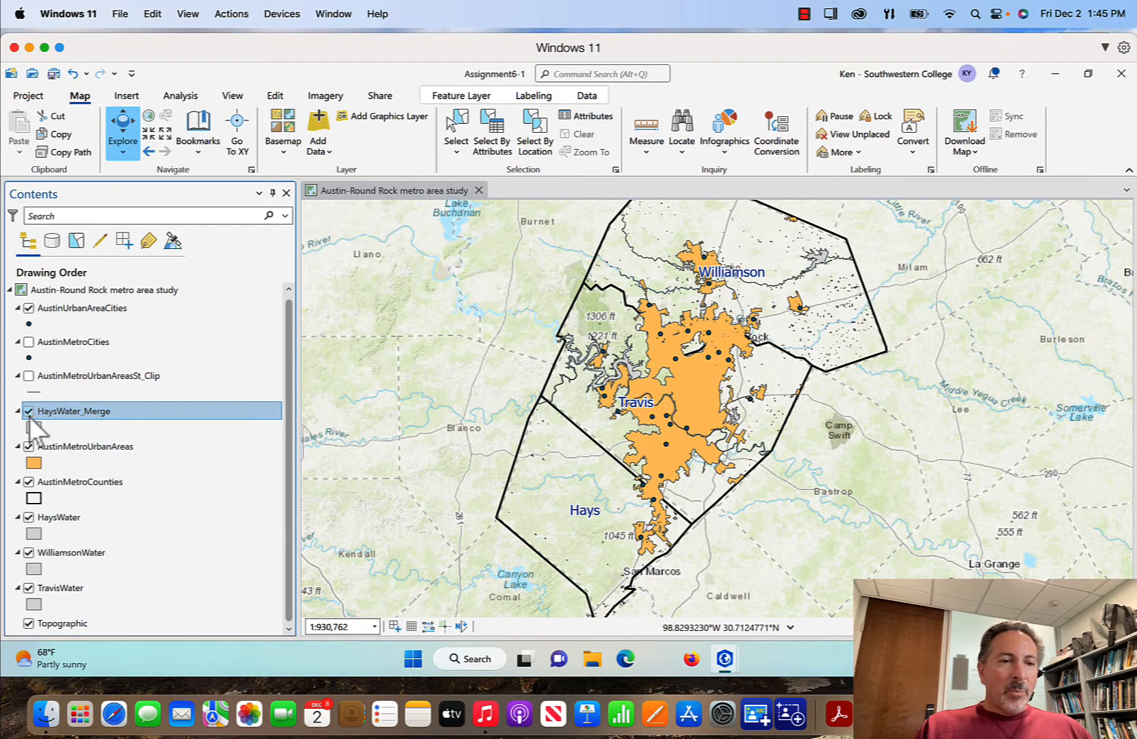
right_click(57, 517)
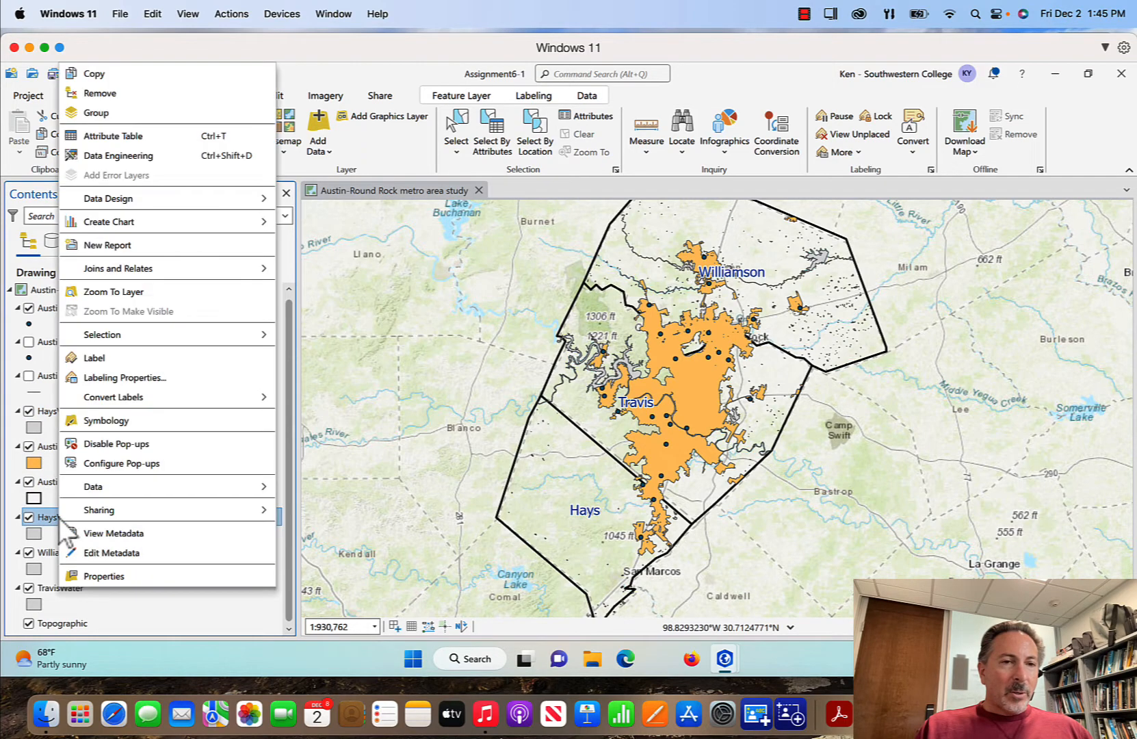
left_click(130, 94)
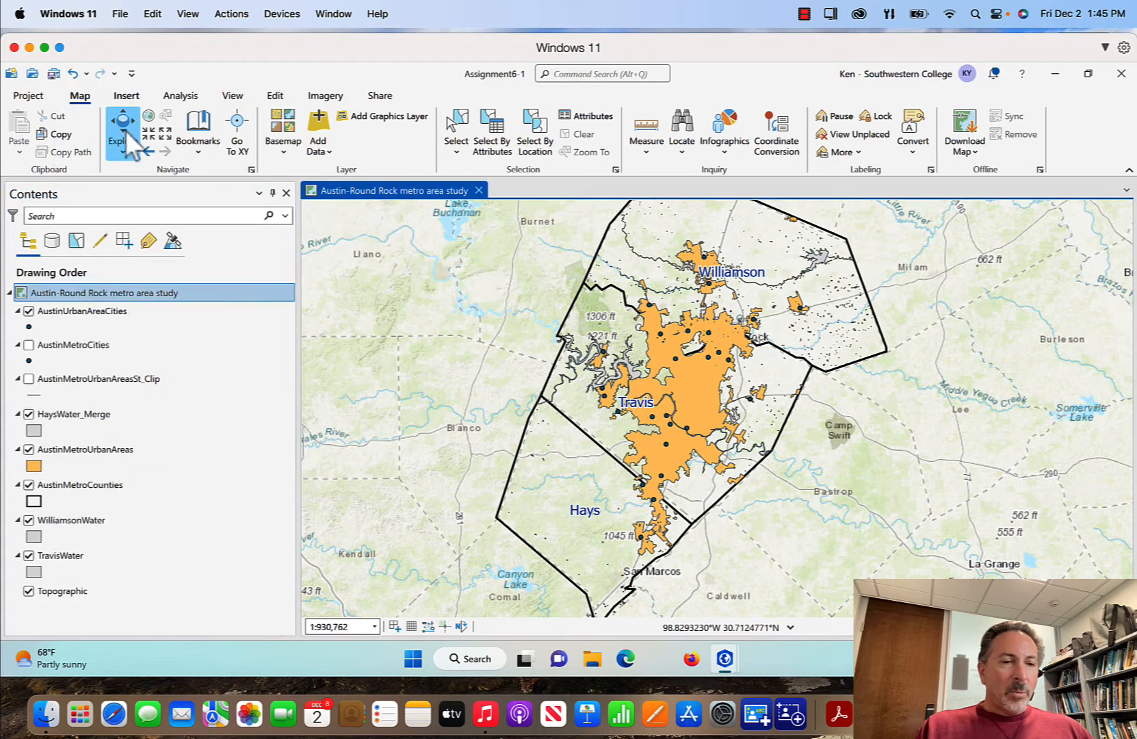
right_click(84, 520)
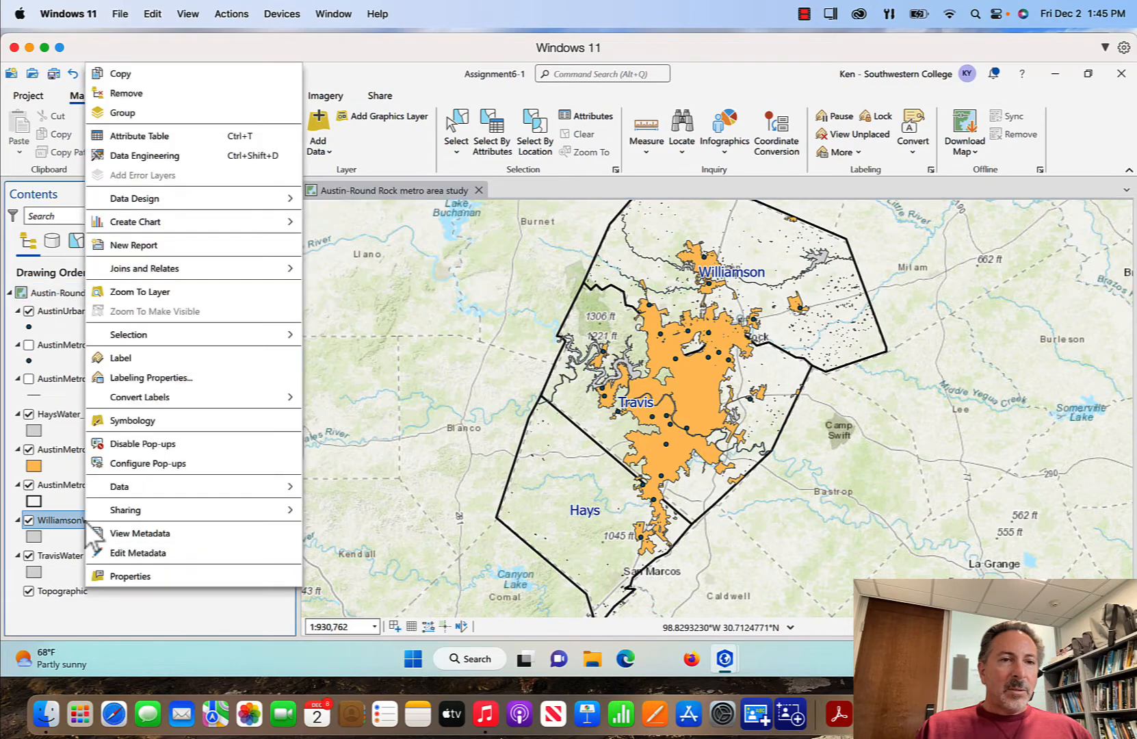
left_click(145, 94)
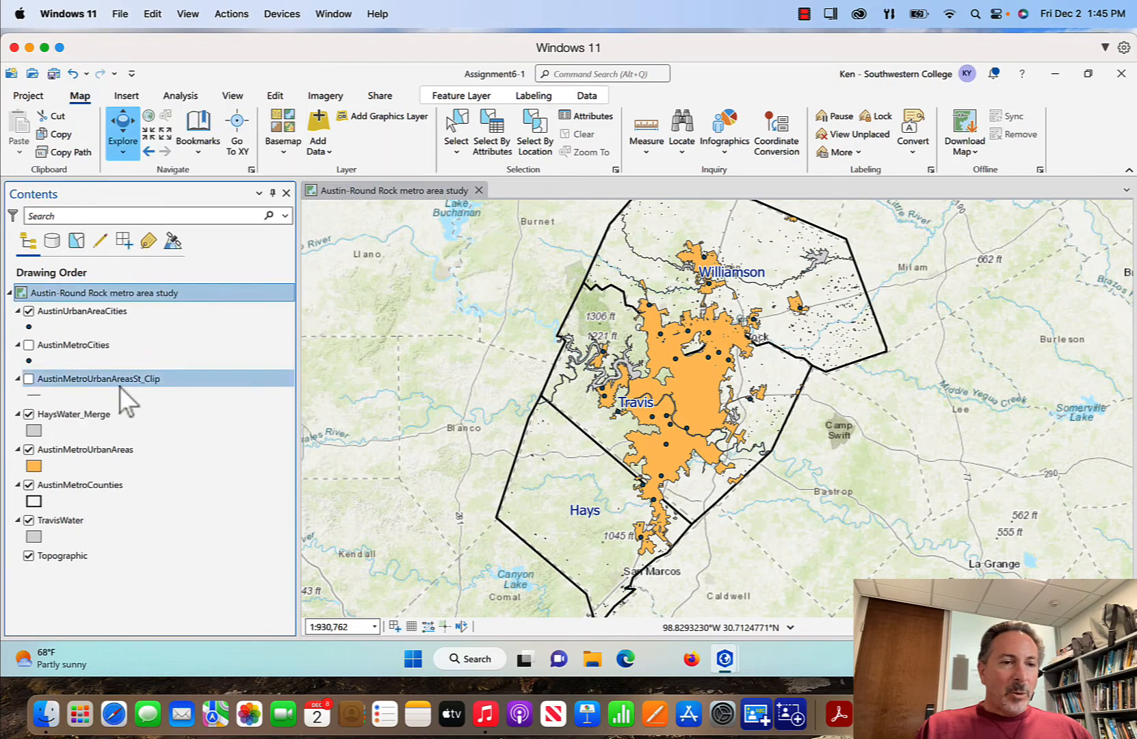
right_click(80, 513)
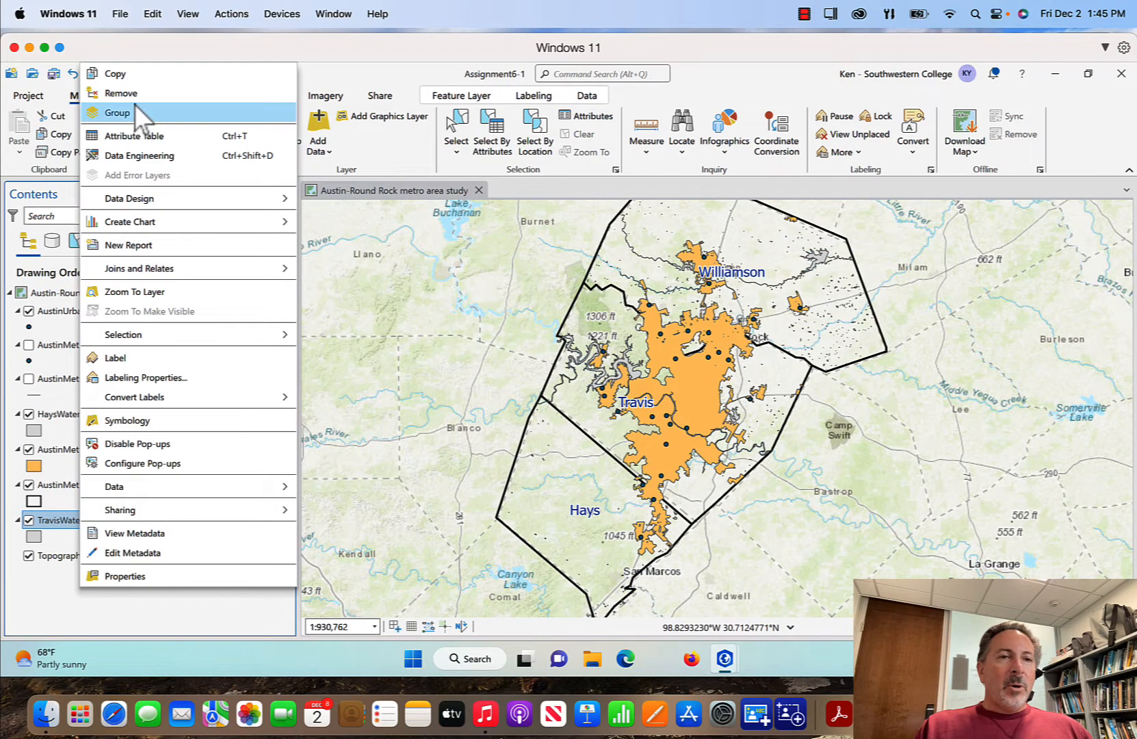
left_click(139, 94)
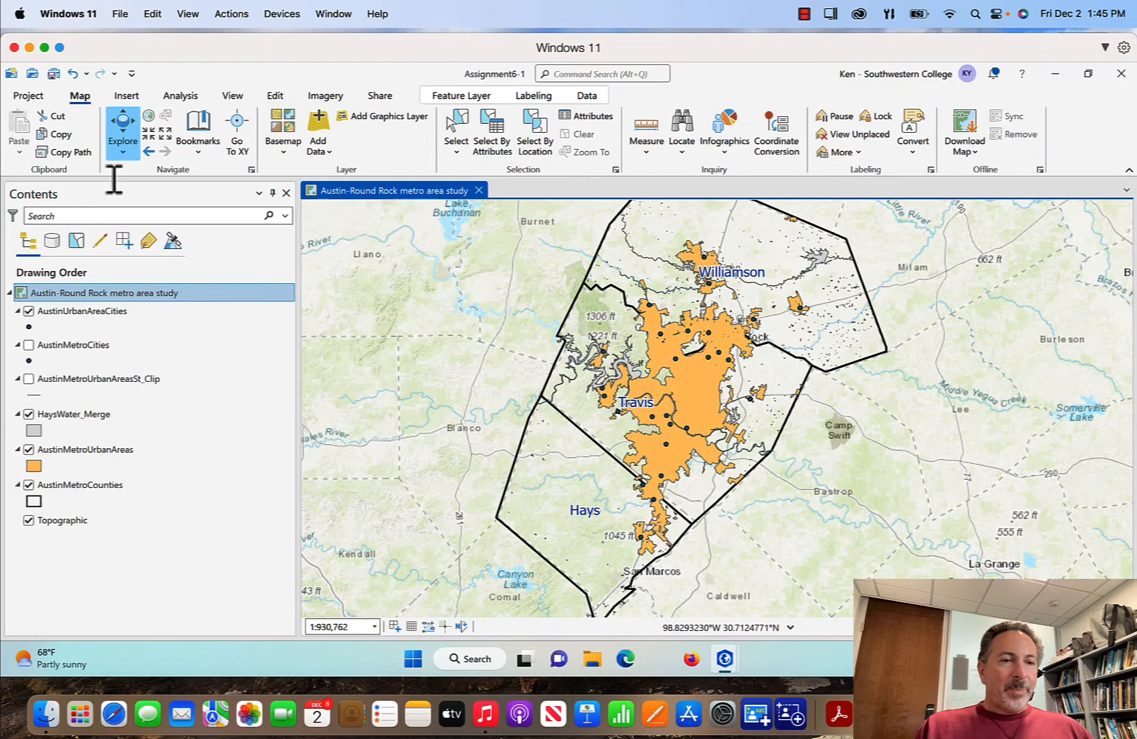
left_click(30, 415)
left_click(30, 415)
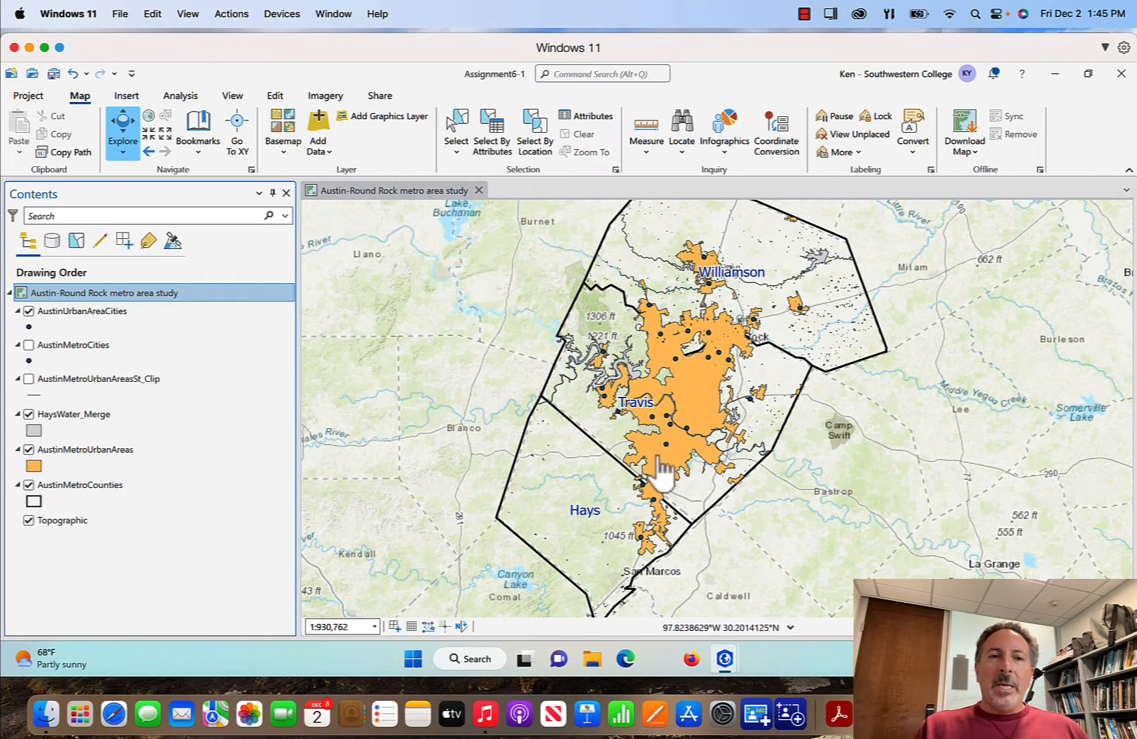
Set up the Clip tool with HaysWater_Merge as the input features and AustinMetroUrbanAreas as the clip features
left_click(181, 96)
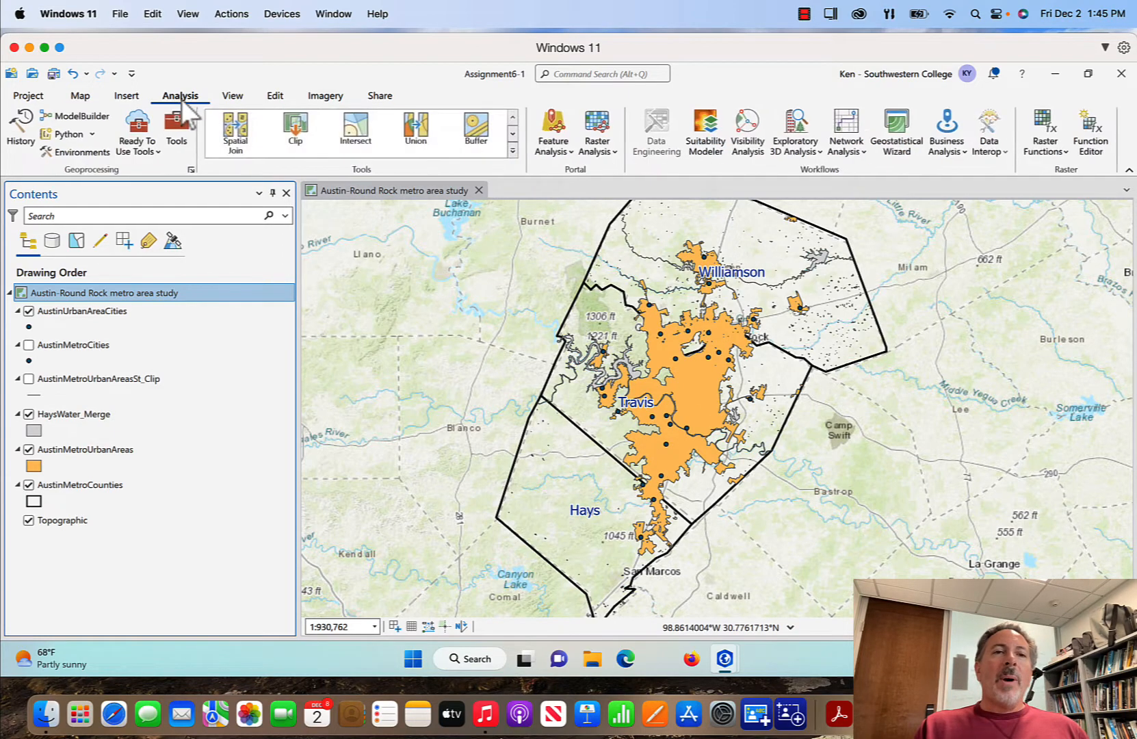
left_click(514, 136)
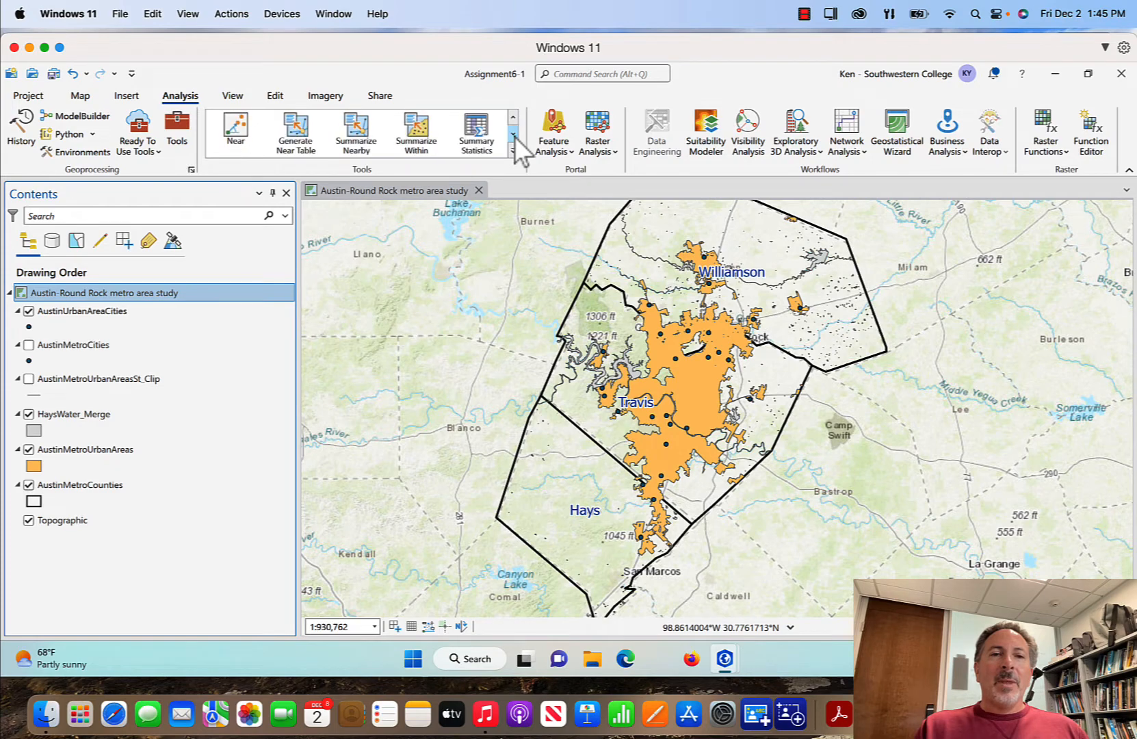
left_click(514, 136)
left_click(514, 136)
left_click(515, 136)
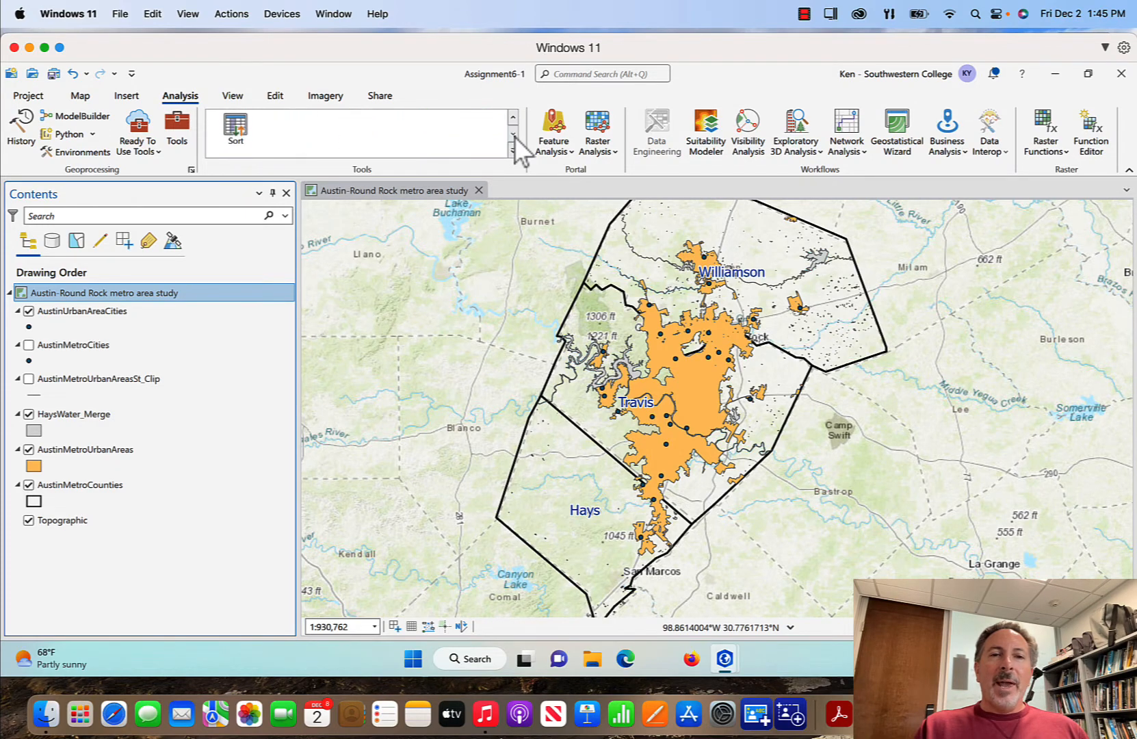
left_click(512, 119)
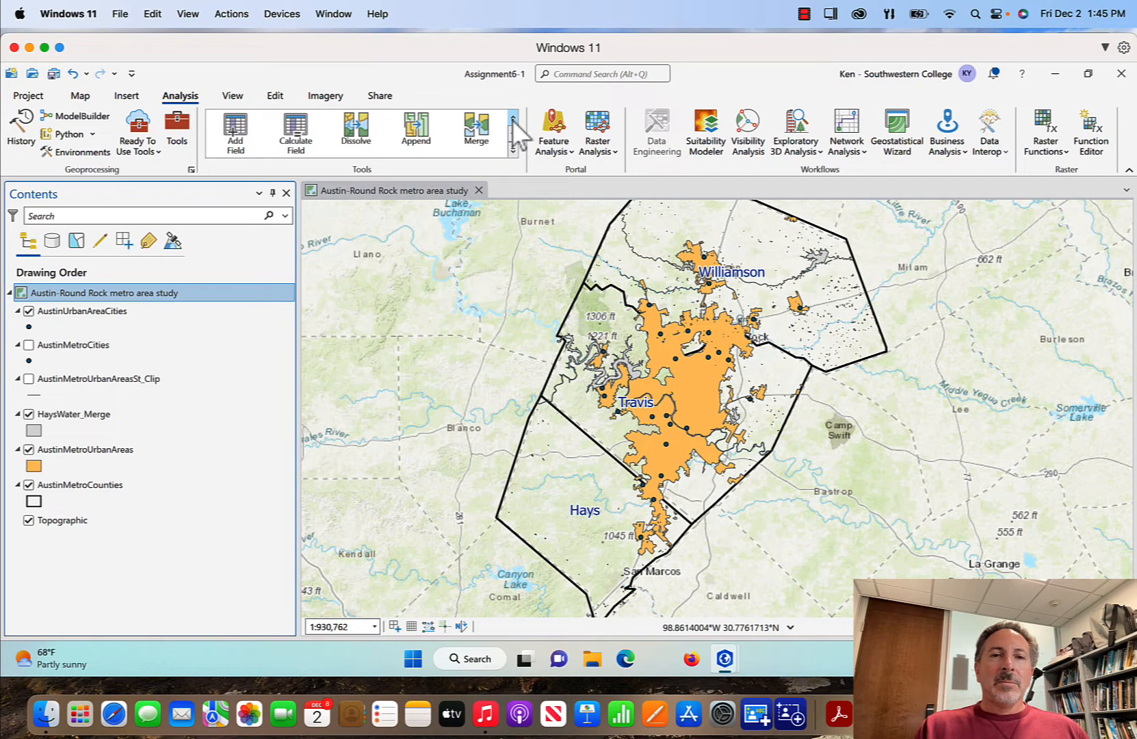
left_click(512, 119)
left_click(512, 119)
left_click(513, 119)
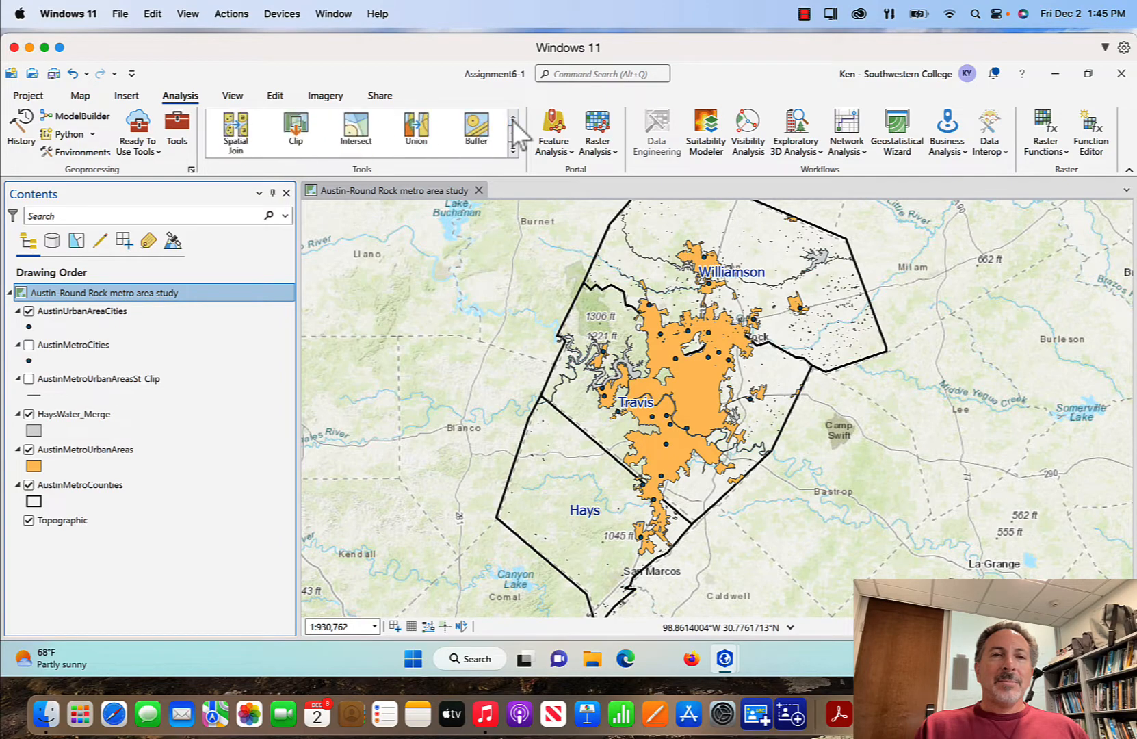
left_click(297, 130)
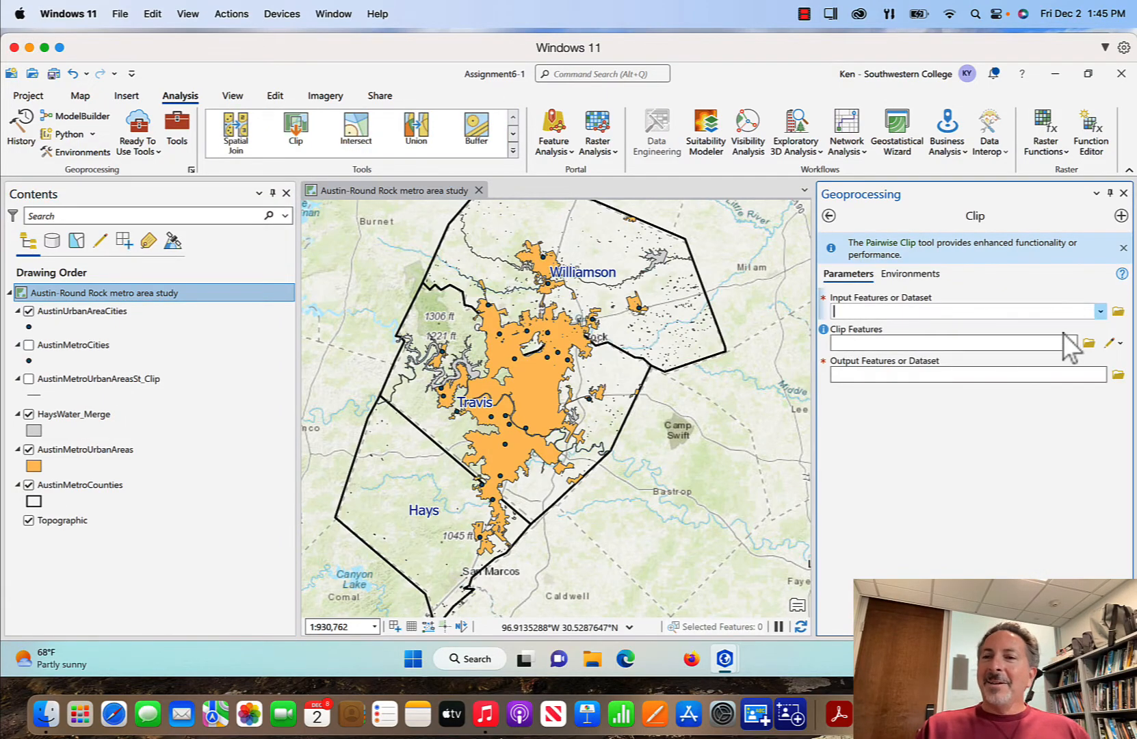
left_click(1100, 310)
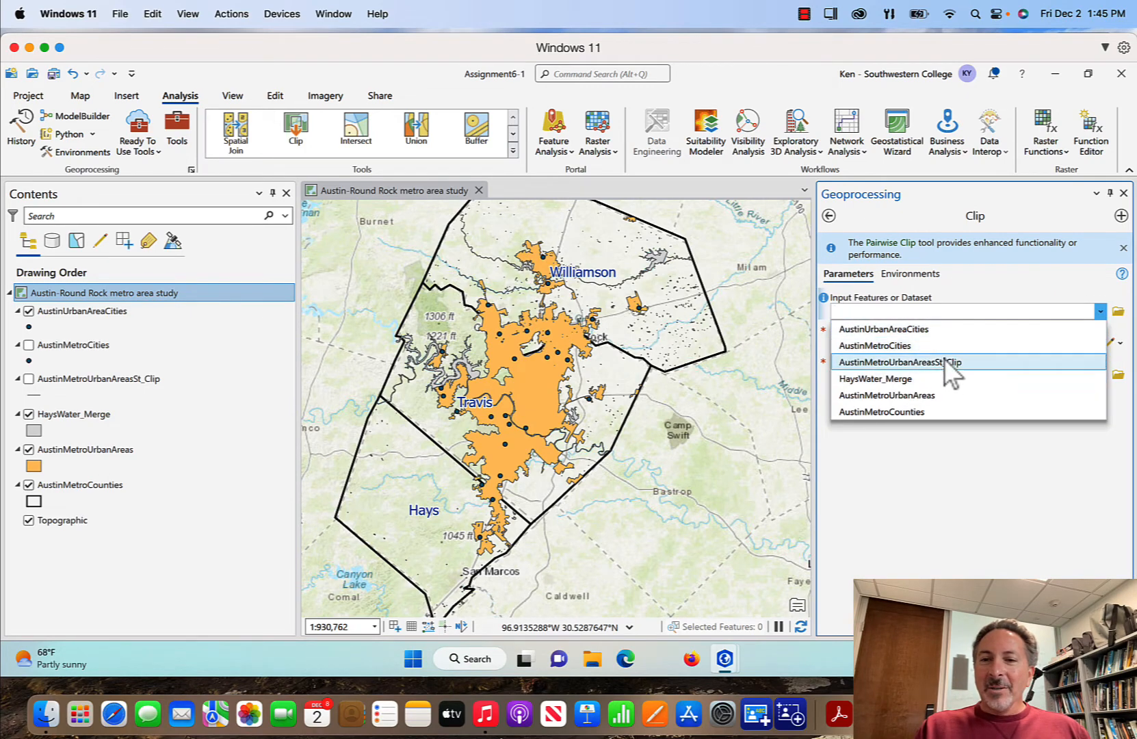
left_click(926, 379)
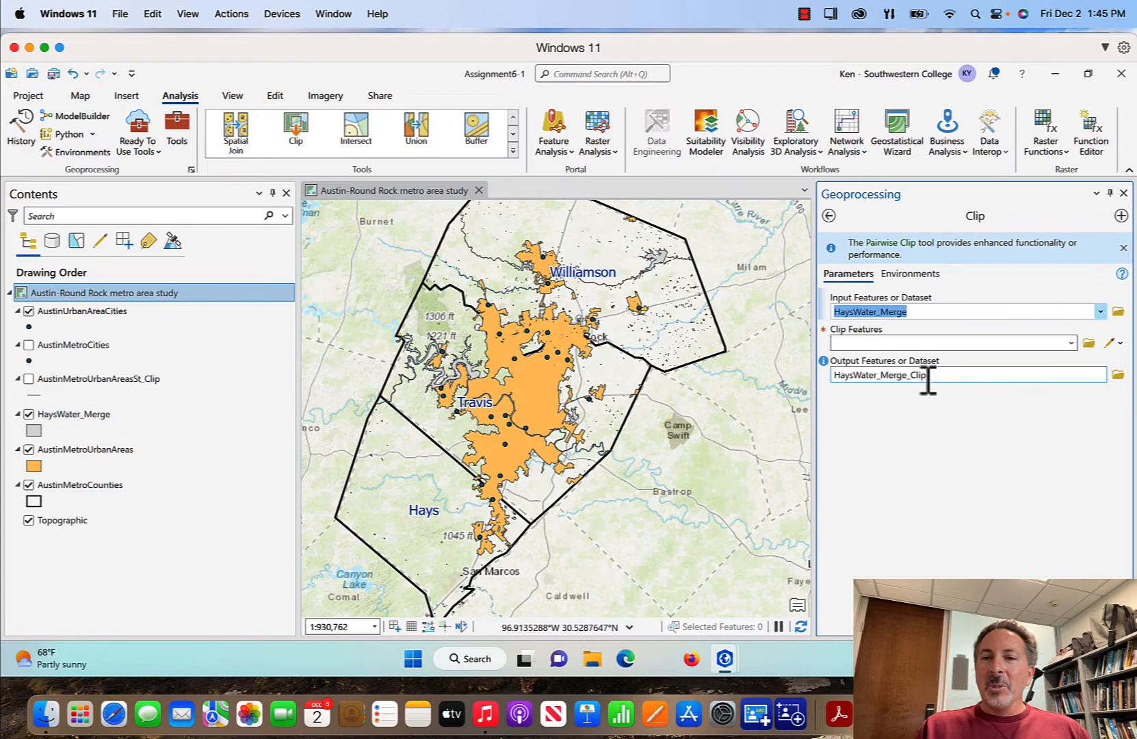
left_click(1071, 343)
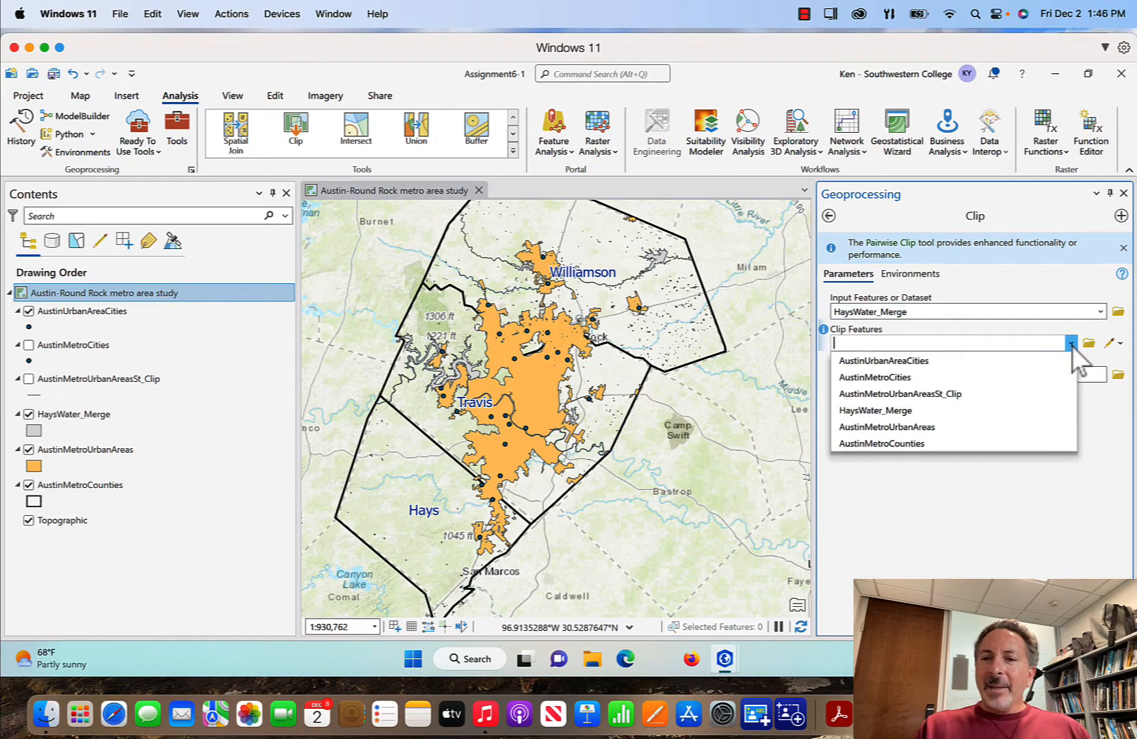
left_click(928, 425)
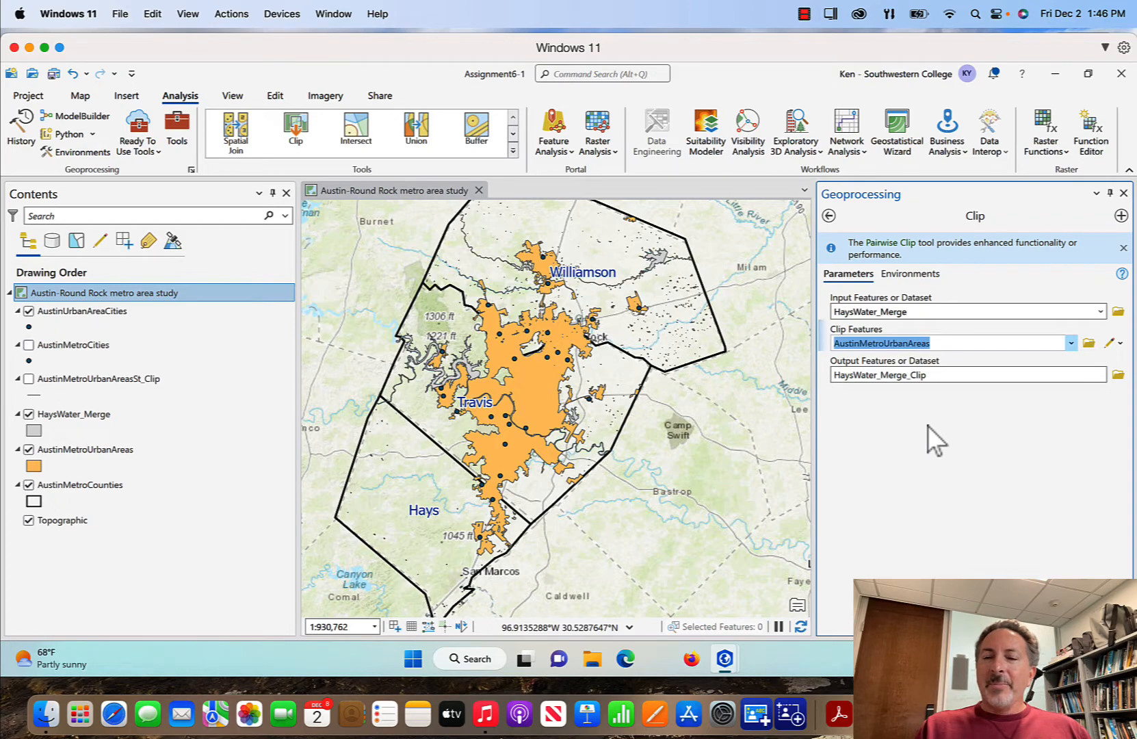
Name the clip output AustinMetroUrbanAreasWater, run the Clip tool, and close its result details and the Geoprocessing pane
left_click(959, 377)
left_click_drag(1013, 376, 1116, 378)
type("Aus")
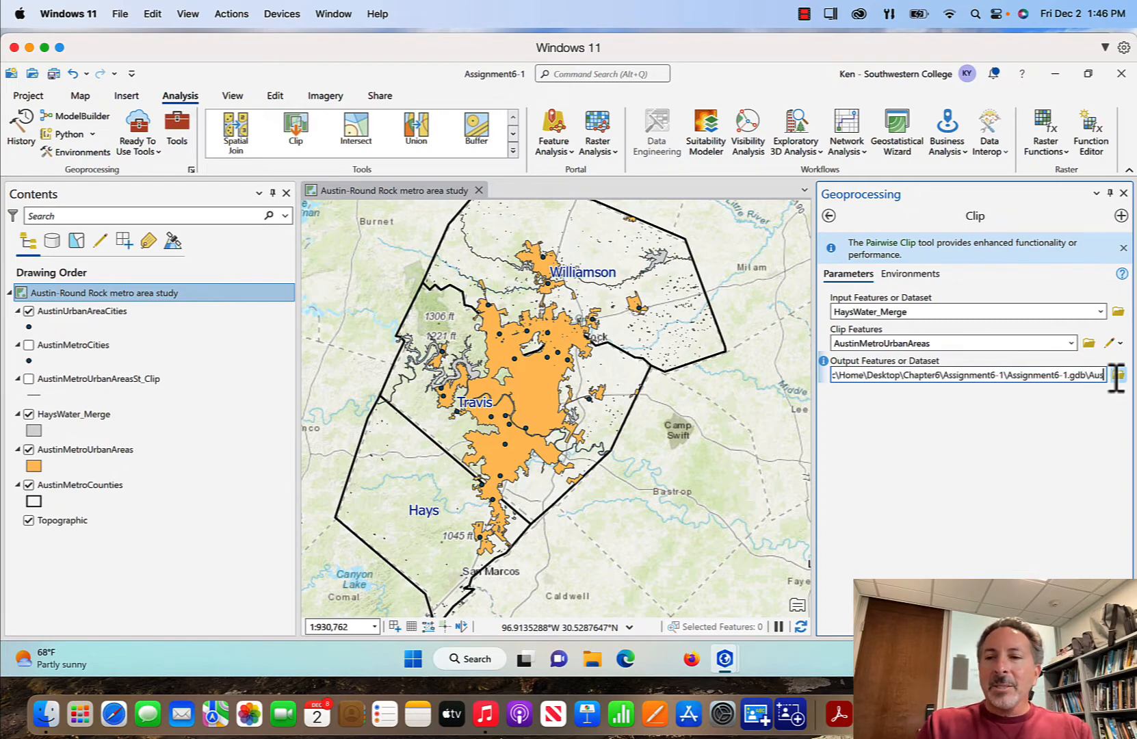
type("tinm")
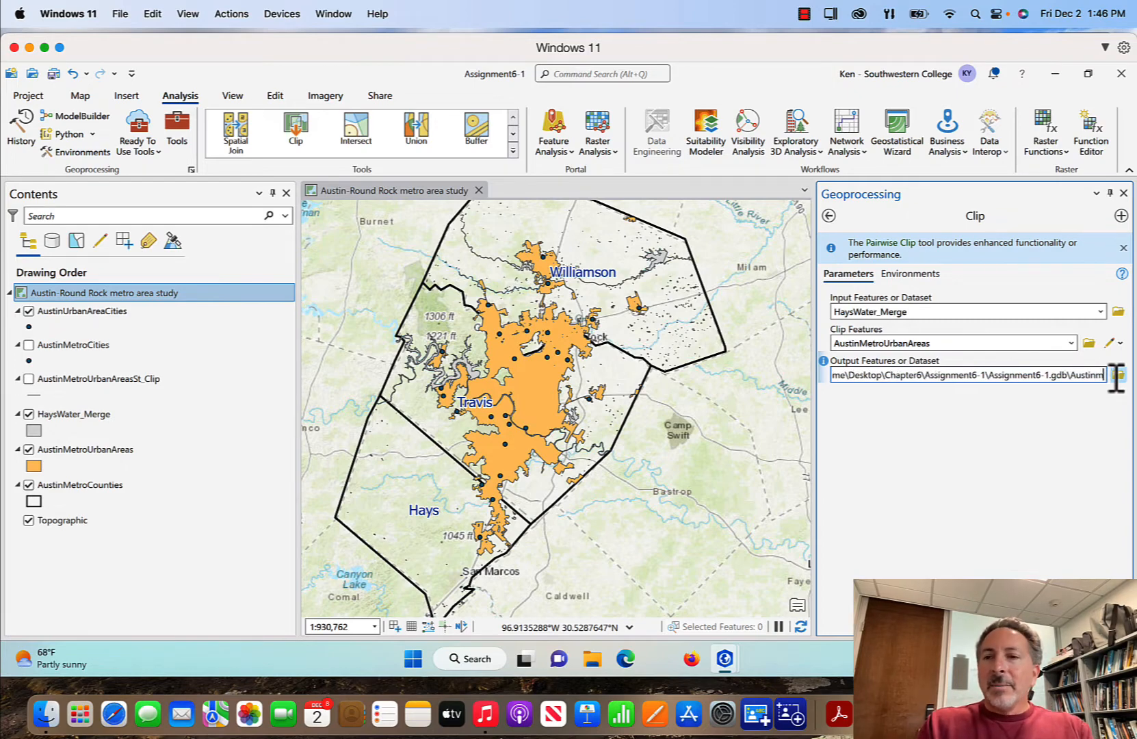
type("etro")
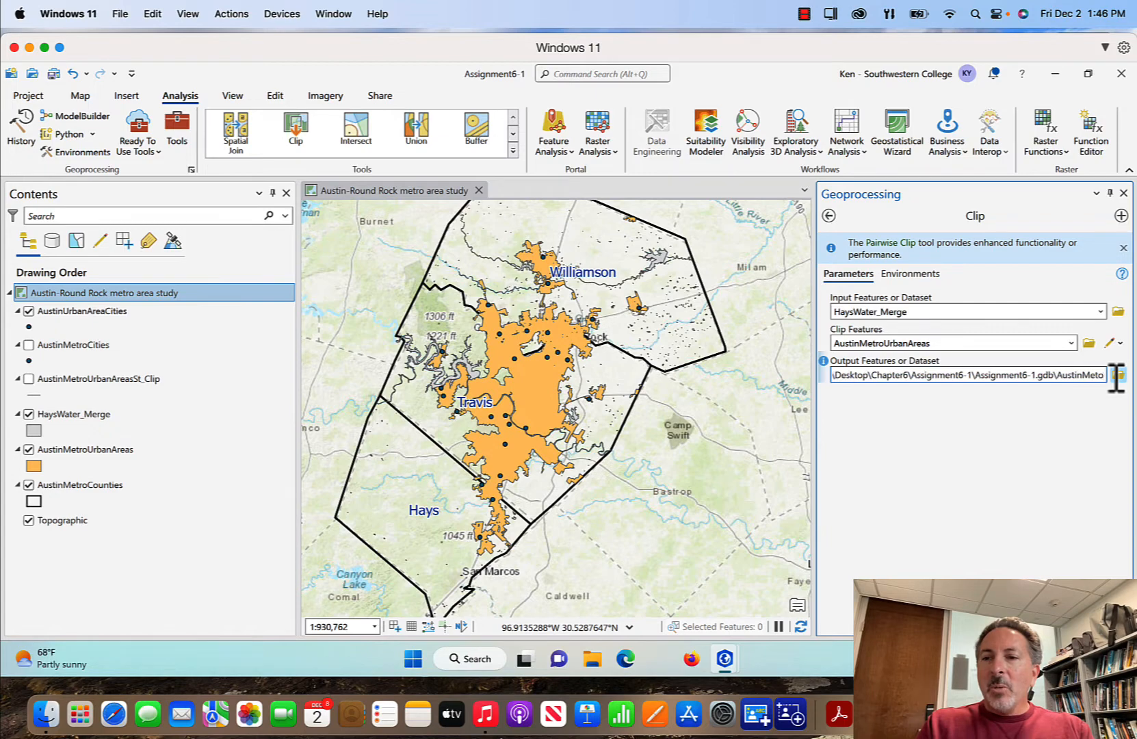
type("UrbanAre")
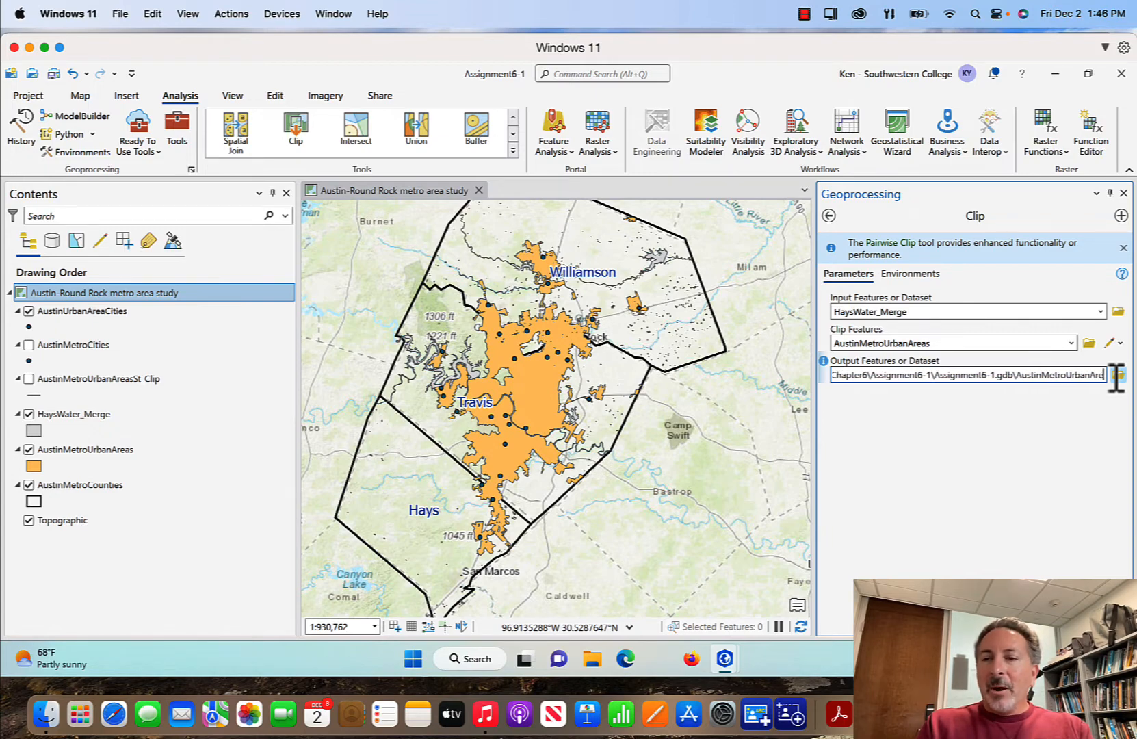
type("asWater")
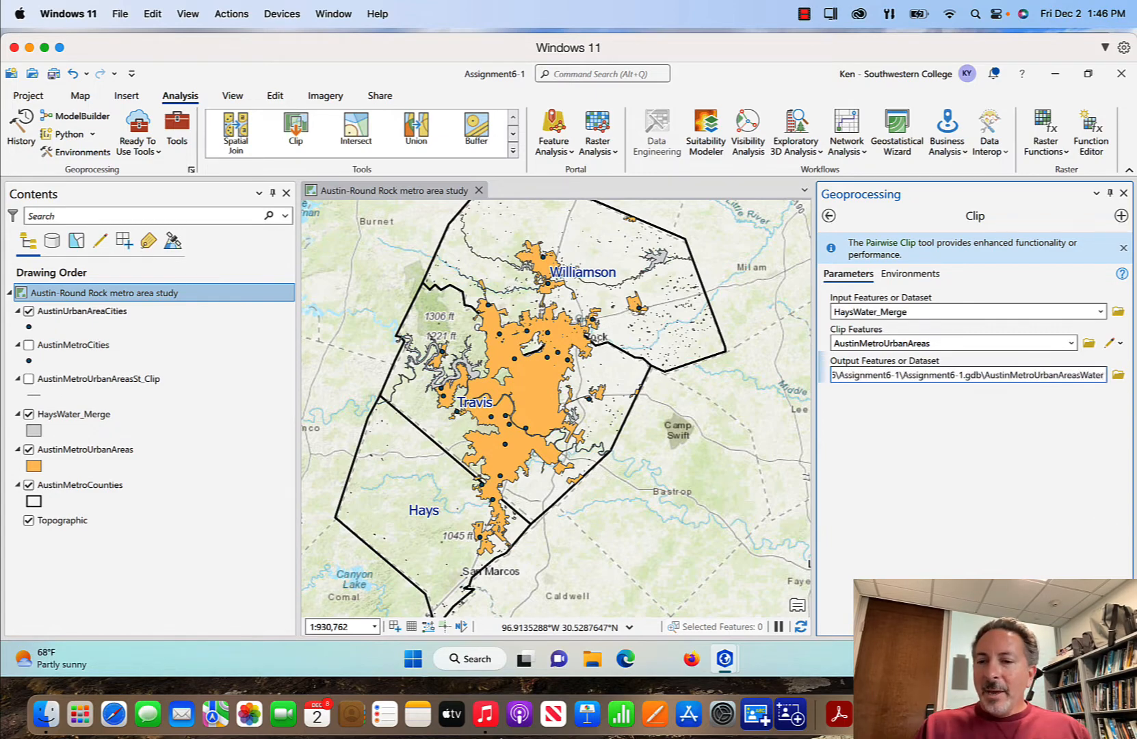
key("Tab")
left_click(1098, 621)
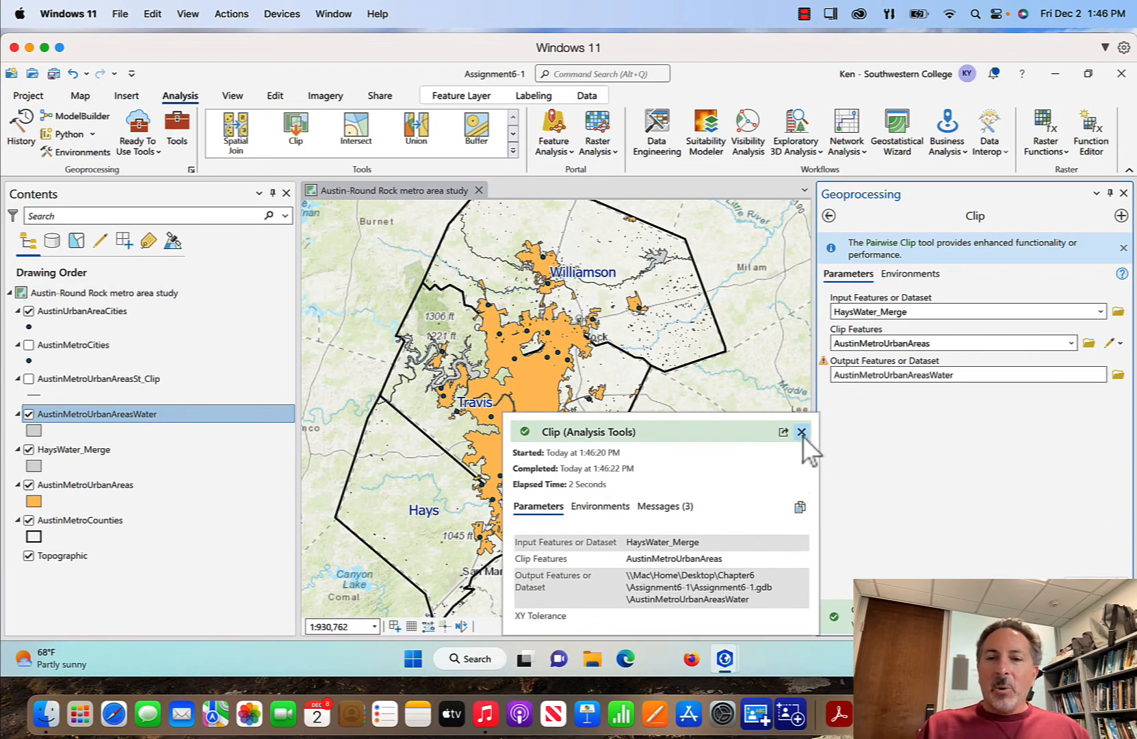
left_click(801, 431)
left_click(1124, 193)
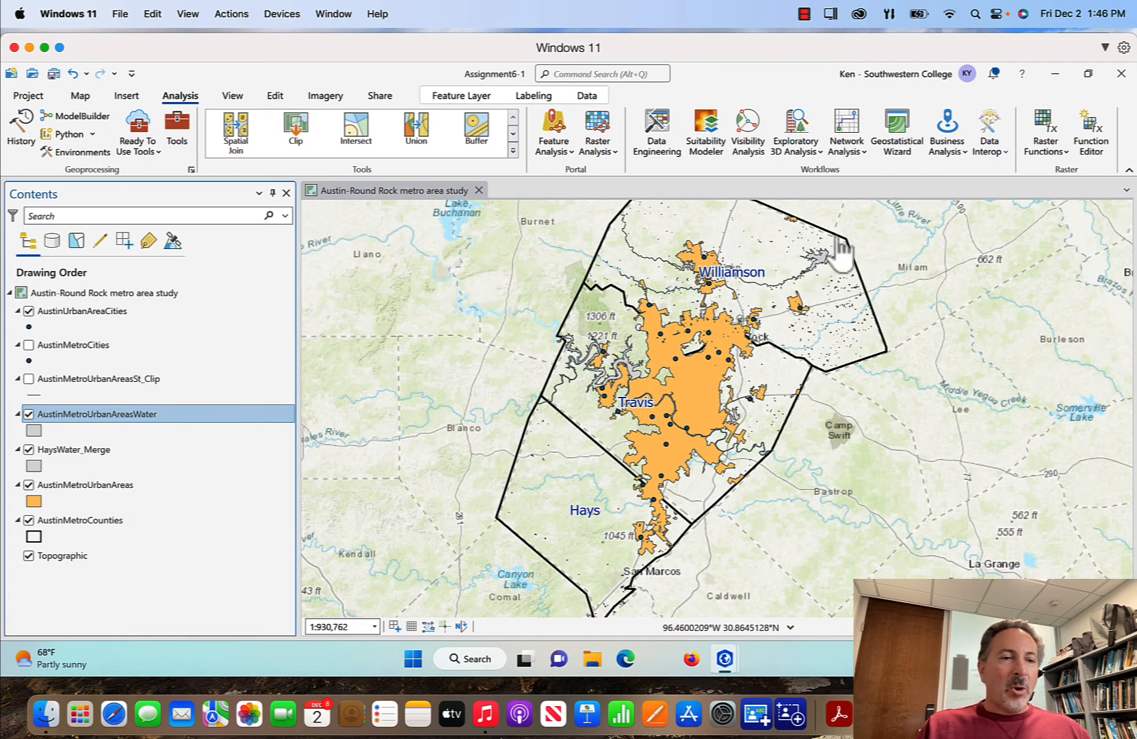
Hide the HaysWater_Merge layer and remove it from the map
left_click(26, 453, "ctrl")
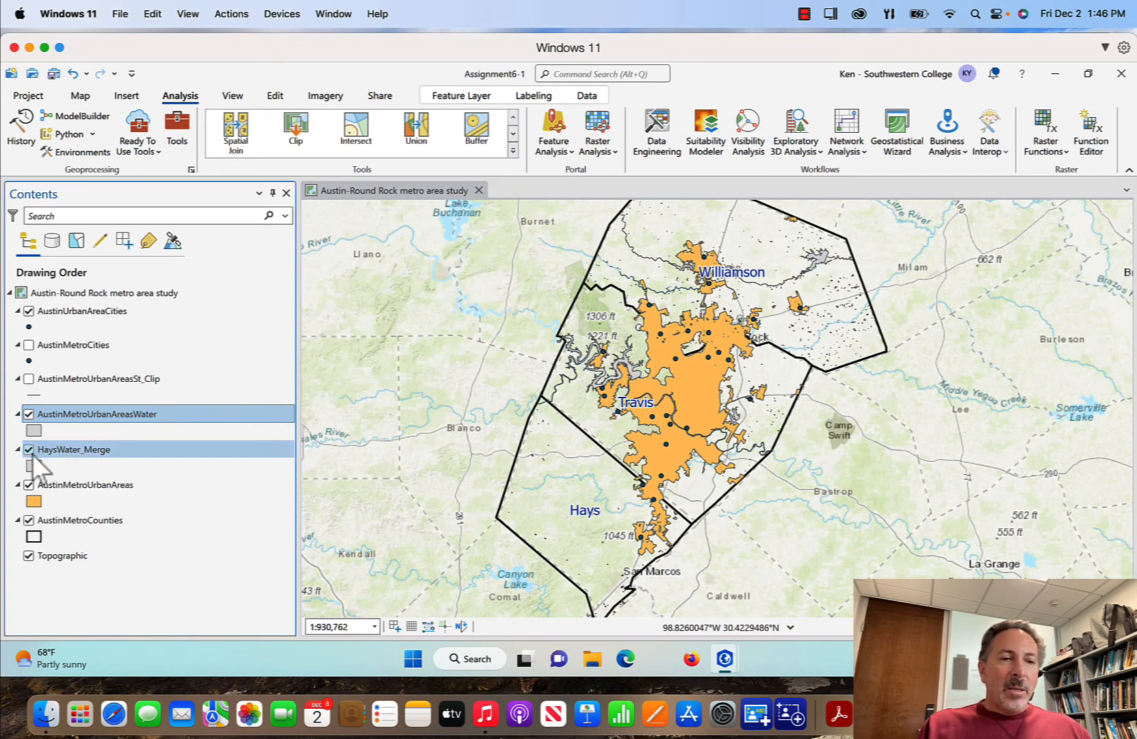
left_click(29, 450)
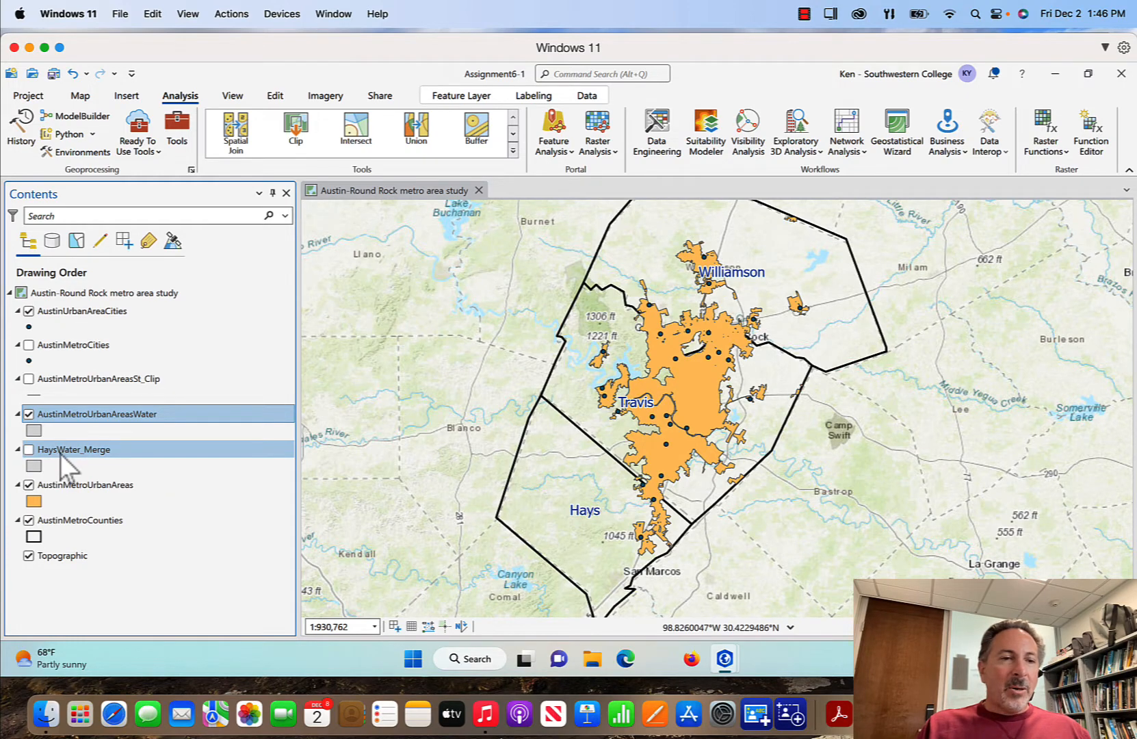
right_click(60, 453)
left_click(101, 94)
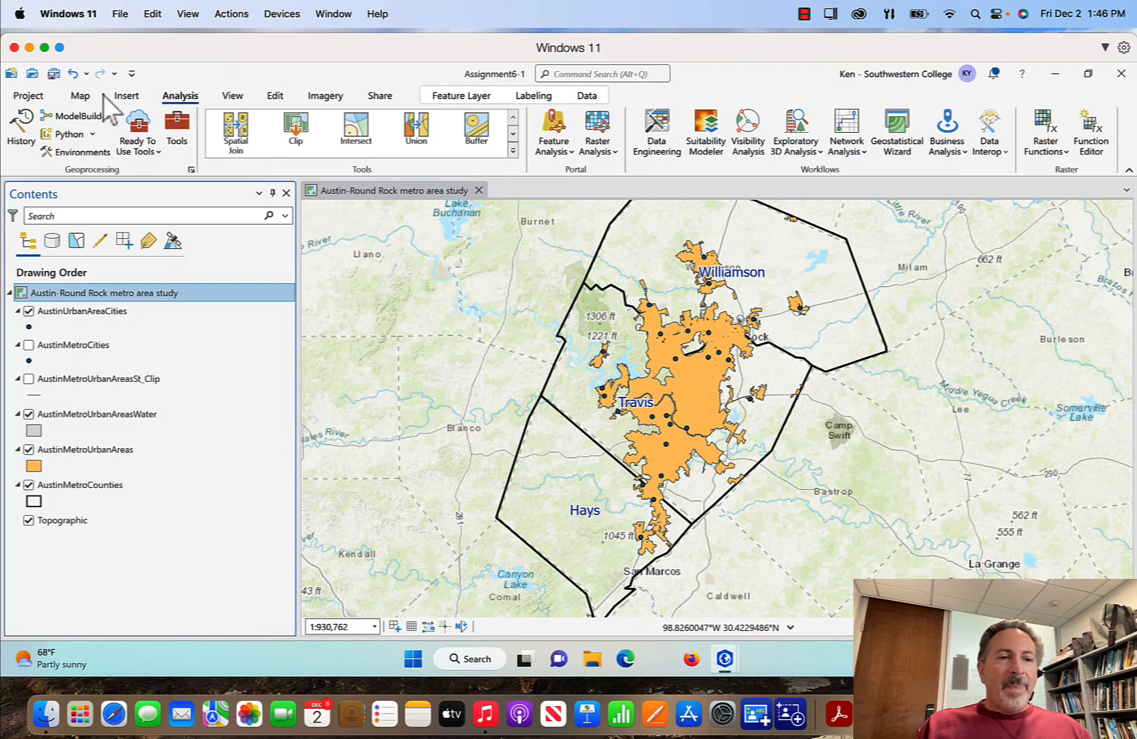
Examine the AustinMetroUrbanAreasWater layer up close, hiding and showing it to check the clipped water features within the urban areas
right_click(51, 419)
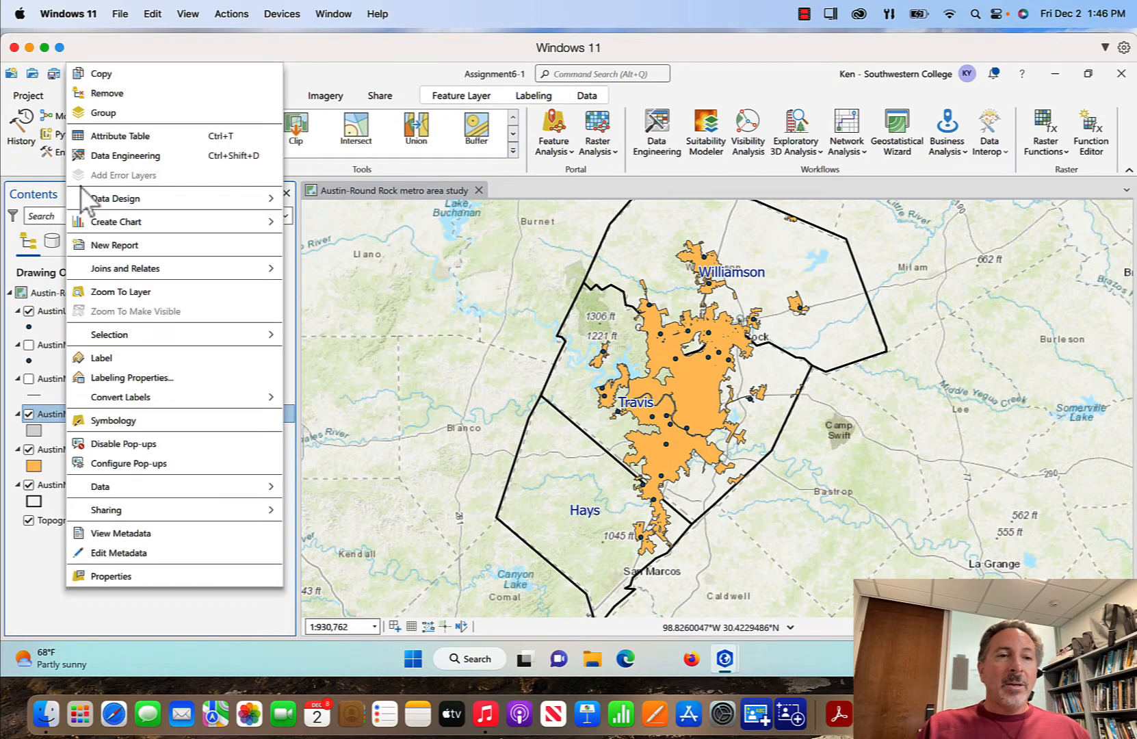
left_click(117, 291)
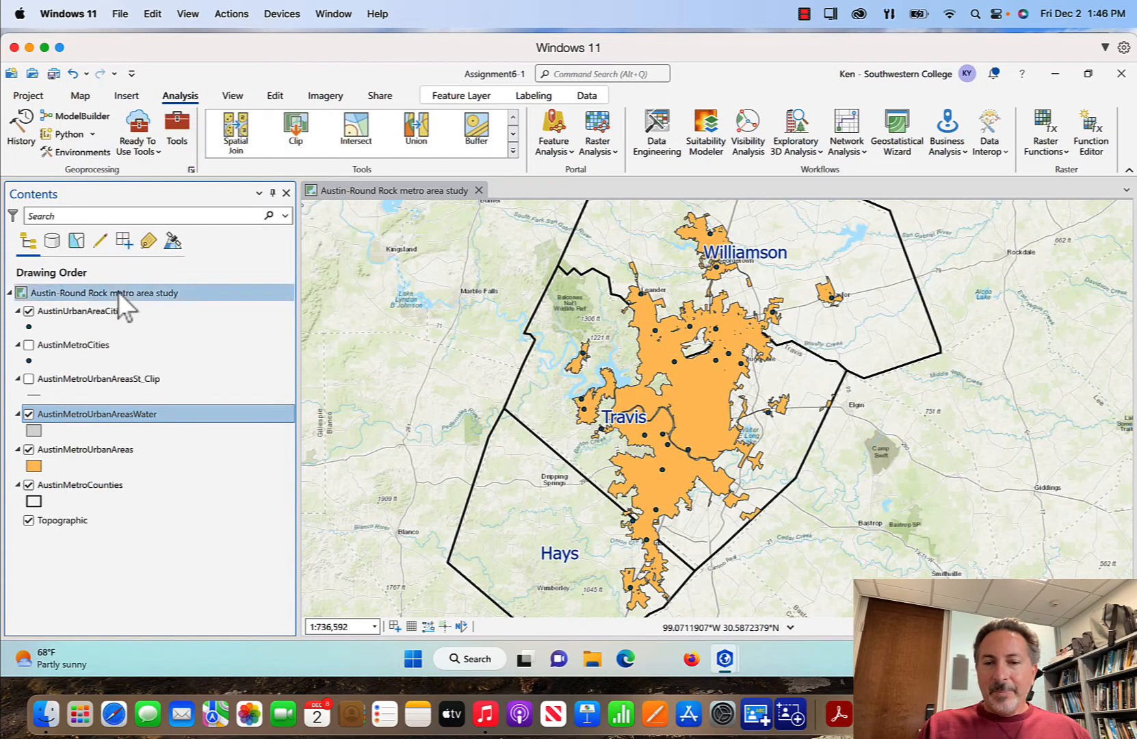
left_click(80, 96)
left_click(151, 132)
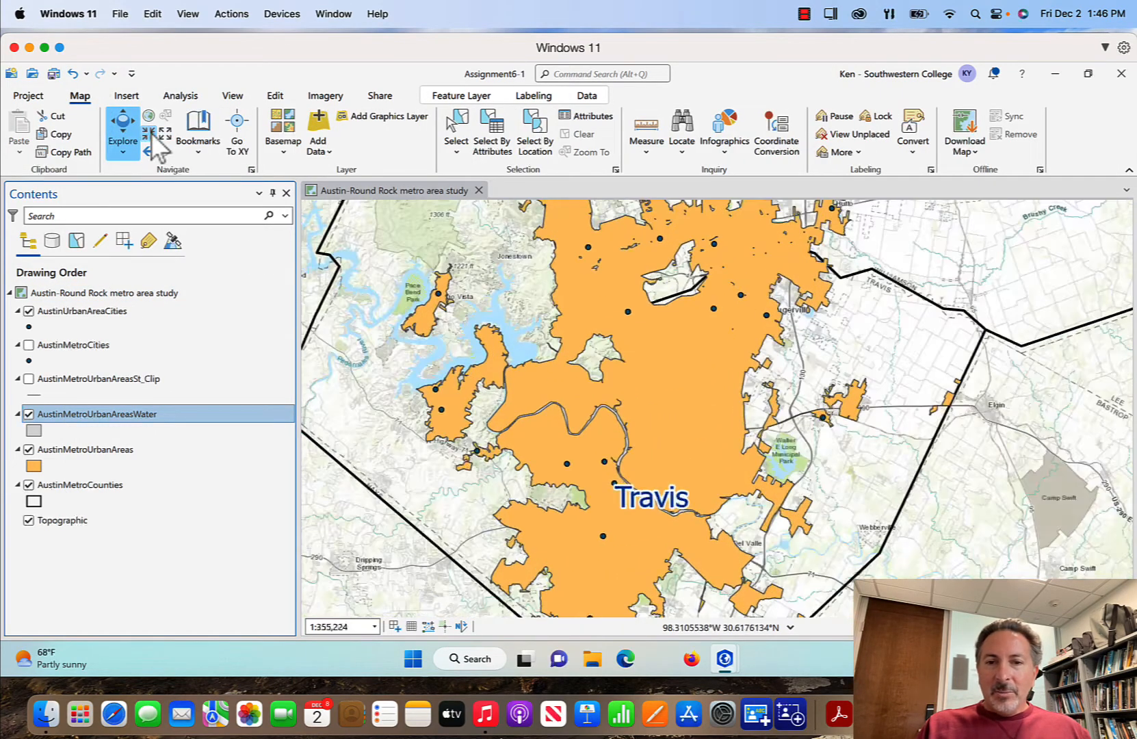
left_click(29, 415)
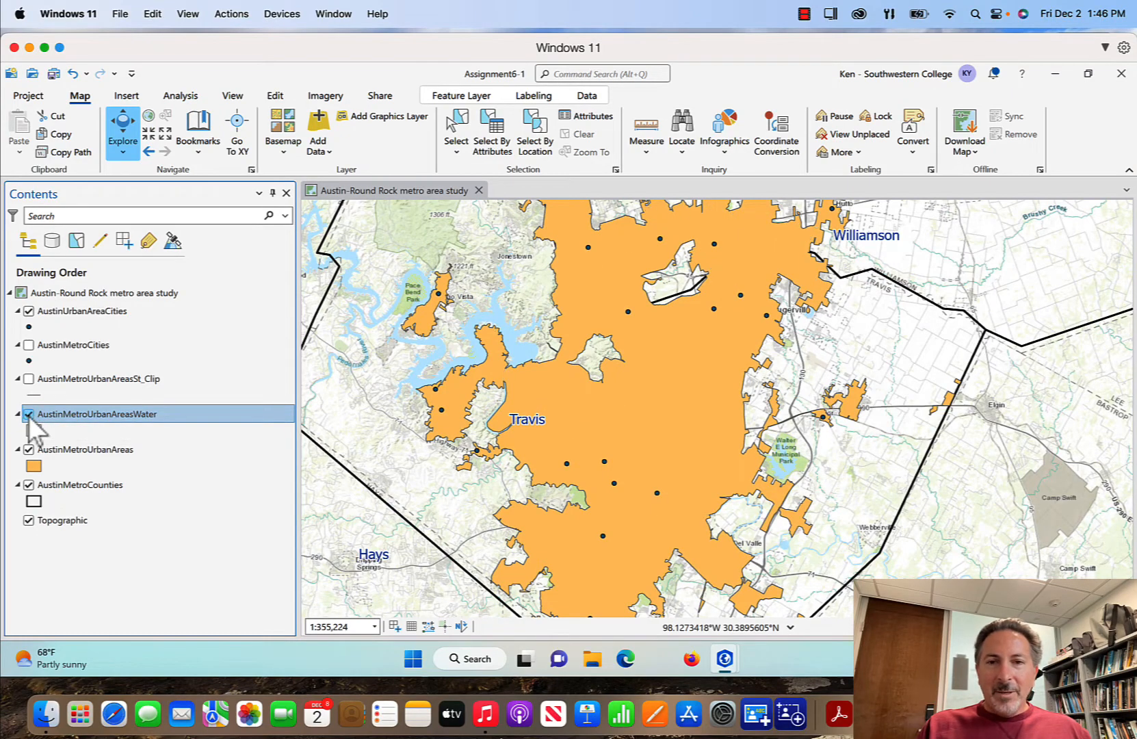
left_click(28, 415)
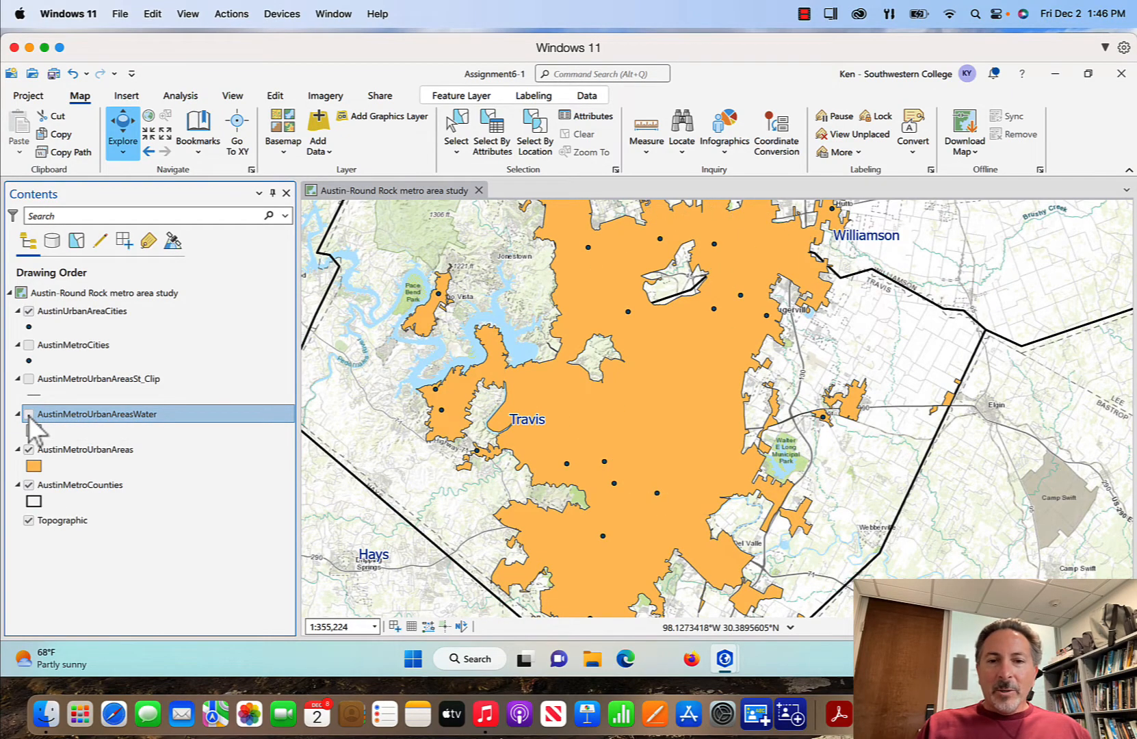
left_click(28, 414)
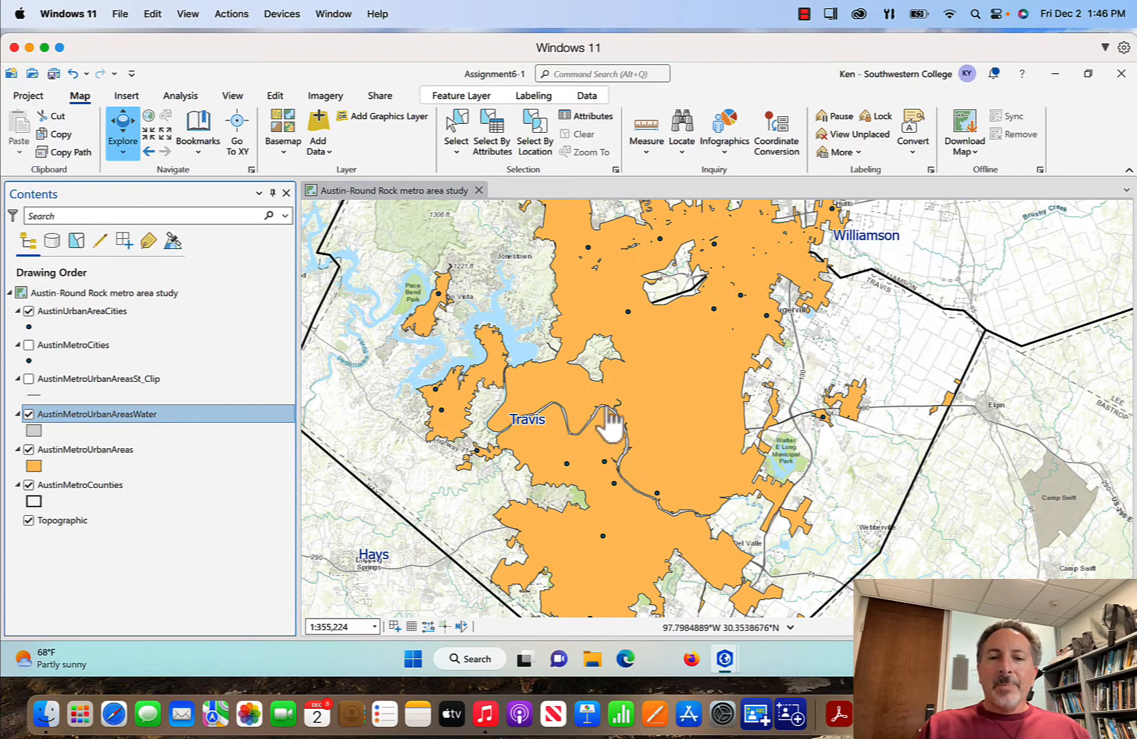
scroll(602, 438, "up", 1)
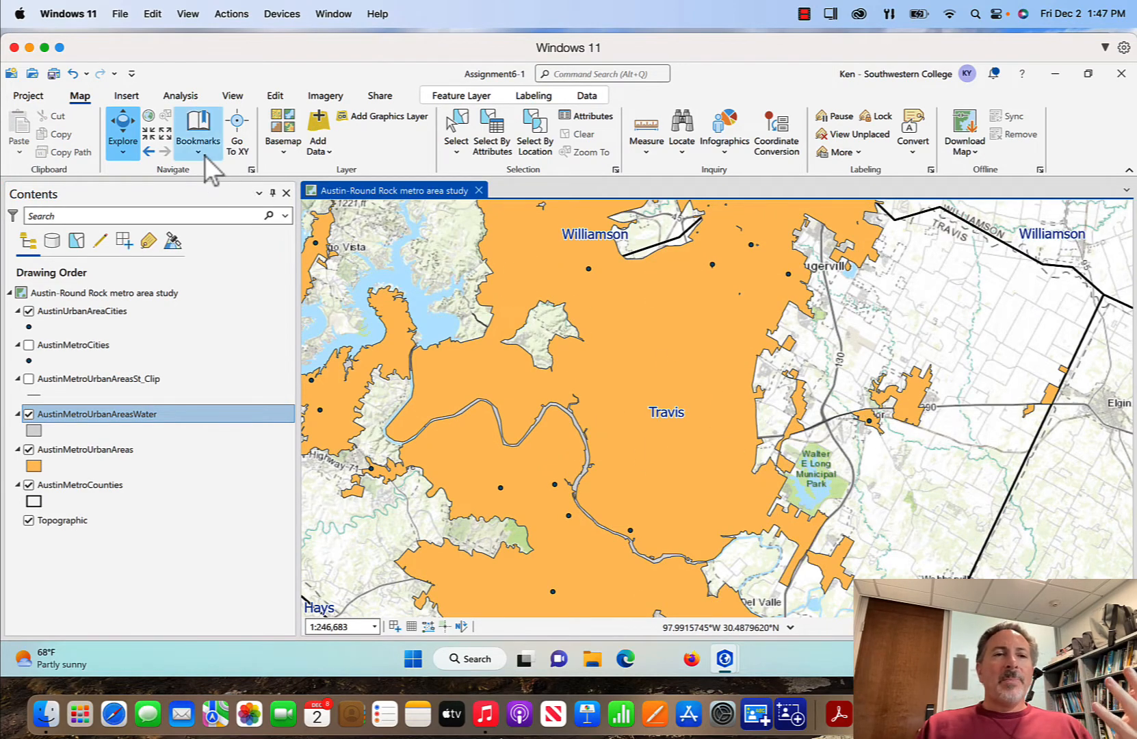
Show the AustinMetroUrbanAreasSt_Clip street layer with all three counties in view
left_click(166, 137)
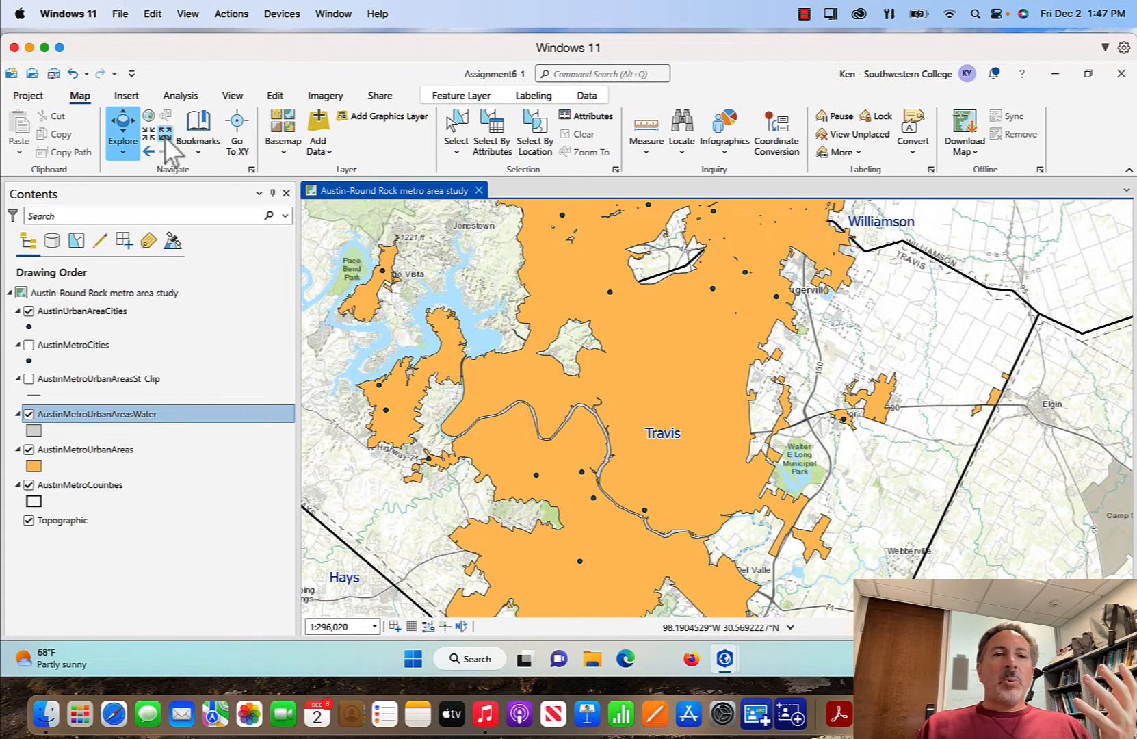
left_click(167, 137)
left_click(167, 137)
left_click(167, 138)
left_click(167, 137)
left_click(167, 137)
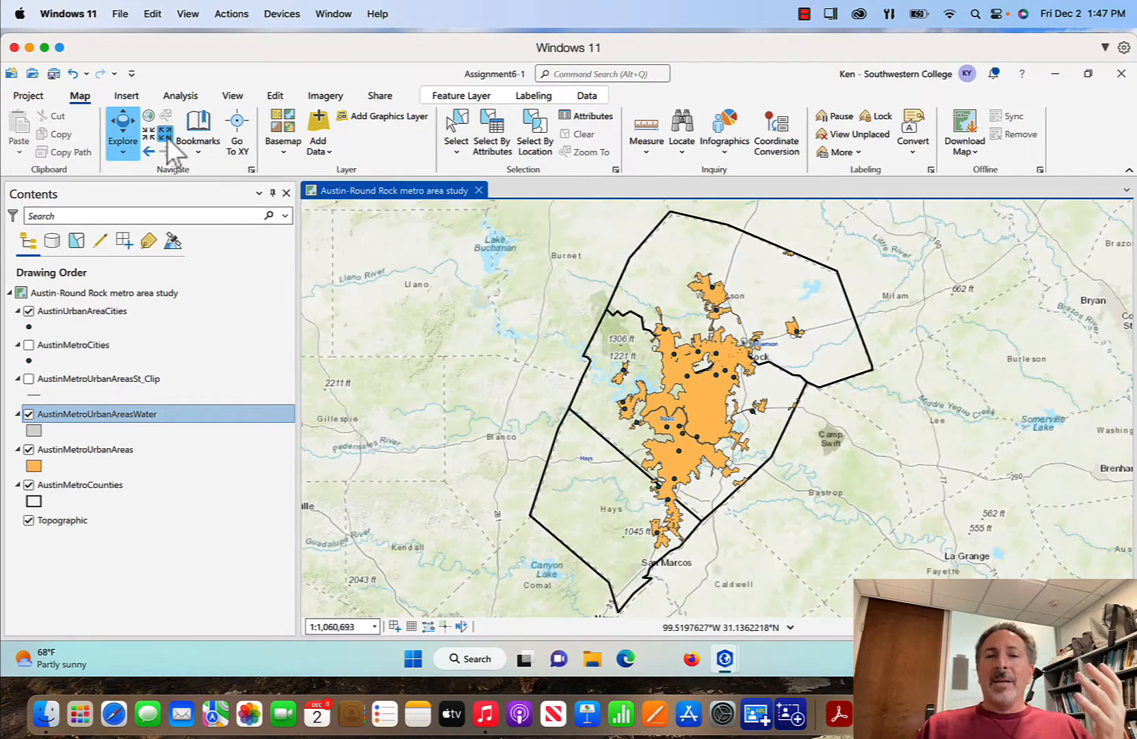
left_click(167, 138)
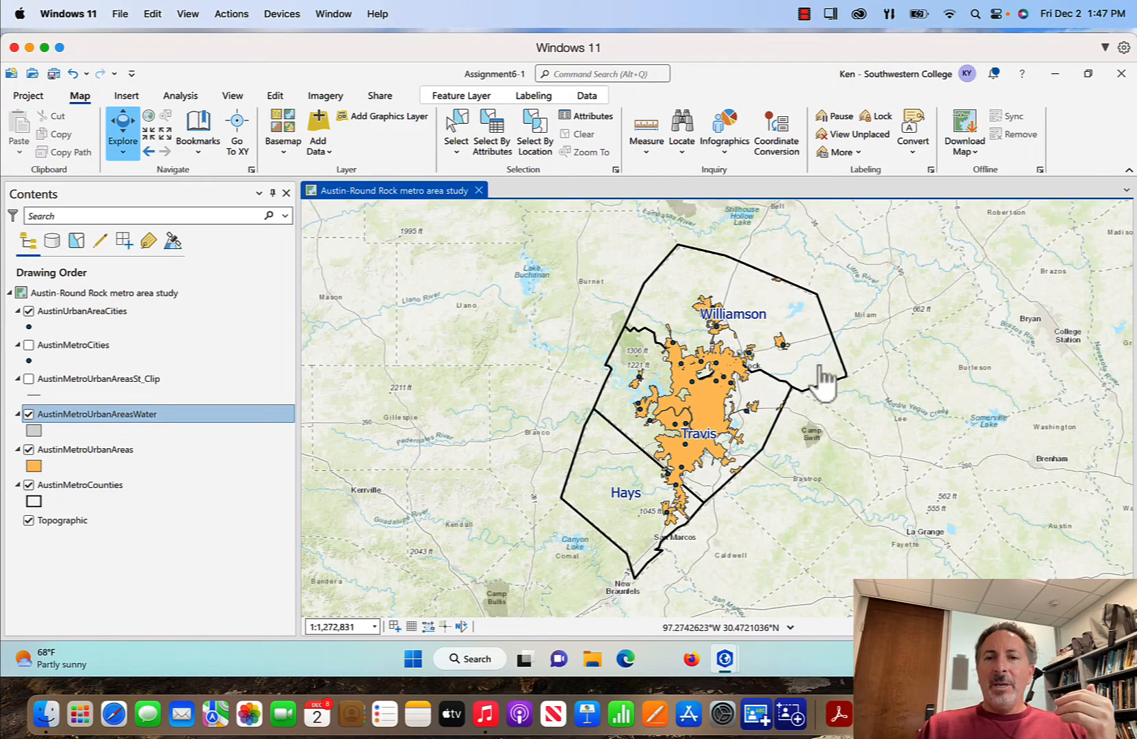
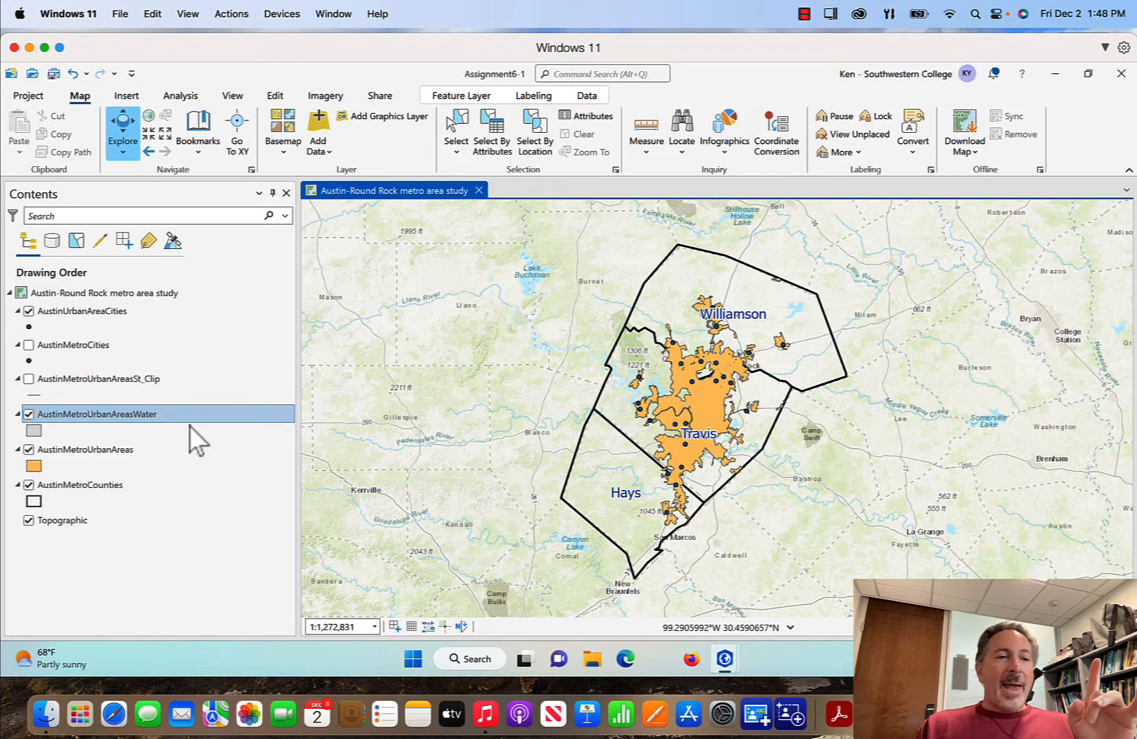
left_click(29, 379)
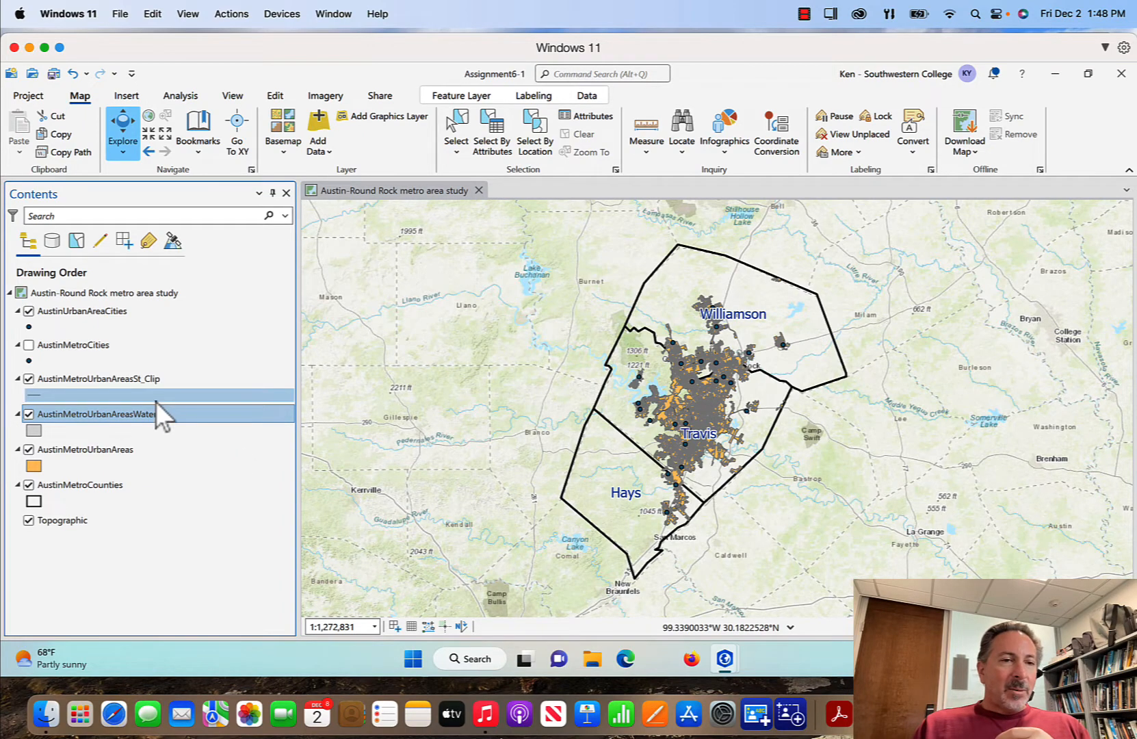
Open the attribute table of the AustinUrbanAreaCities layer and review its population fields
left_click(84, 311)
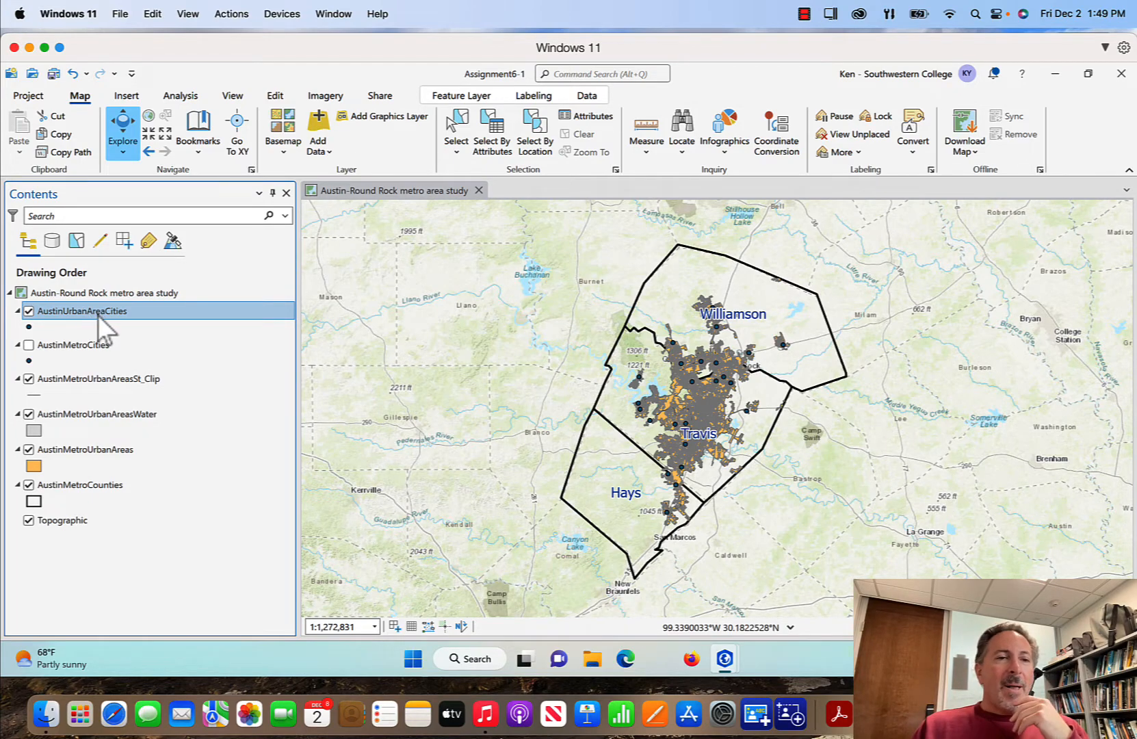
right_click(102, 328)
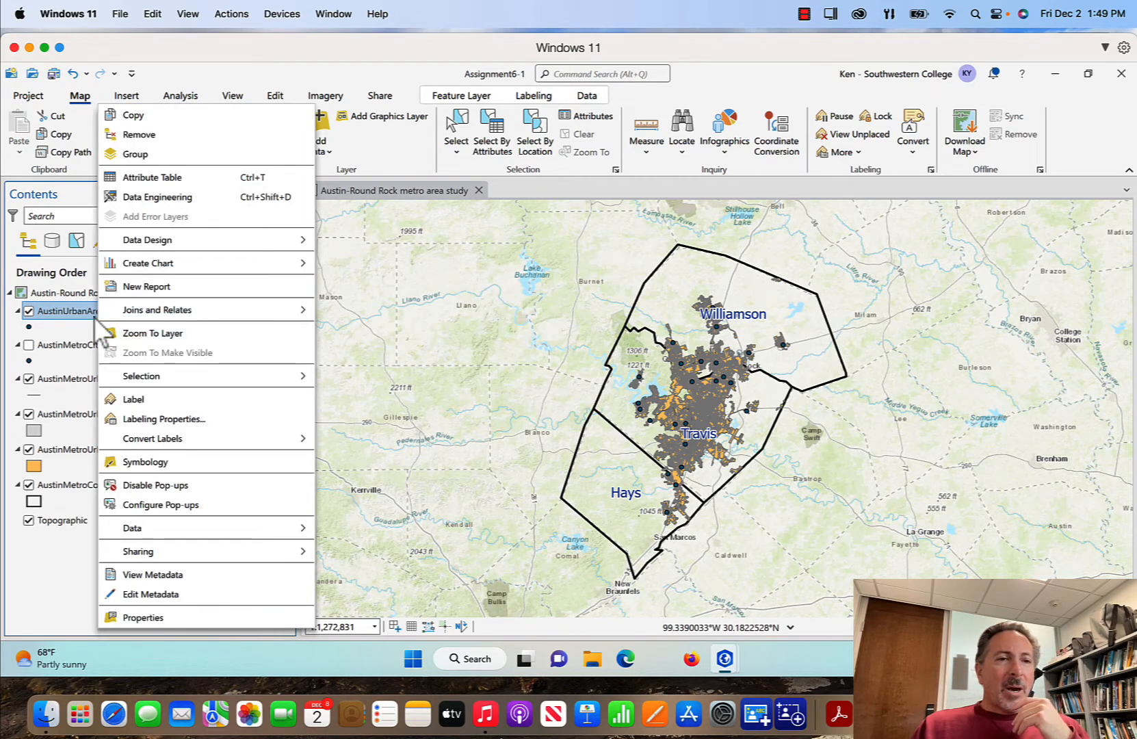
left_click(77, 328)
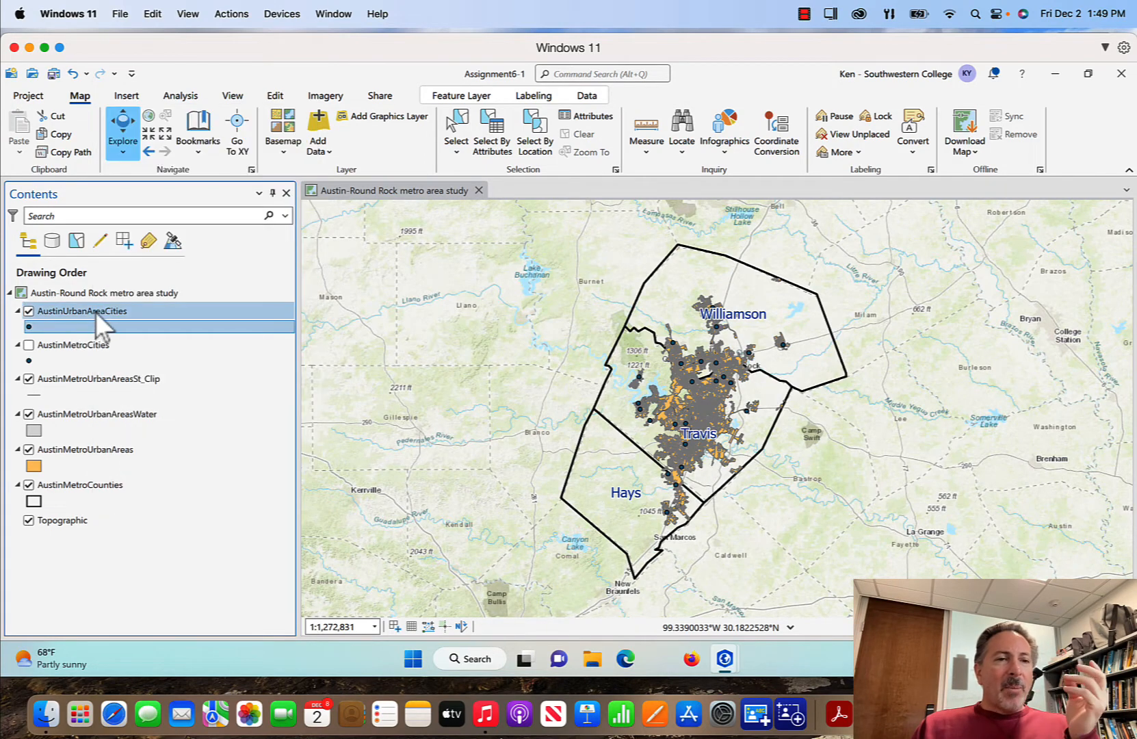
right_click(116, 309)
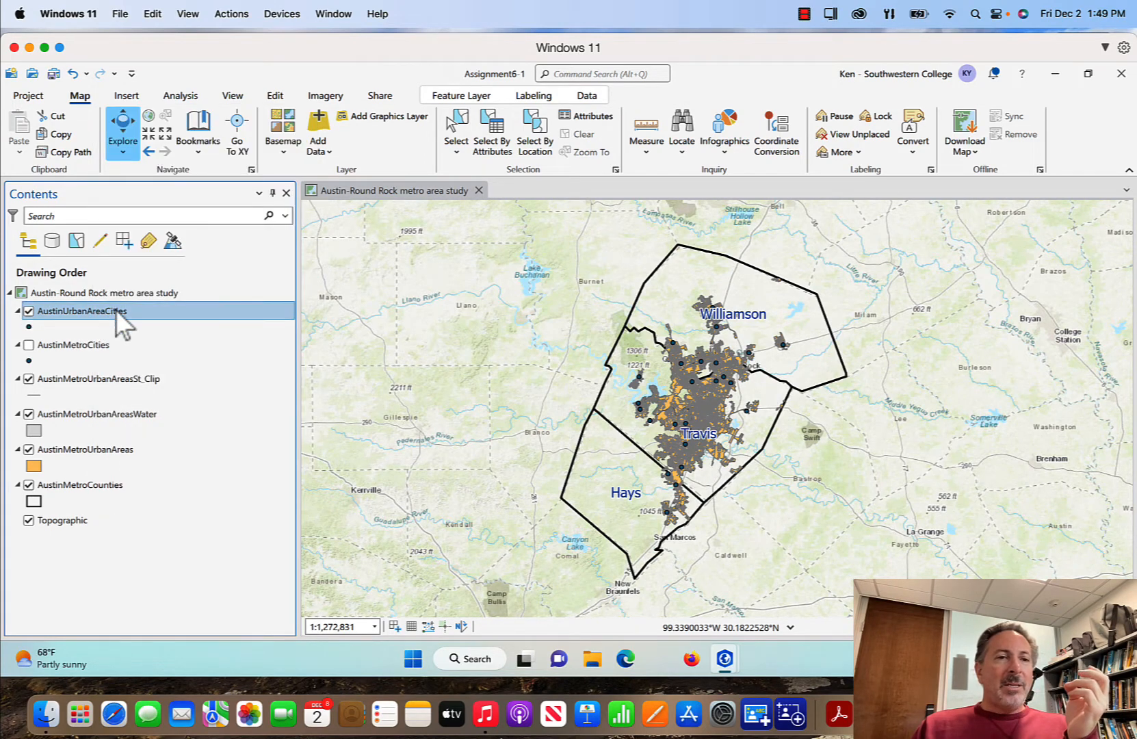
left_click(166, 181)
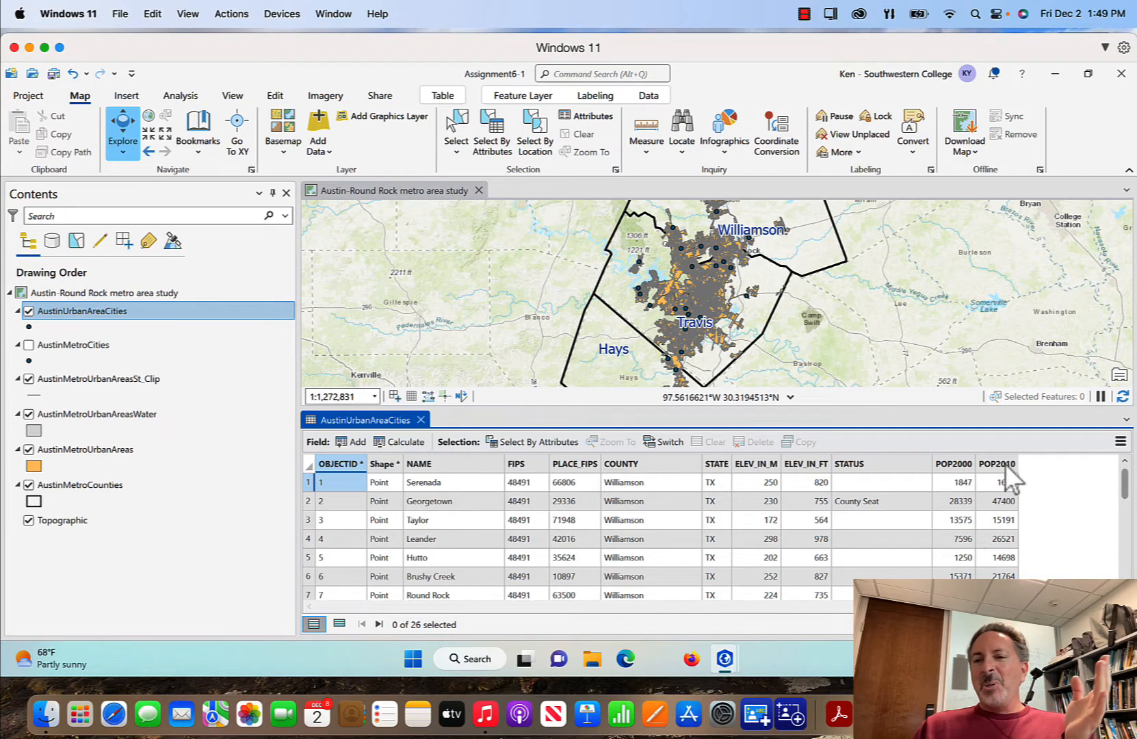
mouse_move(1005, 465)
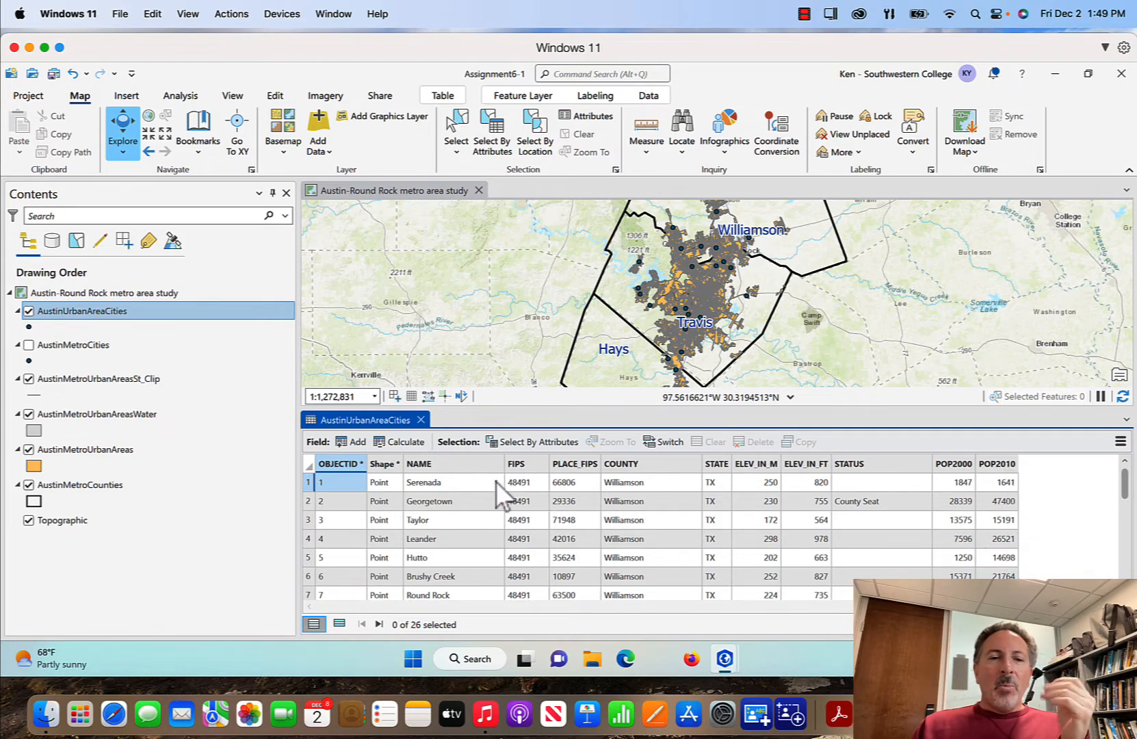
Add a field named POP_CHANGE to AustinUrbanAreaCities, keeping the Long data type, then save the changes and close the Fields view
left_click(350, 443)
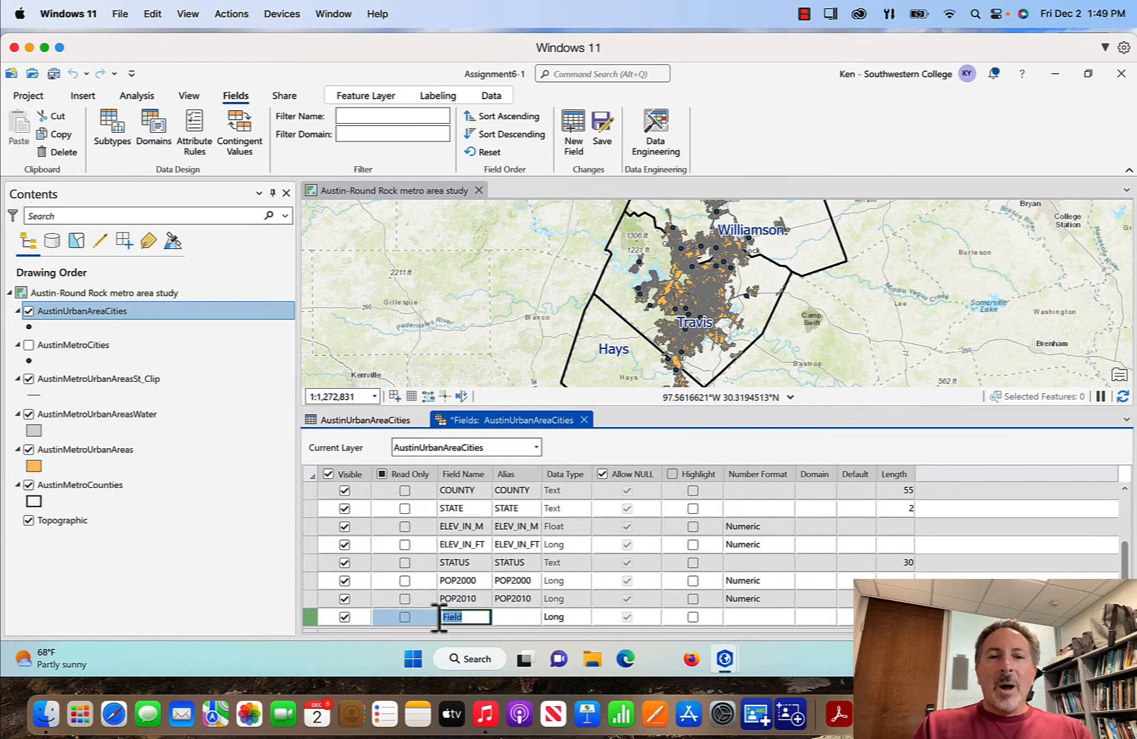
type("POP_C")
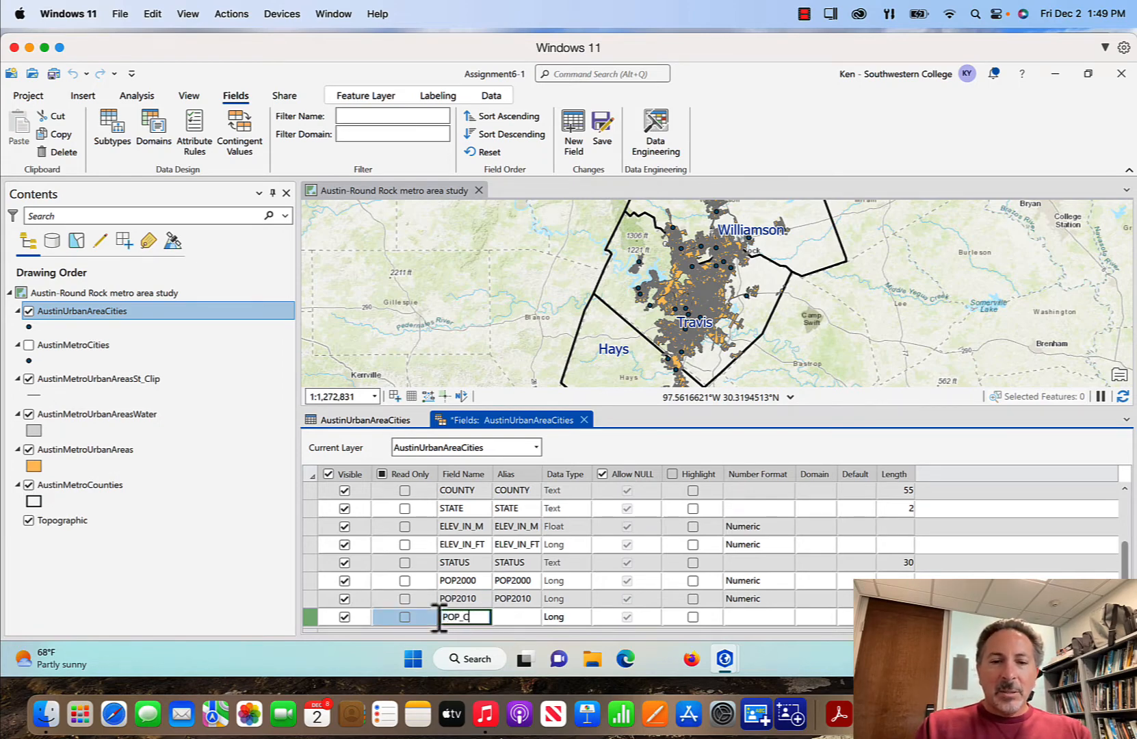
type("HANGE")
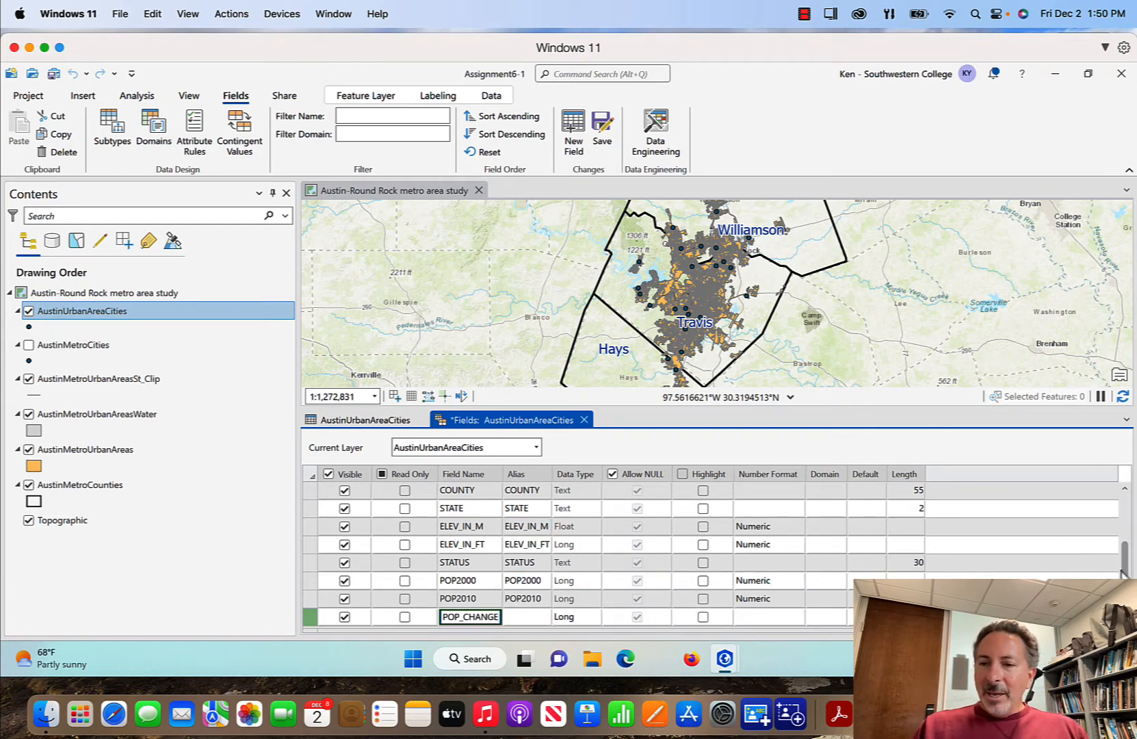
scroll(1124, 564, "up", 2)
scroll(1126, 566, "down", 2)
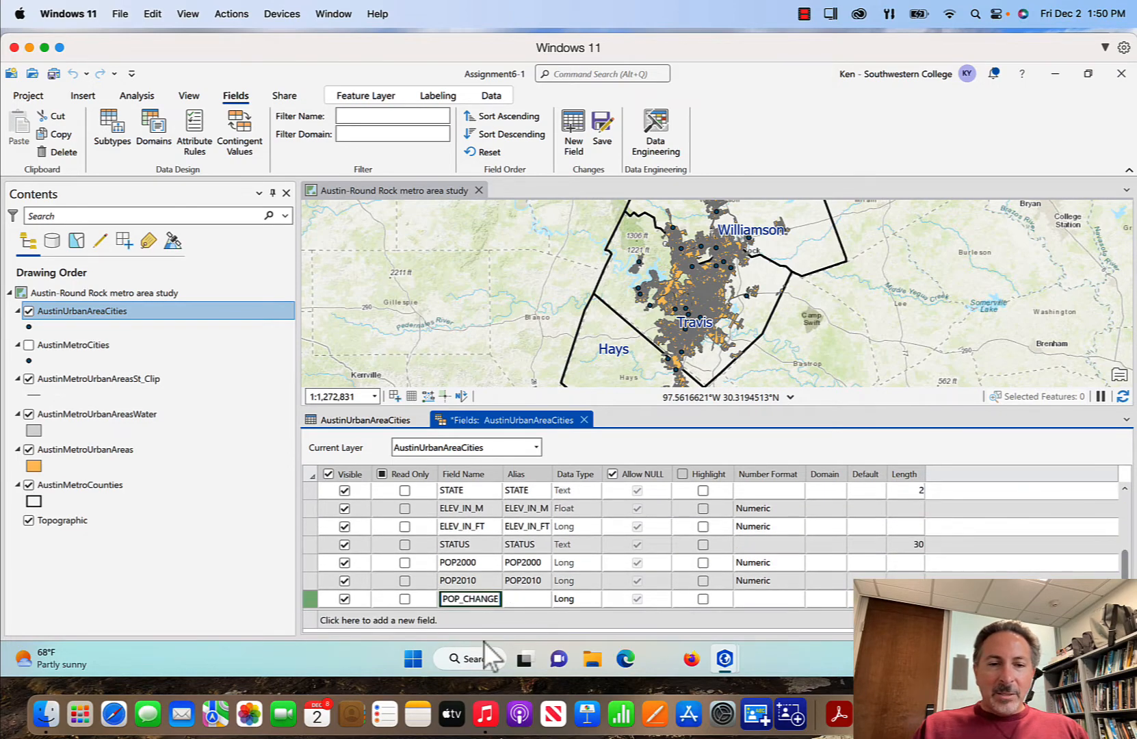
key("Return")
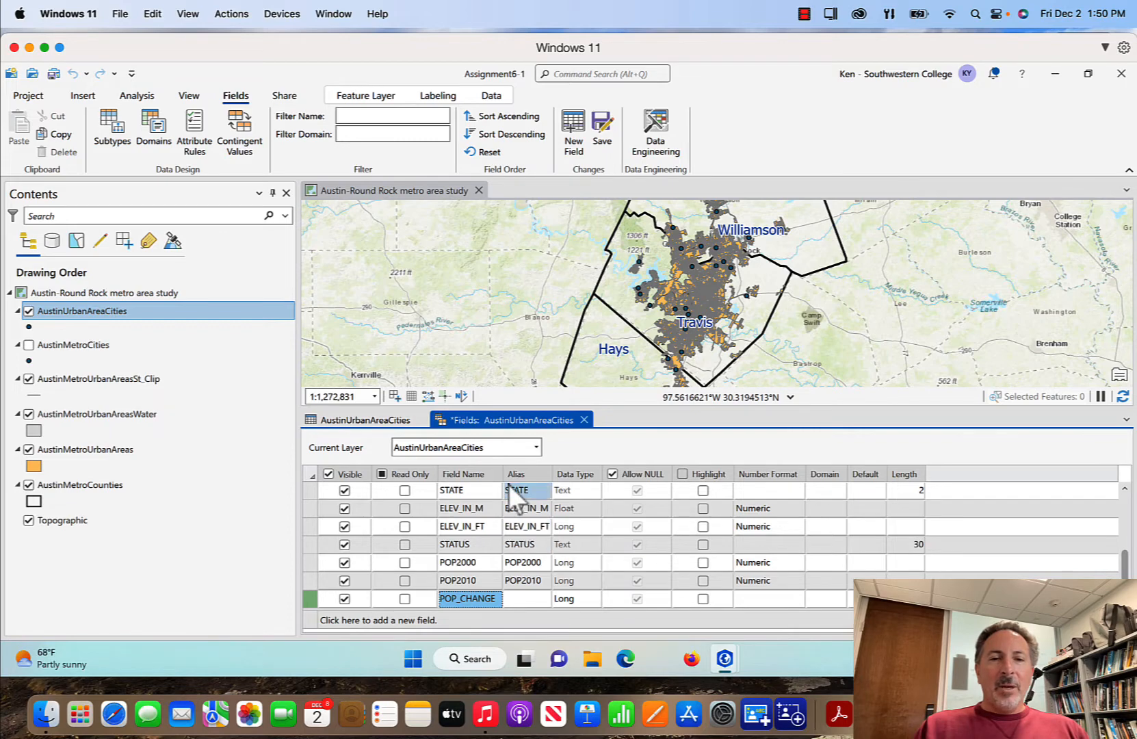
left_click(584, 420)
left_click(558, 386)
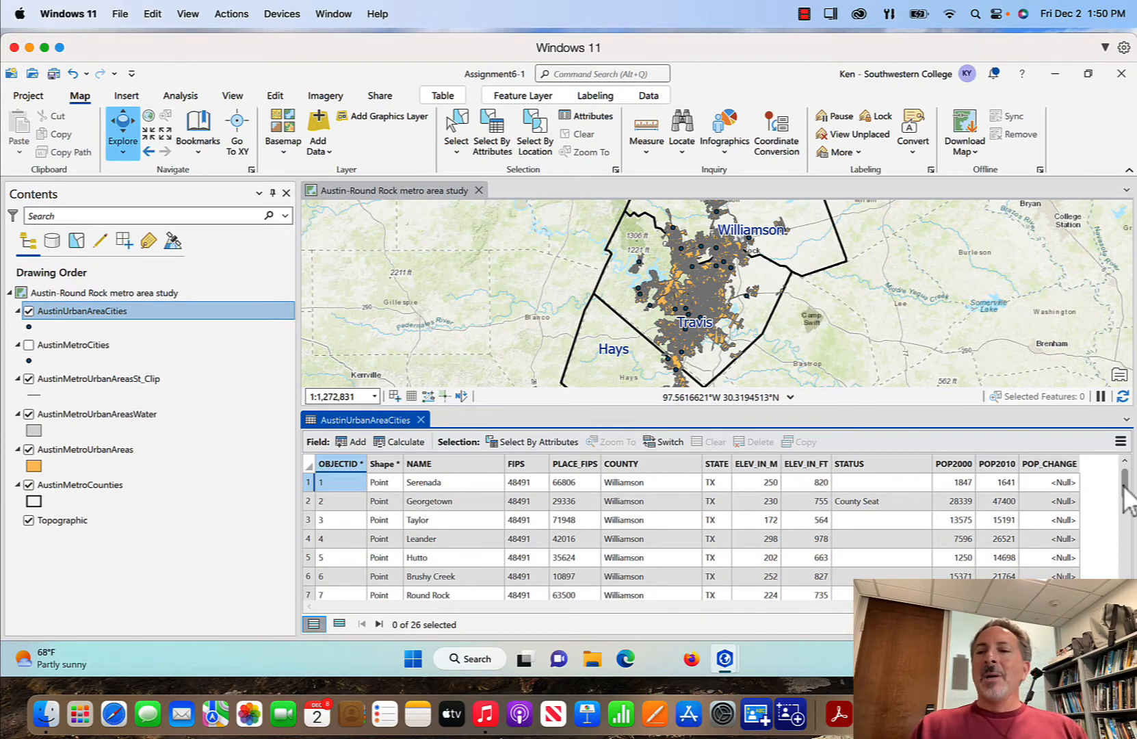
mouse_move(1124, 496)
left_mouse_down()
mouse_move(1123, 582)
mouse_move(1115, 477)
left_mouse_up()
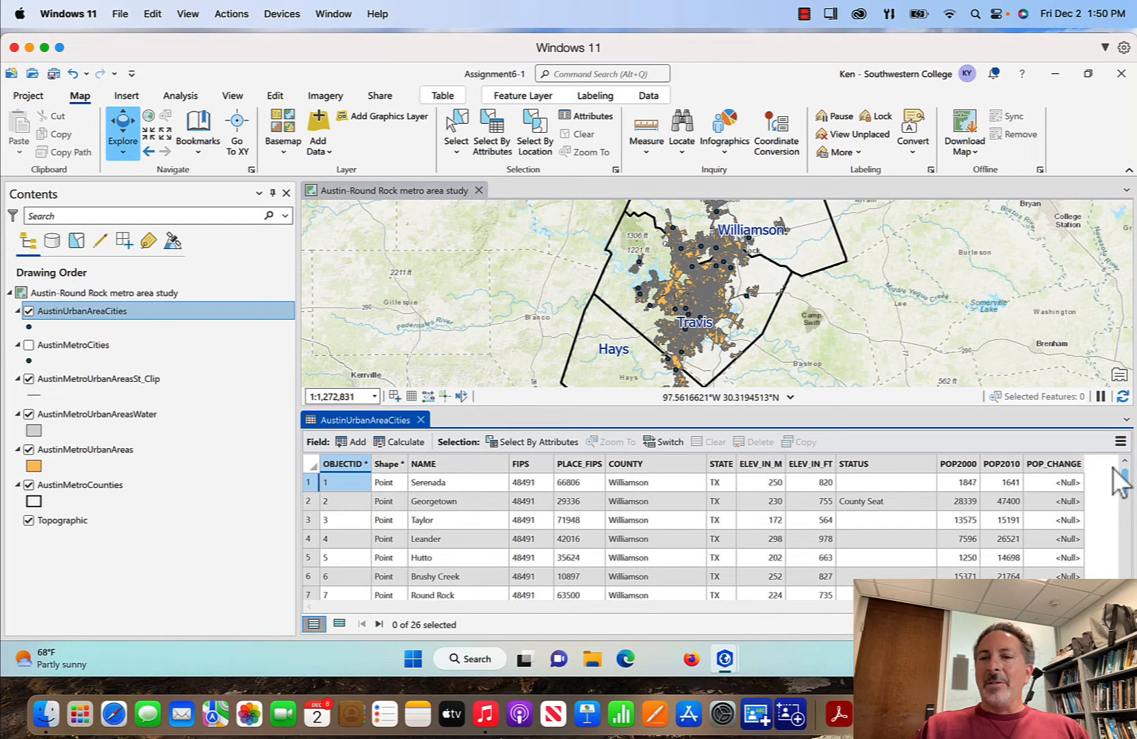
Calculate the POP_CHANGE field of AustinUrbanAreaCities with the expression !POP2010! - !POP2000!
left_click(1070, 468)
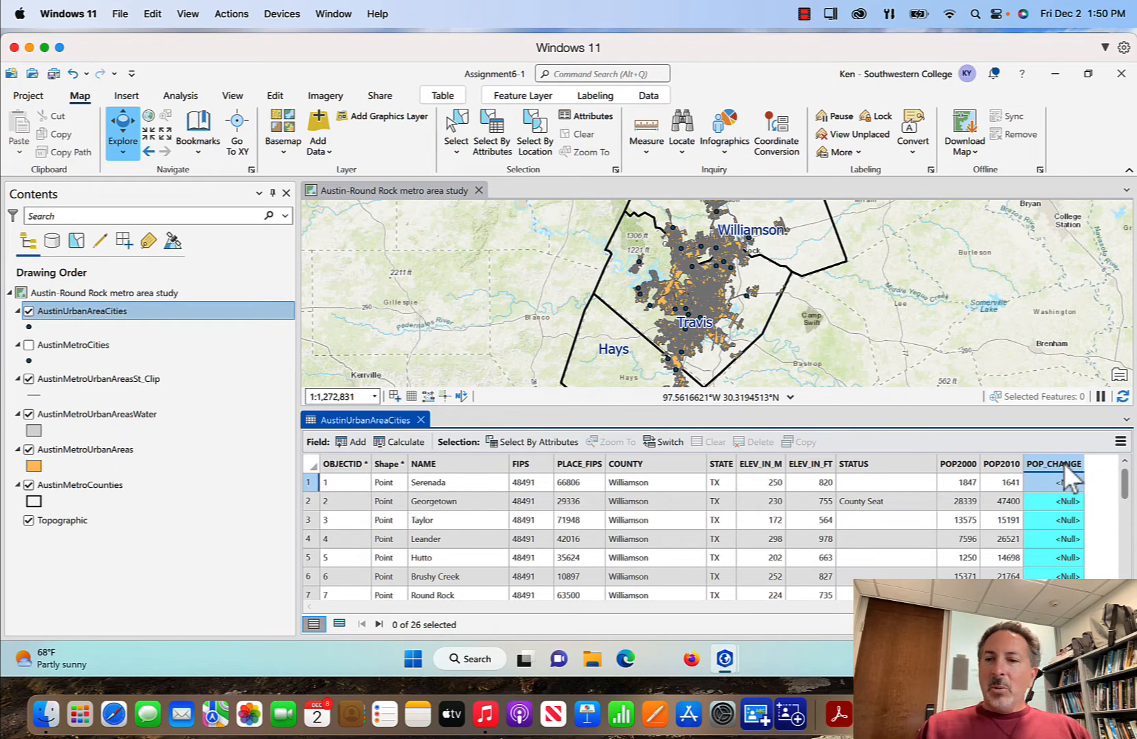
right_click(1065, 462)
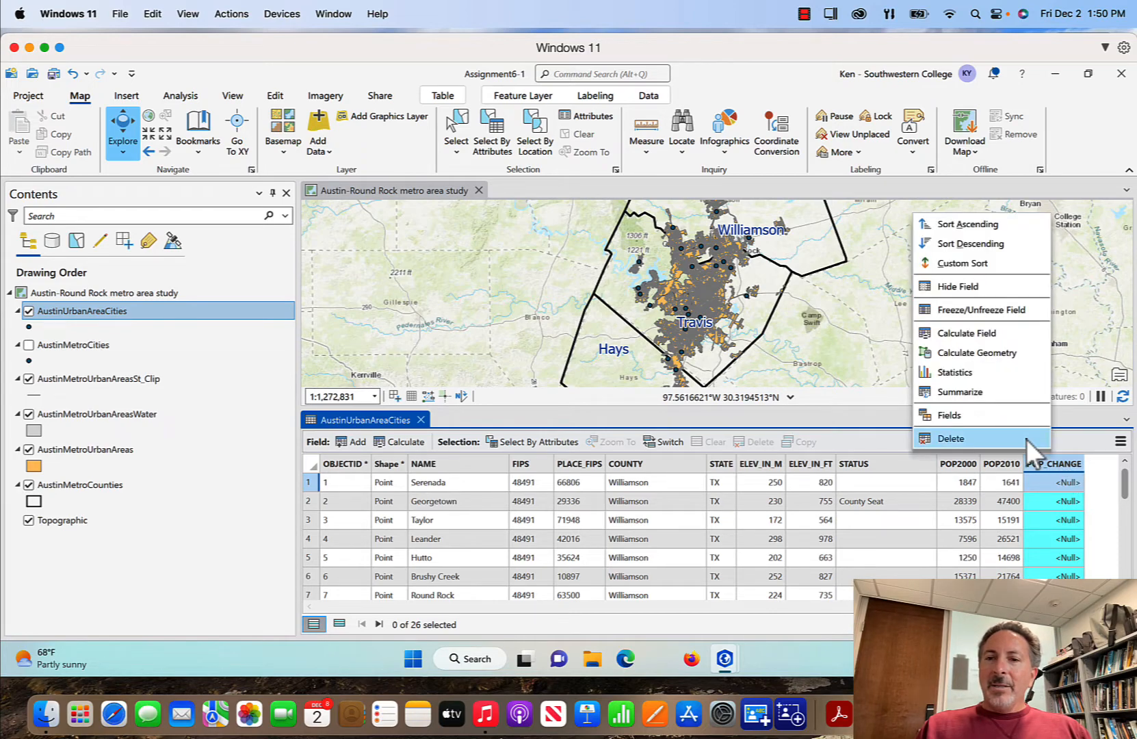
left_click(988, 331)
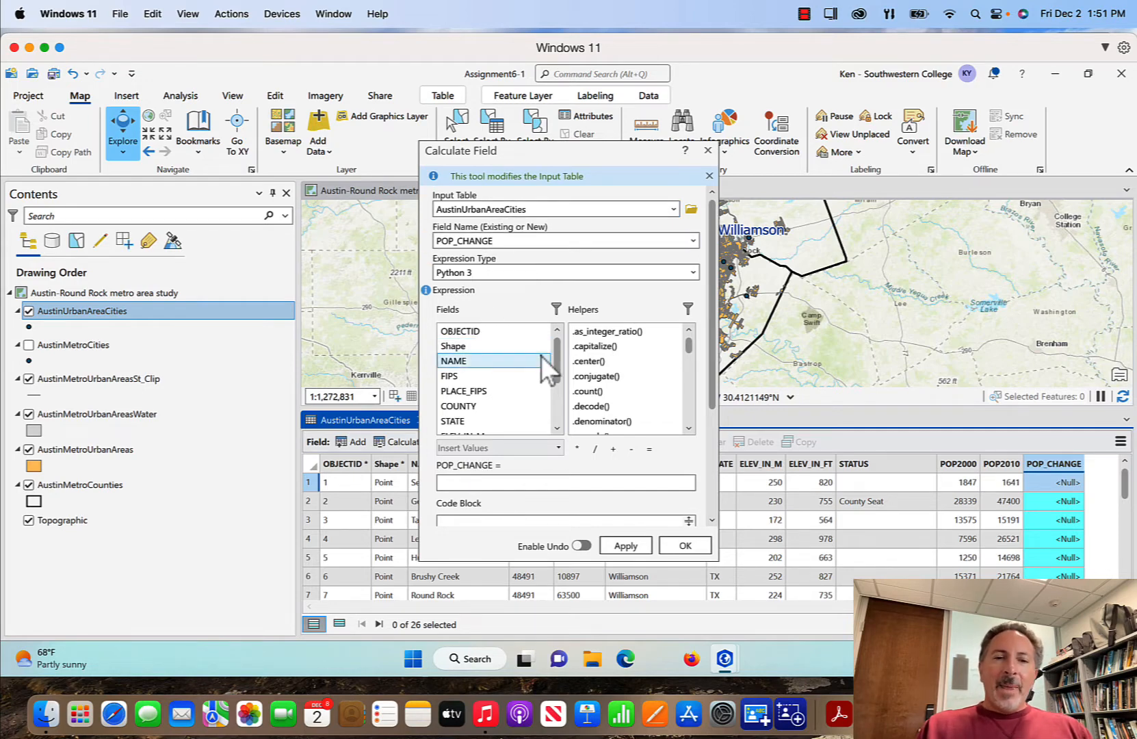
left_click_drag(557, 363, 558, 406)
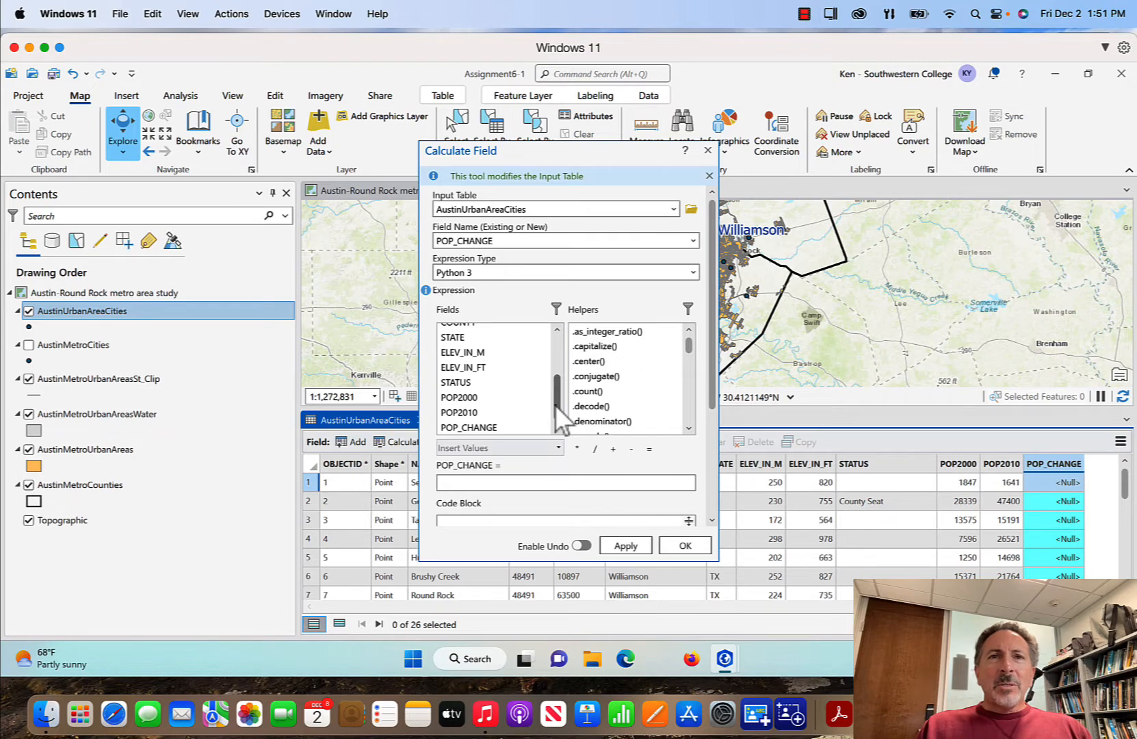
double_click(480, 414)
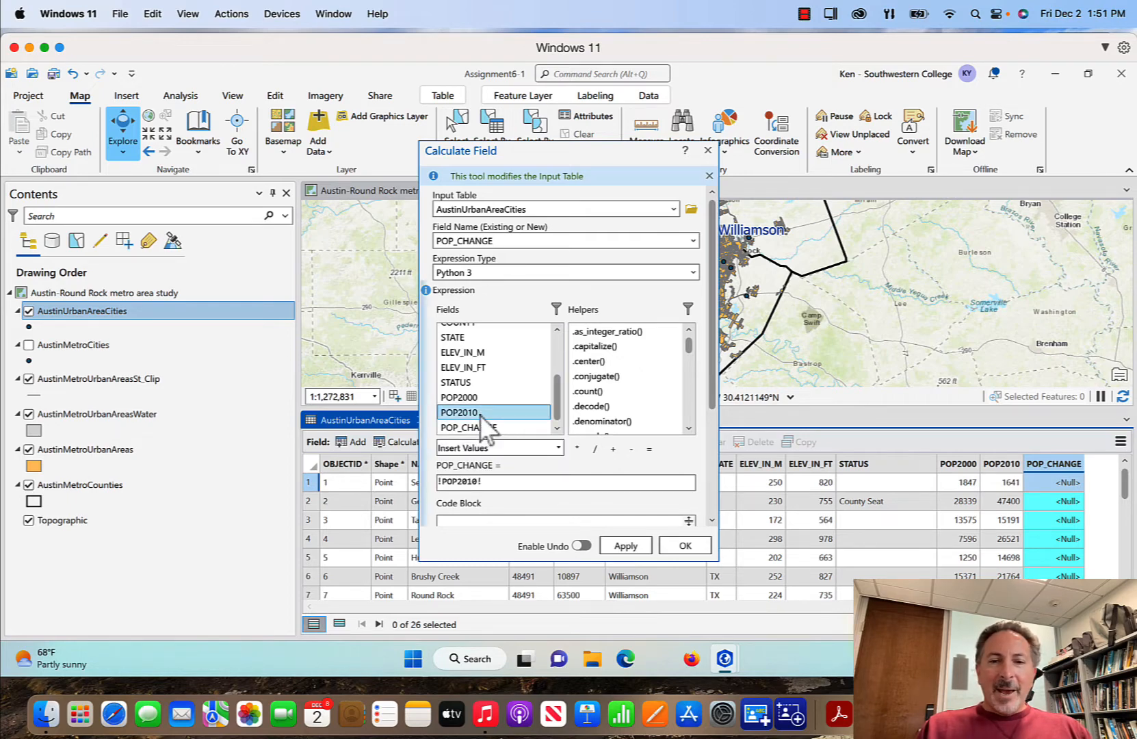
left_click(632, 451)
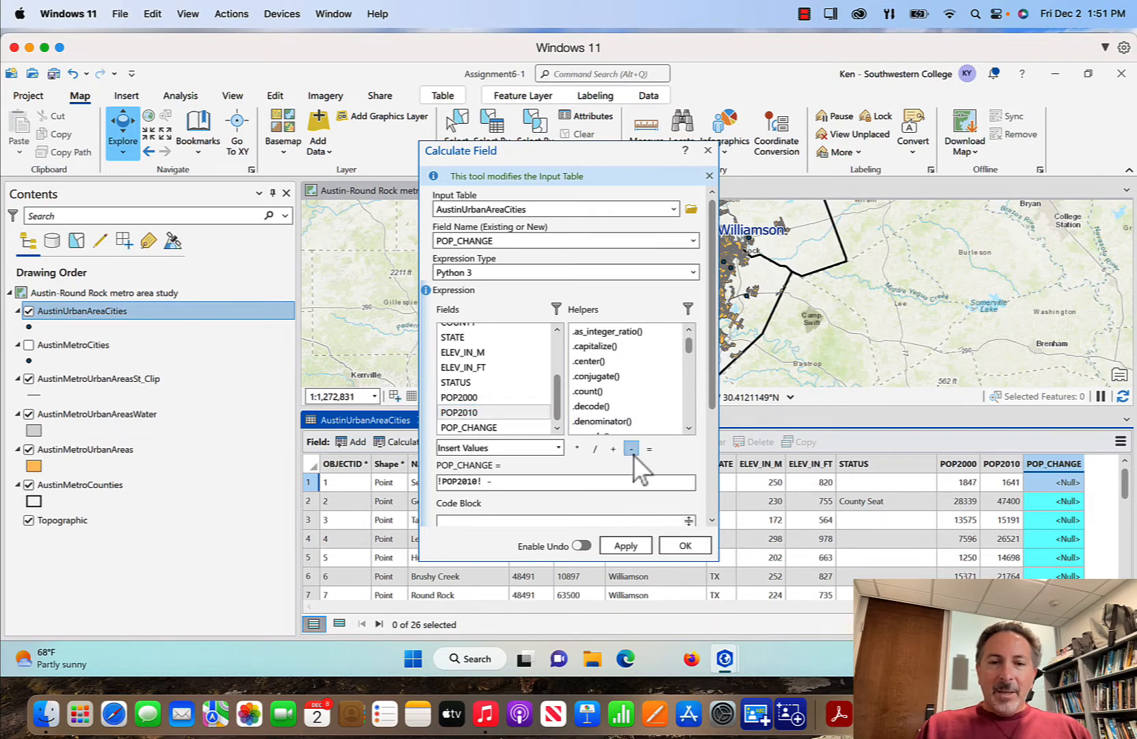
double_click(477, 401)
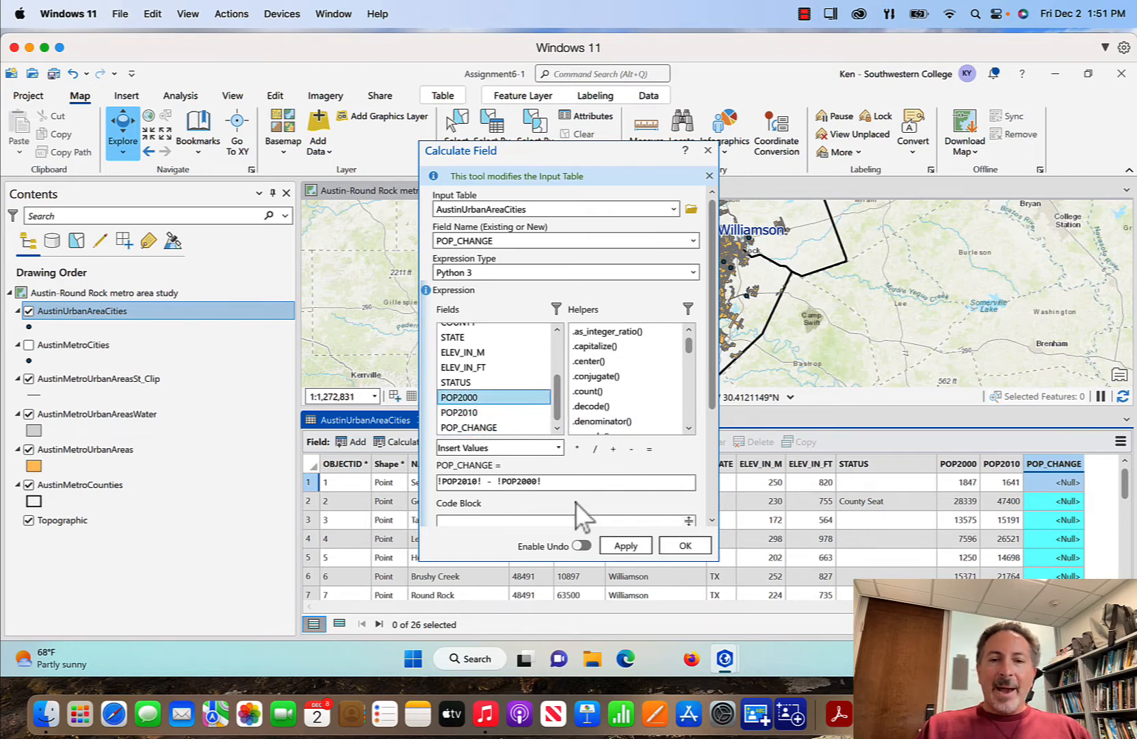
left_click(628, 541)
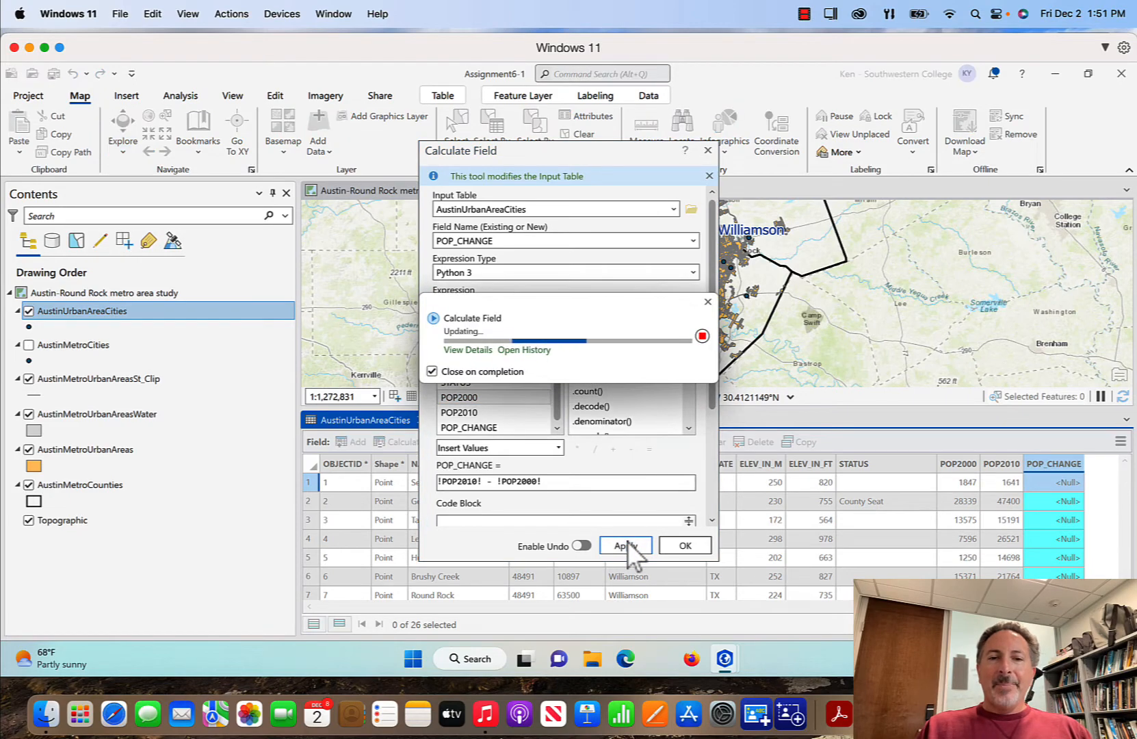
left_click(680, 546)
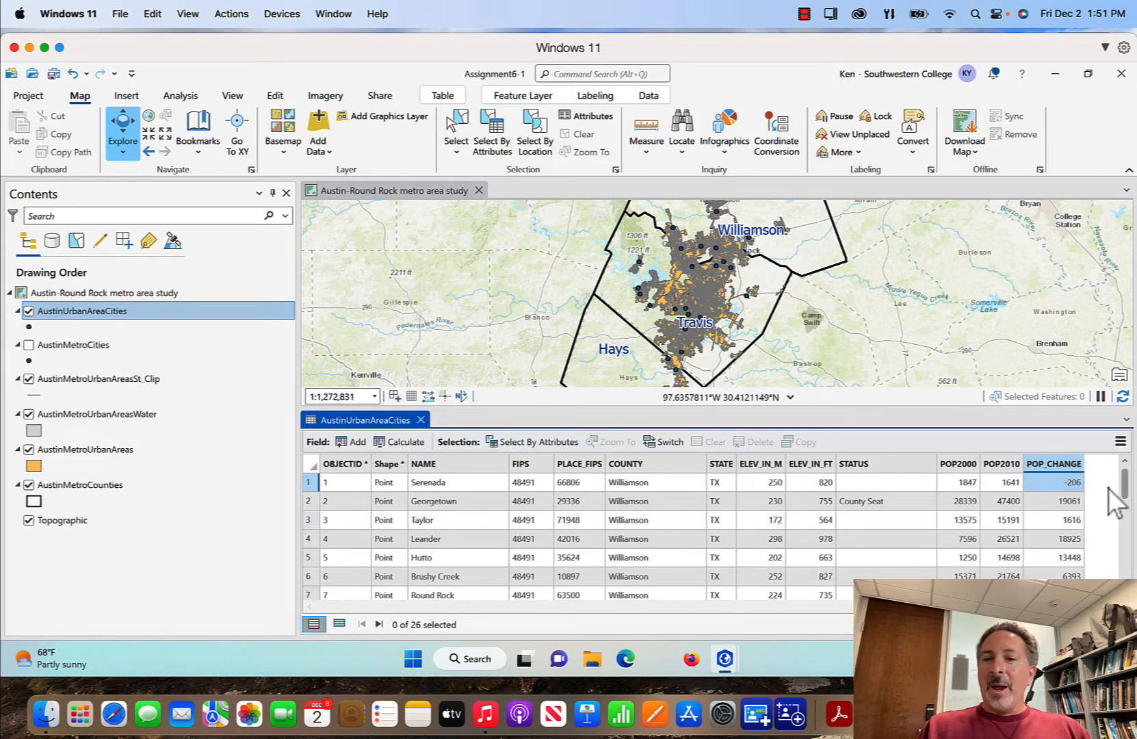
Review the calculated POP_CHANGE values across the cities and close the AustinUrbanAreaCities attribute table
left_click_drag(1126, 489, 1126, 505)
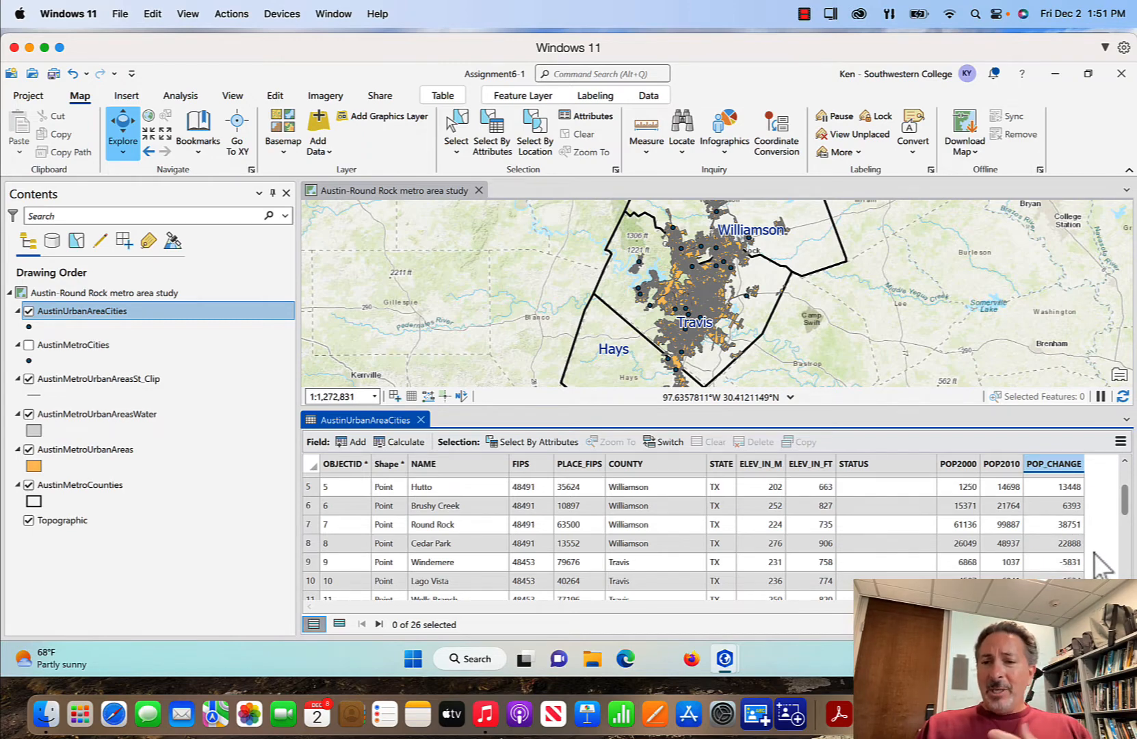
left_click_drag(1123, 510, 1121, 457)
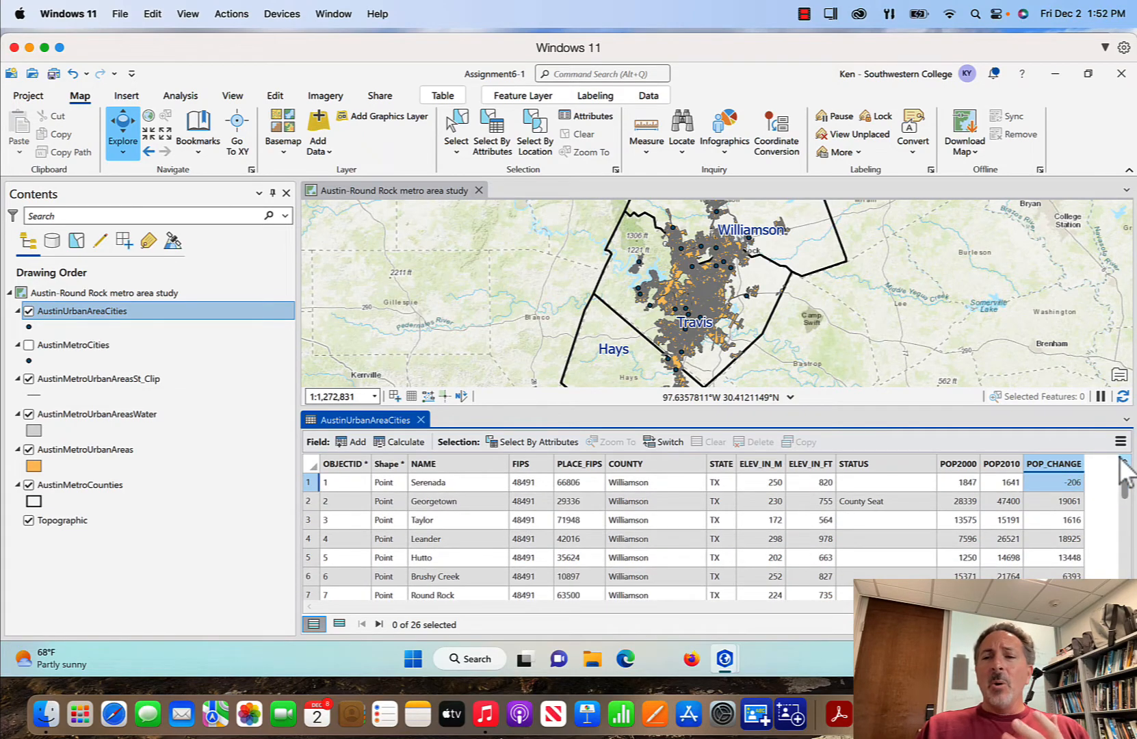
left_click(420, 420)
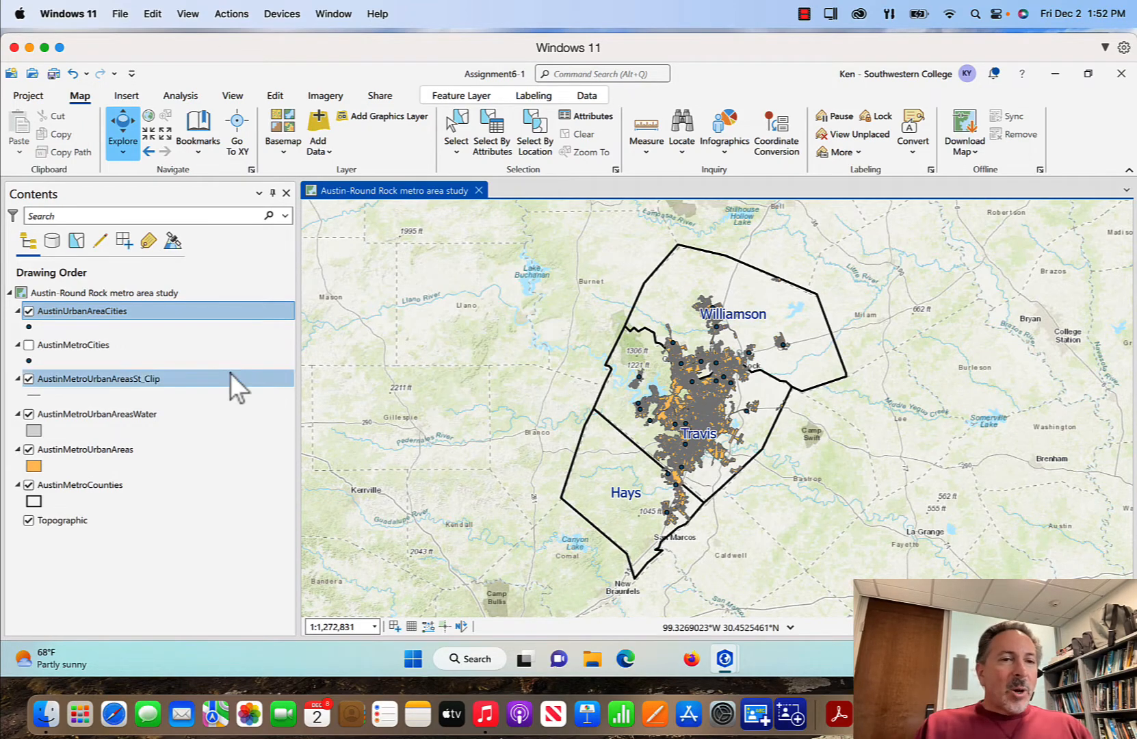
Symbolize the AustinUrbanAreaCities layer with Graduated Symbols based on the POP_CHANGE field
right_click(122, 310)
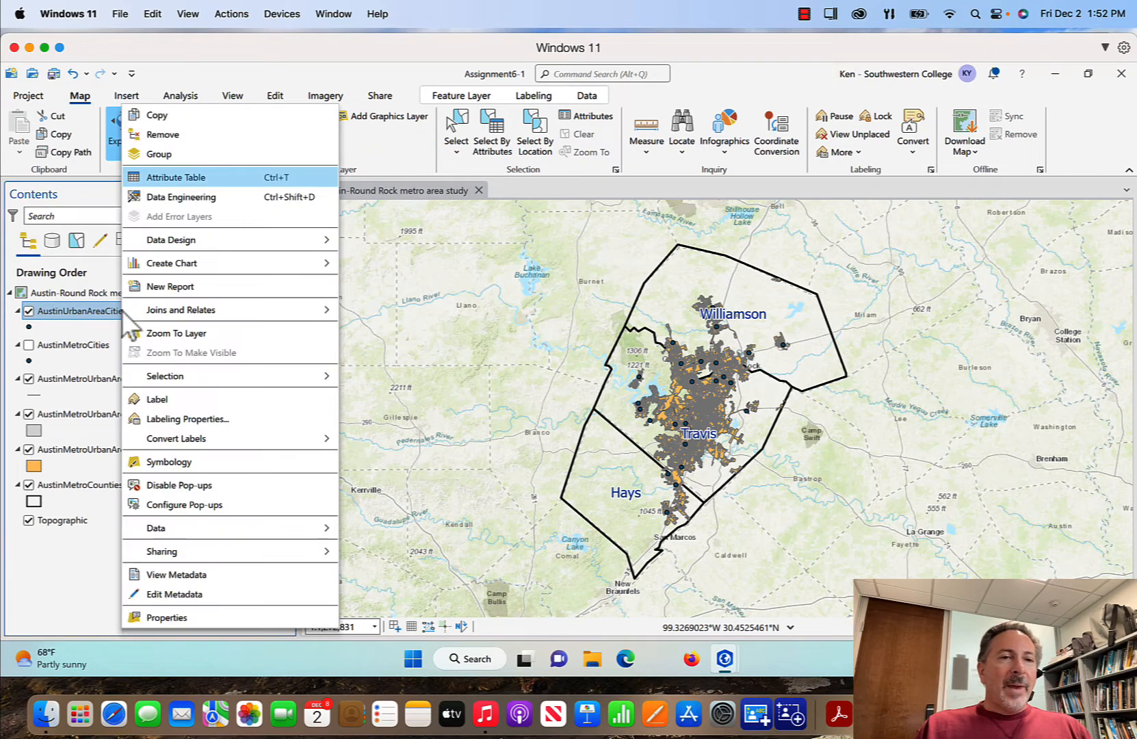
left_click(163, 460)
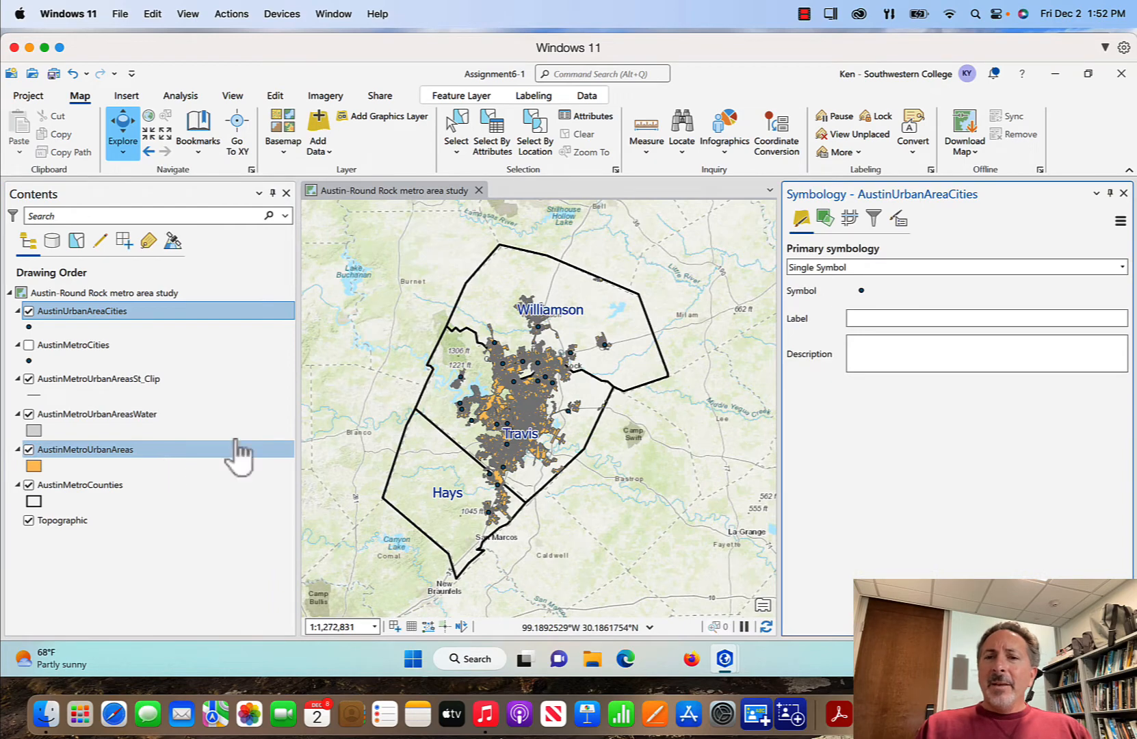
left_click(1122, 267)
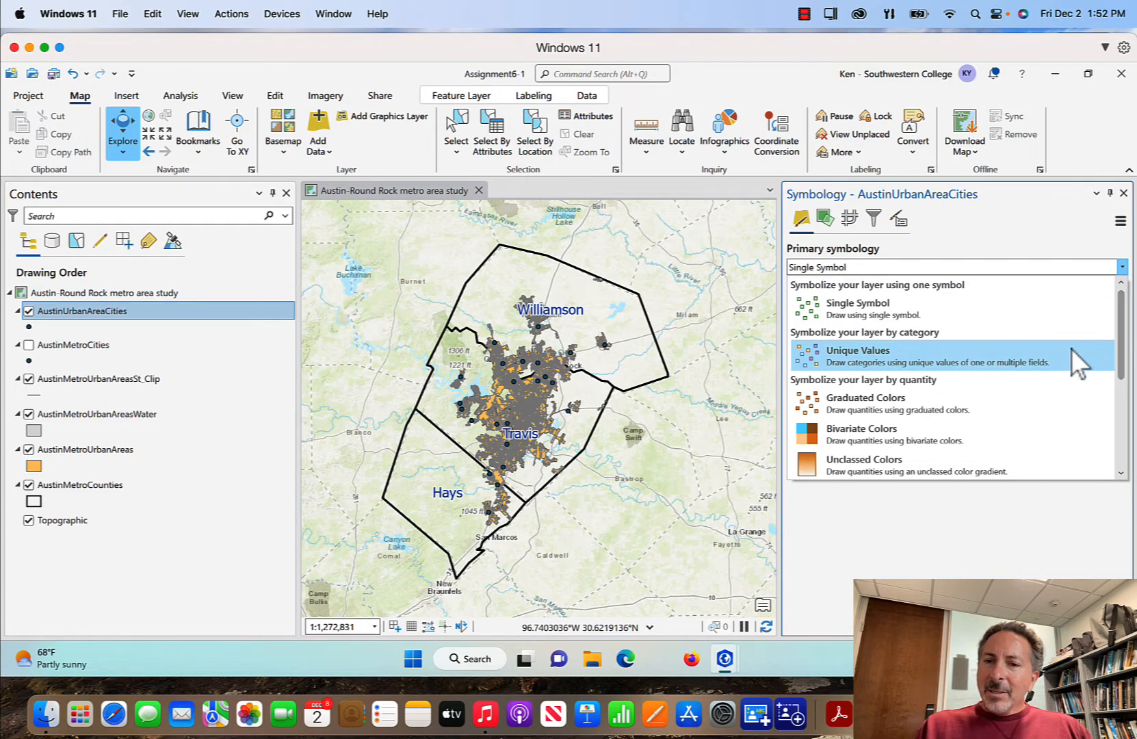
left_click_drag(1119, 356, 1106, 431)
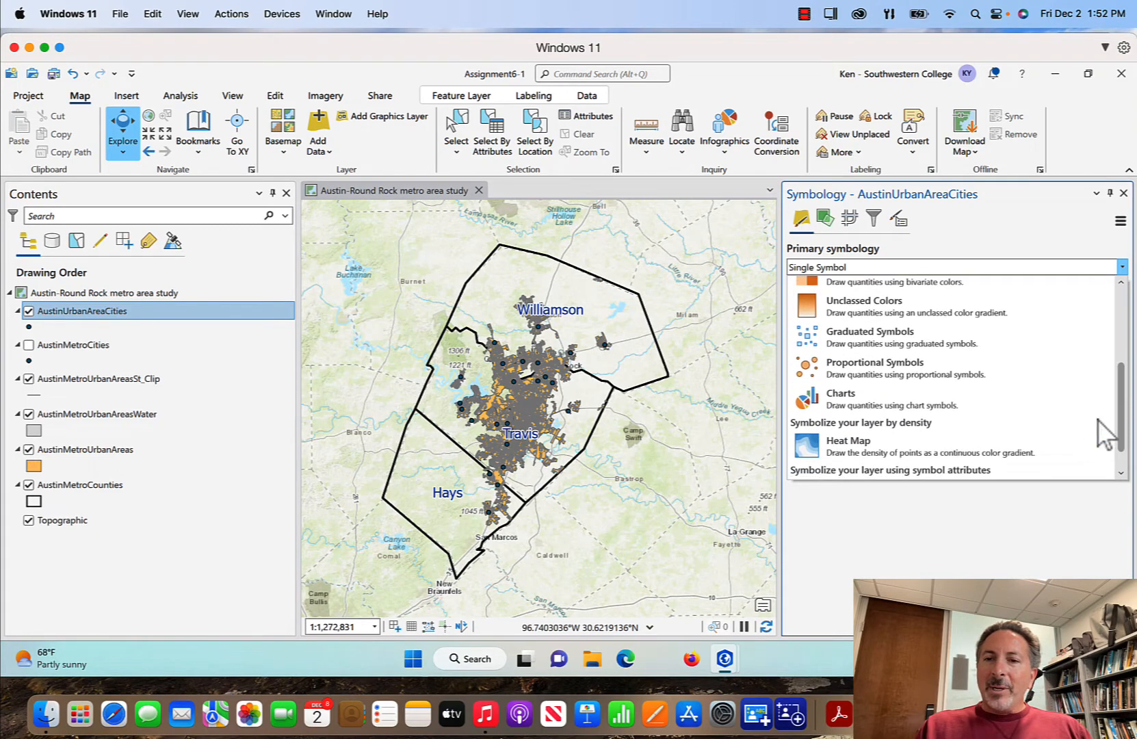
left_click(904, 335)
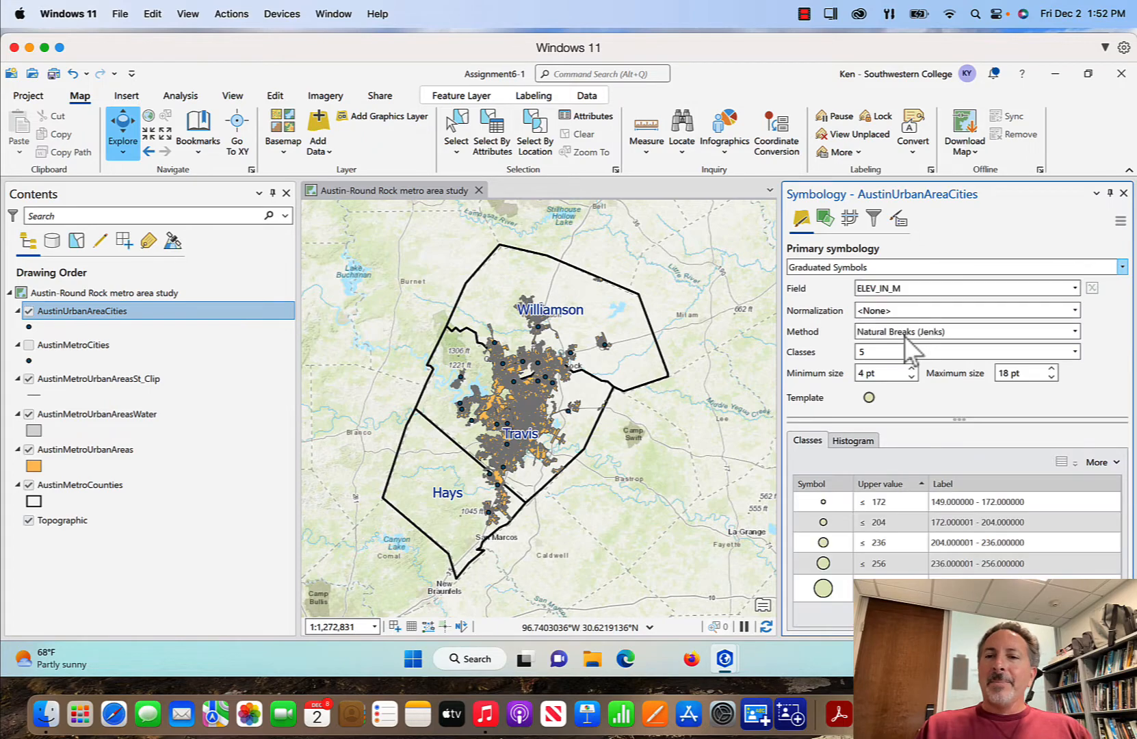
left_click(1075, 289)
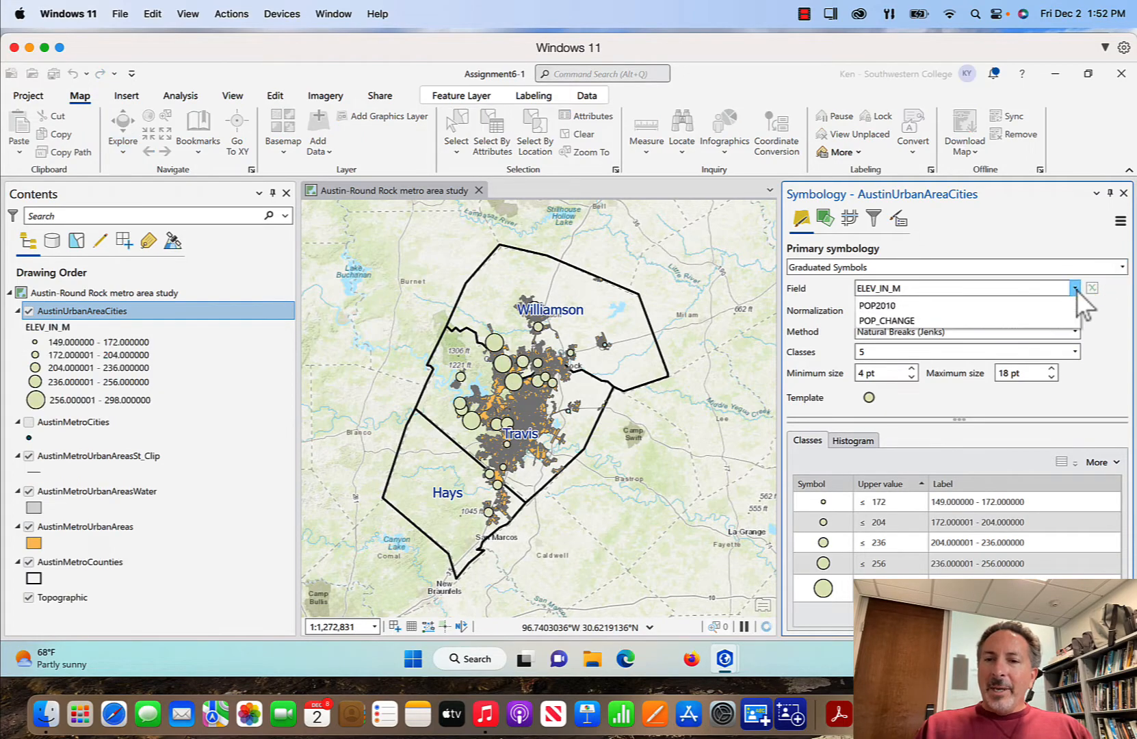
left_click(1013, 365)
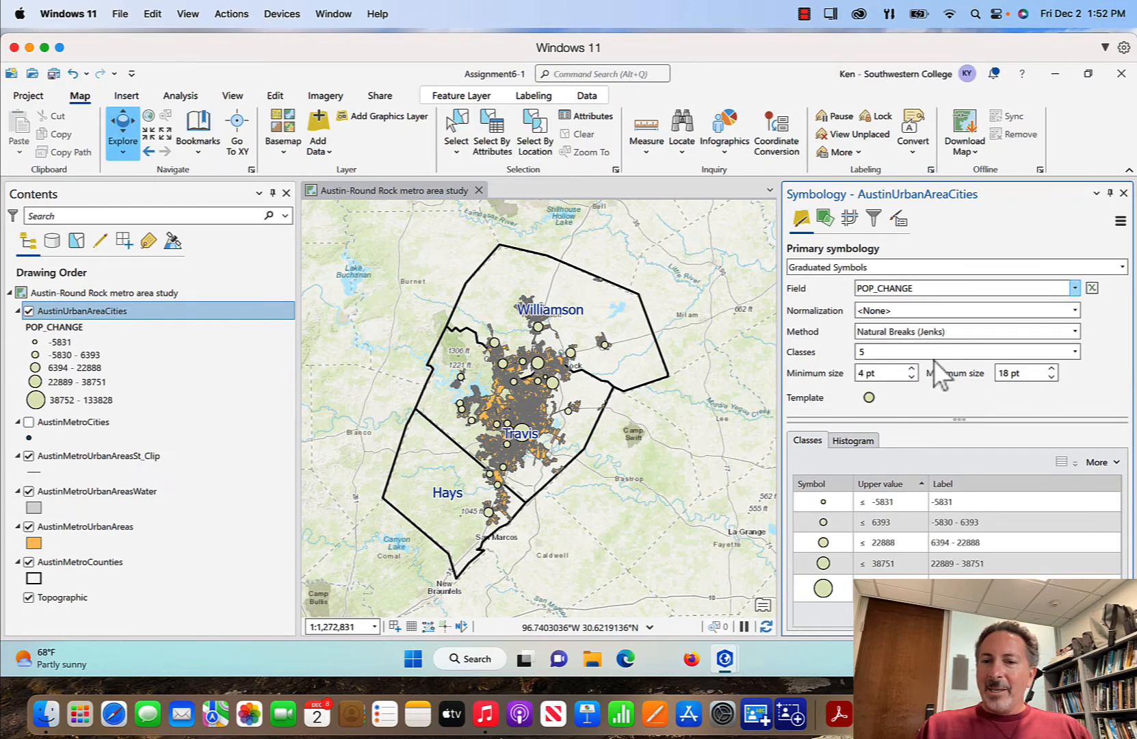
Examine the symbols, upper values and labels of the POP_CHANGE classes
left_click(902, 503)
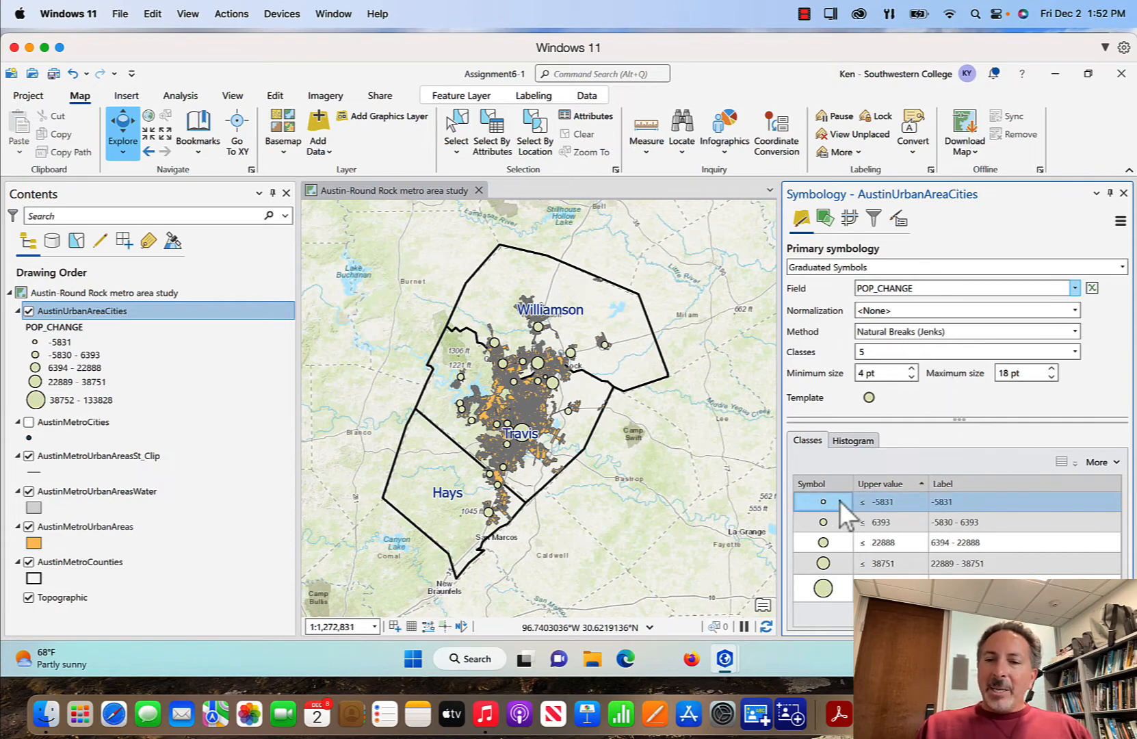
left_click(951, 505)
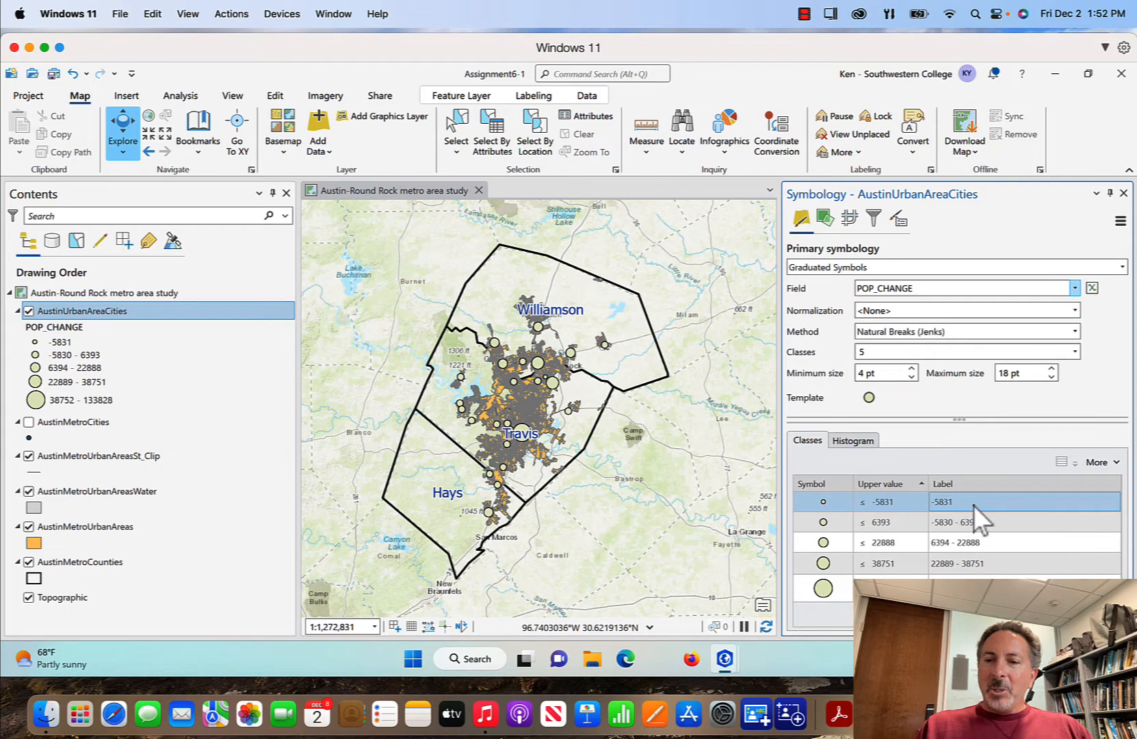
left_click(896, 504)
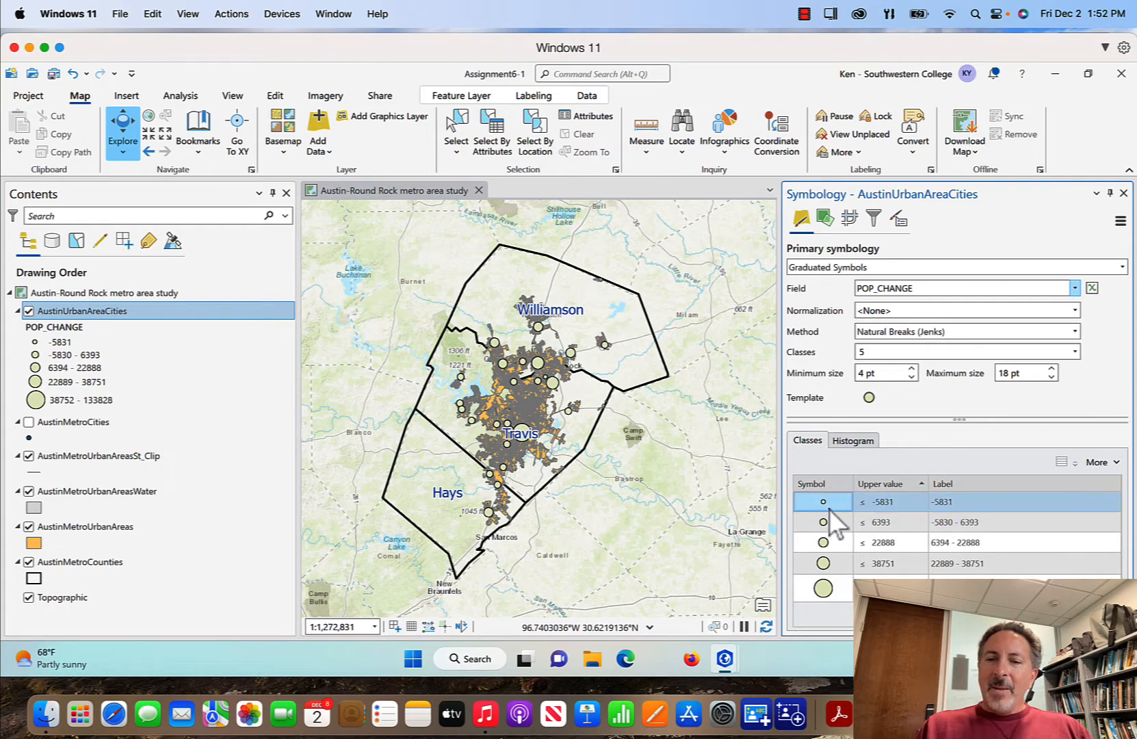
left_click(824, 525)
left_click(826, 541)
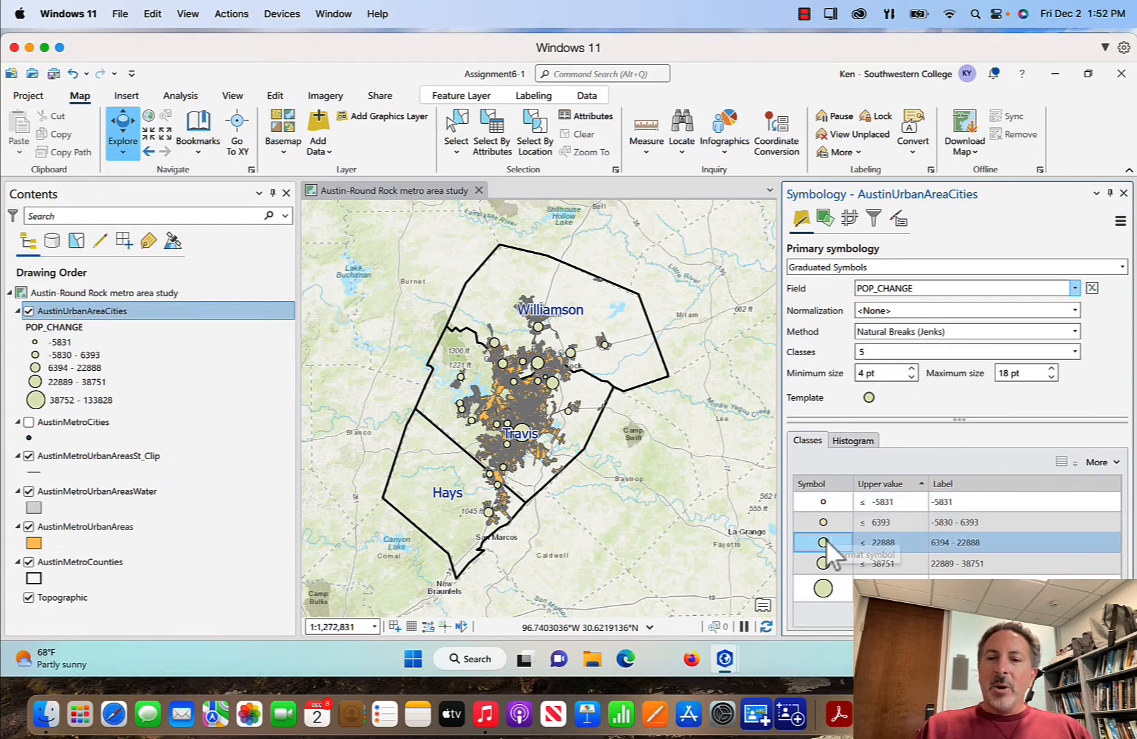
left_click(826, 587)
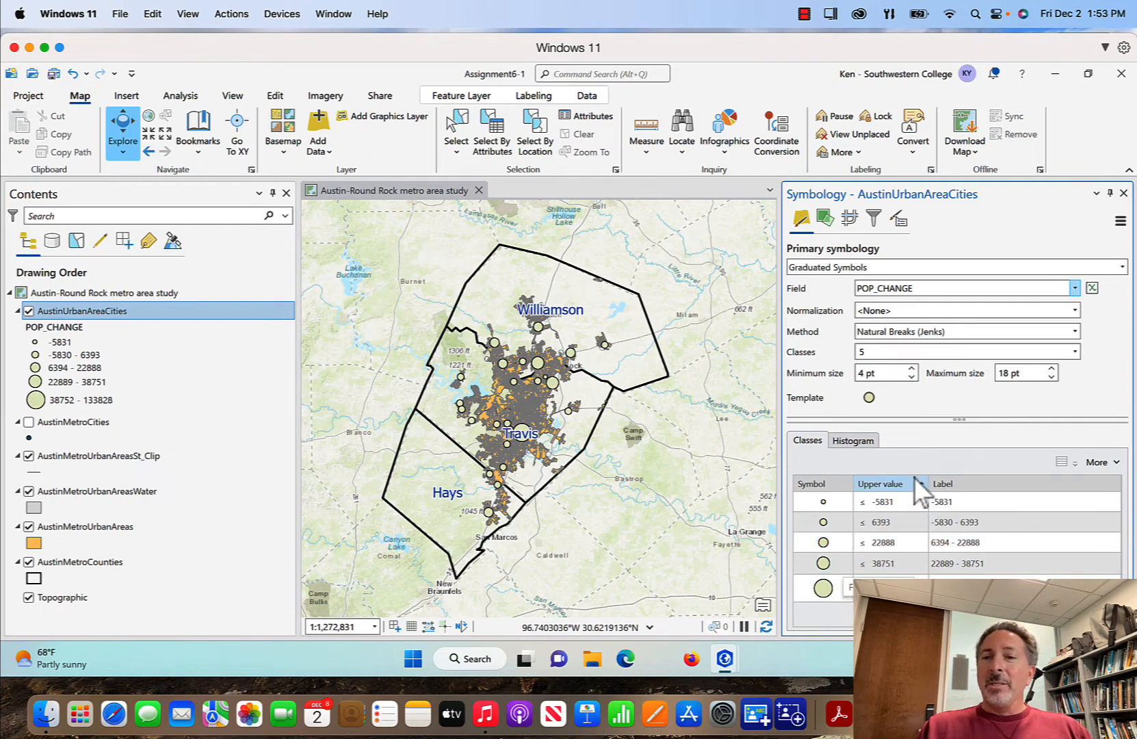
Set the graduated symbols' minimum size to 1 pt and maximum size to 20 pt
left_click(911, 377)
left_click(911, 377)
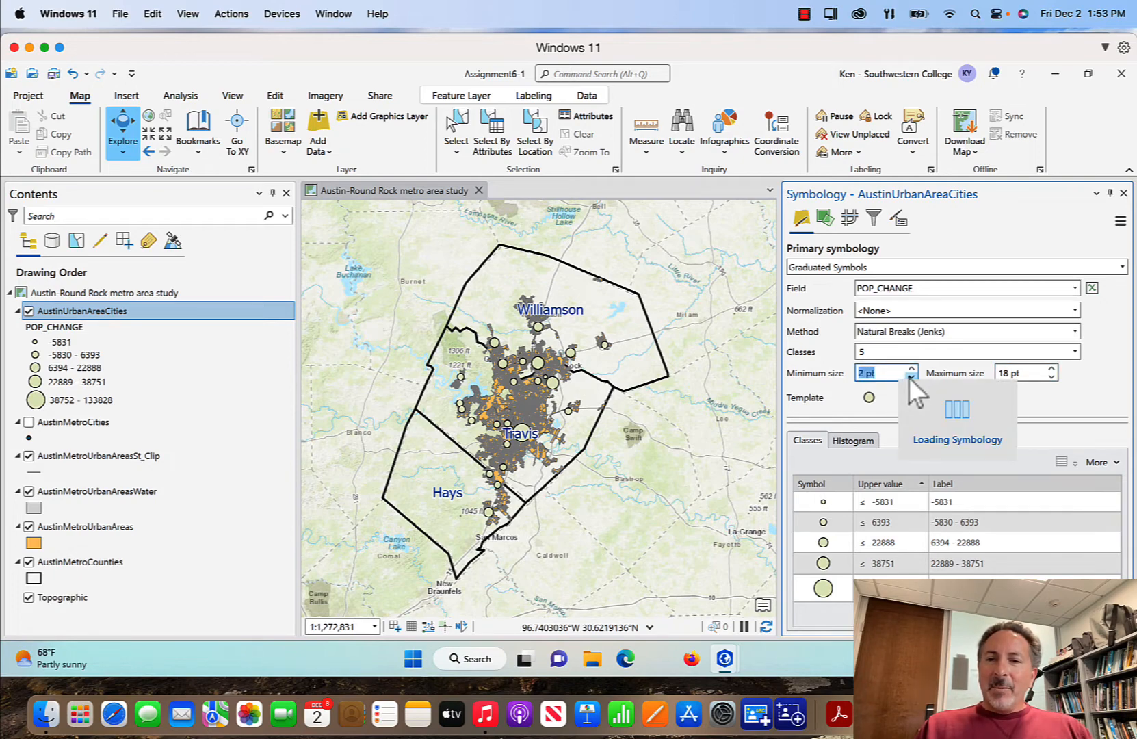
left_click(911, 377)
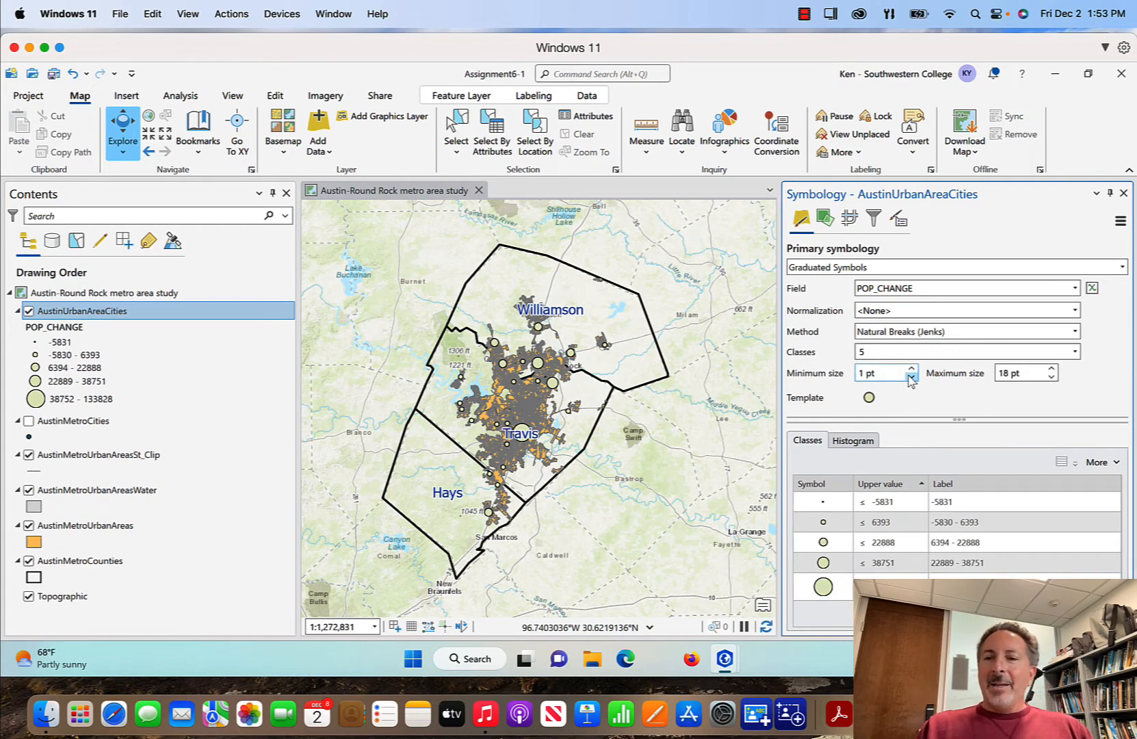
left_click(827, 507)
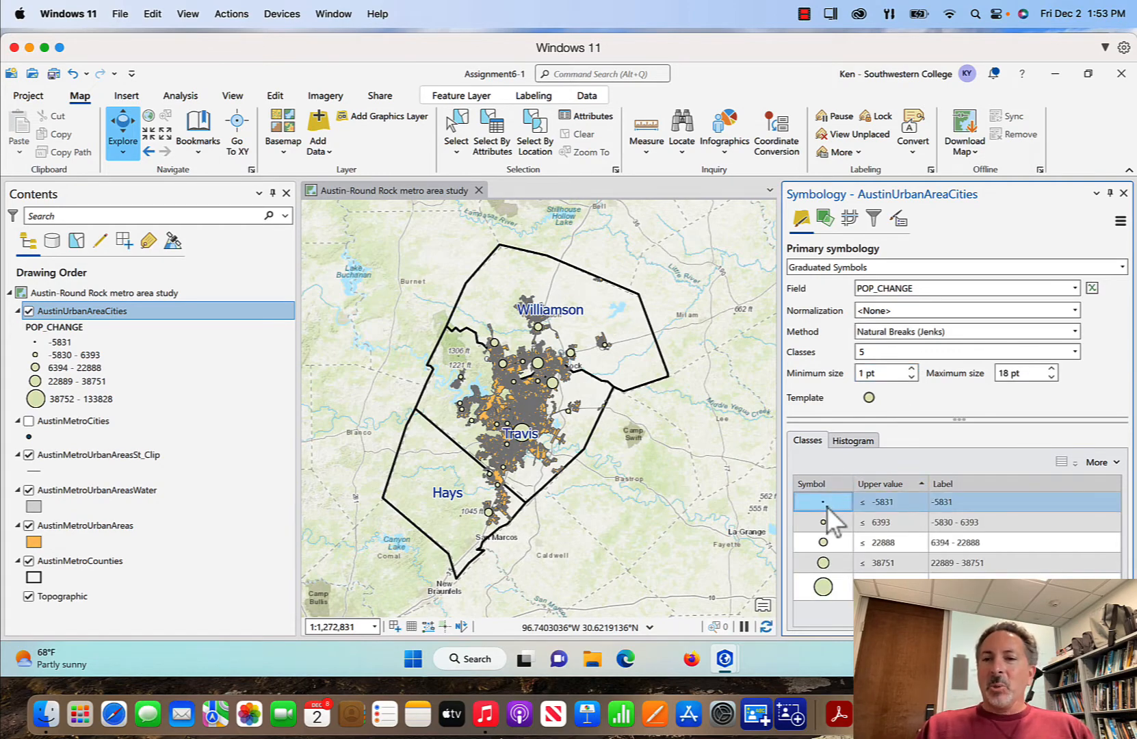
left_click(1051, 369)
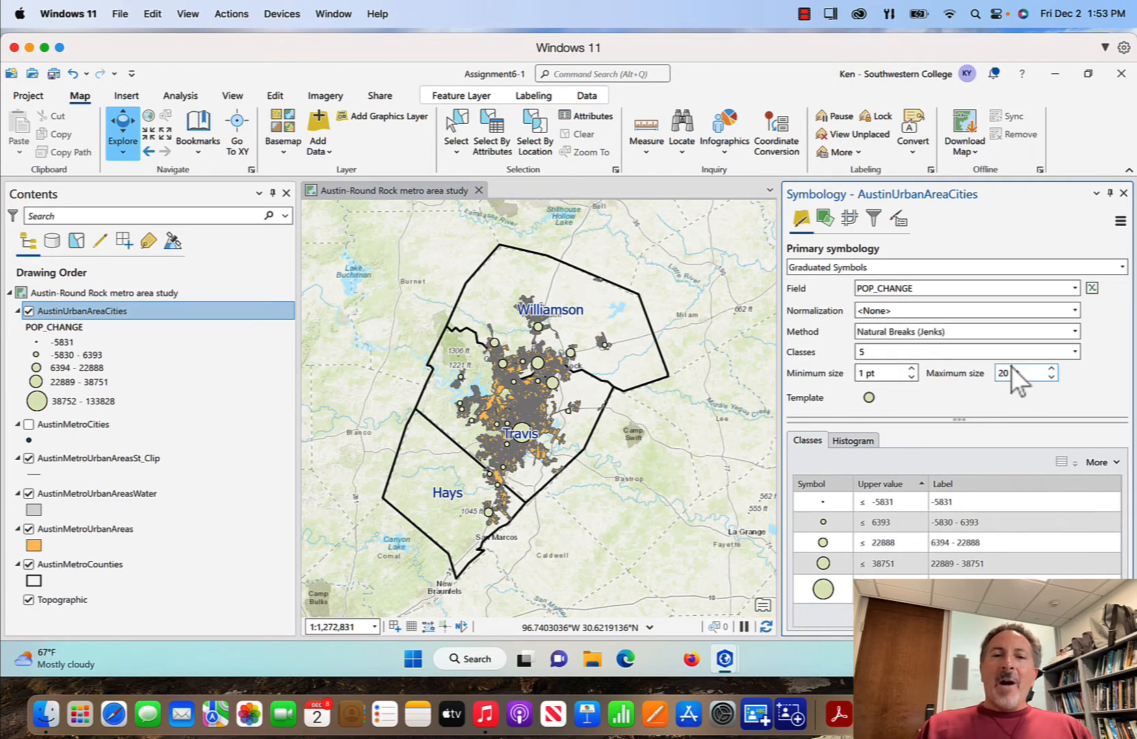
Divide the POP_CHANGE graduated symbols into 7 classes and check the resulting class list
left_click(1077, 351)
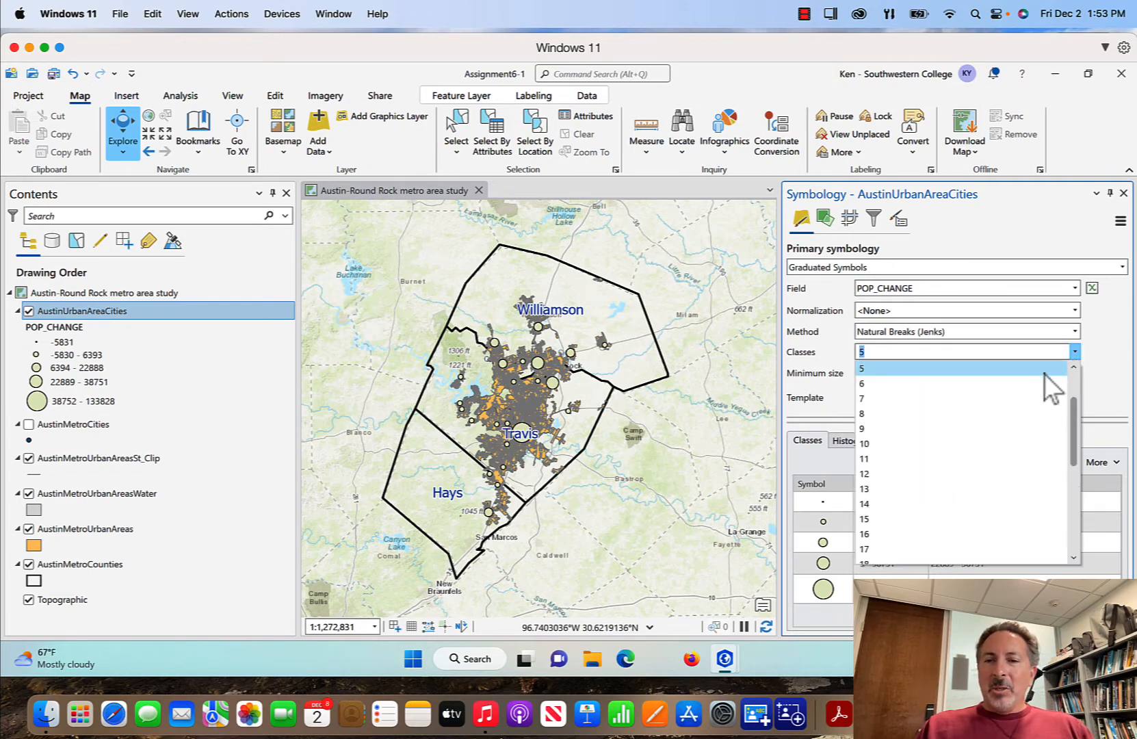
left_click(1030, 396)
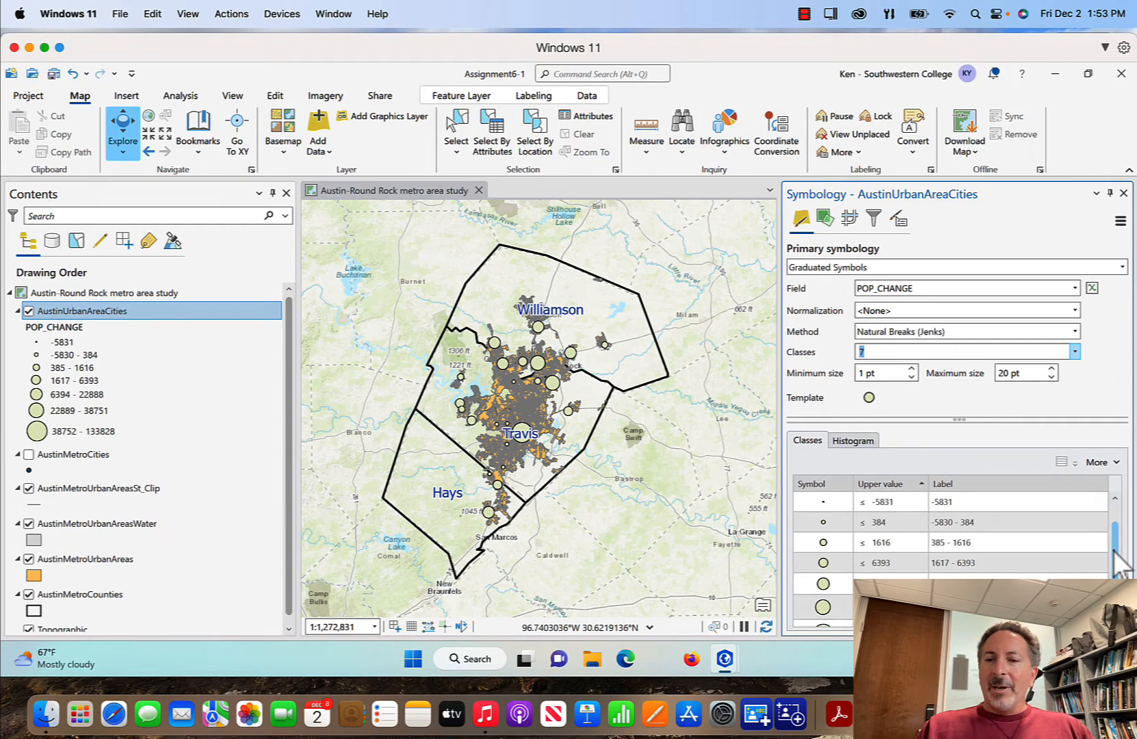
scroll(1114, 551, "down", 1)
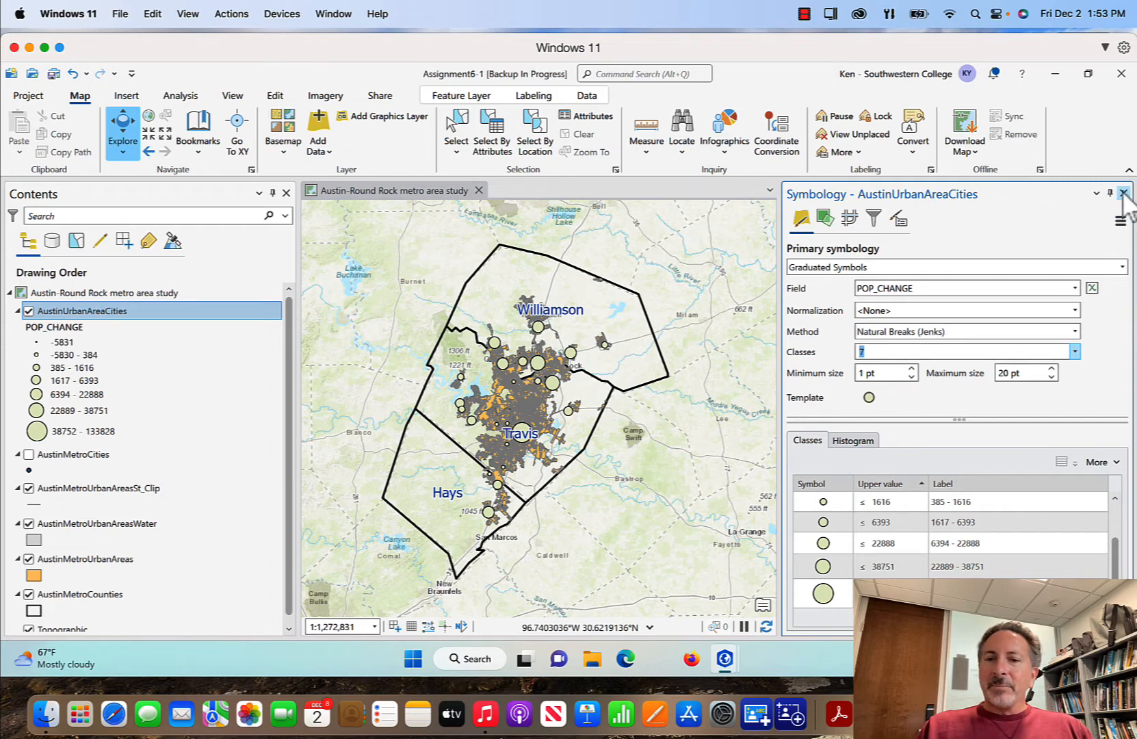
Change the fill color of the graduated symbols' template to bright blue, then close the Symbology pane
left_click(870, 399)
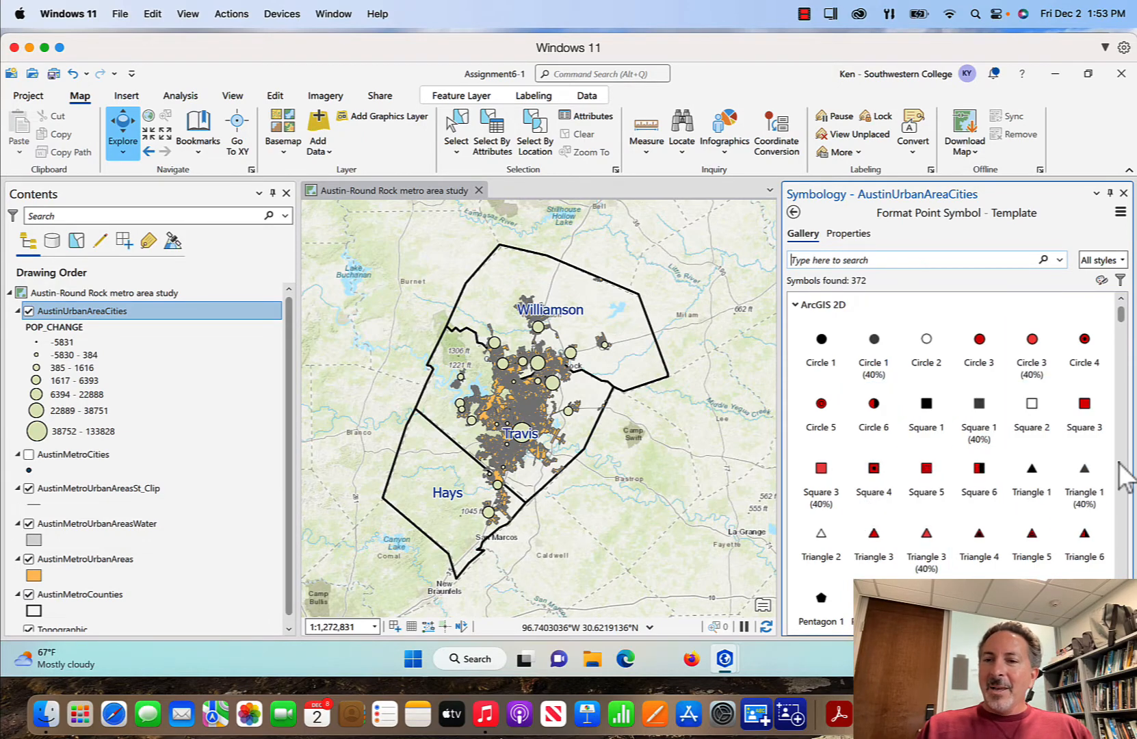
left_click(1122, 338)
left_click_drag(1123, 338, 1122, 296)
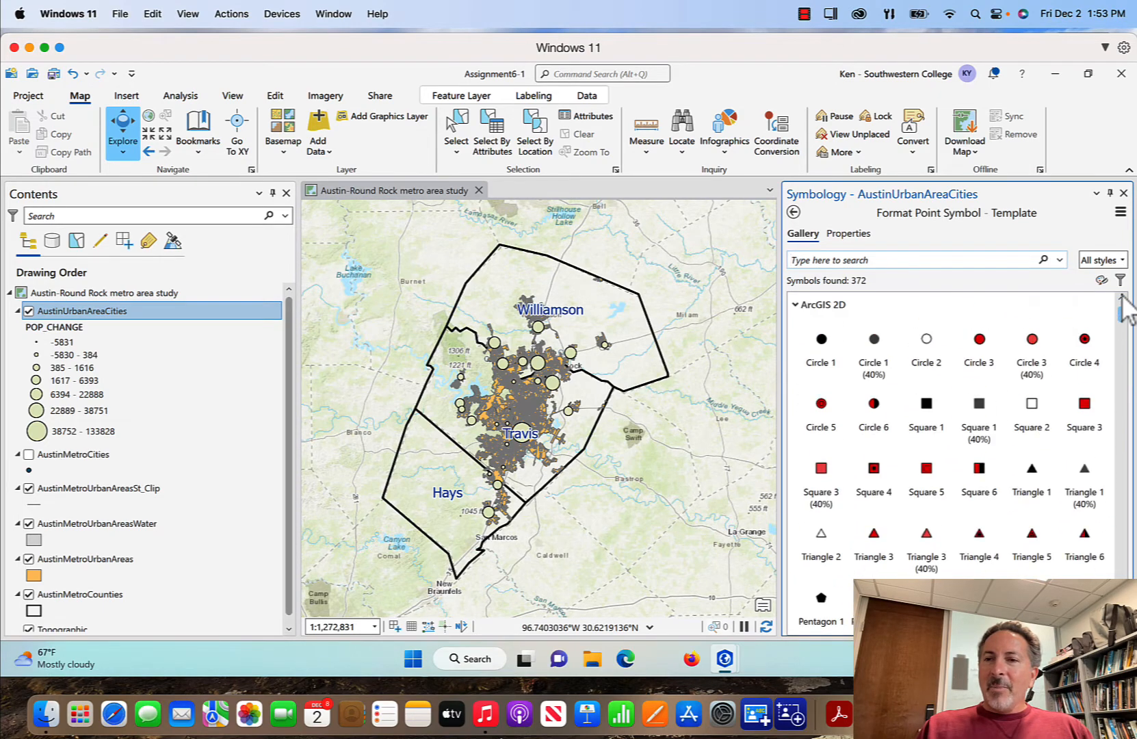
left_click(849, 235)
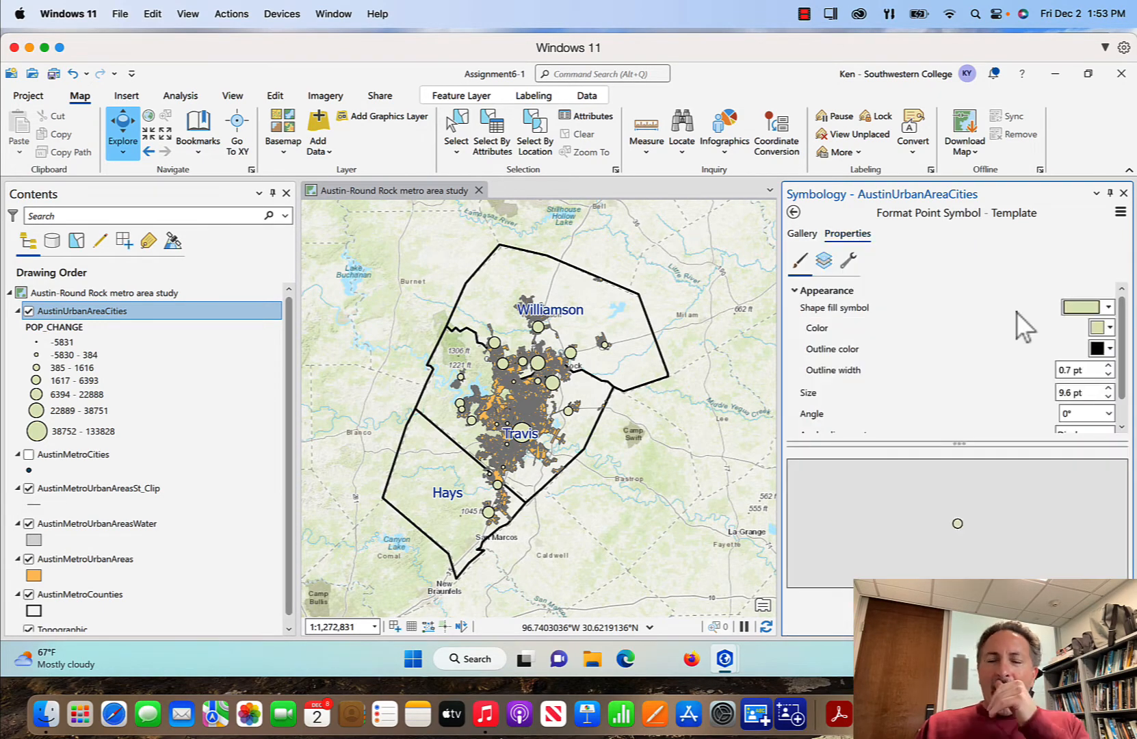
left_click(1109, 307)
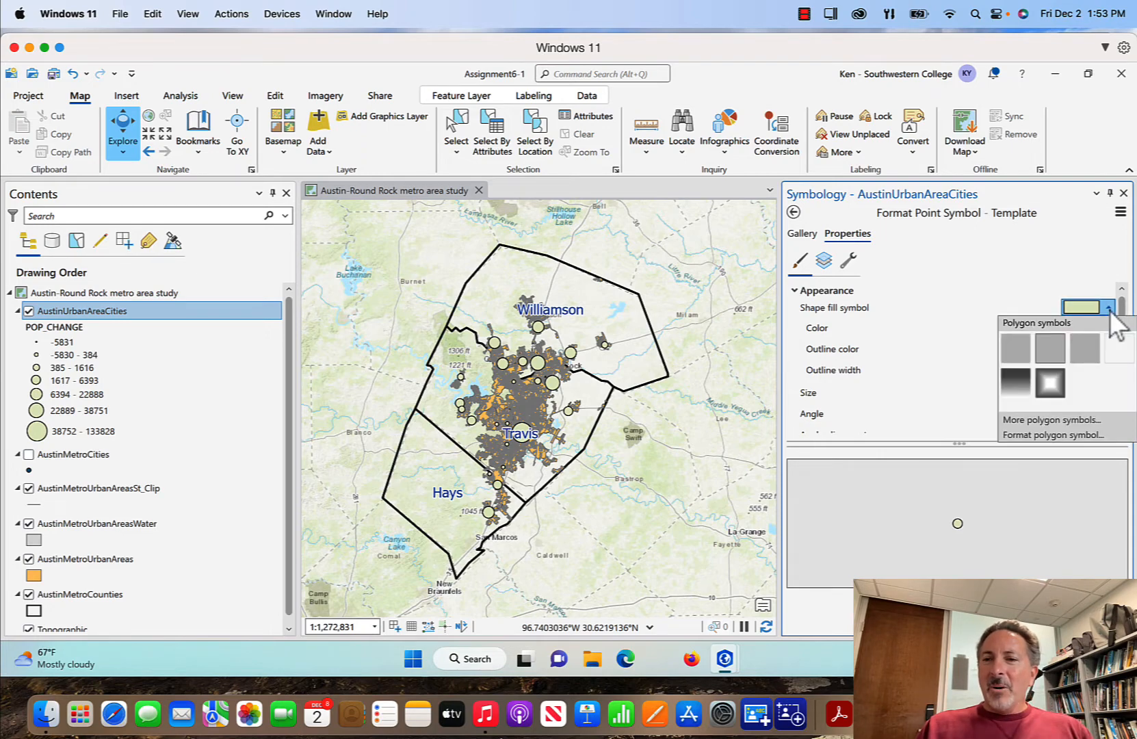
left_click(1110, 328)
left_click(1109, 328)
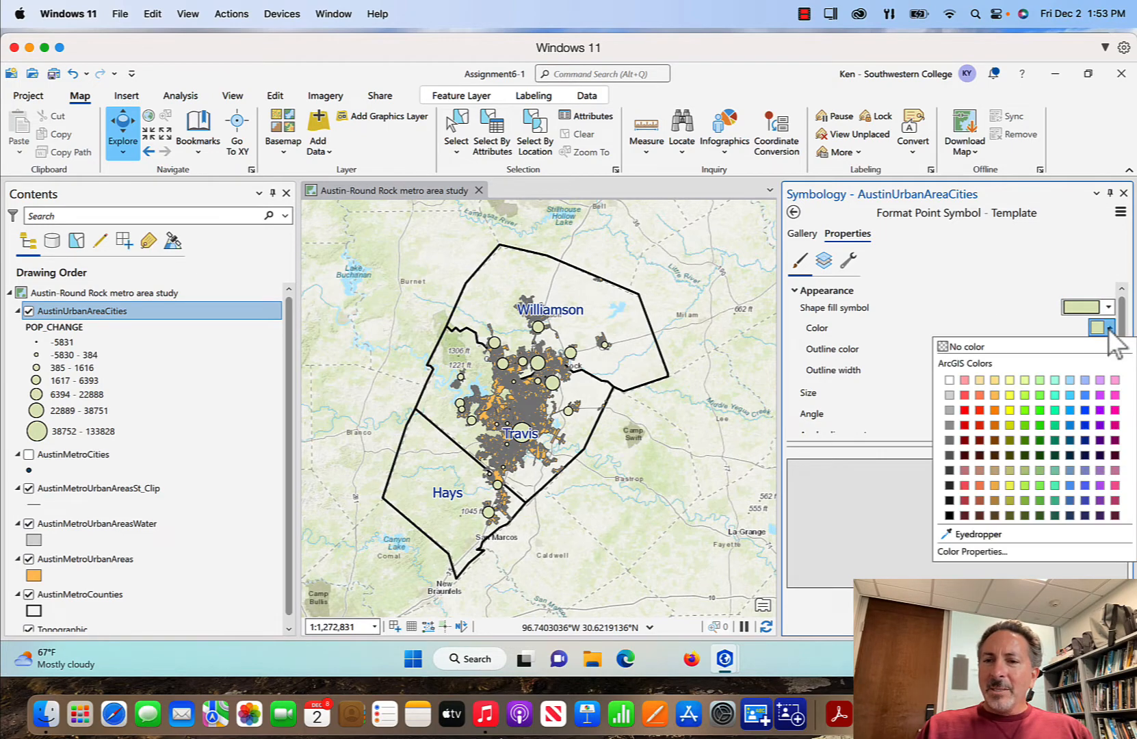
left_click(1085, 410)
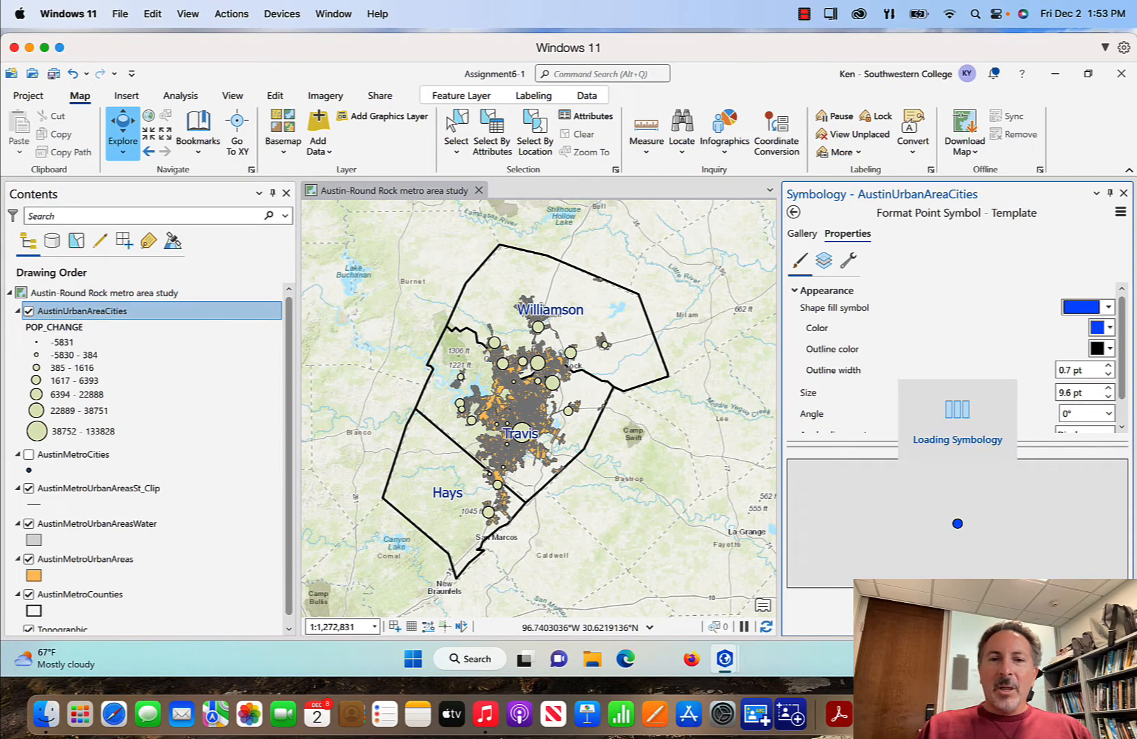
left_click(1123, 193)
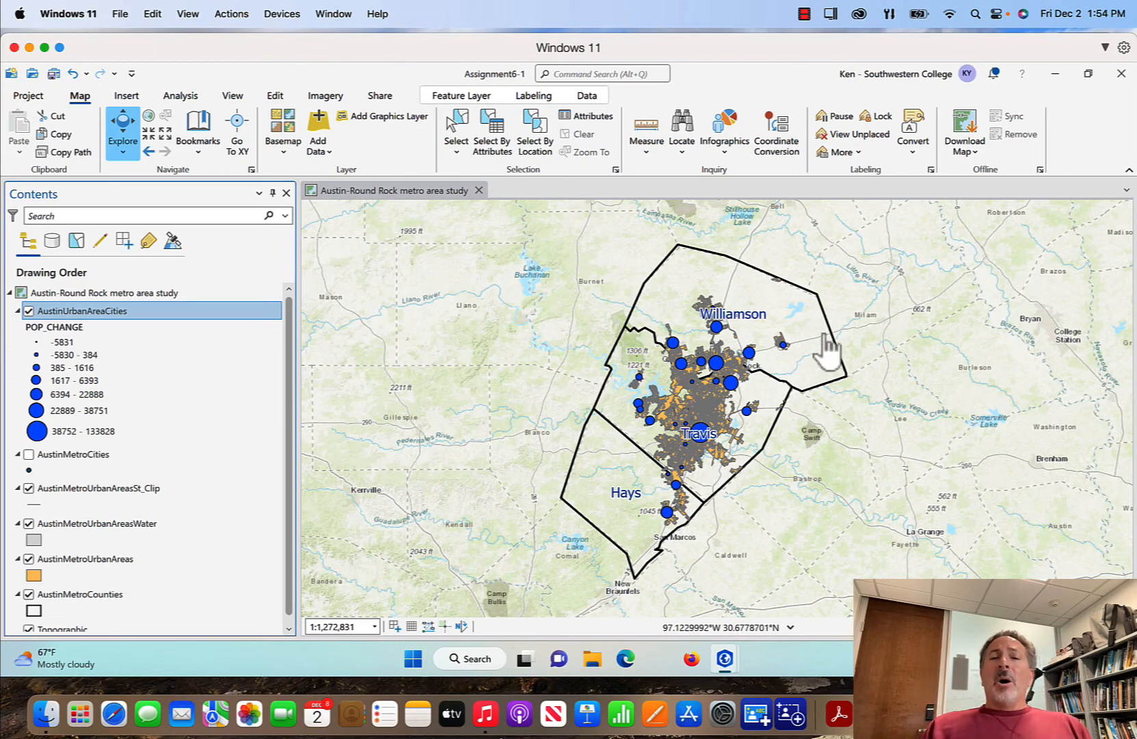